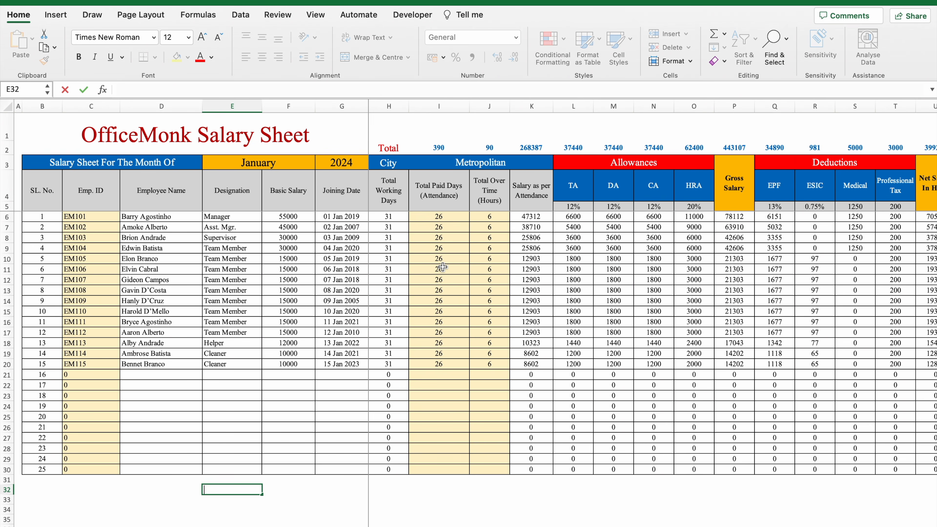
# Review the month choices in E3 and the year choices in G3 of the January salary sheet
pyautogui.click(311, 164)
pyautogui.click(320, 164)
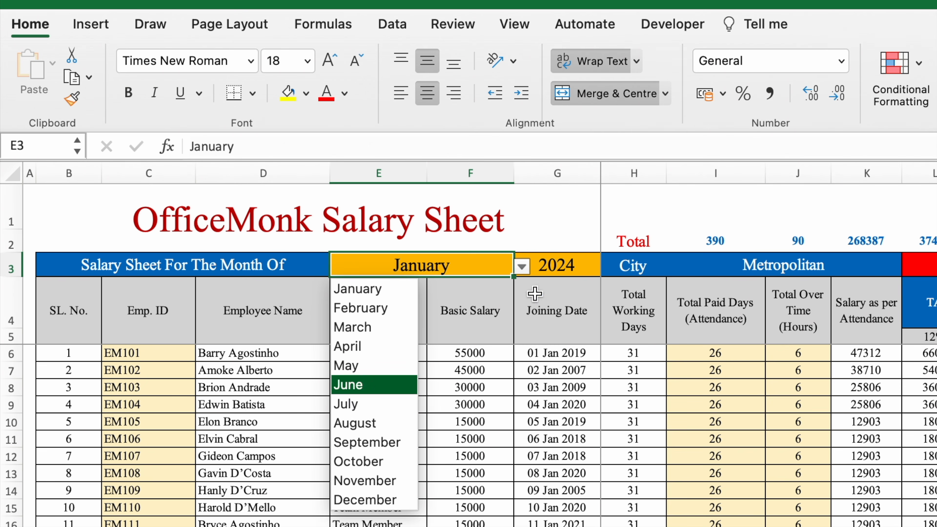
pyautogui.click(571, 271)
pyautogui.click(571, 271)
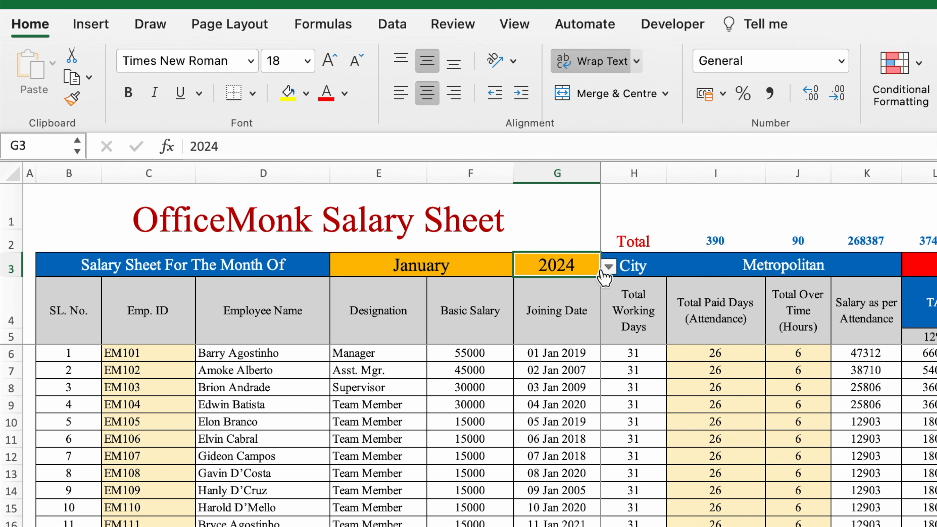
pyautogui.click(609, 266)
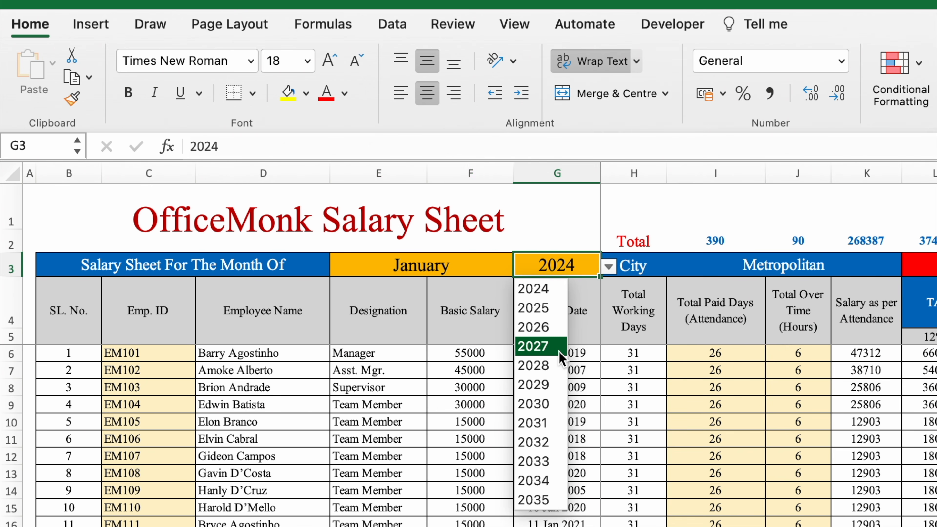
pyautogui.click(609, 266)
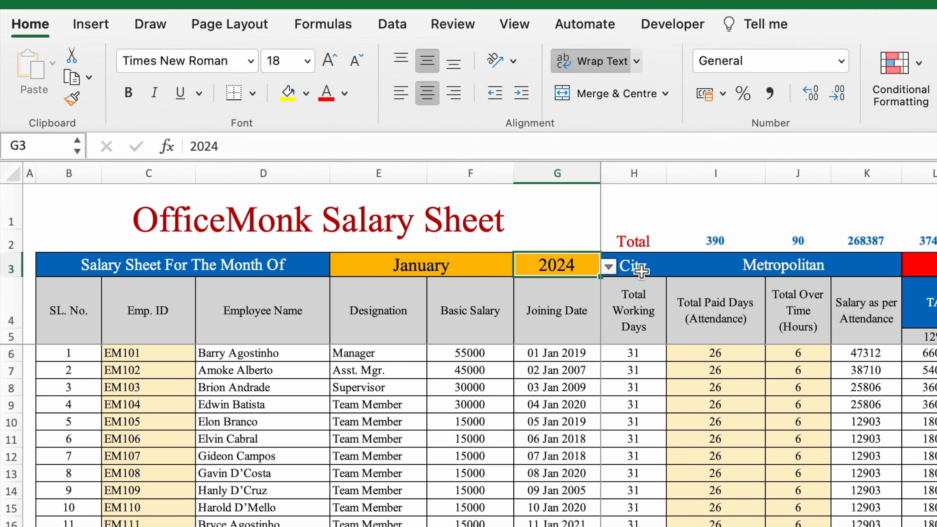
# Set the city type in I3 of the January sheet to Non Metropolitan
pyautogui.click(641, 269)
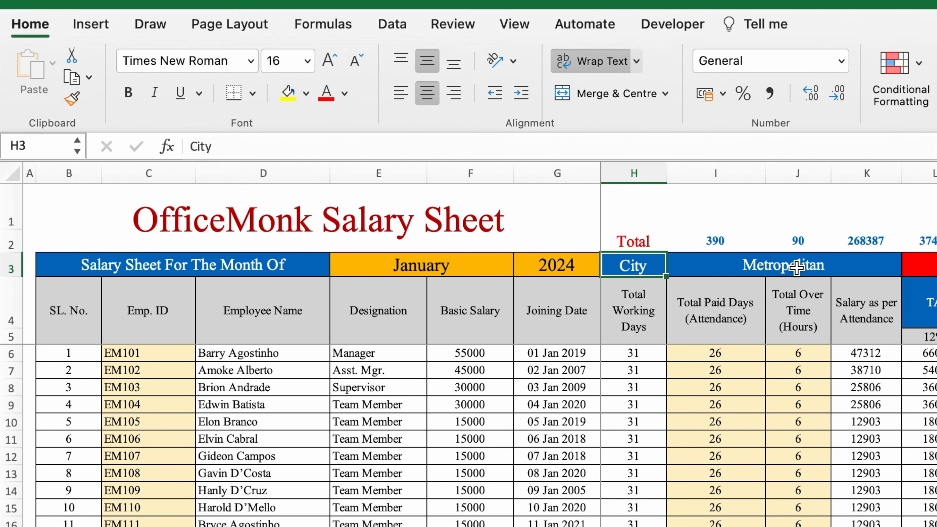
pyautogui.click(735, 269)
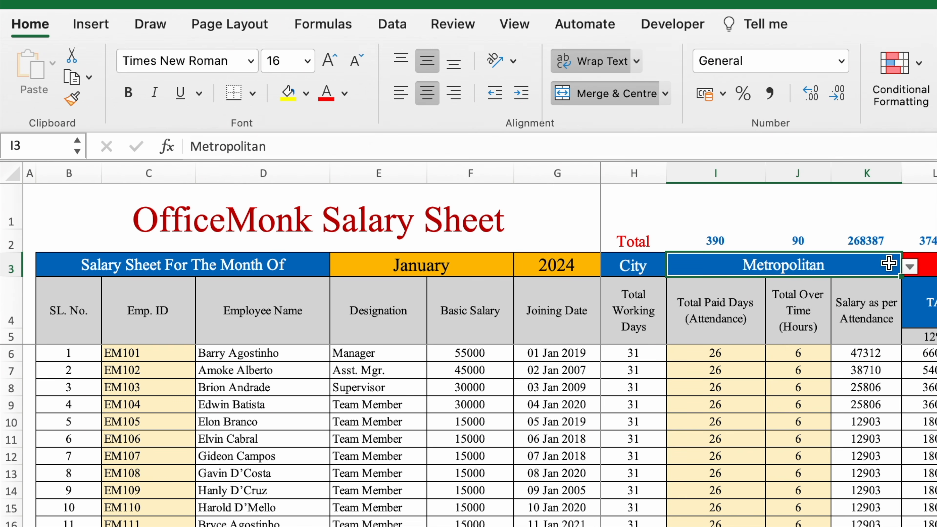
pyautogui.click(910, 266)
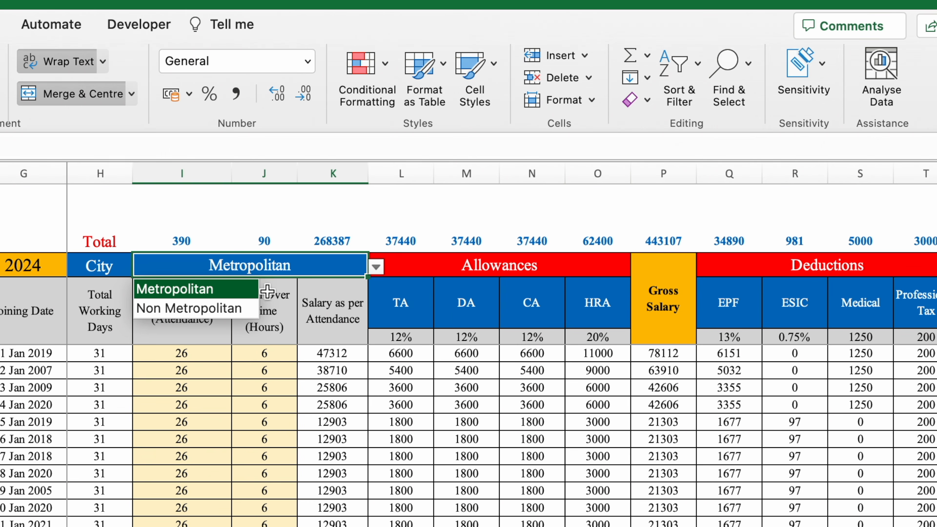
pyautogui.click(220, 309)
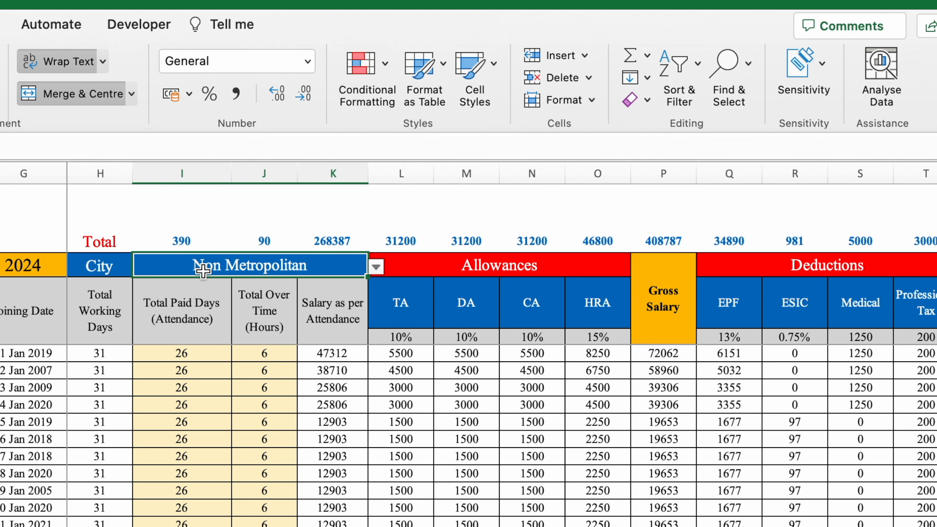
# Examine the Allowances, Deductions, Net Salary In Hand and Gratuity sections of the January sheet
pyautogui.click(433, 266)
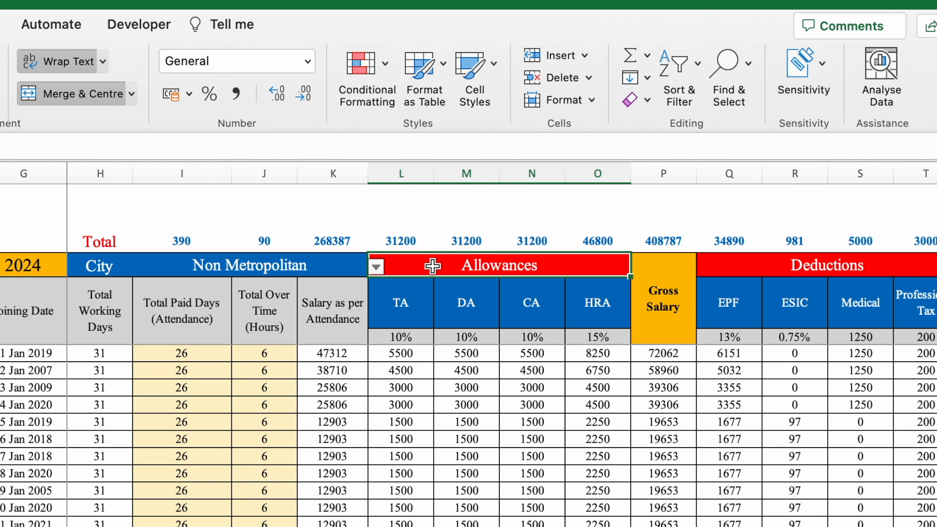
pyautogui.click(806, 267)
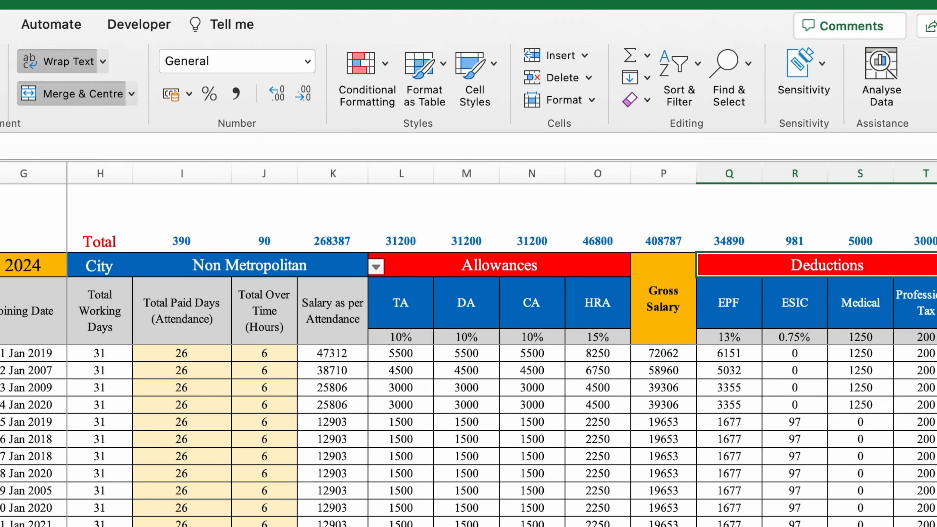
pyautogui.hscroll(10, 752, 413)
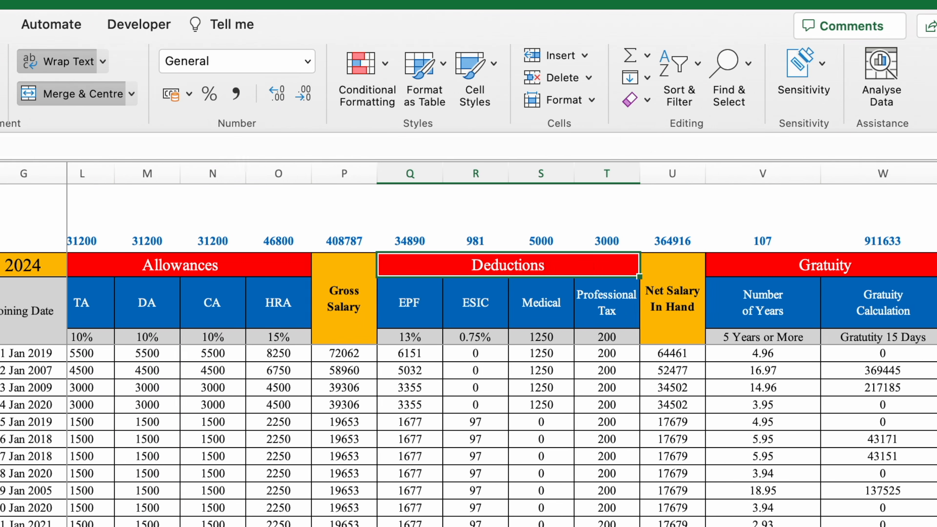
pyautogui.click(663, 309)
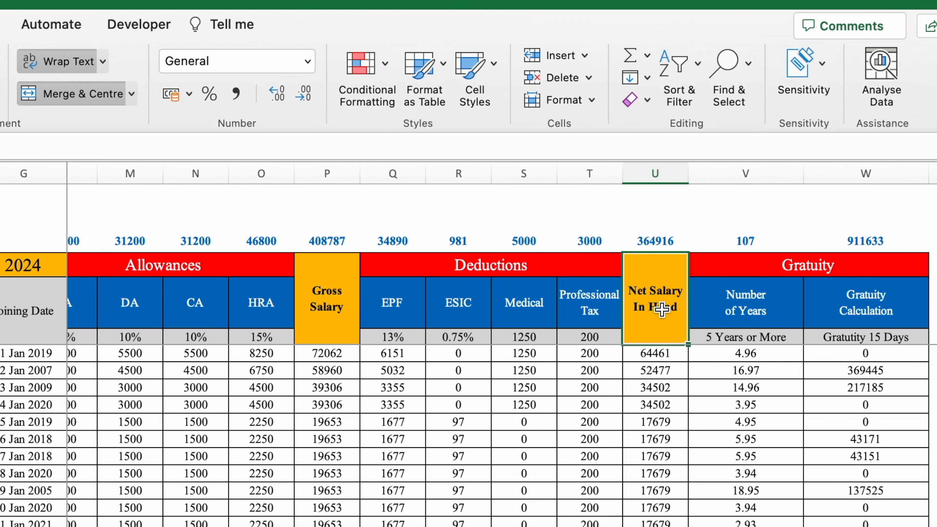
pyautogui.click(806, 265)
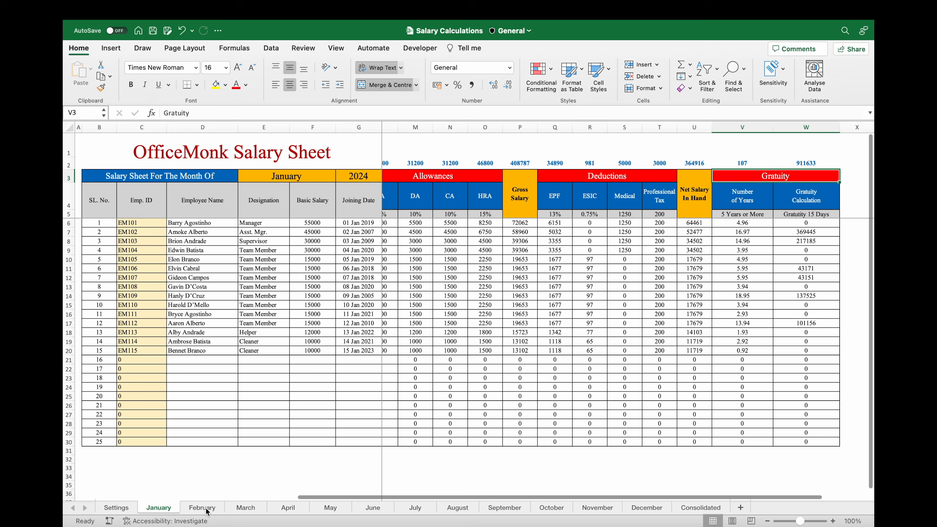
# Look through the February, March, April, Consolidated and Settings sheets of the finished workbook
pyautogui.click(203, 508)
pyautogui.click(246, 508)
pyautogui.click(284, 507)
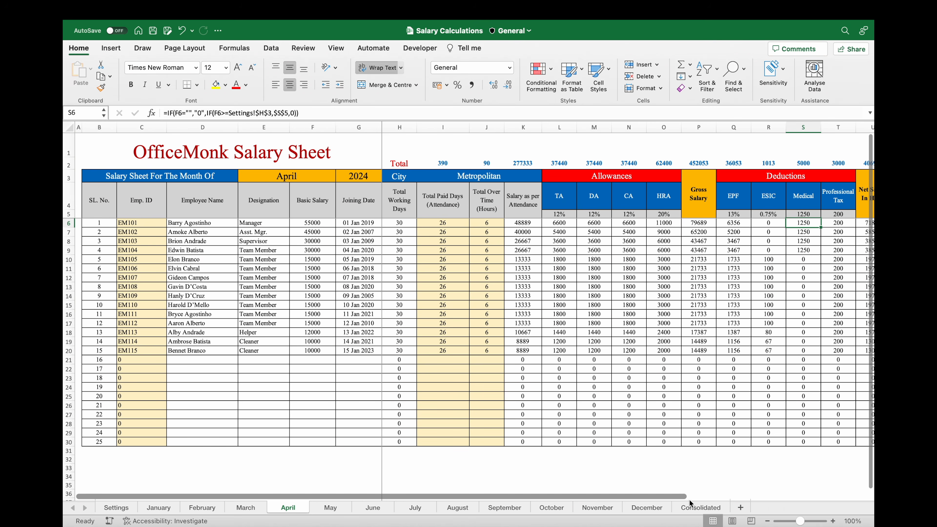
pyautogui.click(698, 509)
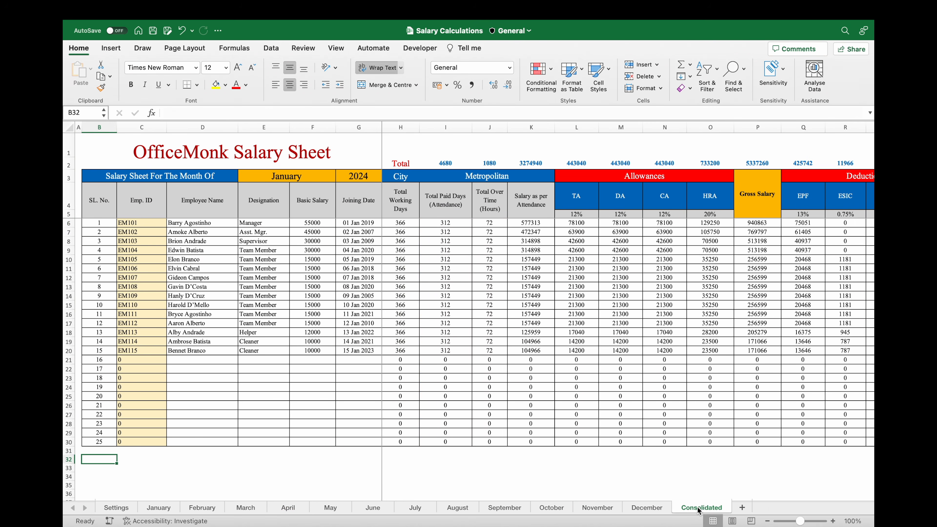
pyautogui.click(116, 508)
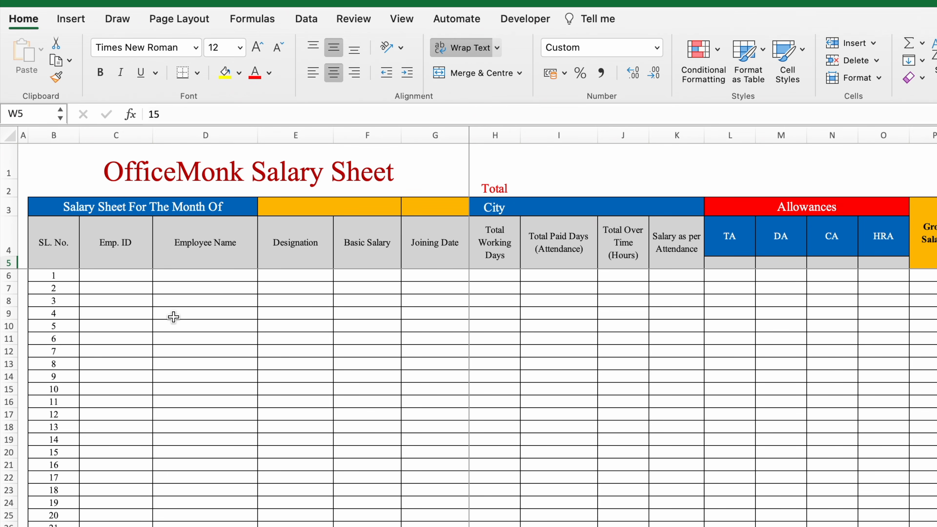
# Examine the employee table on the Settings sheet, from Emp. ID and Emp. Name through Designation, Basic Salary and Joining Date
pyautogui.click(174, 525)
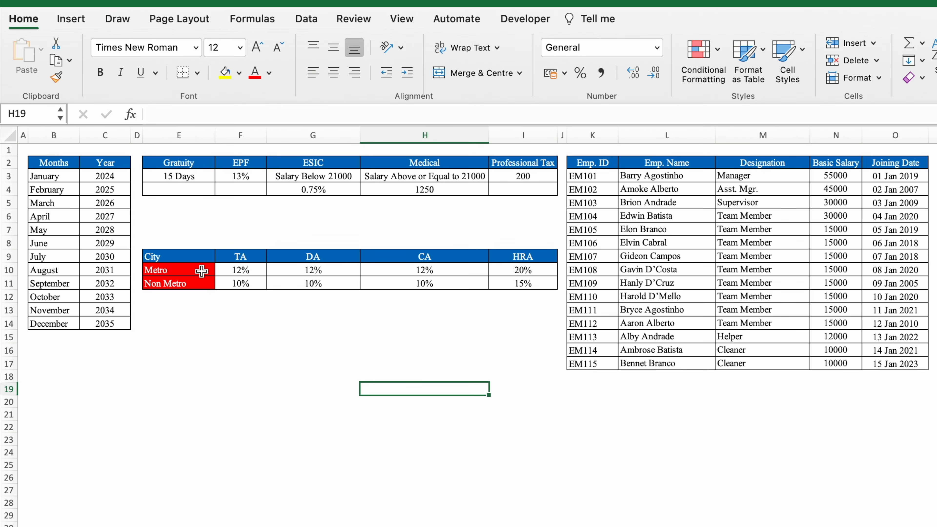
pyautogui.click(603, 163)
pyautogui.click(663, 163)
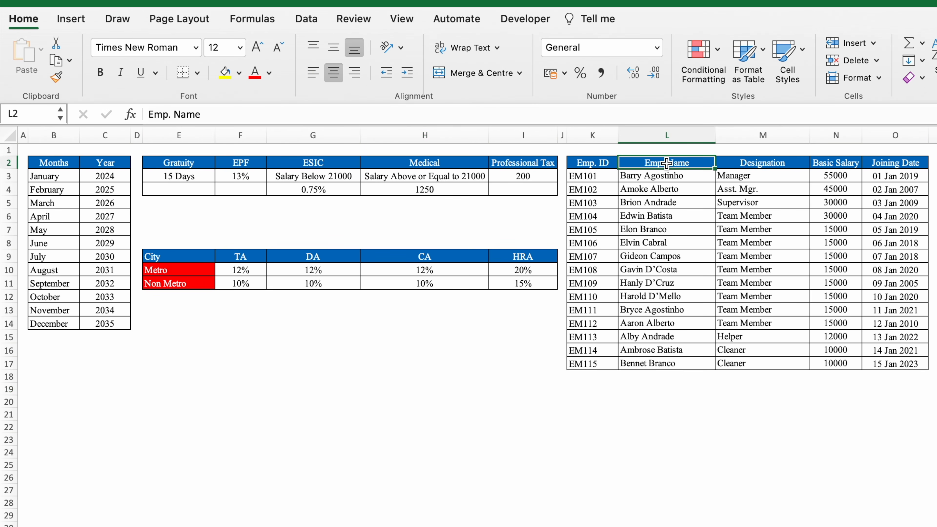
pyautogui.click(750, 163)
pyautogui.click(836, 163)
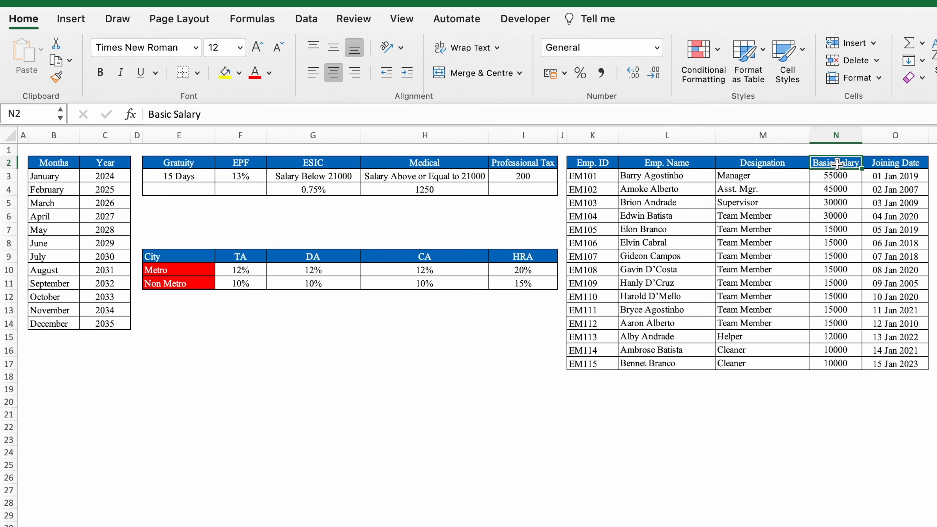
pyautogui.click(901, 162)
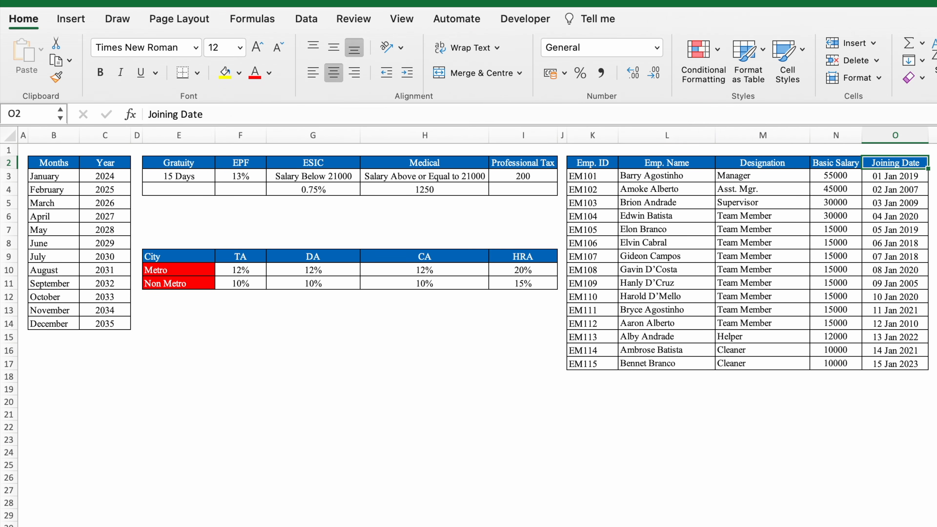
# Return to the blank salary sheet and examine its Net Salary In Hand, Number of Years and Gratuity Calculation headings
pyautogui.click(185, 526)
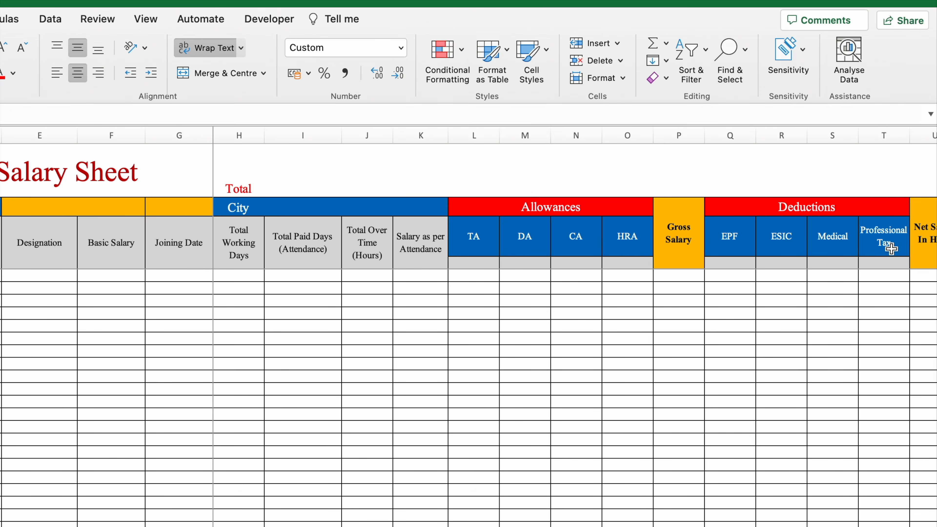
pyautogui.hscroll(10, 892, 248)
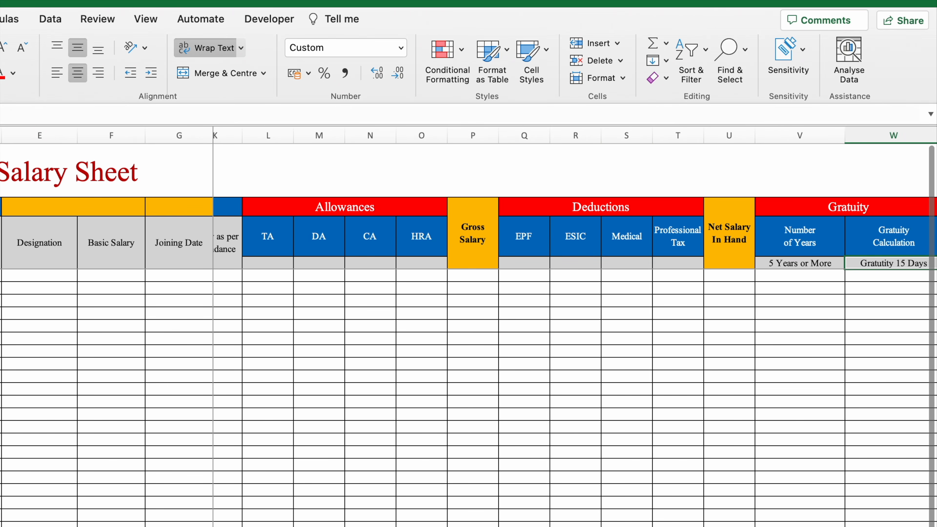
pyautogui.click(677, 247)
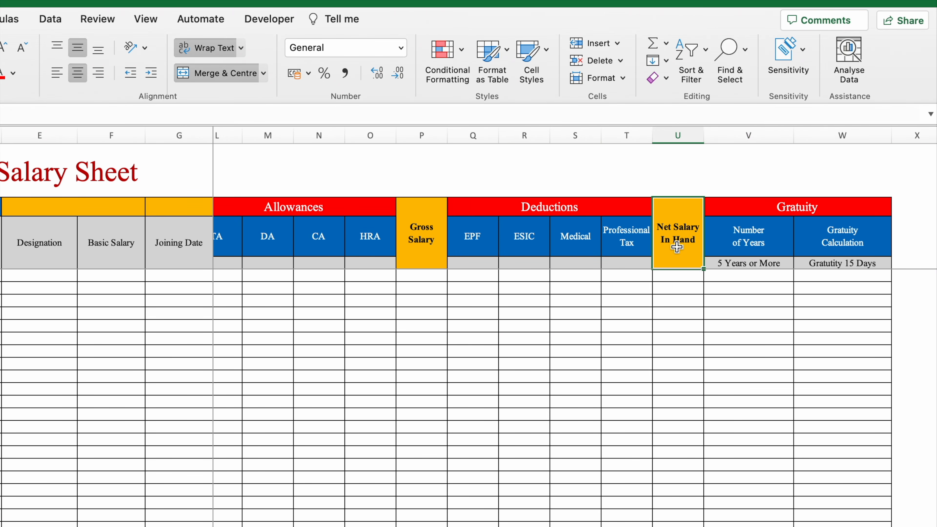
pyautogui.click(766, 242)
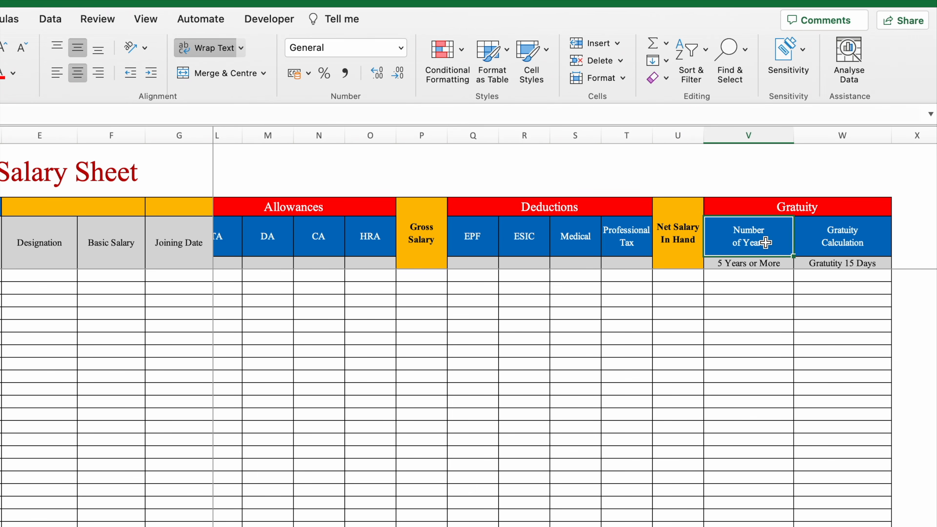
pyautogui.click(845, 236)
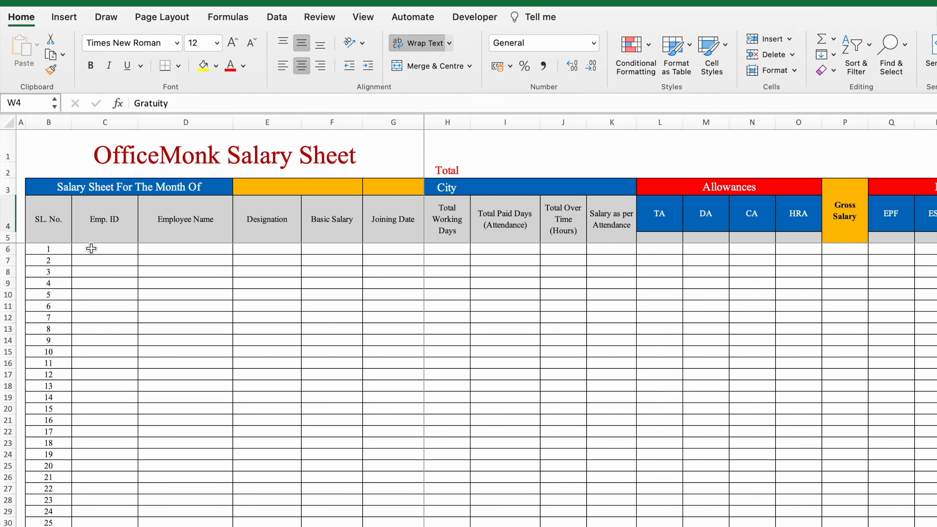
# Link C6 to the first employee ID with =Settings!K3 and fill the formula down the Emp. ID column
pyautogui.click(92, 249)
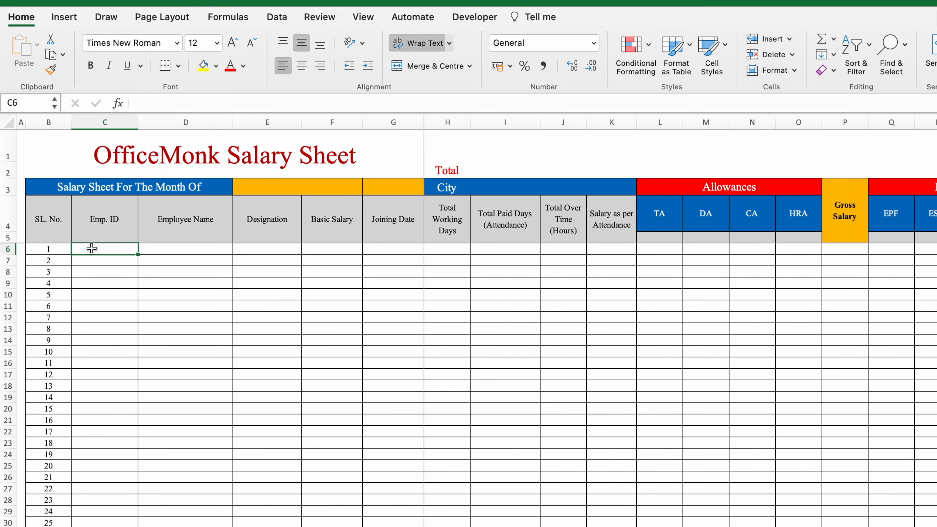
pyautogui.write('=')
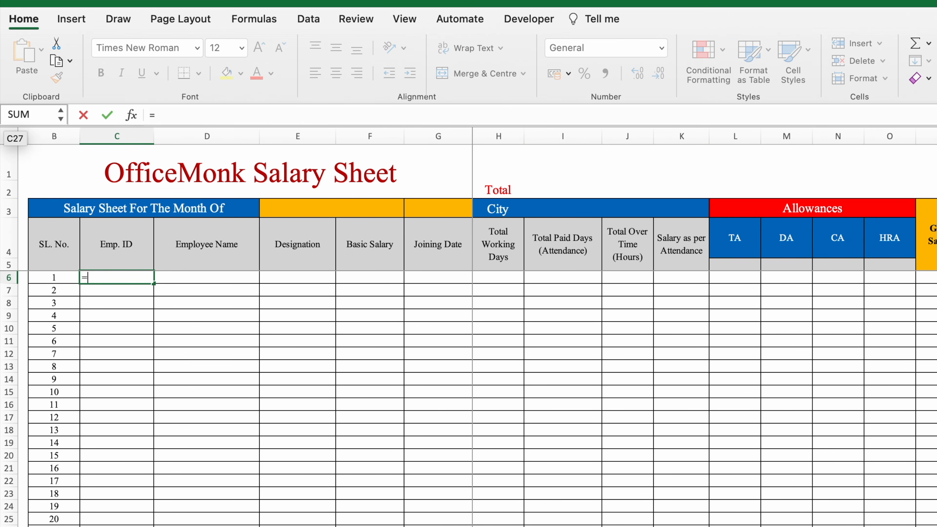
pyautogui.hotkey('ctrl', 'pagedown')
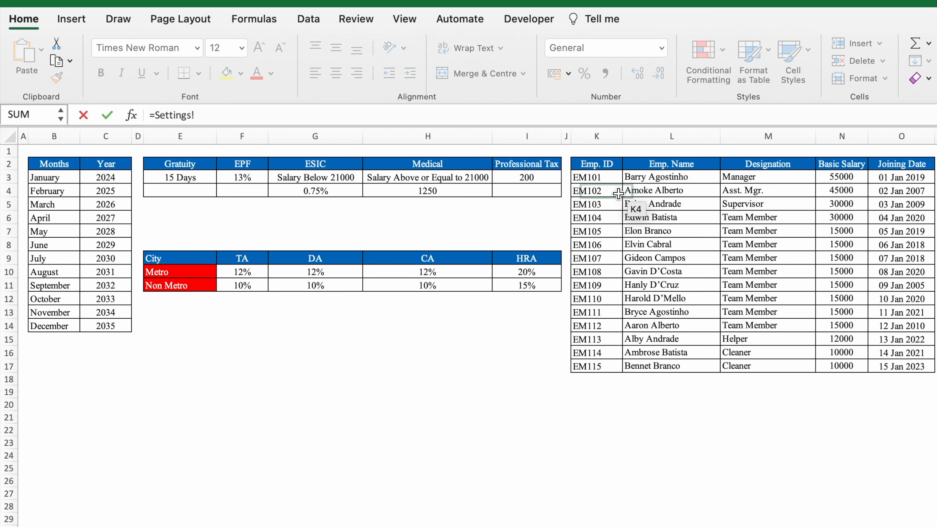
pyautogui.click(605, 178)
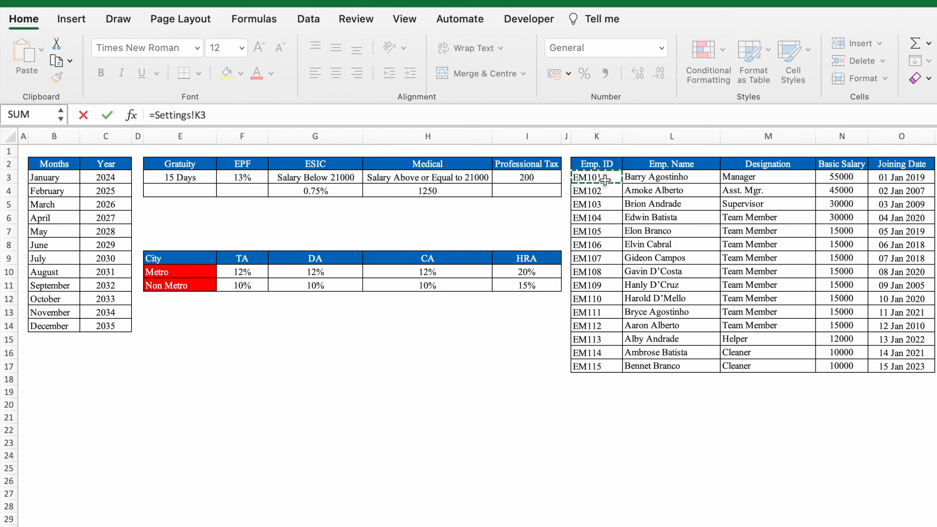
pyautogui.press('Return')
pyautogui.click(144, 279)
pyautogui.moveTo(153, 284); pyautogui.dragTo(167, 518)
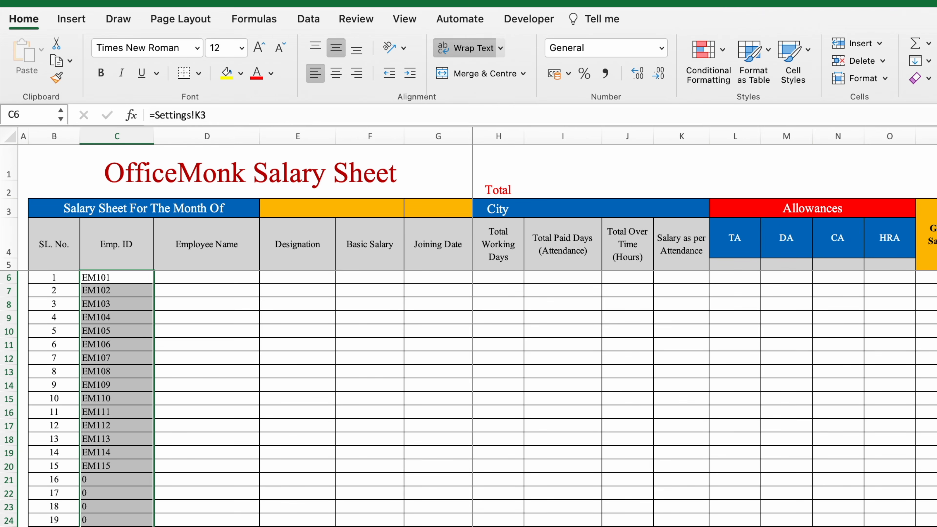
# Begin a VLOOKUP formula in D6 under Employee Name, using $C6 as the lookup value
pyautogui.click(210, 279)
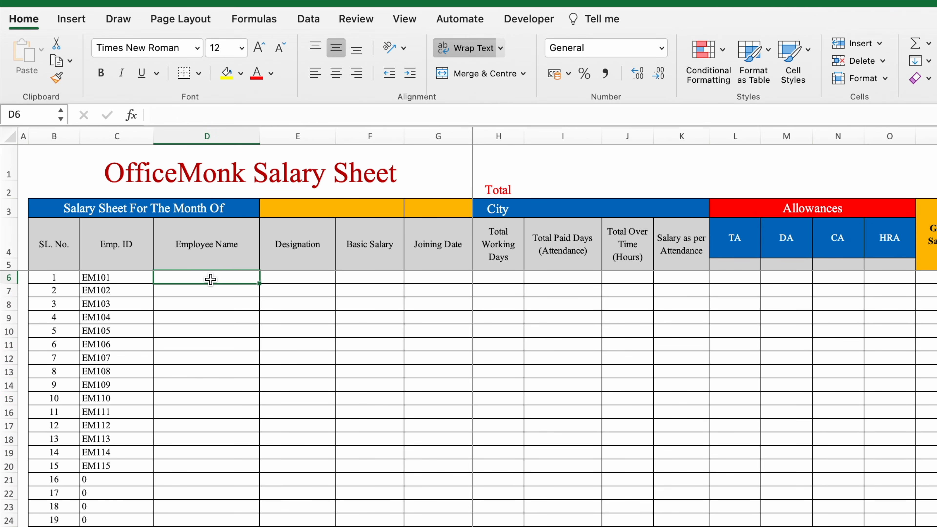
pyautogui.write('=')
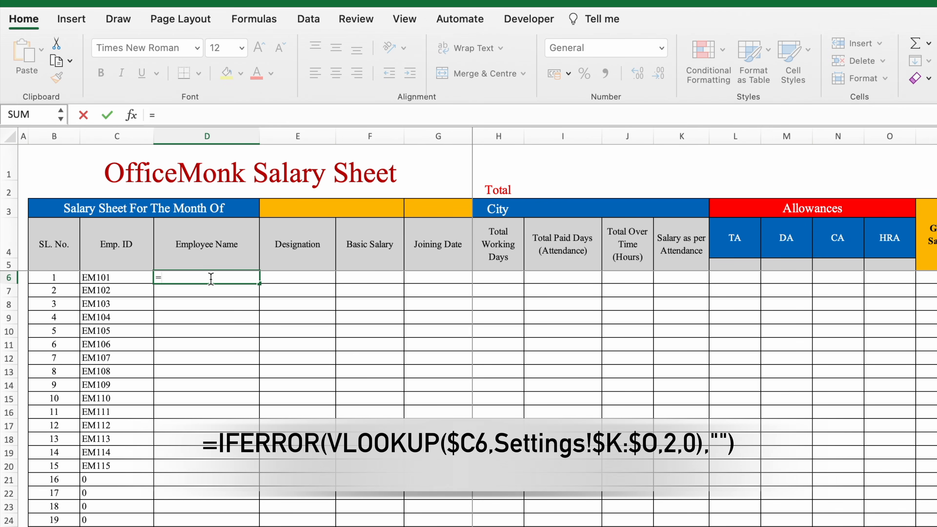
pyautogui.write('vlo')
pyautogui.doubleClick(199, 309)
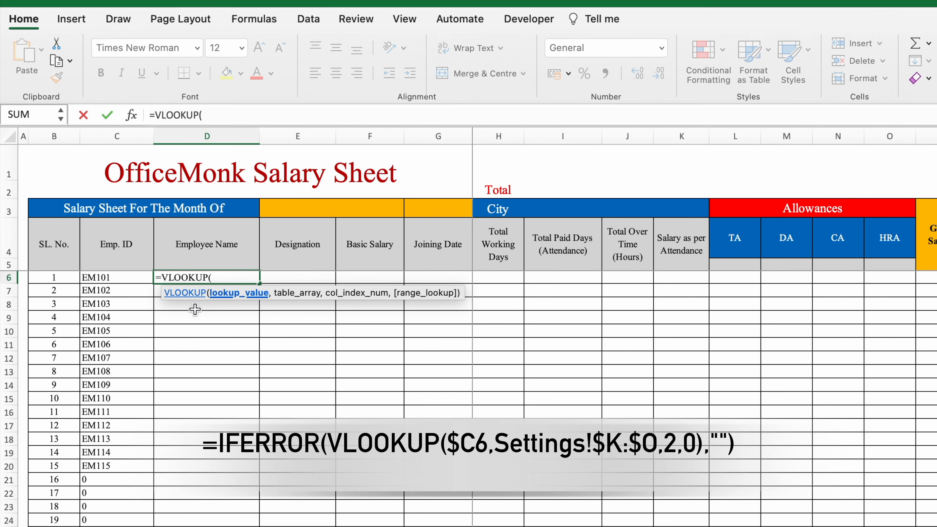
pyautogui.click(130, 276)
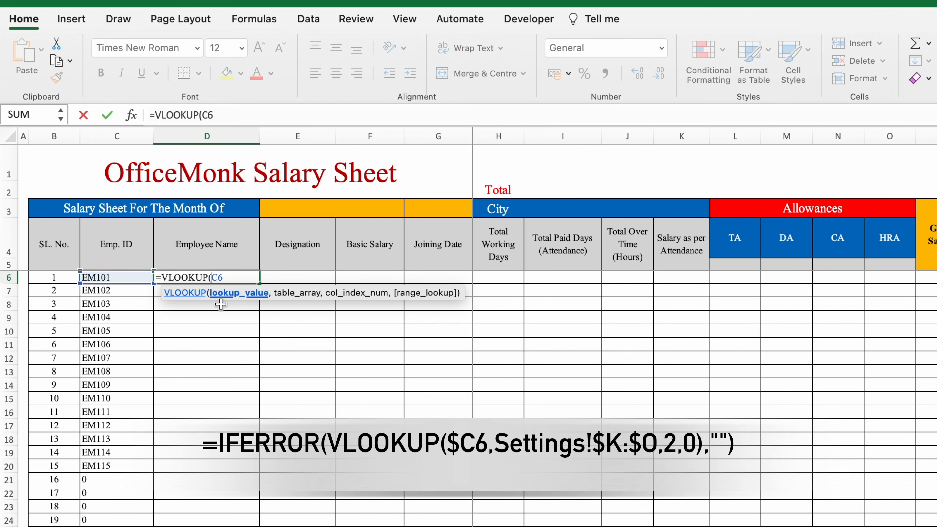
pyautogui.write('$')
pyautogui.press('End')
pyautogui.write(',')
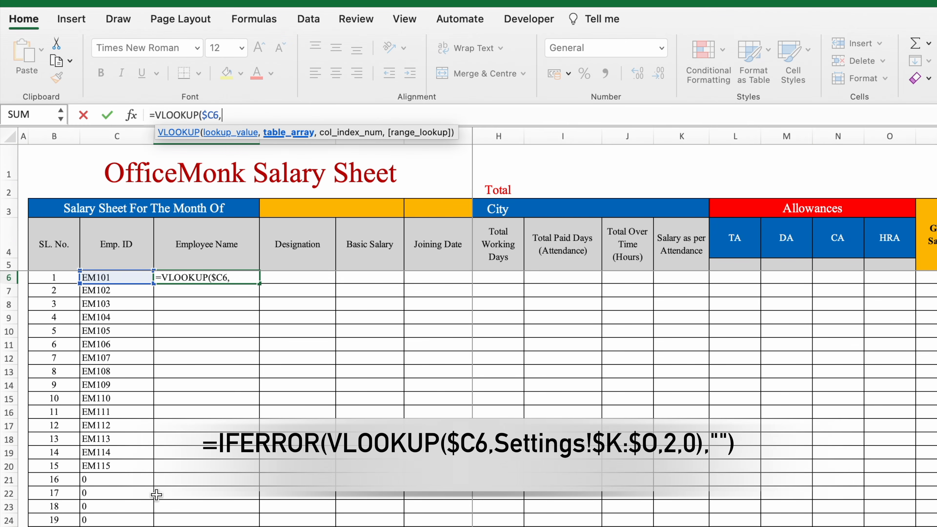
# Complete the D6 lookup with table range Settings!$K:$O, column index 2 and exact match 0
pyautogui.hotkey('ctrl', 'pageup')
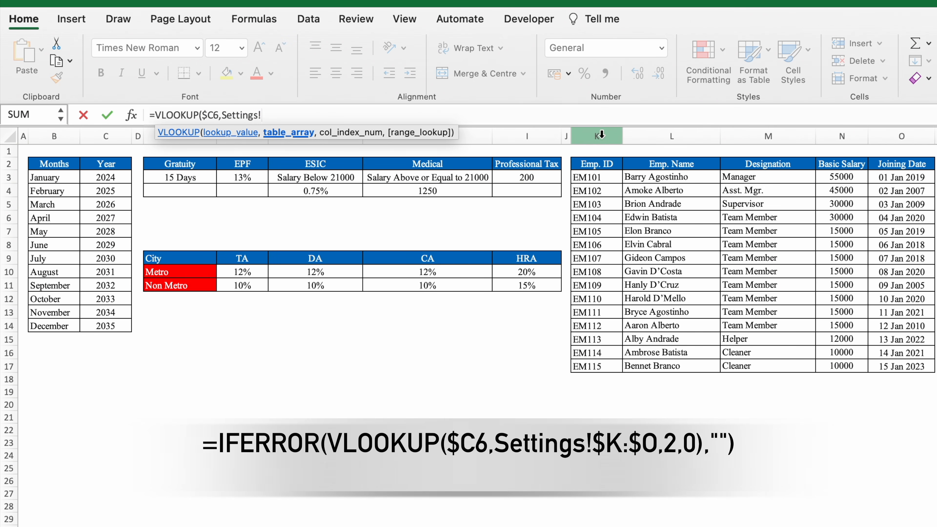
pyautogui.moveTo(602, 134); pyautogui.dragTo(887, 159)
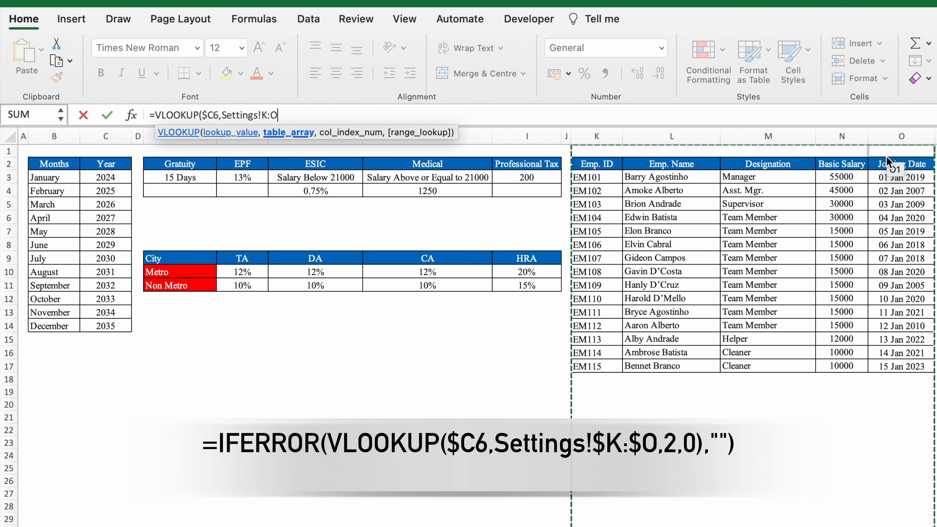
pyautogui.press('F4')
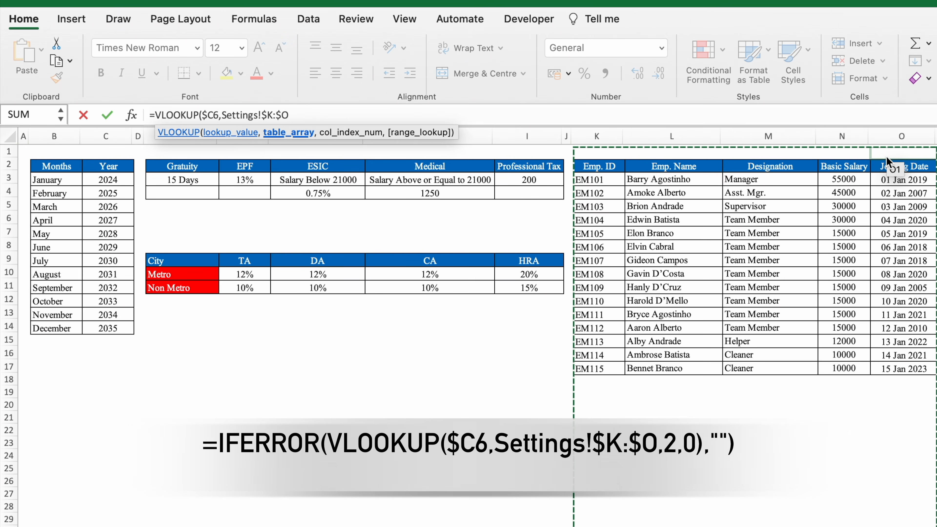
pyautogui.write(',2')
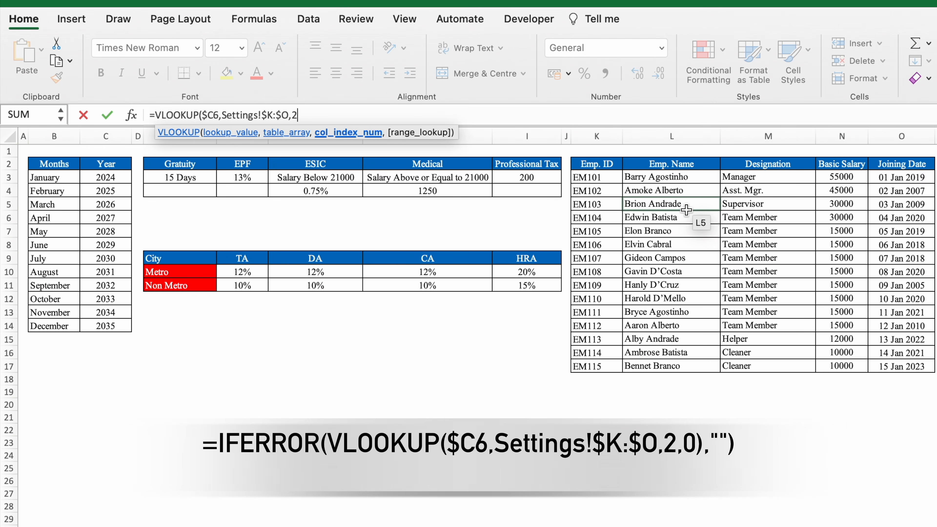
pyautogui.write(',')
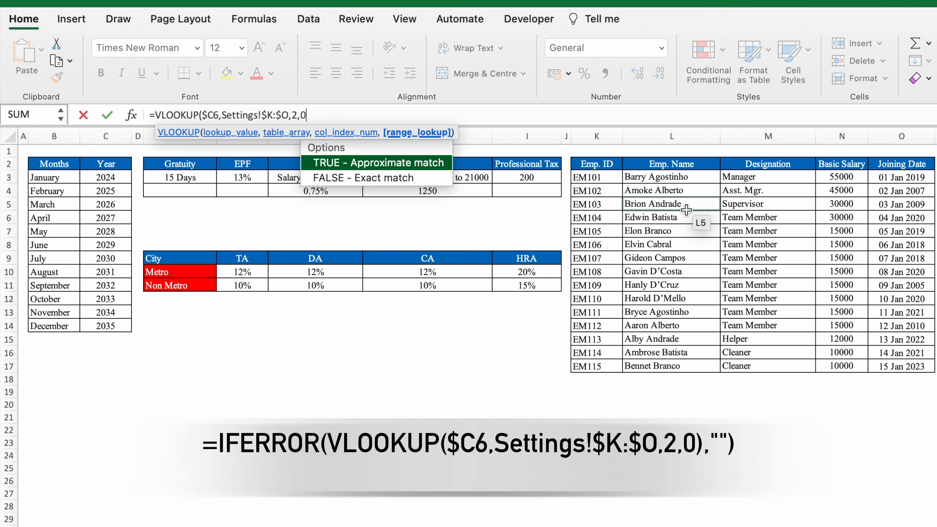
pyautogui.write('0)')
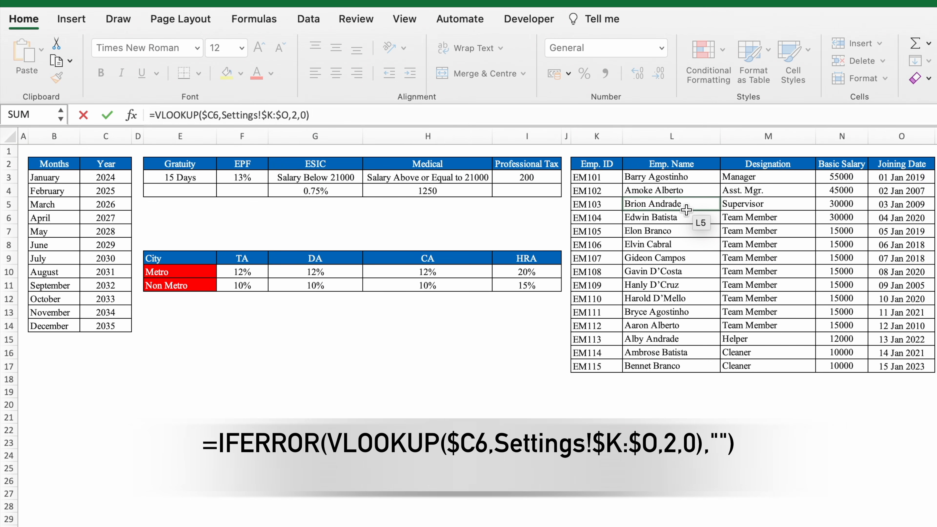
pyautogui.press('Return')
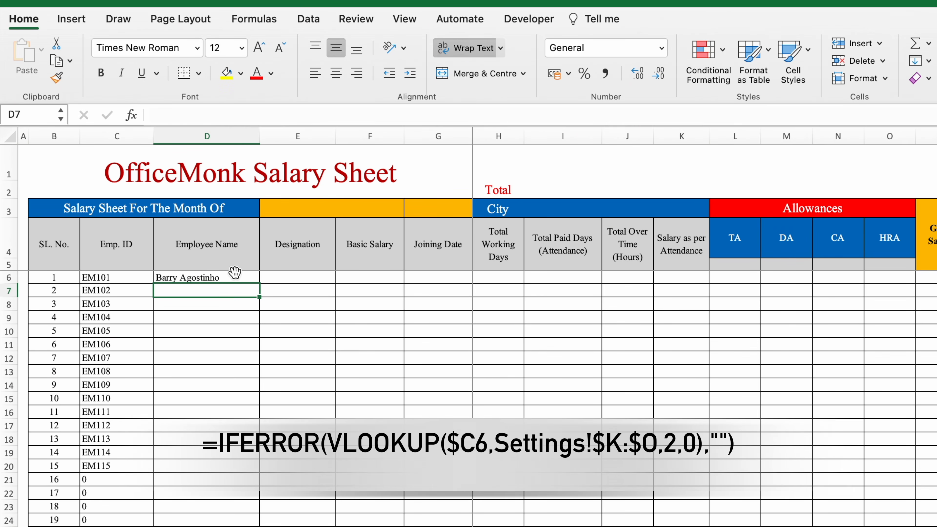
# Wrap the D6 lookup in IFERROR with an empty string as fallback: =IFERROR(VLOOKUP($C6,Settings!$K:$O,2,0),"")
pyautogui.click(235, 276)
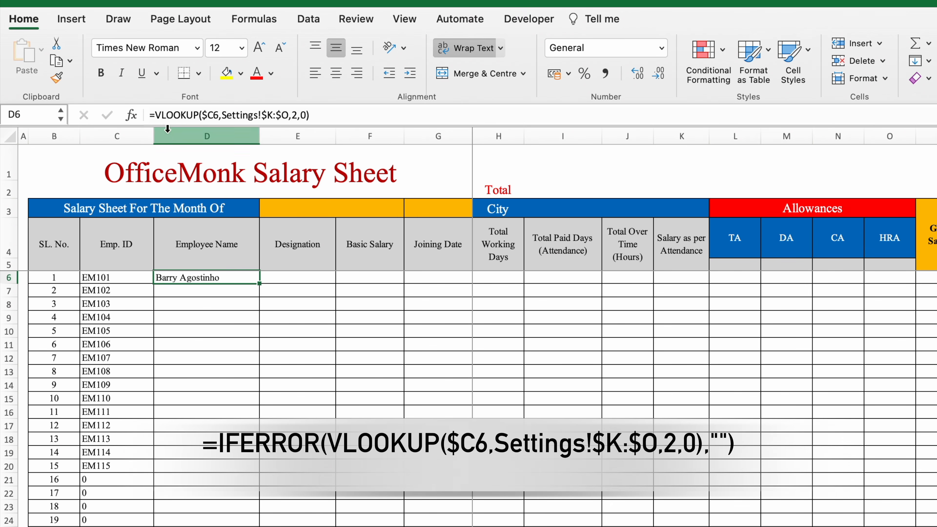
pyautogui.click(154, 116)
pyautogui.write('iferro')
pyautogui.press('Tab')
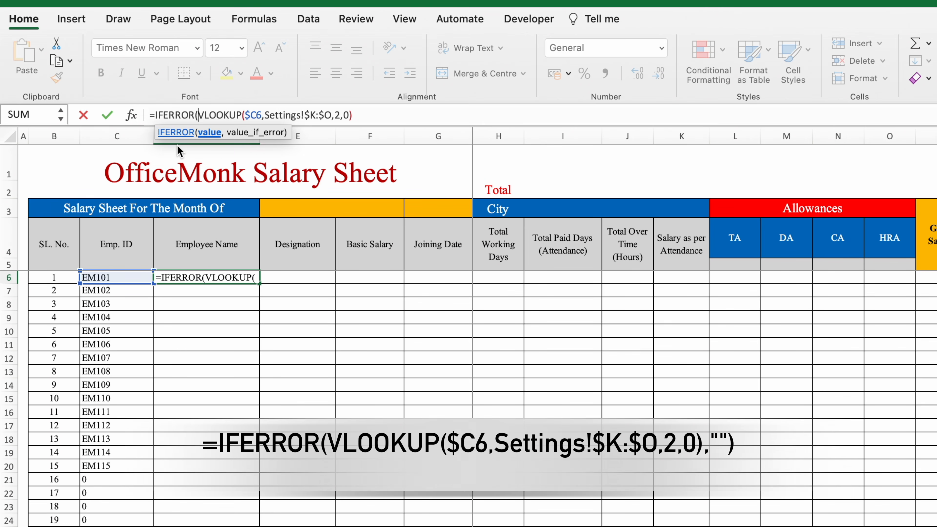
pyautogui.click(385, 115)
pyautogui.write(',')
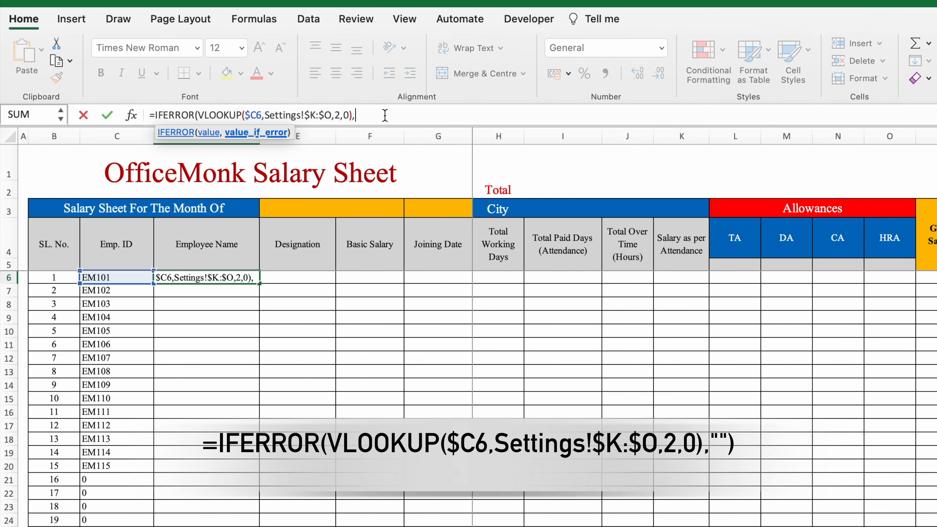
pyautogui.write('""')
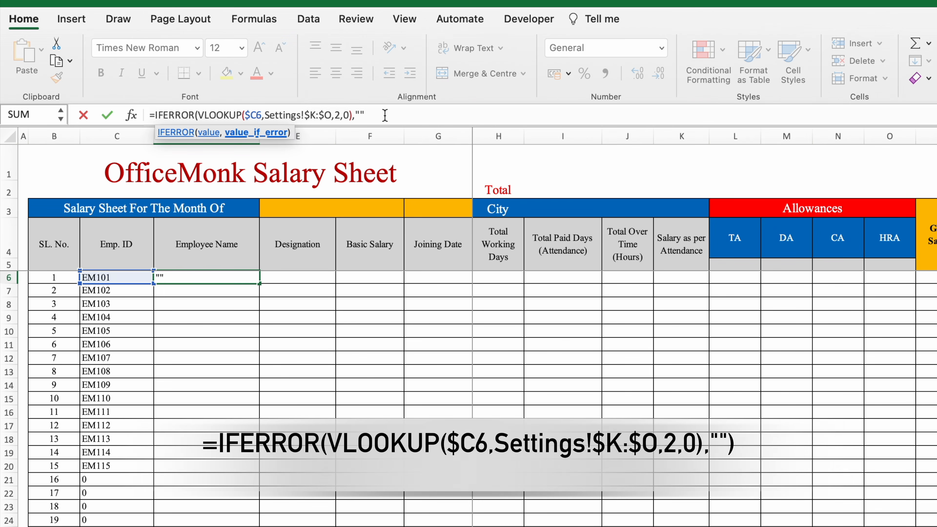
pyautogui.write(')')
pyautogui.press('Return')
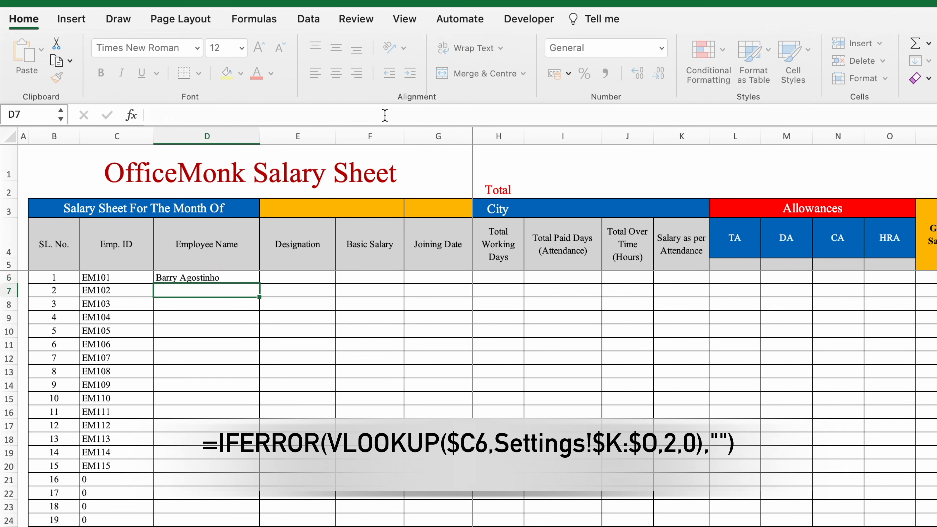
# Fill the D6 formula down the Employee Name column and across row 6 through Designation, Basic Salary and Joining Date
pyautogui.click(229, 281)
pyautogui.moveTo(258, 284); pyautogui.dragTo(265, 524)
pyautogui.click(234, 280)
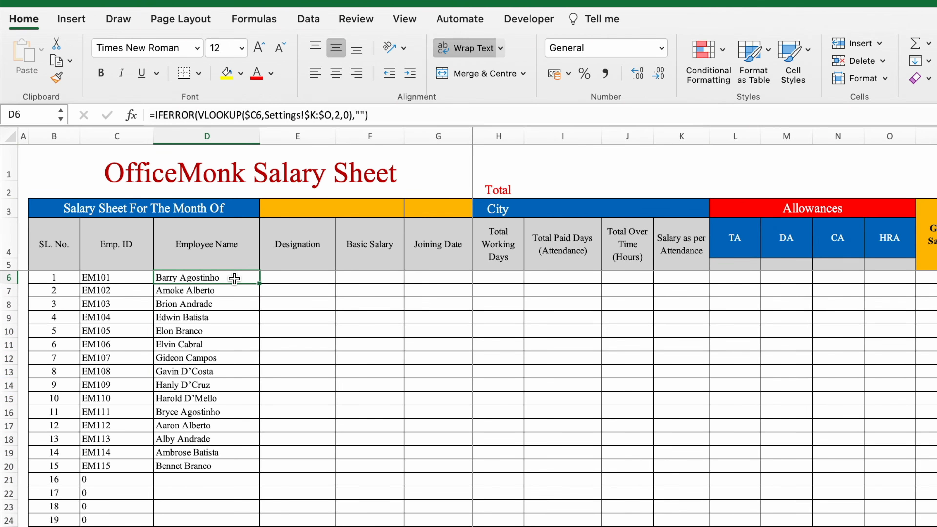
pyautogui.moveTo(262, 284); pyautogui.dragTo(467, 284)
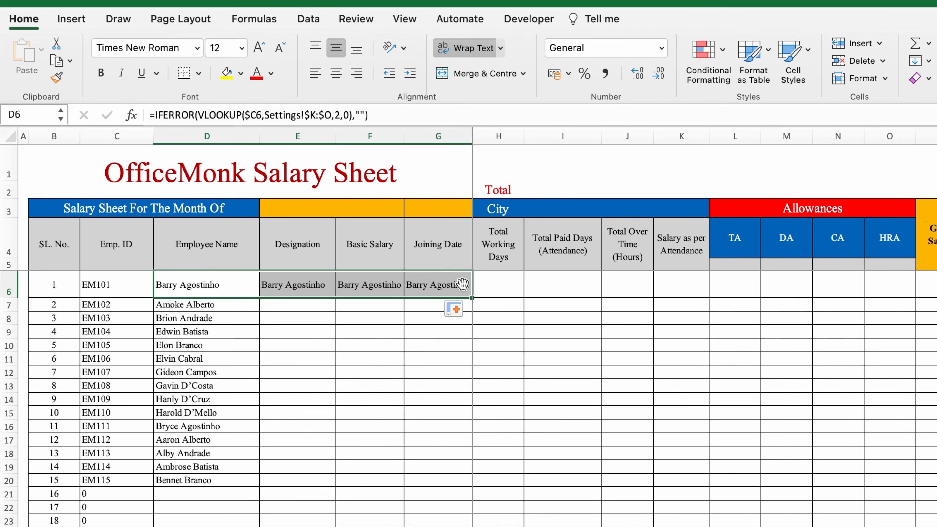
# Set the VLOOKUP column index in E6 to 3 so that it returns the Designation
pyautogui.click(316, 288)
pyautogui.click(246, 288)
pyautogui.click(296, 288)
pyautogui.click(339, 117)
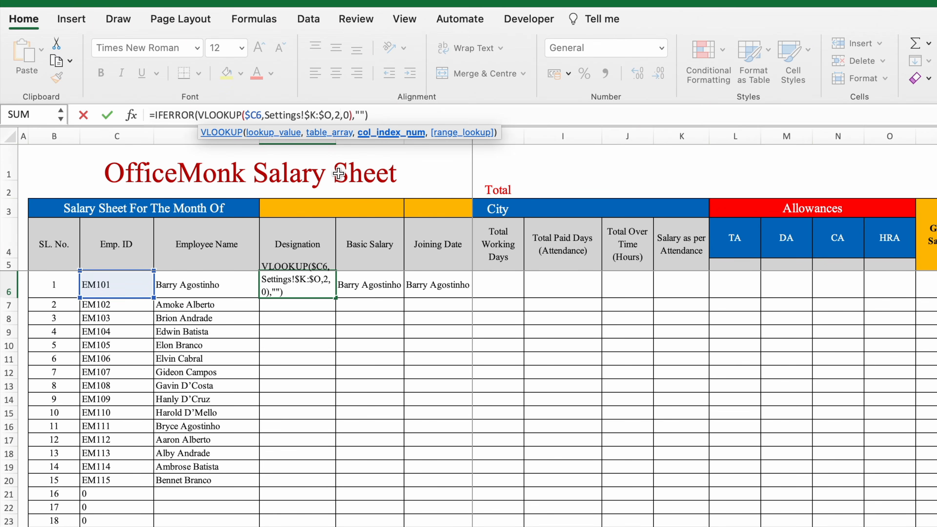
pyautogui.press('BackSpace')
pyautogui.write('3')
pyautogui.press('Return')
# Set the VLOOKUP column index in F6 to 4 so that it returns the Basic Salary
pyautogui.click(374, 284)
pyautogui.click(339, 116)
pyautogui.press('BackSpace')
pyautogui.write('4')
pyautogui.press('Return')
# Set the VLOOKUP column index in G6 to 5 so that it returns the Joining Date
pyautogui.click(433, 285)
pyautogui.click(339, 115)
pyautogui.press('BackSpace')
pyautogui.write('5,0),"")')
pyautogui.press('Return')
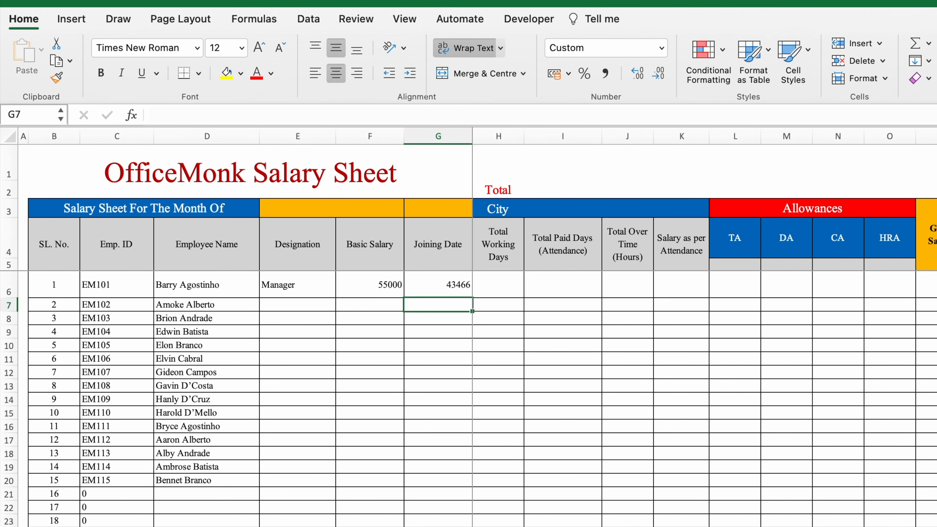
# Examine the order of columns K to O in the Settings employee table and return to the January sheet
pyautogui.hotkey('ctrl', 'pageup')
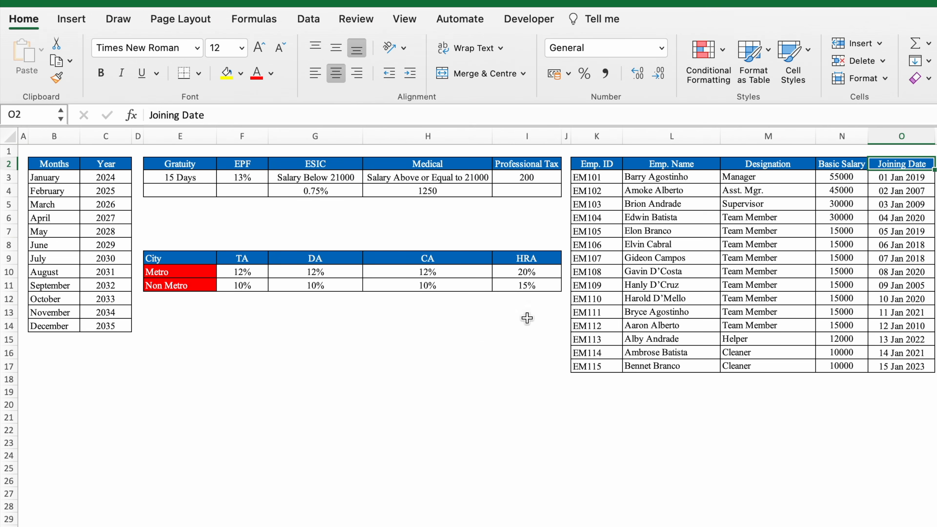
pyautogui.click(602, 136)
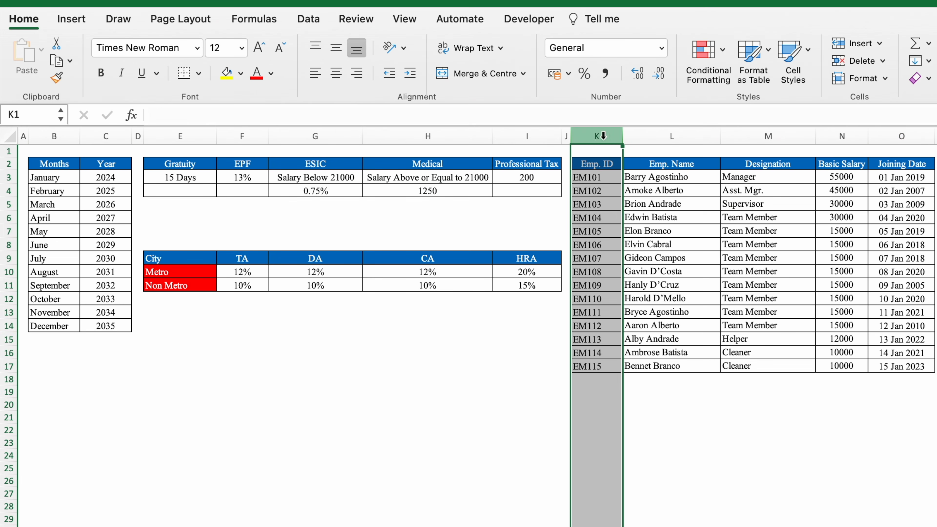
pyautogui.click(674, 137)
pyautogui.click(767, 136)
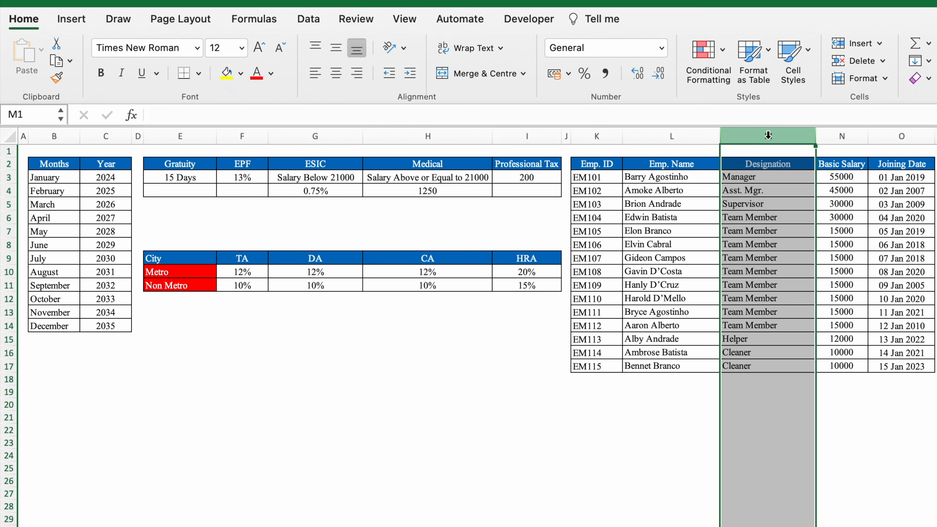
pyautogui.click(842, 136)
pyautogui.click(902, 136)
pyautogui.hotkey('ctrl', 'pageup')
pyautogui.click(302, 291)
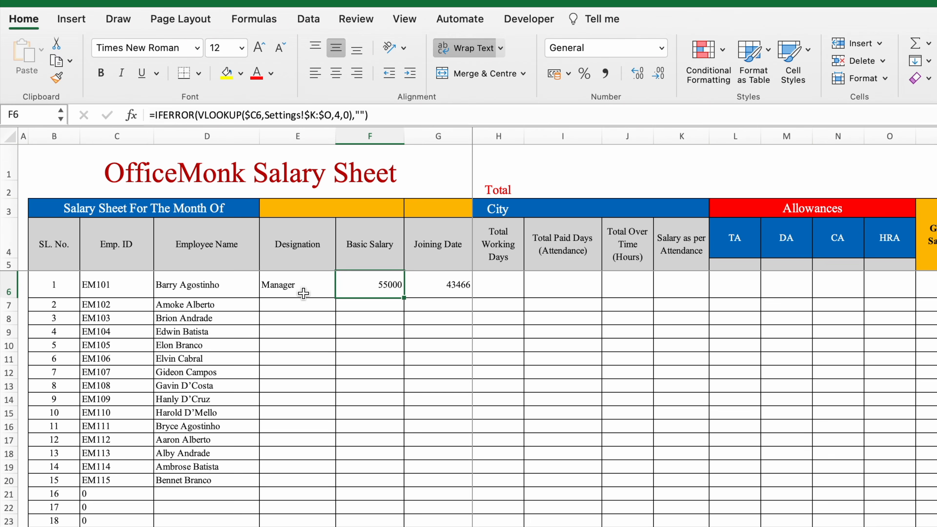
# Centre the Basic Salary and Joining Date values in F6:G6 horizontally
pyautogui.click(366, 287)
pyautogui.click(429, 286)
pyautogui.moveTo(369, 286); pyautogui.dragTo(425, 285)
pyautogui.click(336, 73)
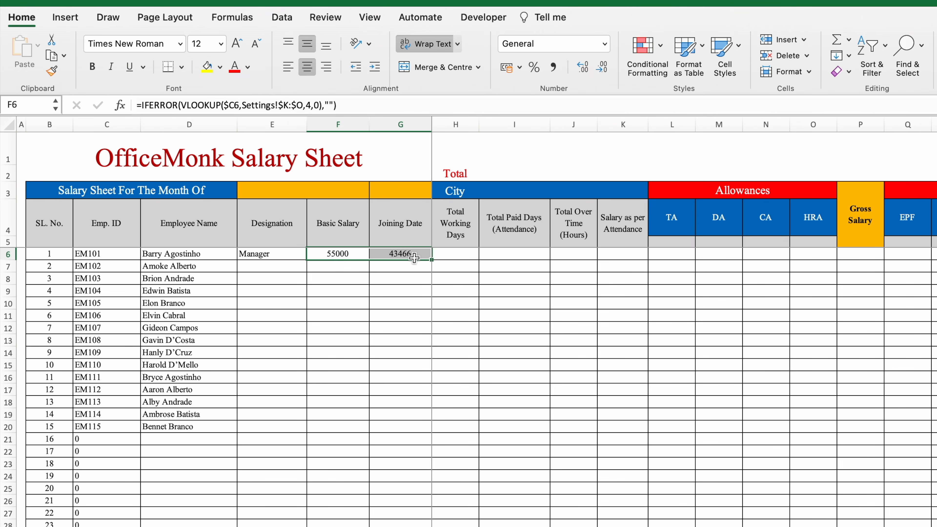
# Format the Joining Date in G6 as a date of type 14 March 2012
pyautogui.click(452, 279)
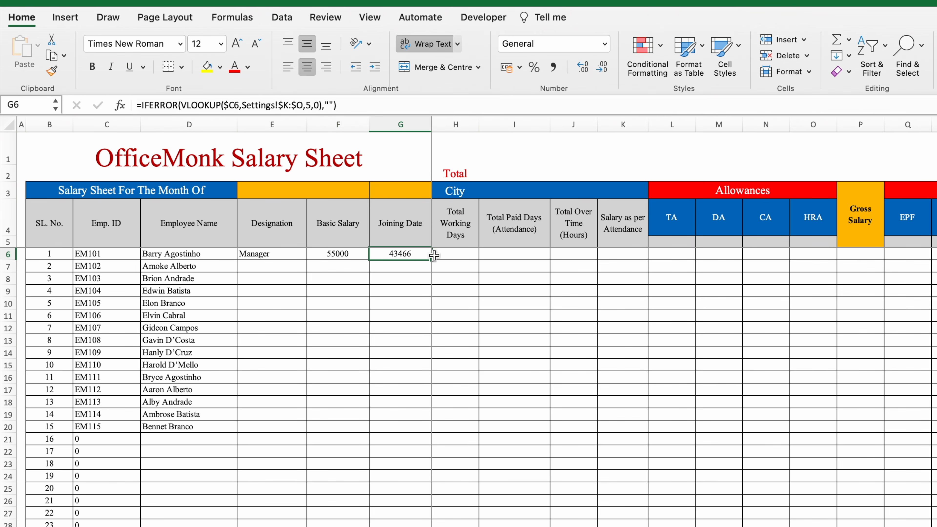
pyautogui.rightClick(412, 254)
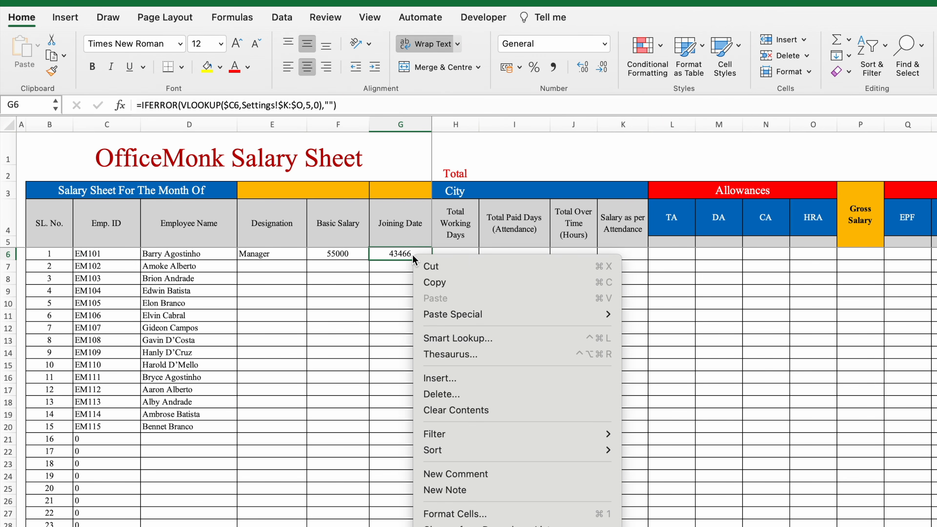
pyautogui.click(450, 514)
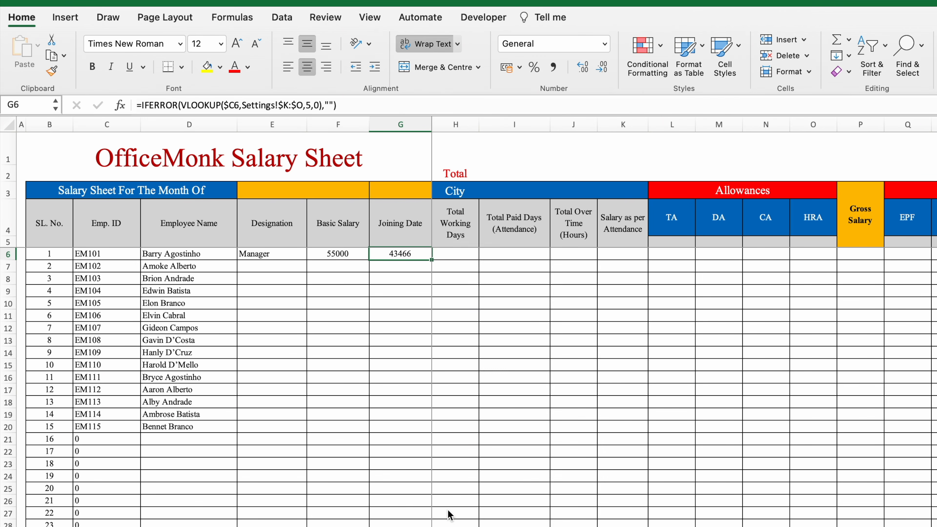
pyautogui.click(273, 359)
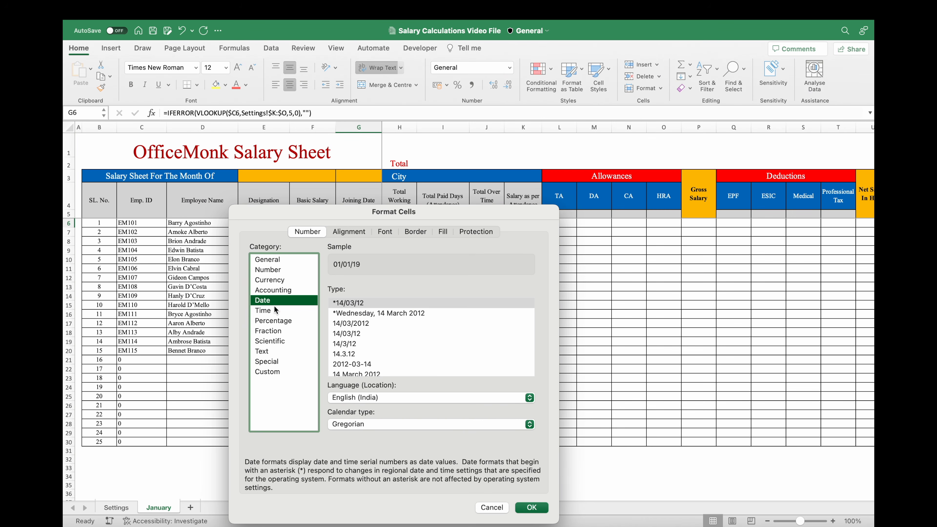
pyautogui.click(367, 375)
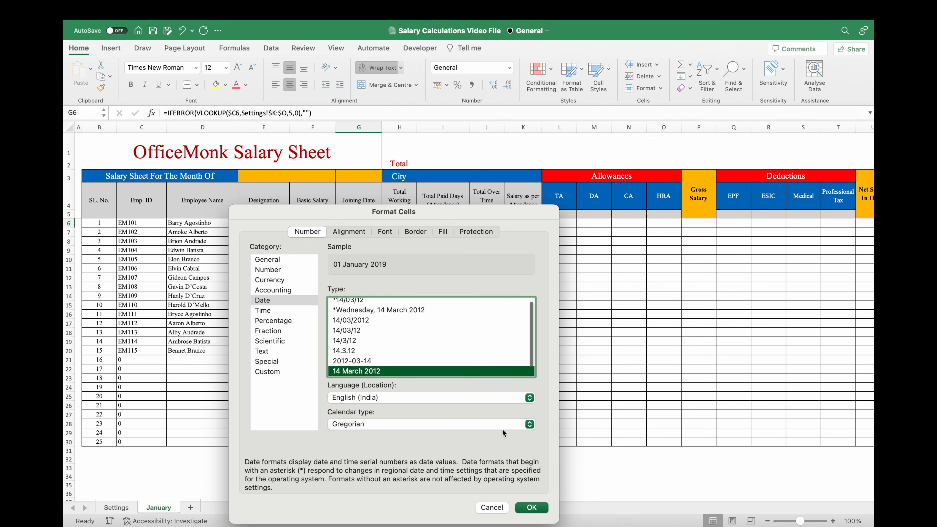
pyautogui.click(539, 509)
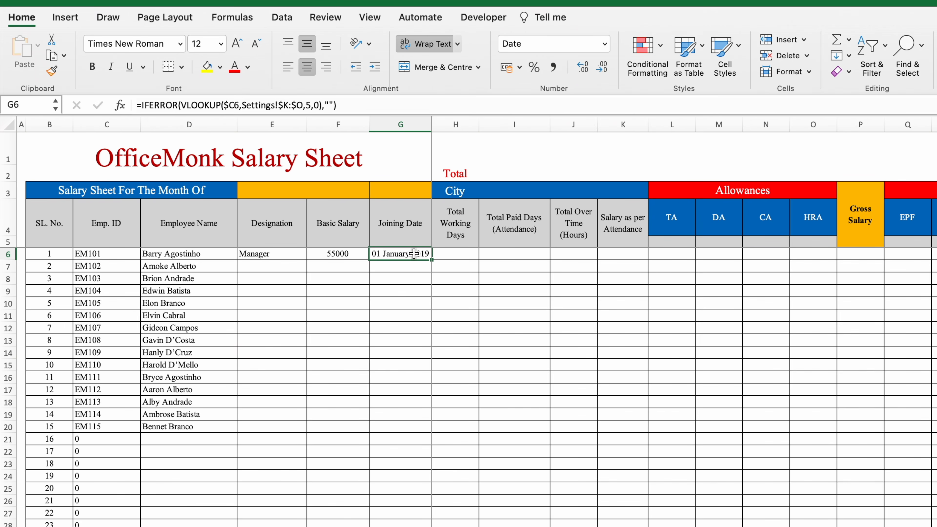
# Apply the custom number format [$-en-GB]dd mmm yyyy;@ to the Joining Date in G6
pyautogui.rightClick(414, 253)
pyautogui.click(467, 513)
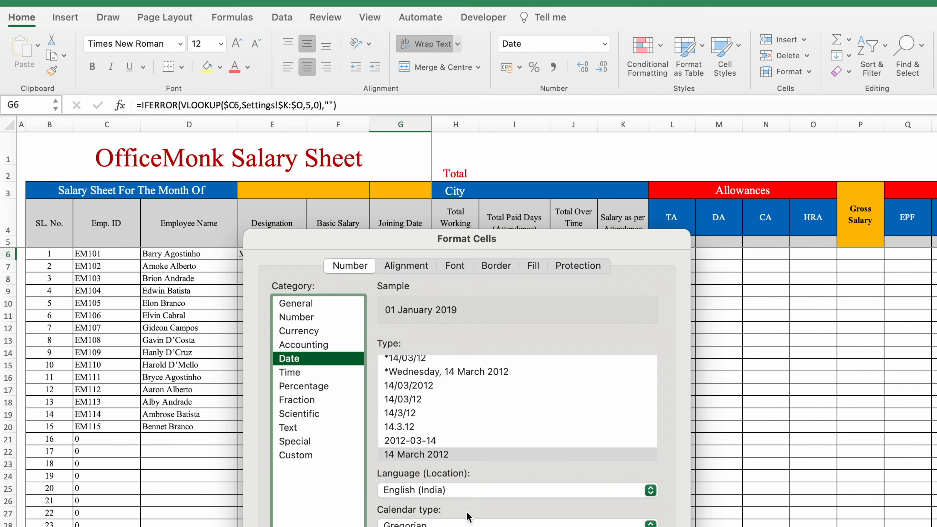
pyautogui.click(296, 456)
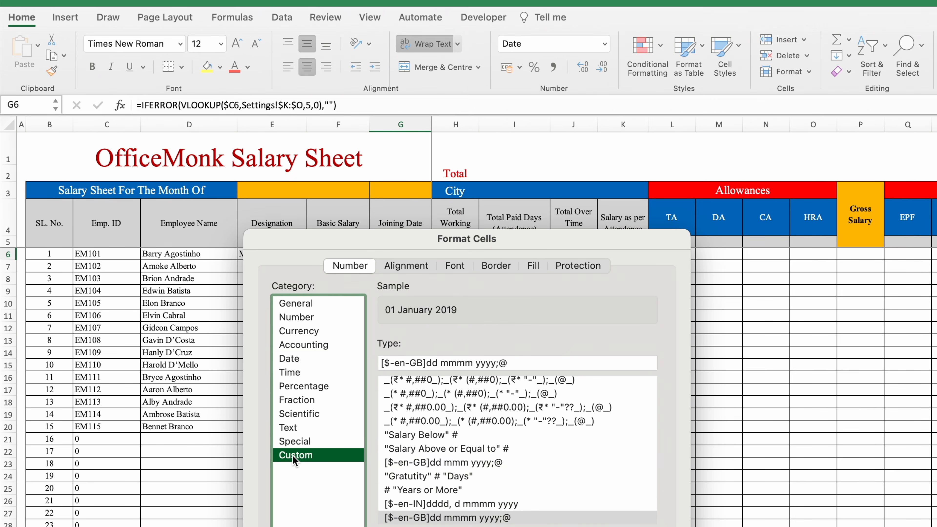
pyautogui.click(472, 364)
pyautogui.press('BackSpace')
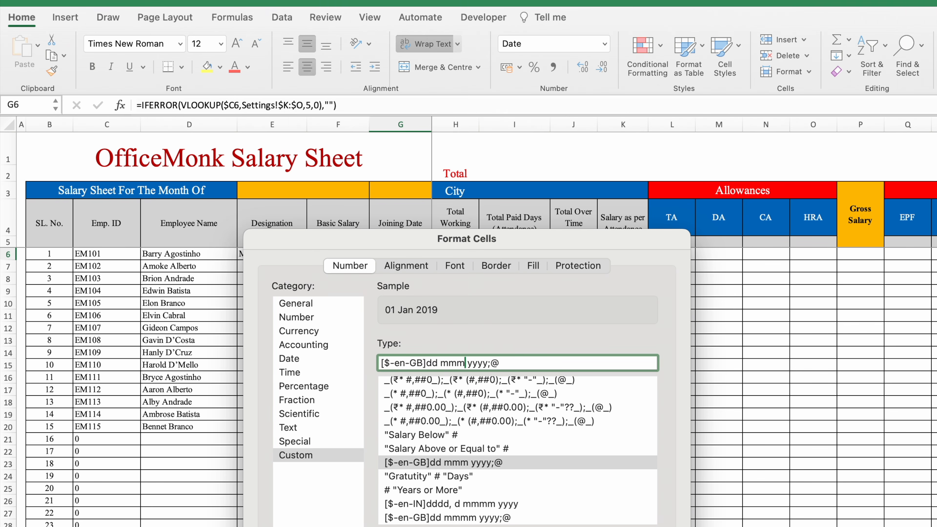
pyautogui.moveTo(541, 248); pyautogui.dragTo(528, 105)
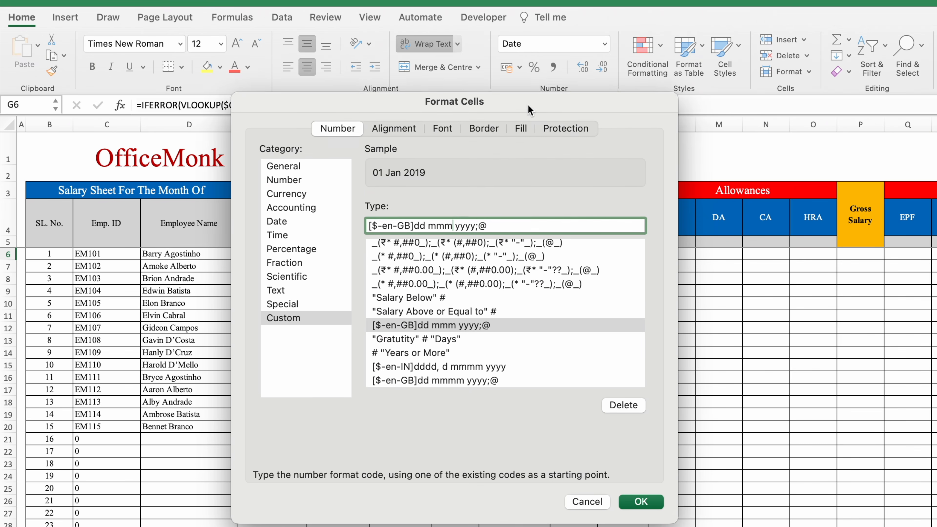
pyautogui.click(640, 498)
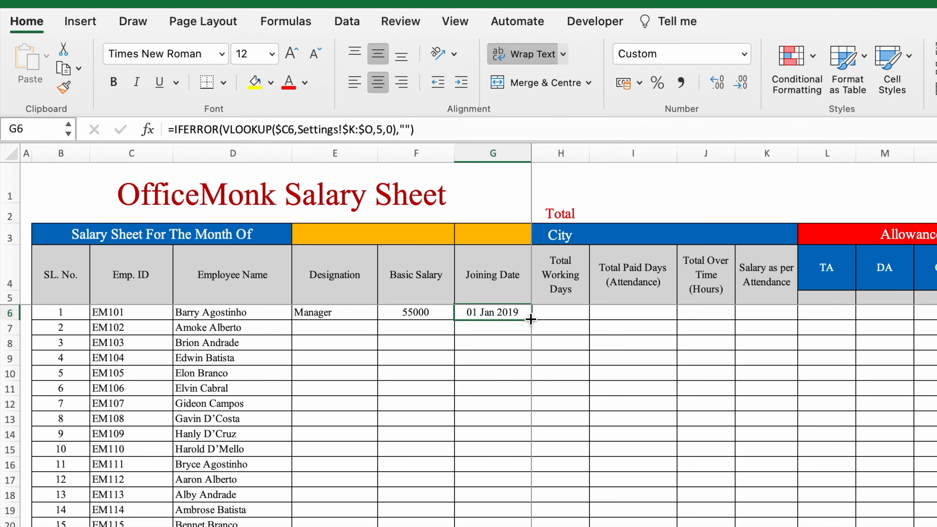
# Fill the Joining Date, Designation and Basic Salary formulas from row 6 down through the employee rows
pyautogui.moveTo(532, 324); pyautogui.dragTo(531, 524)
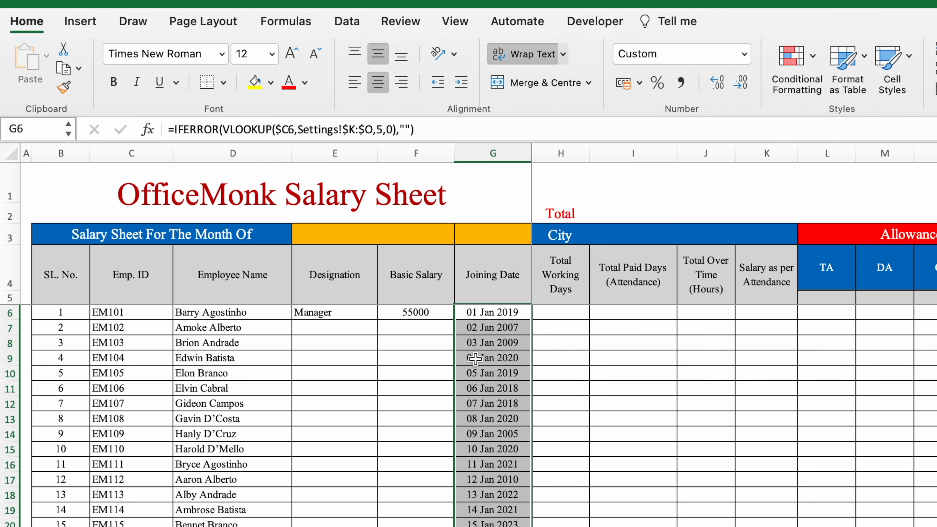
pyautogui.click(334, 311)
pyautogui.moveTo(334, 312); pyautogui.dragTo(454, 522)
pyautogui.click(565, 313)
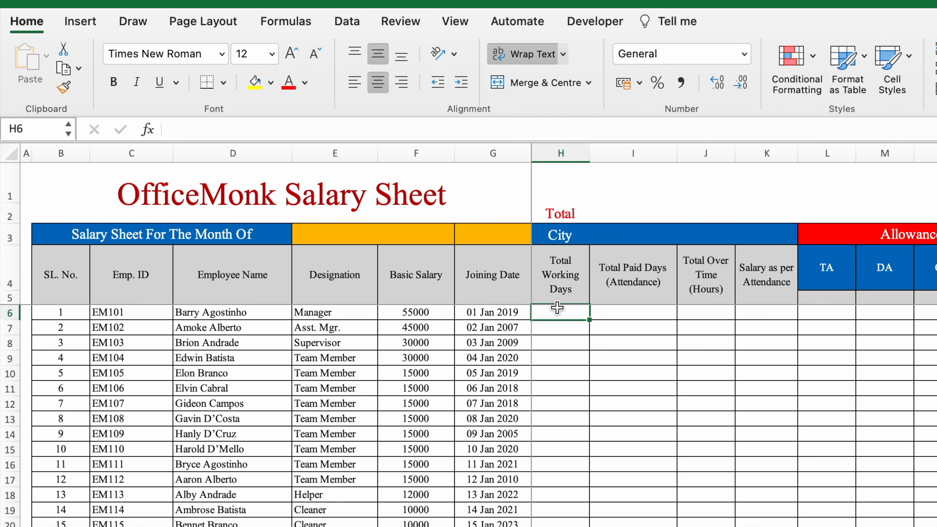
# Set the data validation of the month cell E3, beside Salary Sheet For The Month Of, to allow a List
pyautogui.click(372, 232)
pyautogui.click(486, 231)
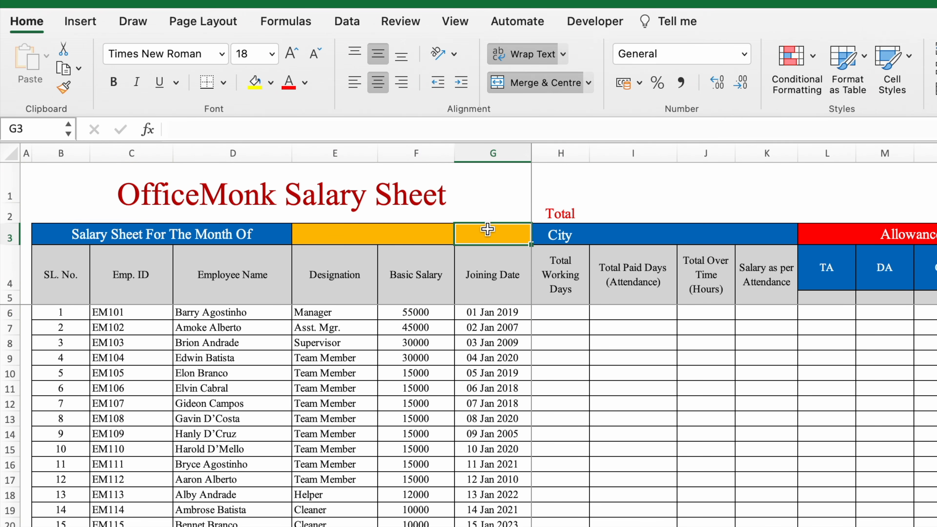
pyautogui.click(398, 234)
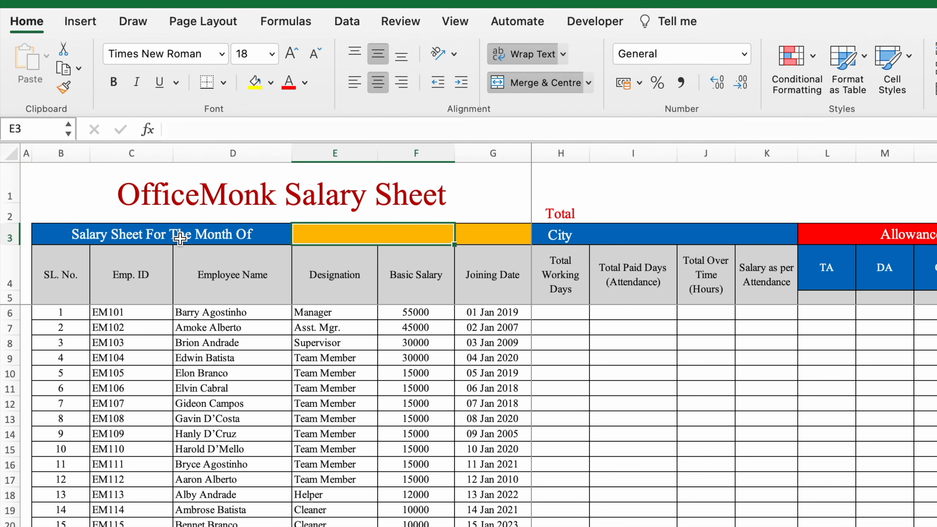
pyautogui.click(346, 21)
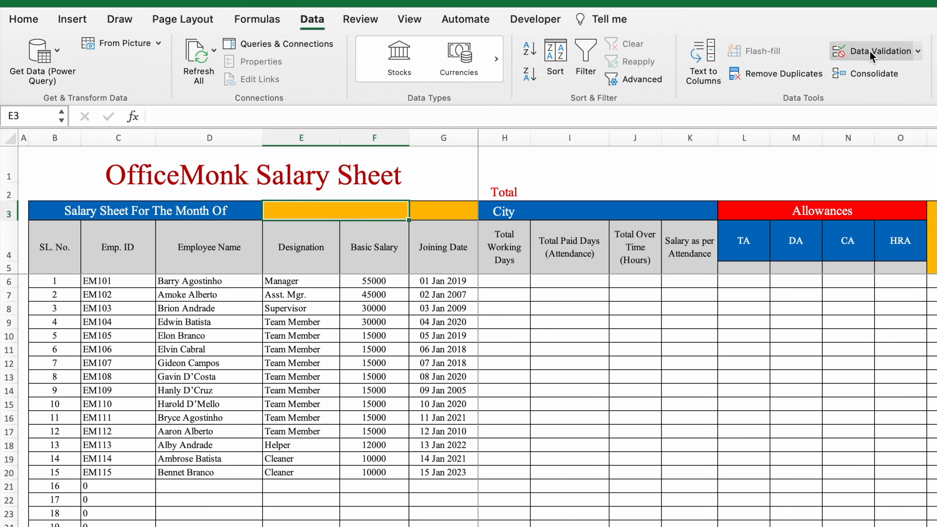
pyautogui.click(870, 55)
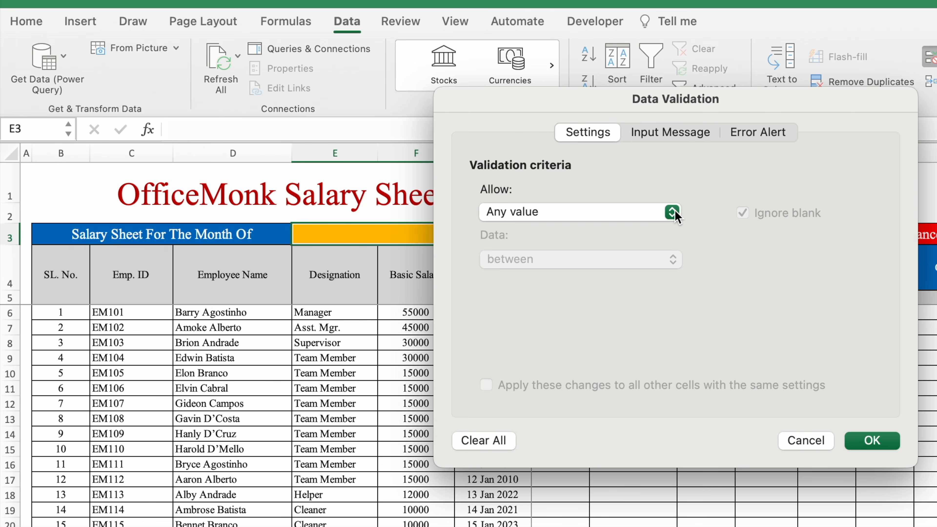
pyautogui.click(607, 190)
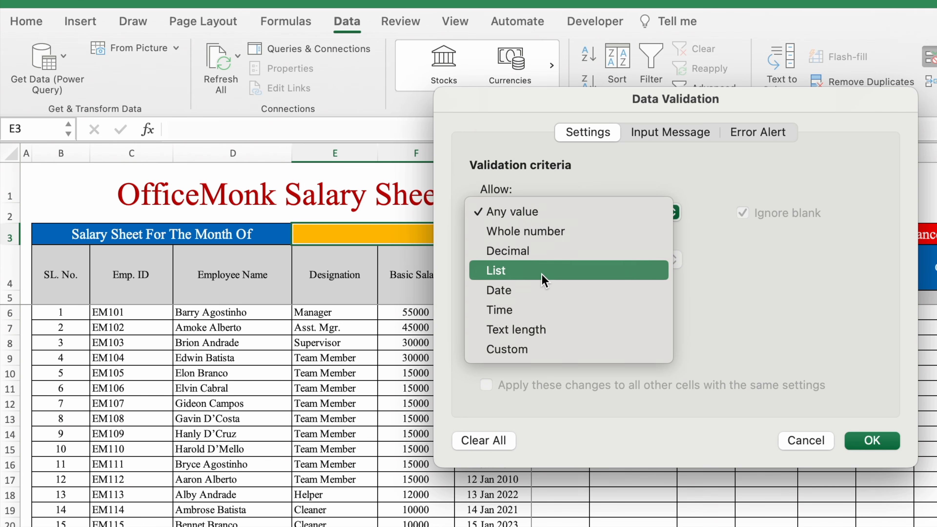
pyautogui.click(491, 271)
# Use the months in =Settings!$B$3:$B$14 as the list source for E3 and choose January in the cell
pyautogui.click(638, 308)
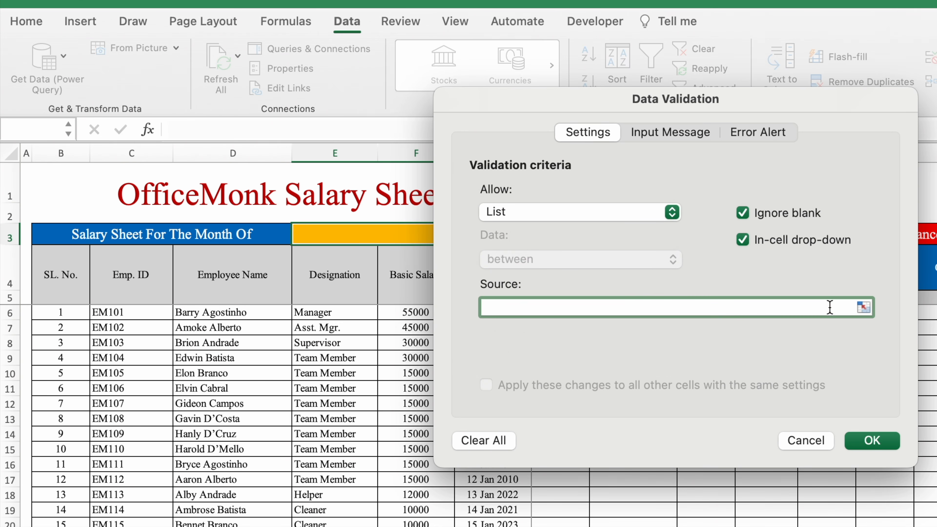
pyautogui.click(863, 307)
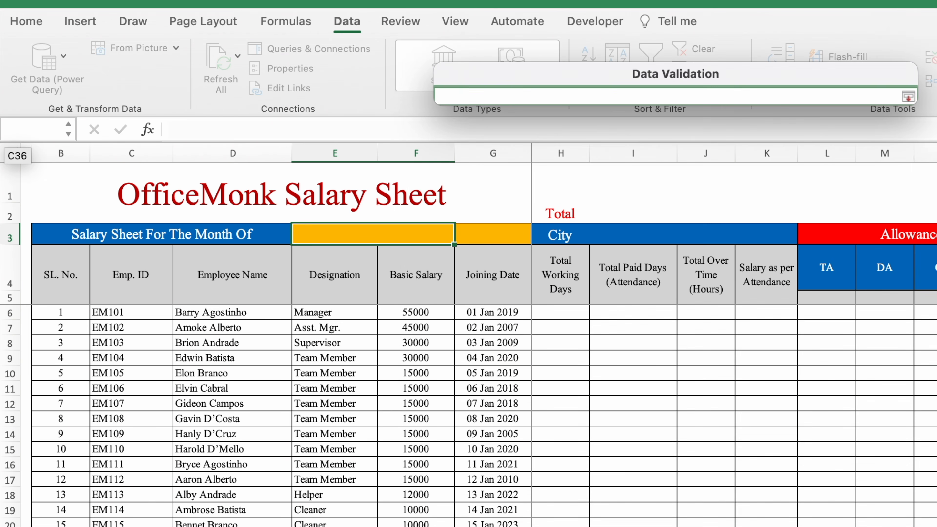
pyautogui.click(140, 526)
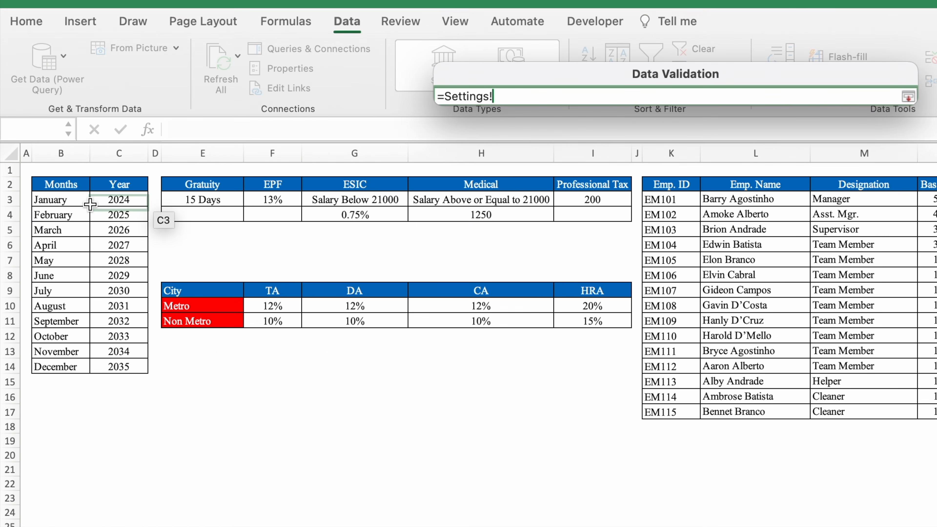
pyautogui.moveTo(64, 199); pyautogui.dragTo(70, 366)
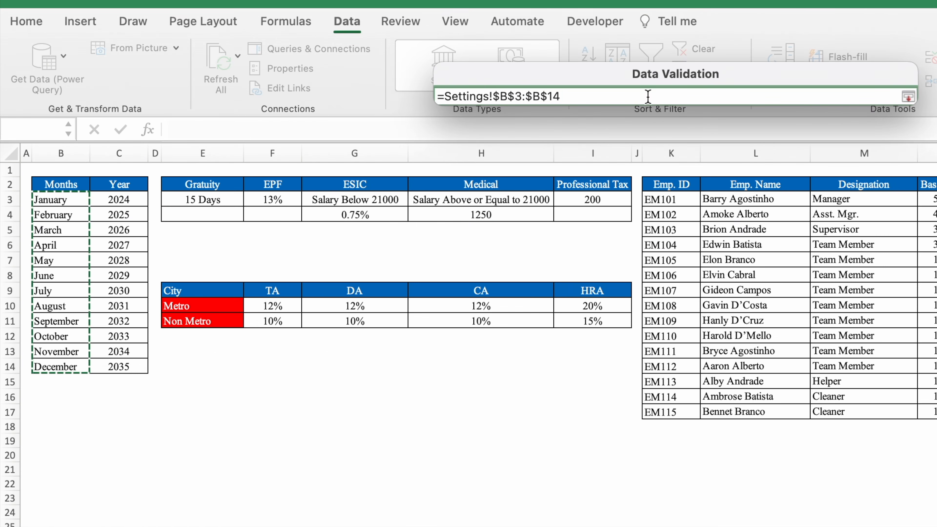
pyautogui.click(908, 97)
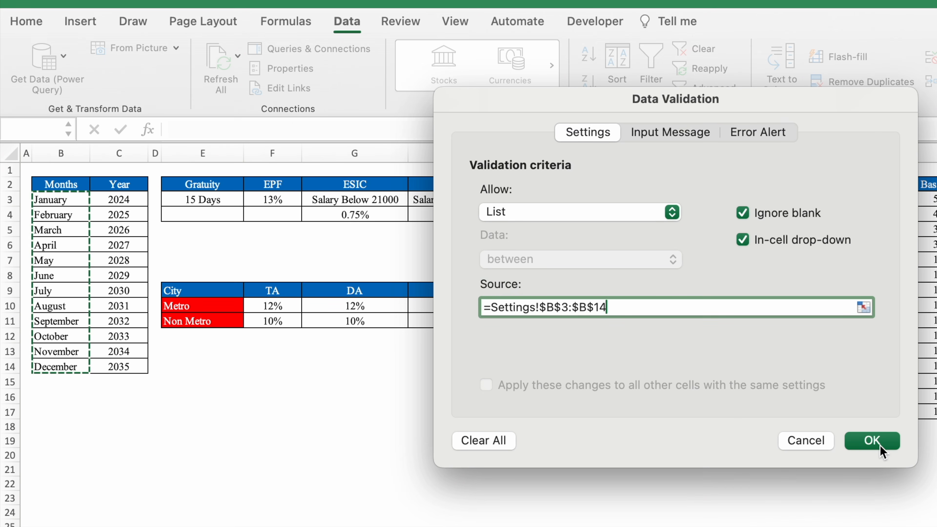
pyautogui.click(880, 447)
pyautogui.click(461, 236)
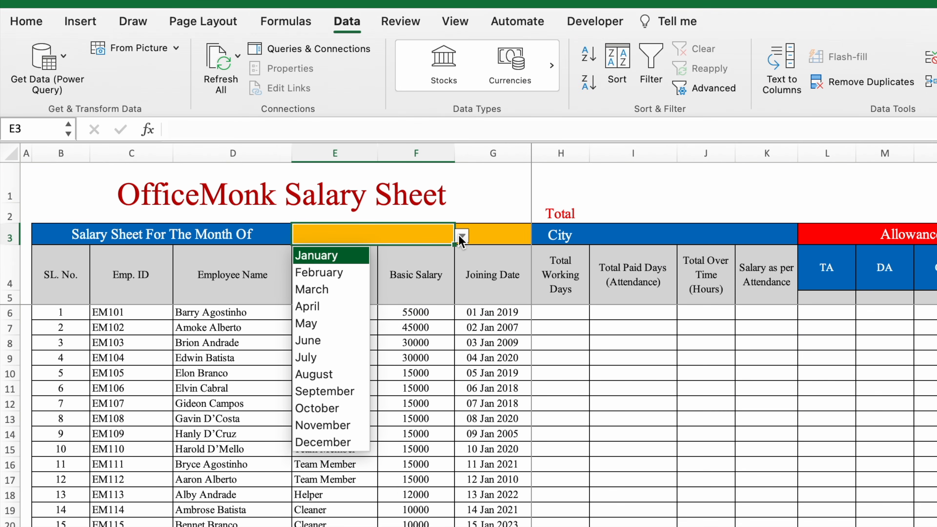
pyautogui.click(329, 260)
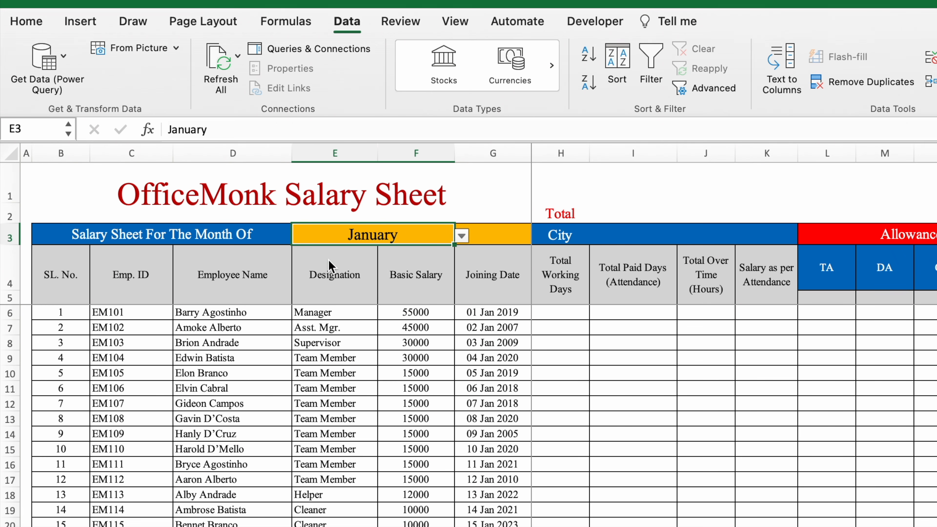
# Set the data validation of the year cell G3 to allow a List
pyautogui.click(500, 232)
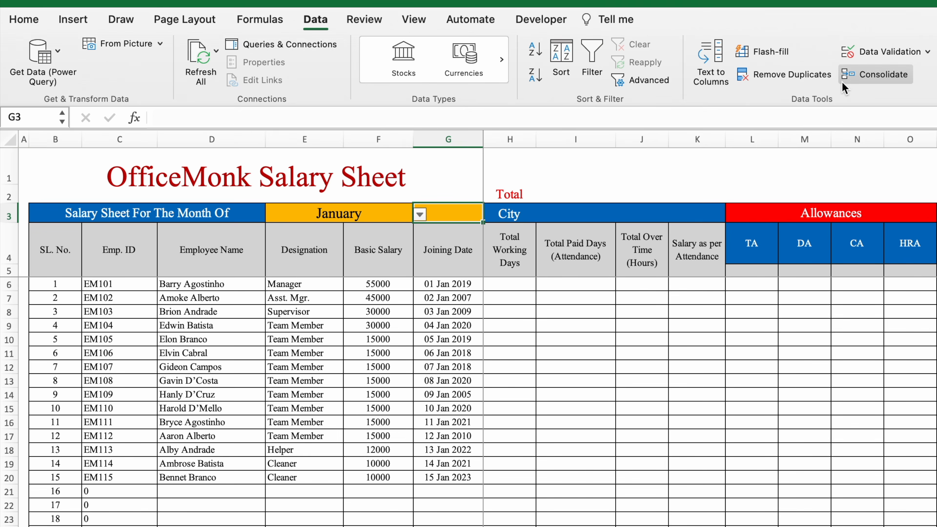
pyautogui.click(882, 52)
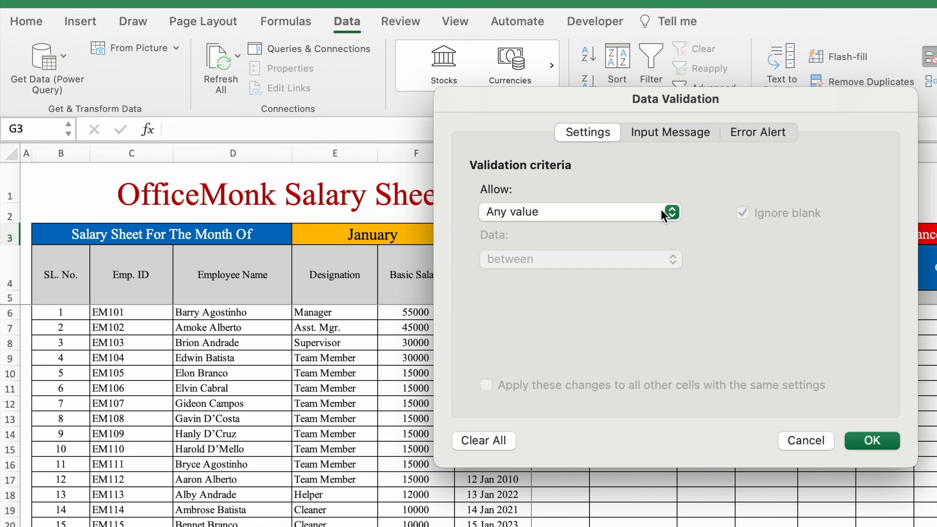
pyautogui.click(664, 214)
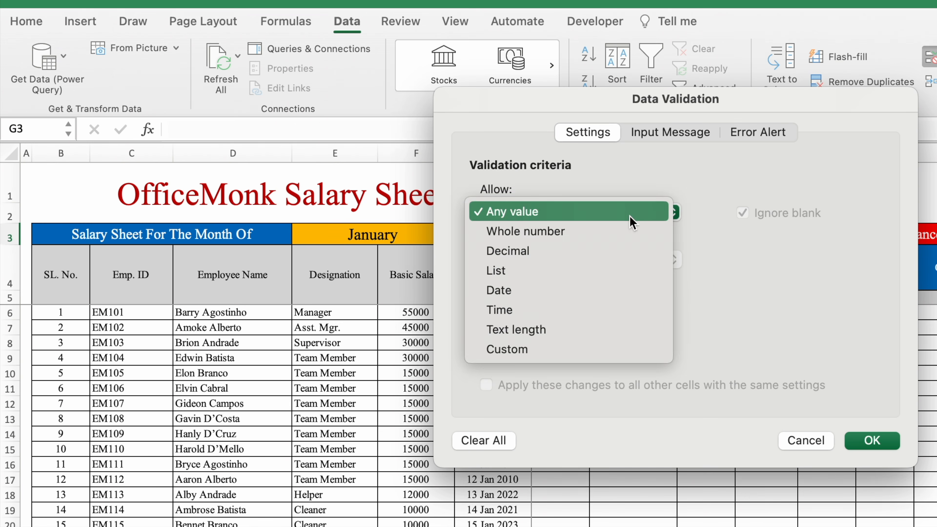
pyautogui.click(602, 271)
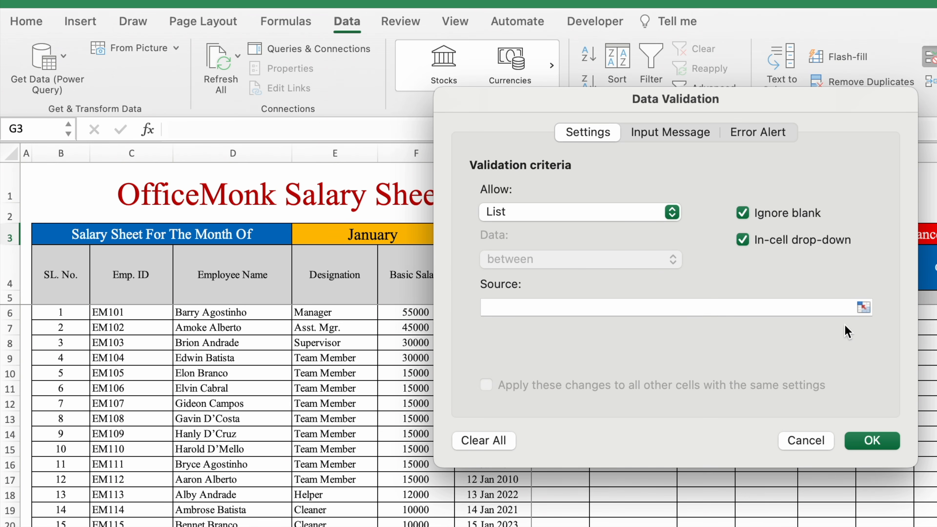
# Use the years in =Settings!$C$3:$C$14 as the list source for G3 and choose 2024 in the cell
pyautogui.click(862, 308)
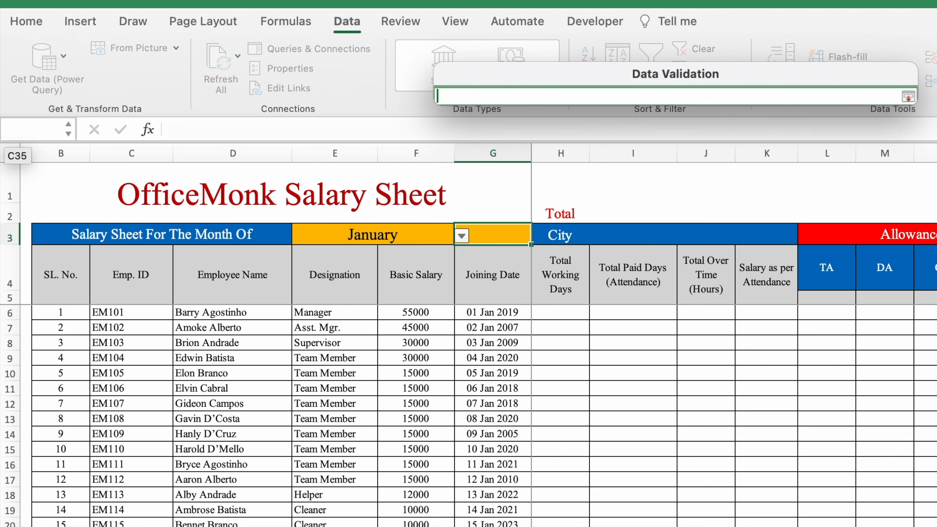
pyautogui.click(148, 526)
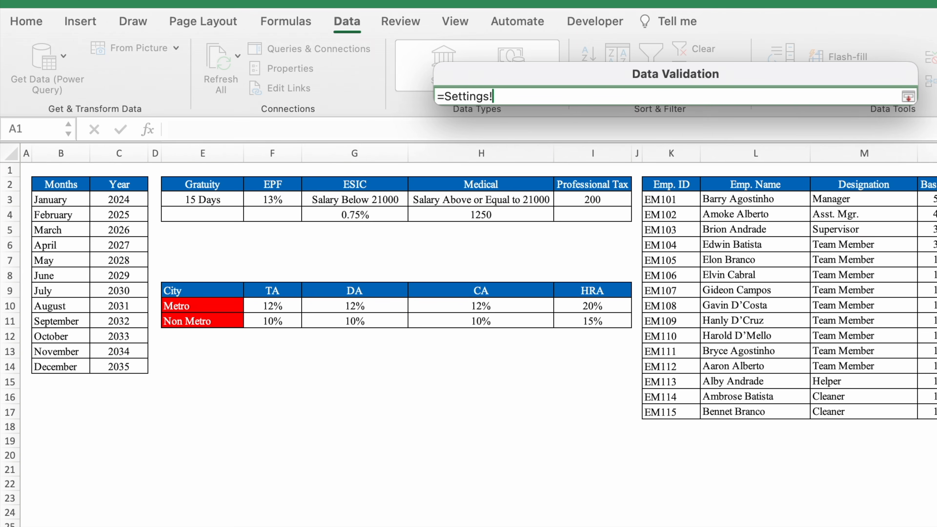
pyautogui.click(130, 204)
pyautogui.moveTo(131, 207); pyautogui.dragTo(131, 367)
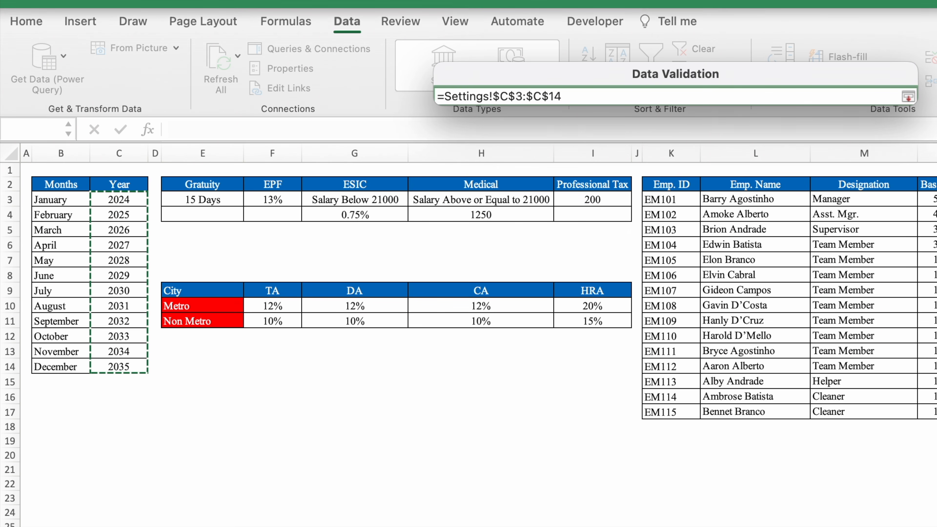
pyautogui.click(908, 97)
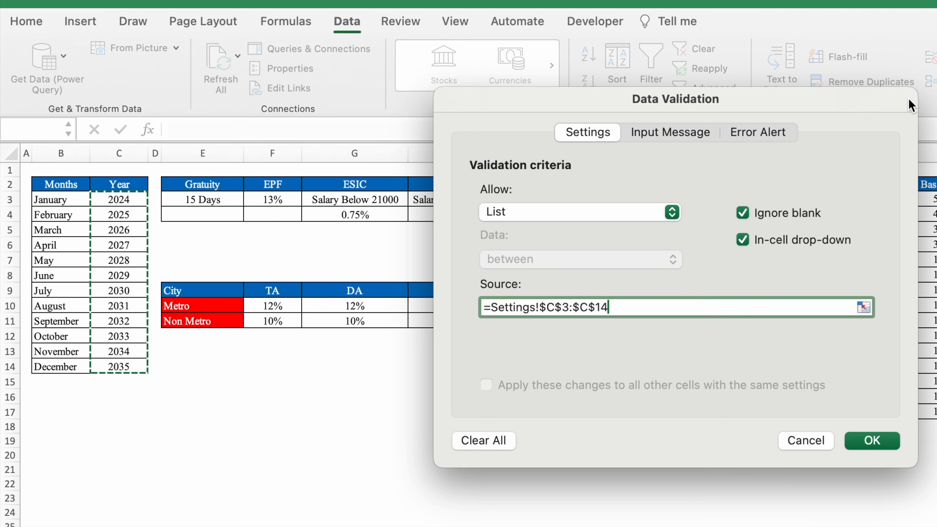
pyautogui.click(869, 440)
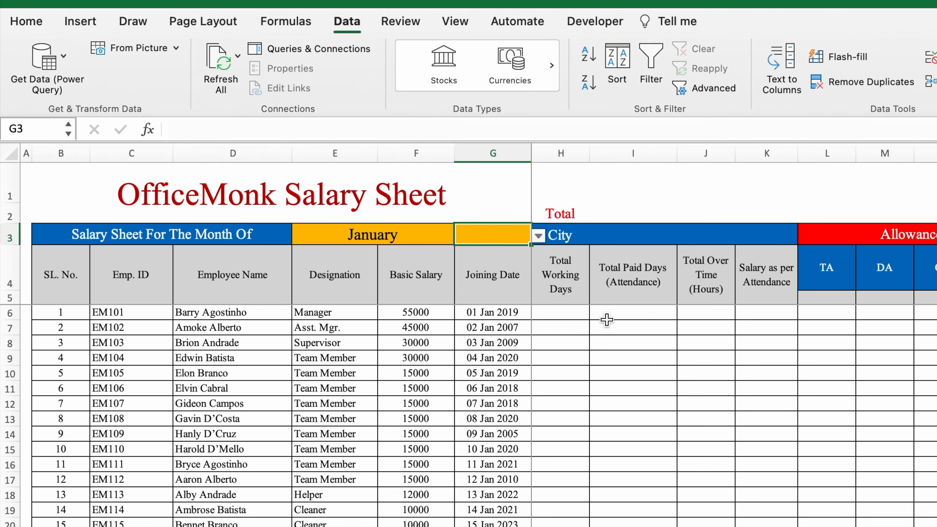
pyautogui.click(539, 235)
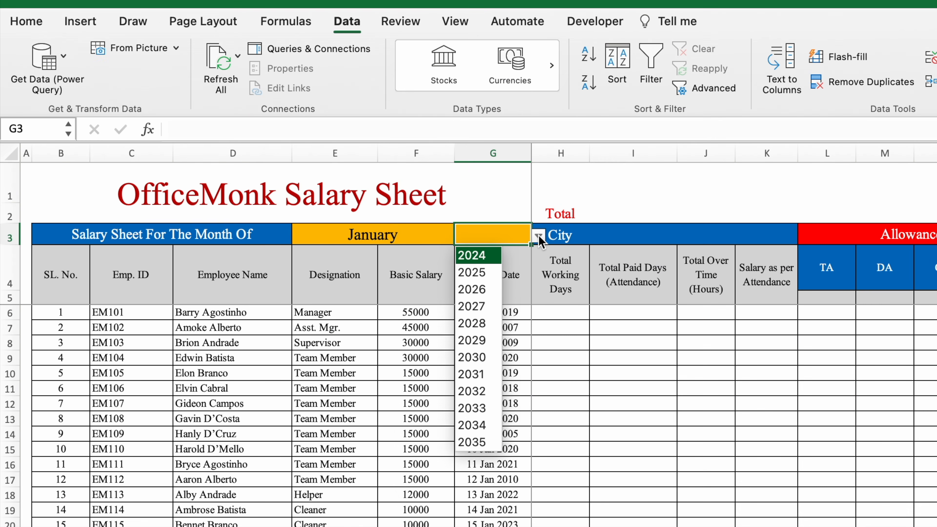
pyautogui.click(482, 258)
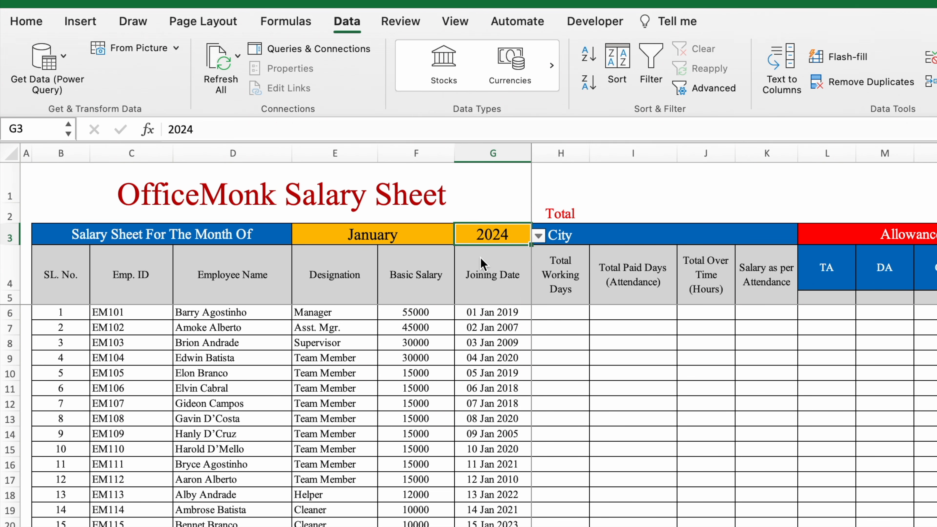
# Set the data validation of the merged cell I3, beside City, to allow a List
pyautogui.click(565, 236)
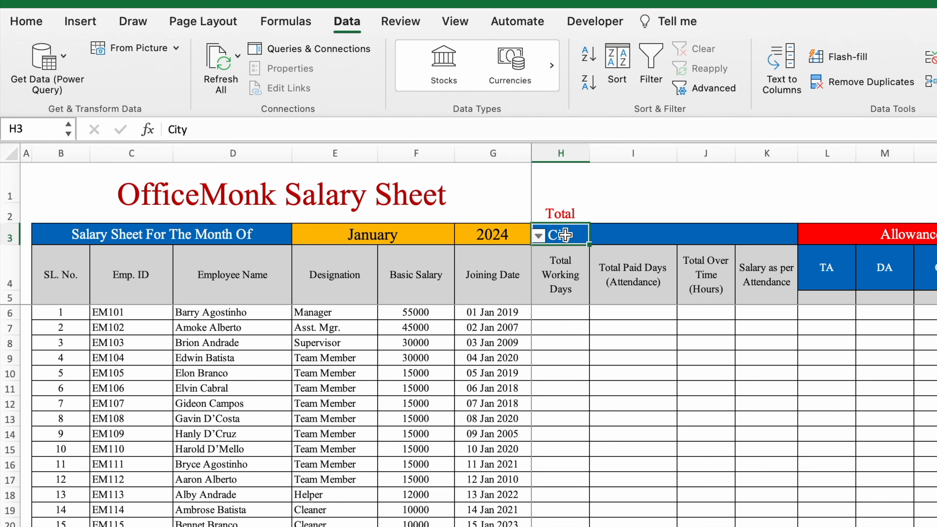
pyautogui.click(676, 234)
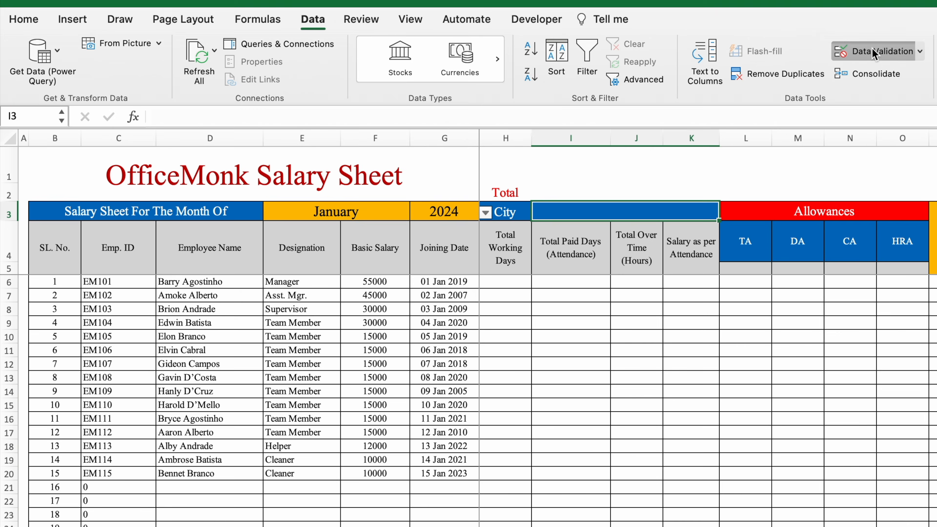
pyautogui.click(930, 57)
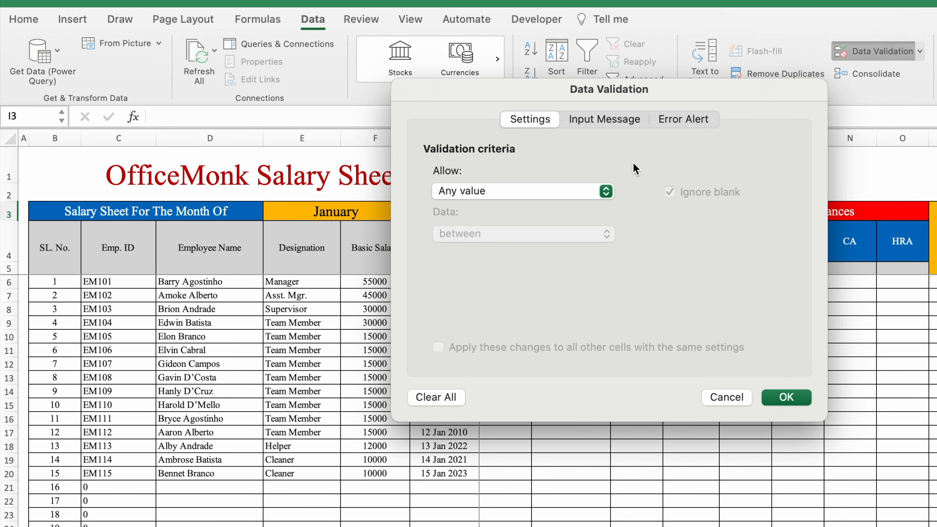
pyautogui.click(609, 193)
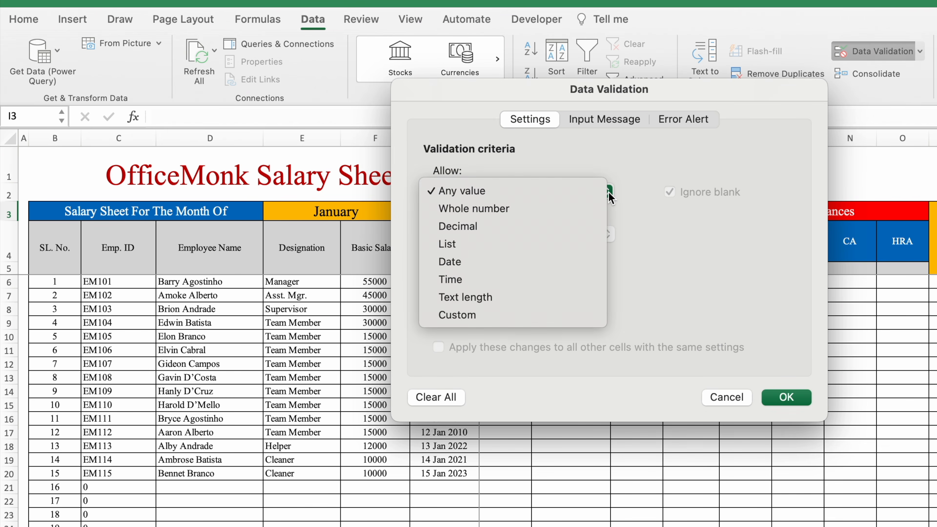
pyautogui.click(491, 242)
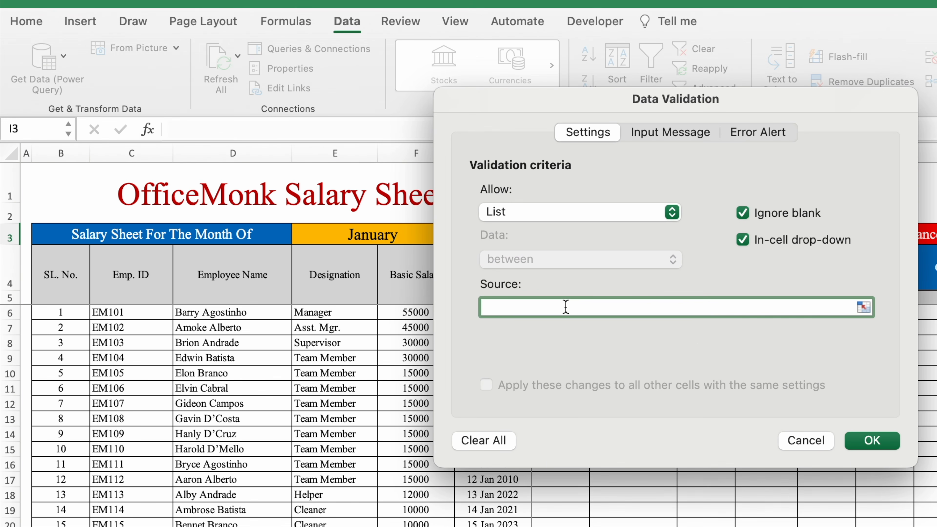
# Enter Metropolitan,Non Metropolitan as the list source for I3 and choose Metropolitan in the cell
pyautogui.write('Metropolitan,Non Metropolitan')
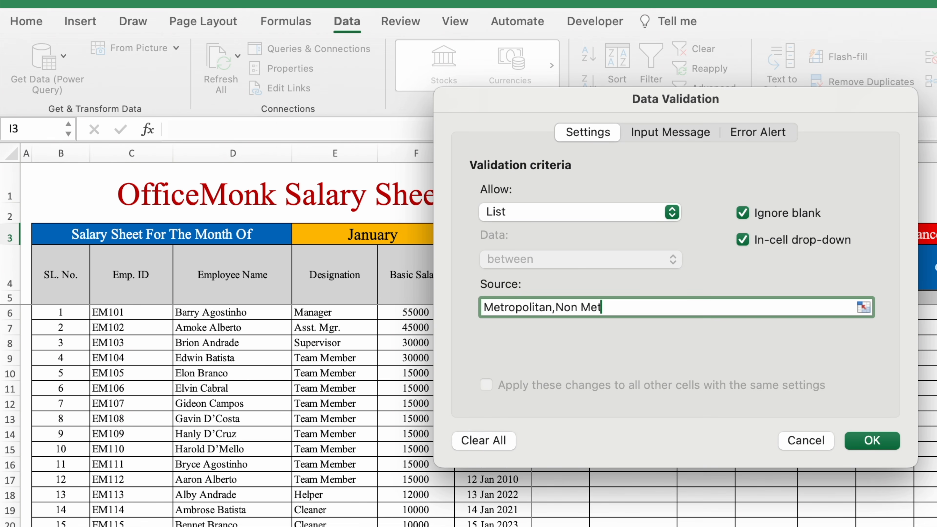
pyautogui.click(871, 442)
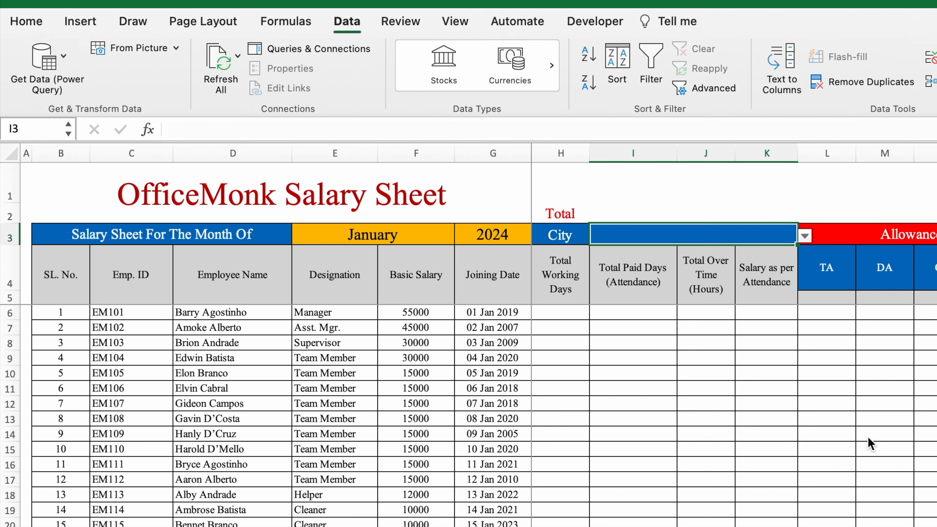
pyautogui.click(805, 236)
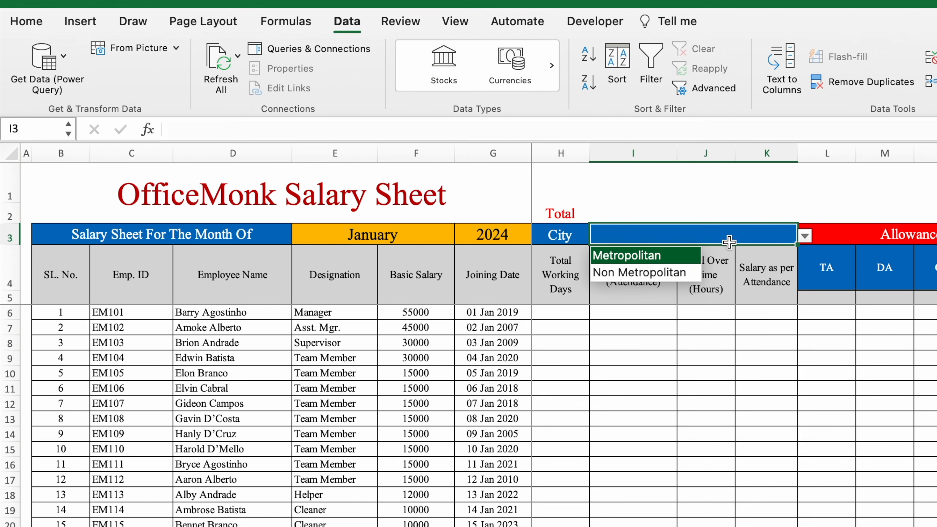
pyautogui.click(671, 256)
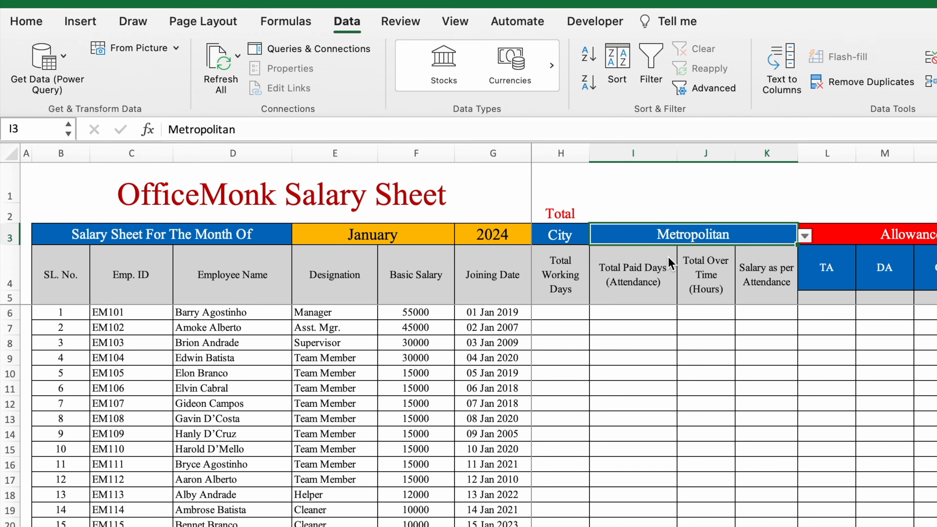
# Begin a formula in H6, the first Total Working Days cell, with EOMONTH nested inside DAY
pyautogui.click(571, 312)
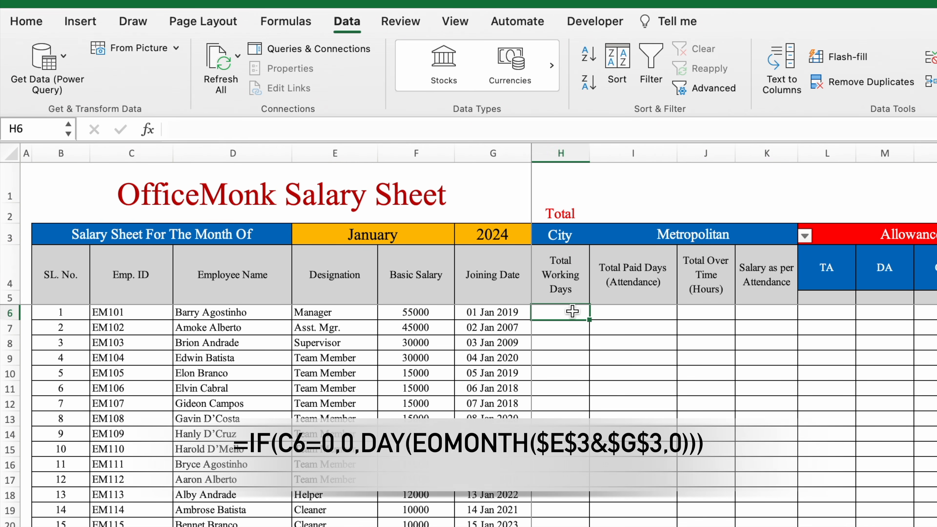
pyautogui.write('=')
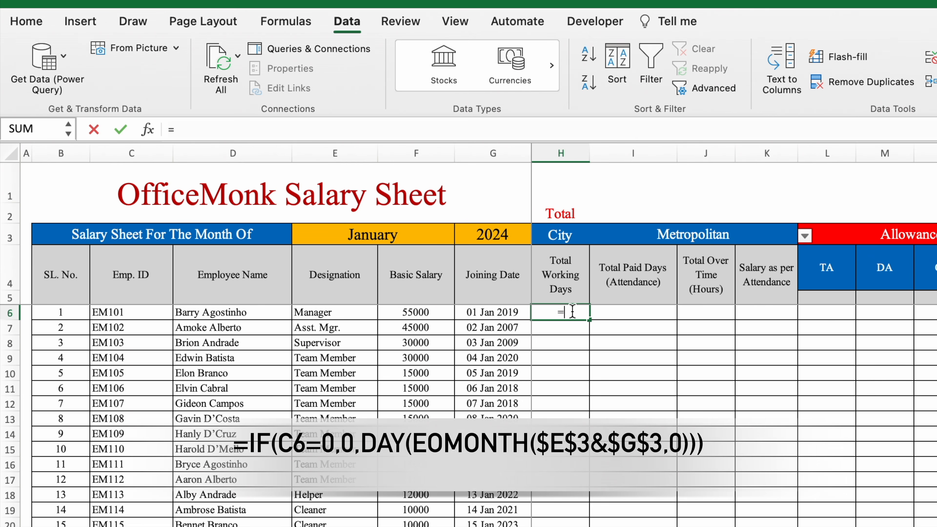
pyautogui.write('Day')
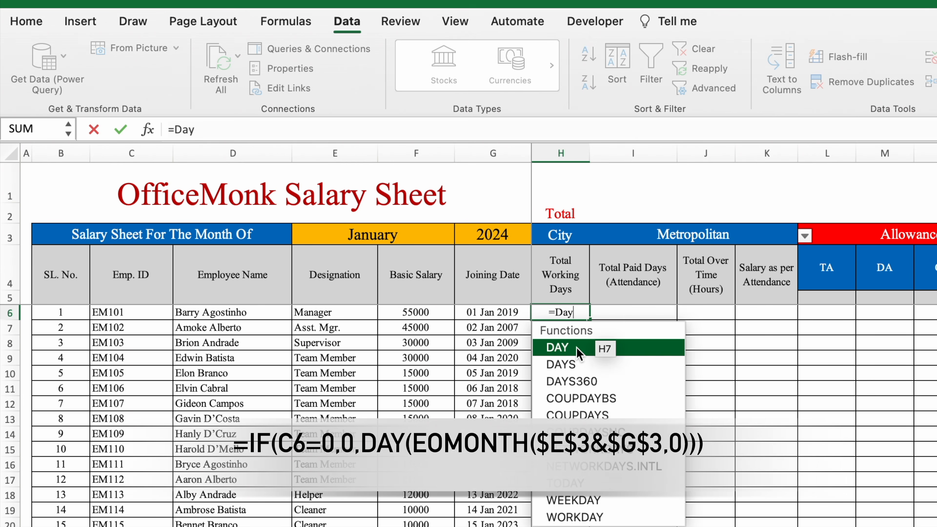
pyautogui.doubleClick(577, 349)
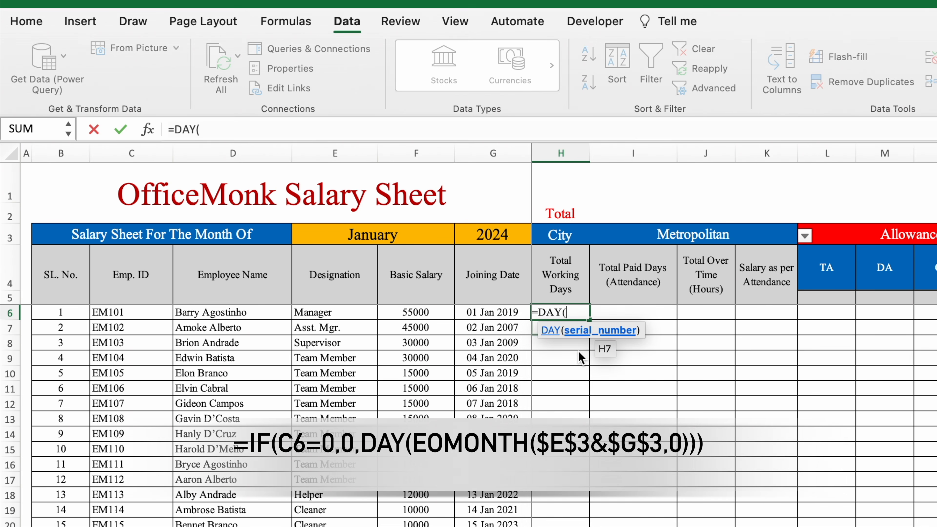
pyautogui.write('Eo')
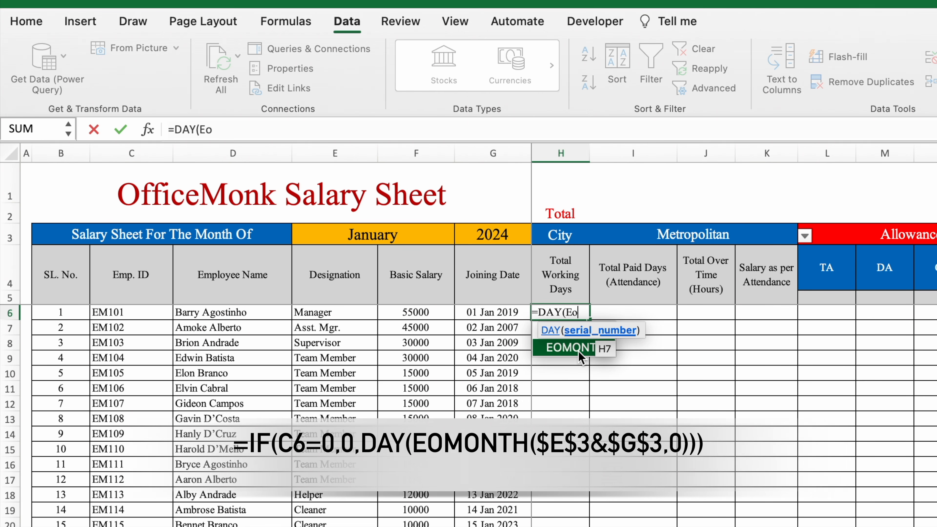
pyautogui.doubleClick(578, 348)
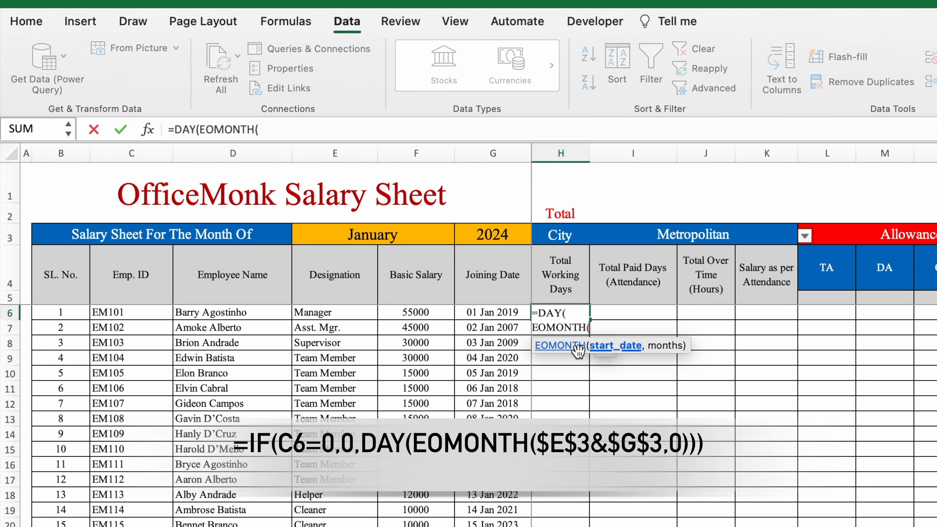
# Complete the H6 formula as =DAY(EOMONTH($E$3&$G$3,0)) and fill it down the Total Working Days column to row 30
pyautogui.click(373, 235)
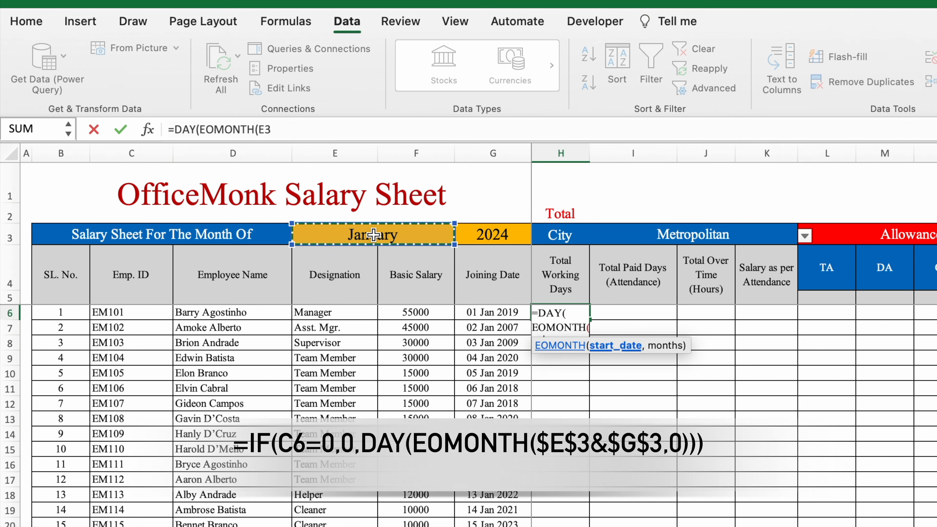
pyautogui.press('F4')
pyautogui.write('&')
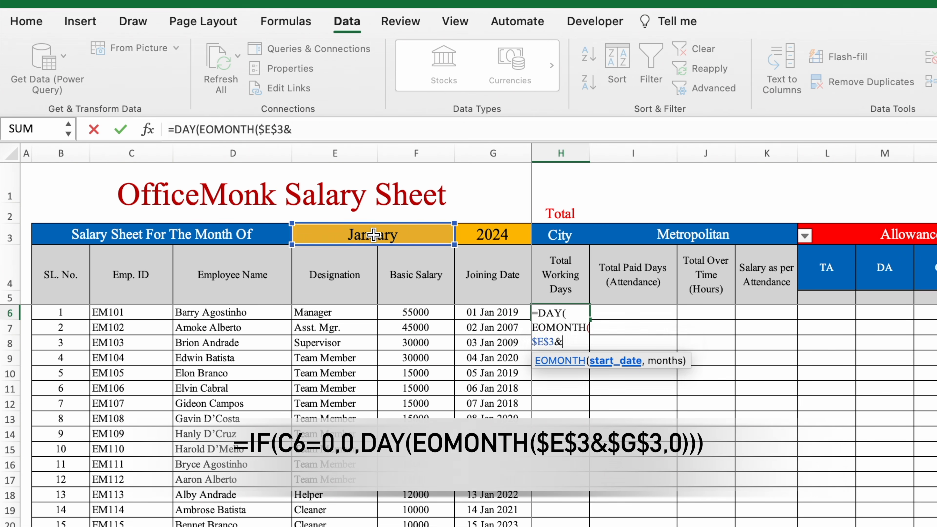
pyautogui.click(490, 235)
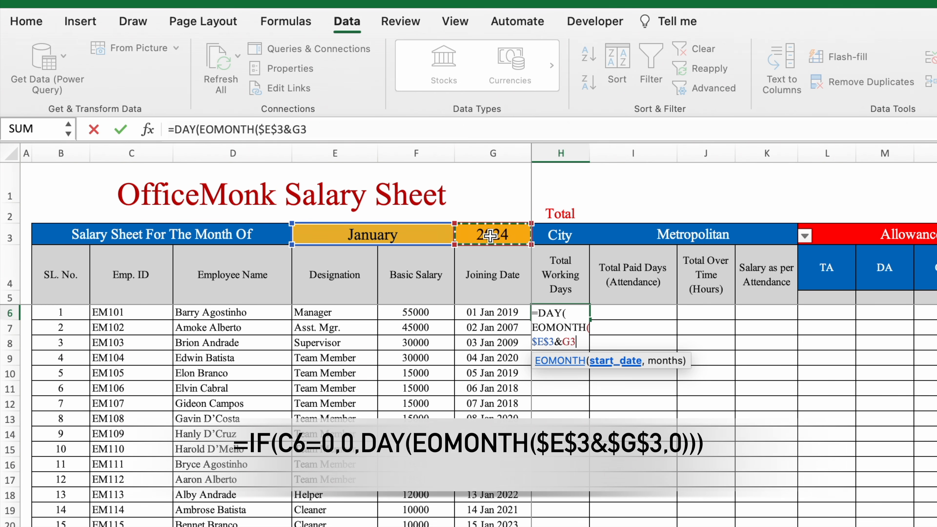
pyautogui.press('F4')
pyautogui.write(',')
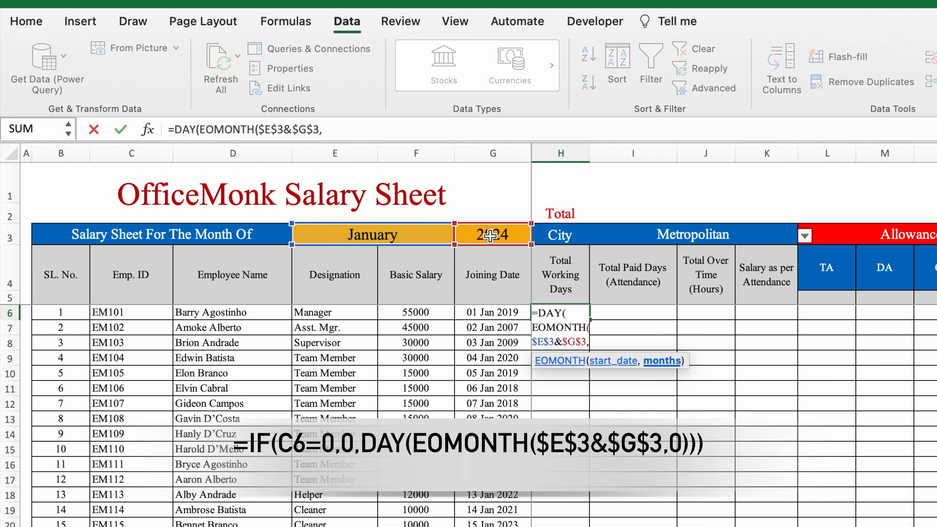
pyautogui.write('0')
pyautogui.click(372, 127)
pyautogui.write(')')
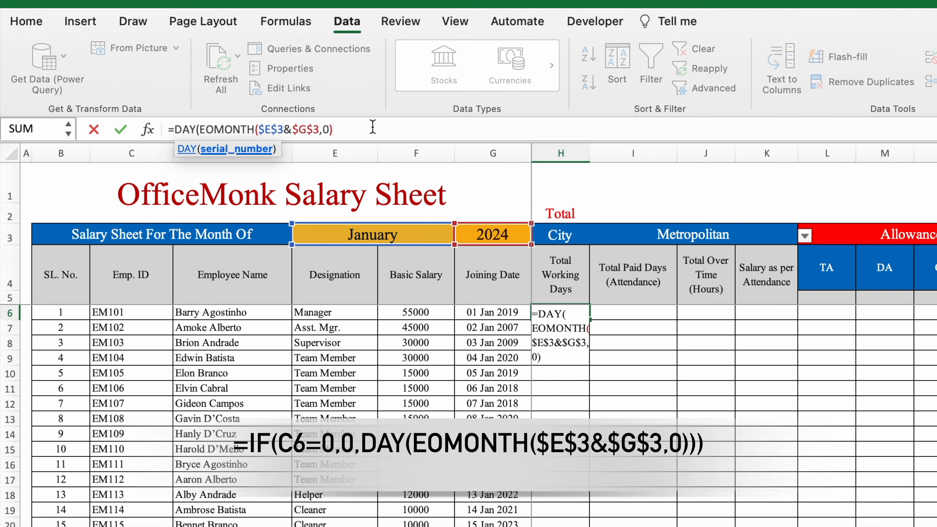
pyautogui.press('Return')
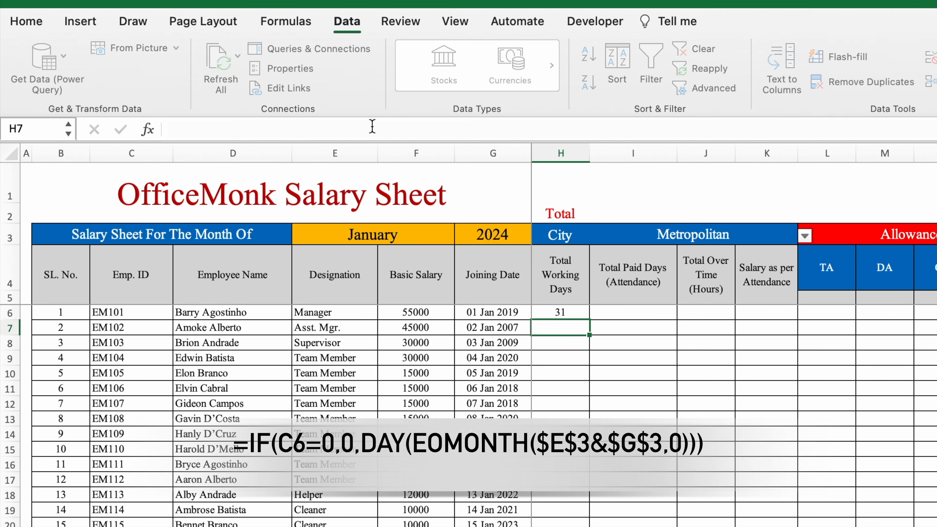
pyautogui.click(578, 313)
pyautogui.moveTo(589, 320); pyautogui.dragTo(596, 526)
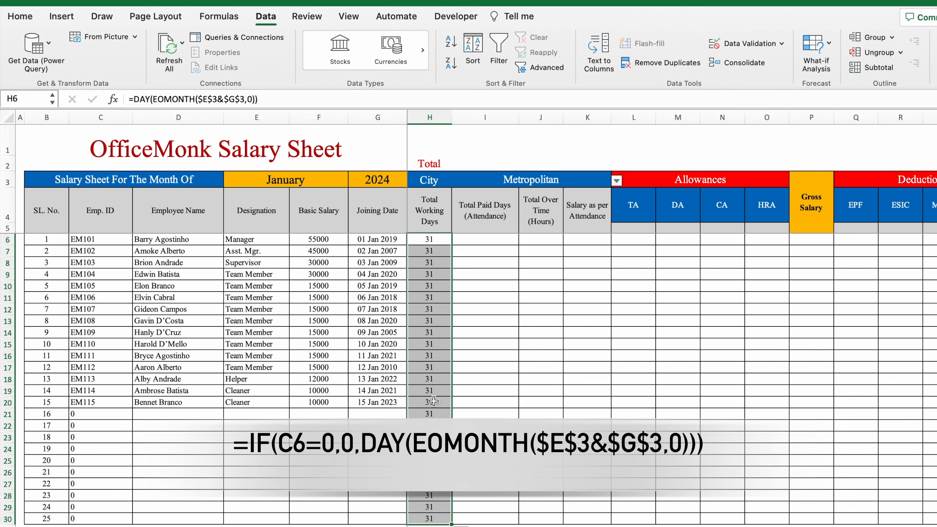
# Insert IF(C6=0,0, in front of DAY in the H6 formula so that an empty employee ID gives 0
pyautogui.click(435, 241)
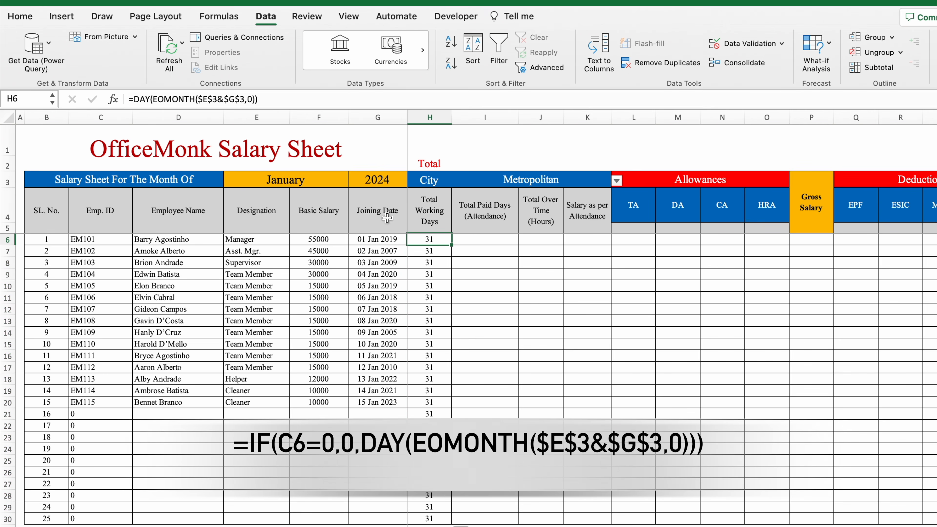
pyautogui.click(134, 98)
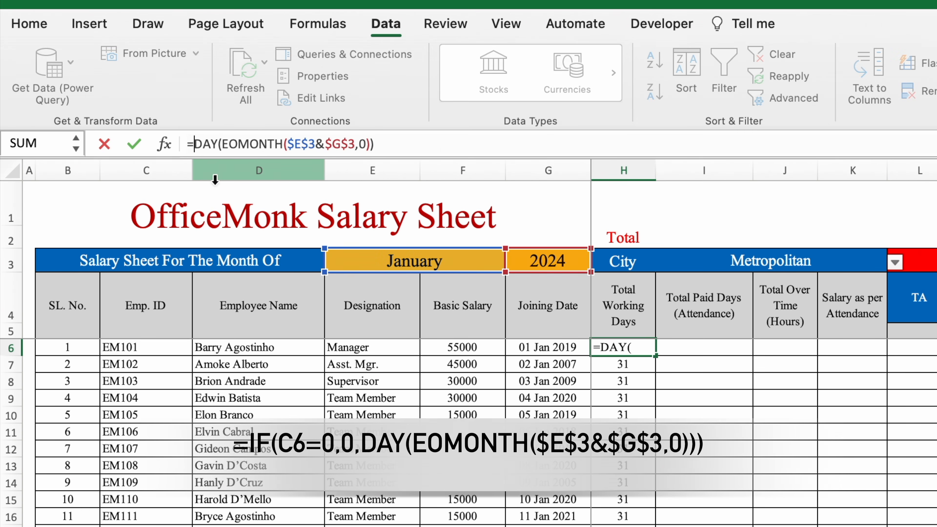
pyautogui.write('IF(')
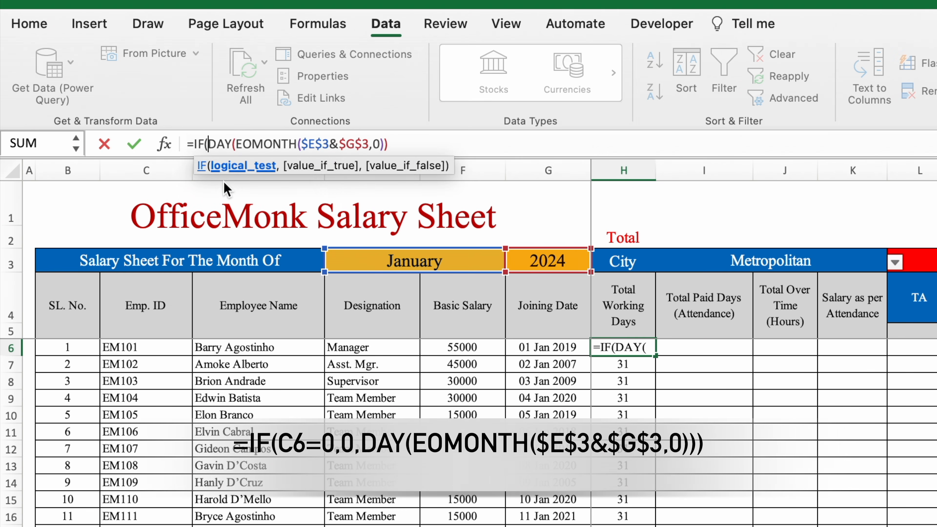
pyautogui.click(138, 347)
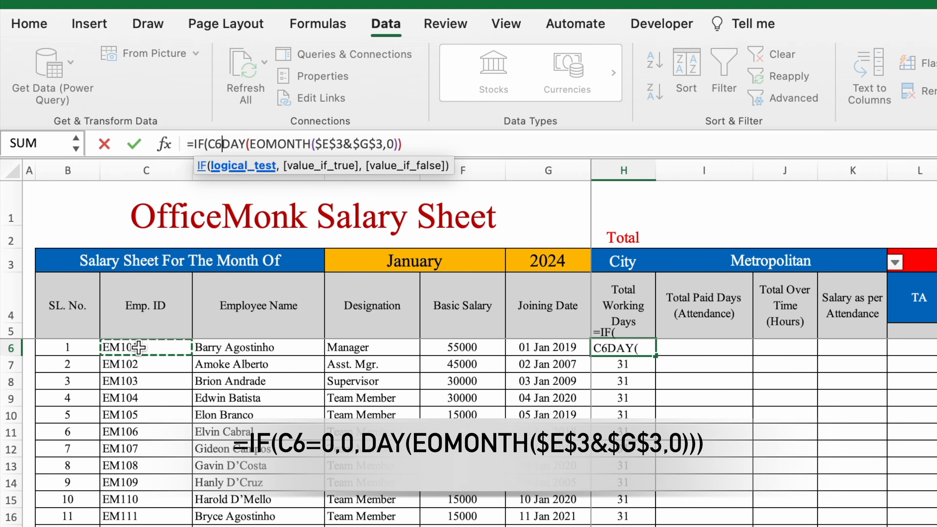
pyautogui.write('=')
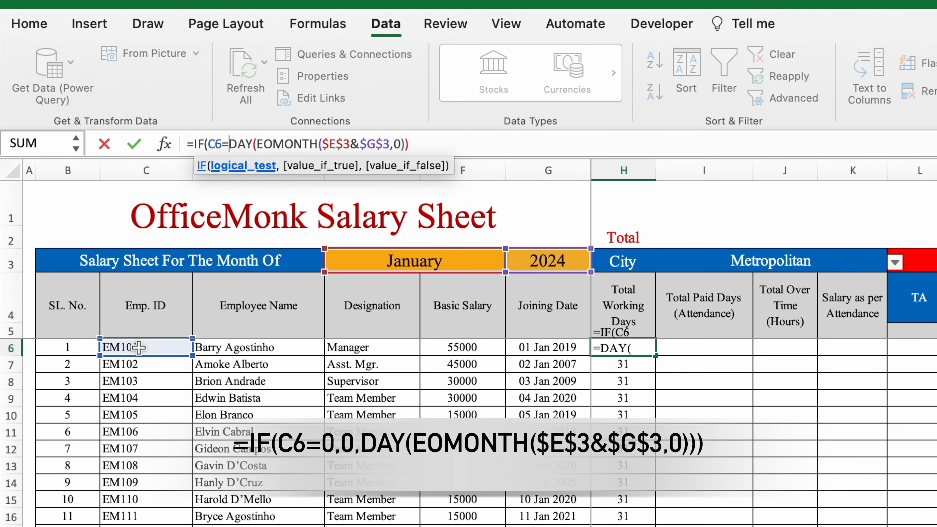
pyautogui.write('0,')
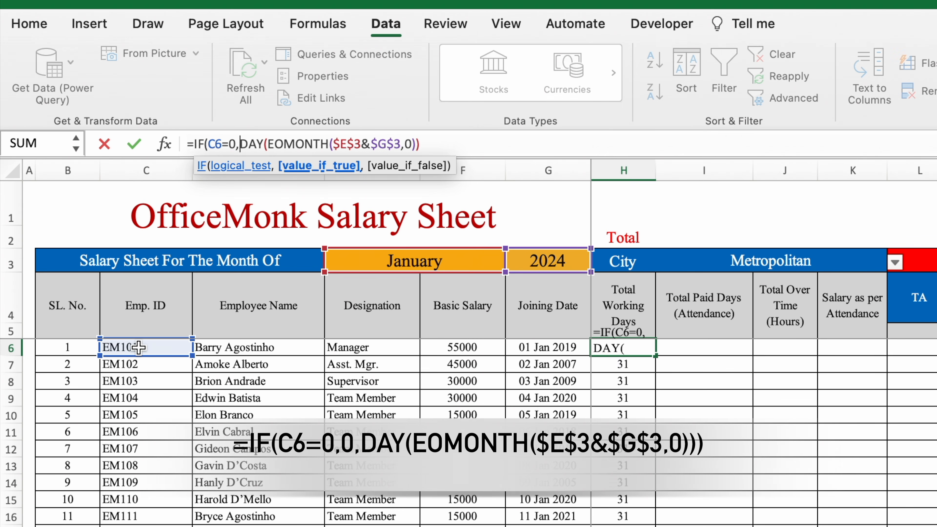
pyautogui.write('0')
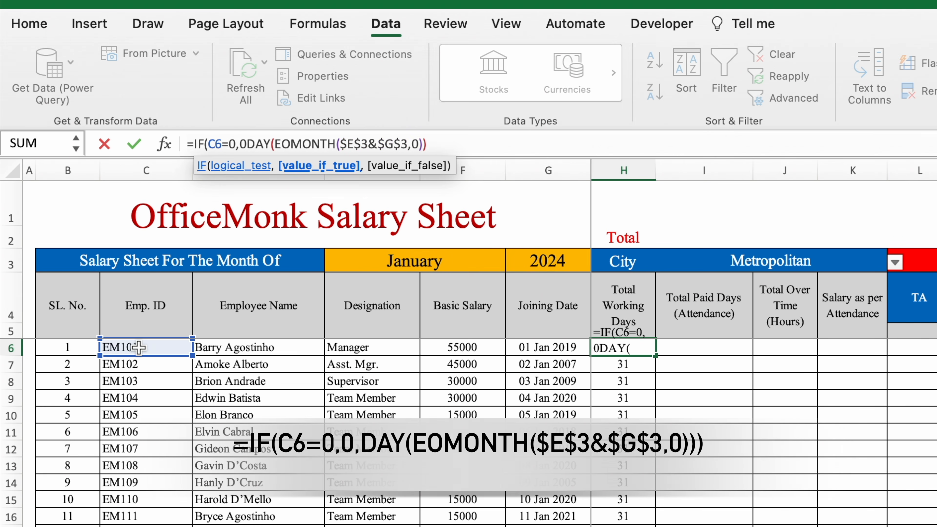
pyautogui.write(',')
# Finish the H6 formula as =IF(C6=0,0,DAY(EOMONTH($E$3&$G$3,0))) and fill it down the column to row 30
pyautogui.click(481, 143)
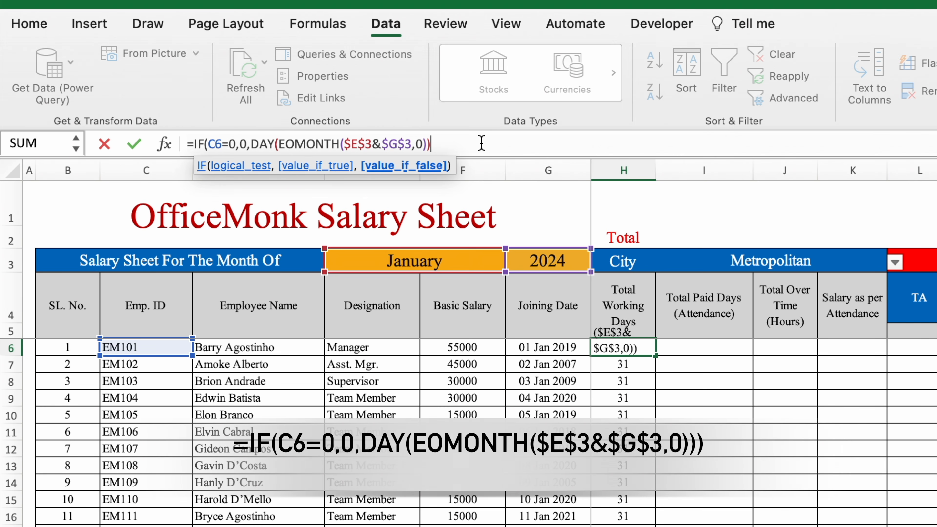
pyautogui.write(')')
pyautogui.press('Return')
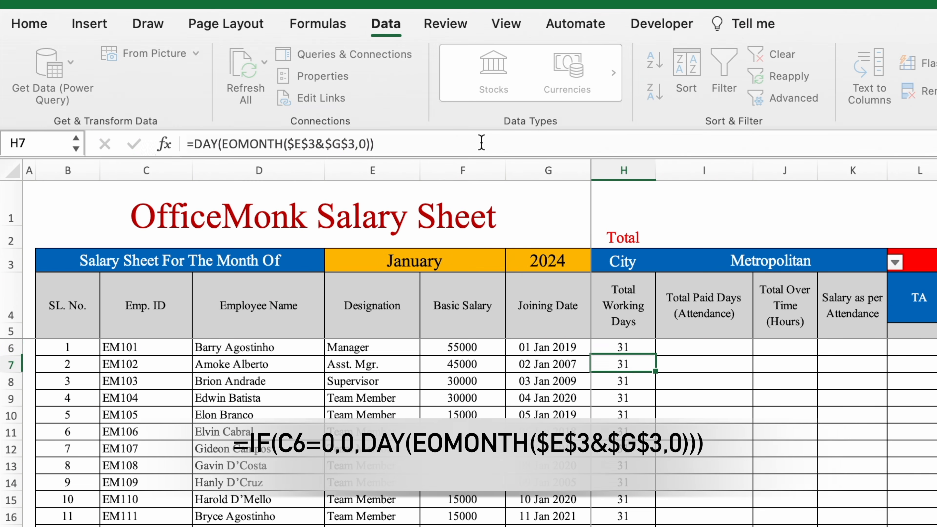
pyautogui.click(635, 348)
pyautogui.moveTo(656, 356); pyautogui.dragTo(448, 521)
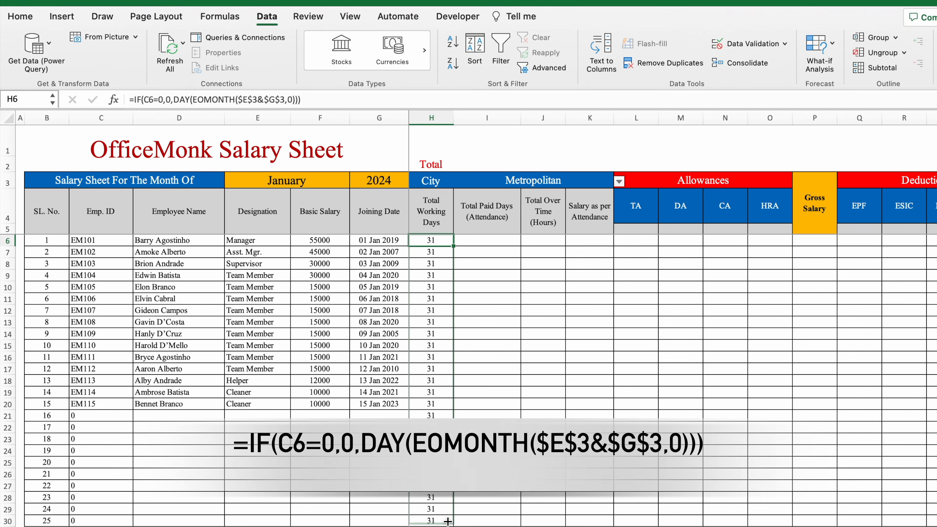
# Shade the Total Paid Days and Total Over Time cells (I6:J30) and the Emp. ID cells from C6 down with a light gold fill
pyautogui.click(482, 240)
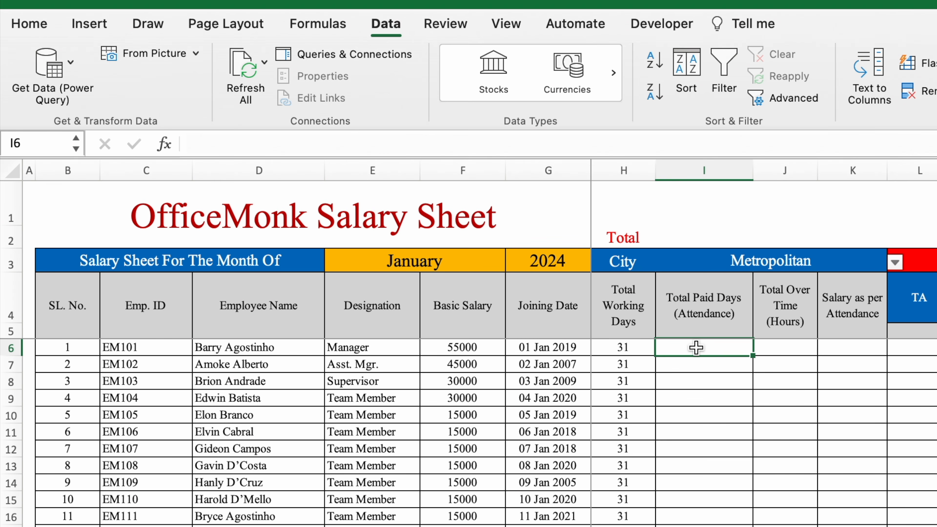
pyautogui.moveTo(696, 348); pyautogui.dragTo(775, 526)
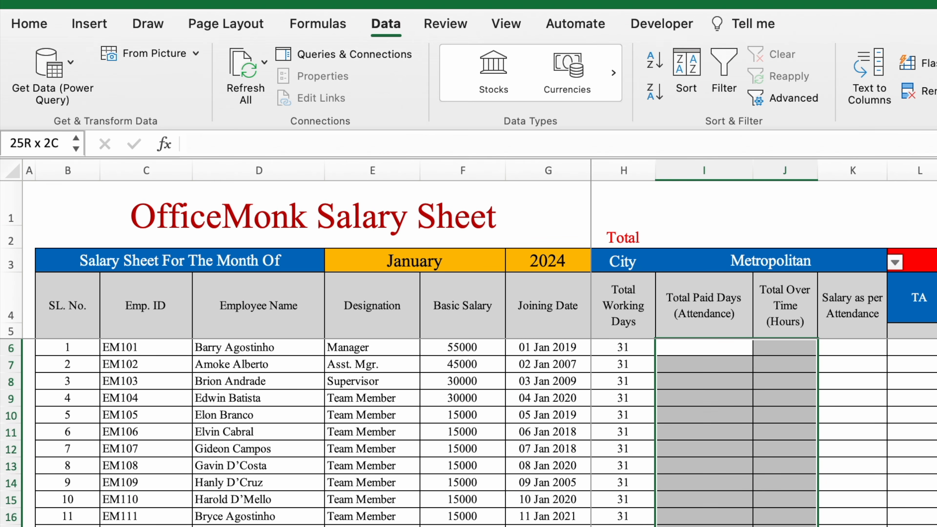
pyautogui.click(33, 24)
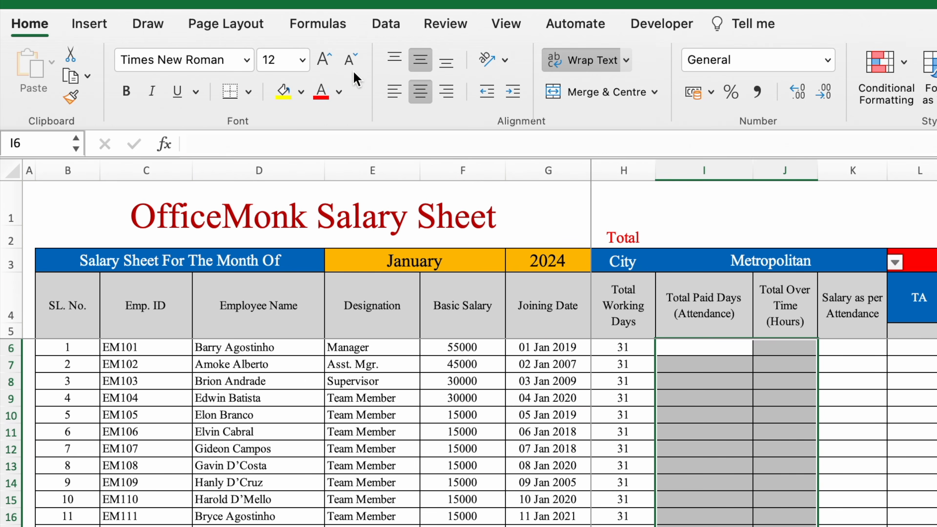
pyautogui.click(302, 92)
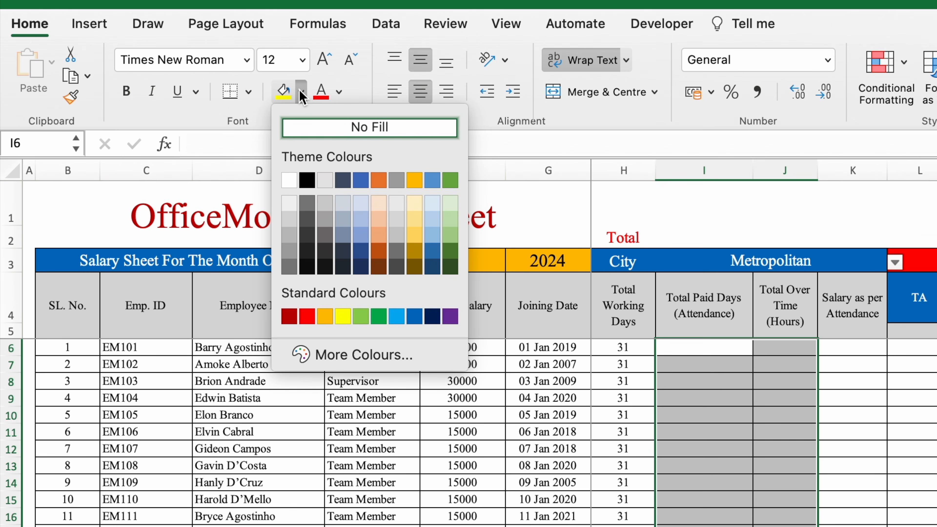
pyautogui.click(414, 204)
pyautogui.click(144, 347)
pyautogui.moveTo(144, 347); pyautogui.dragTo(144, 526)
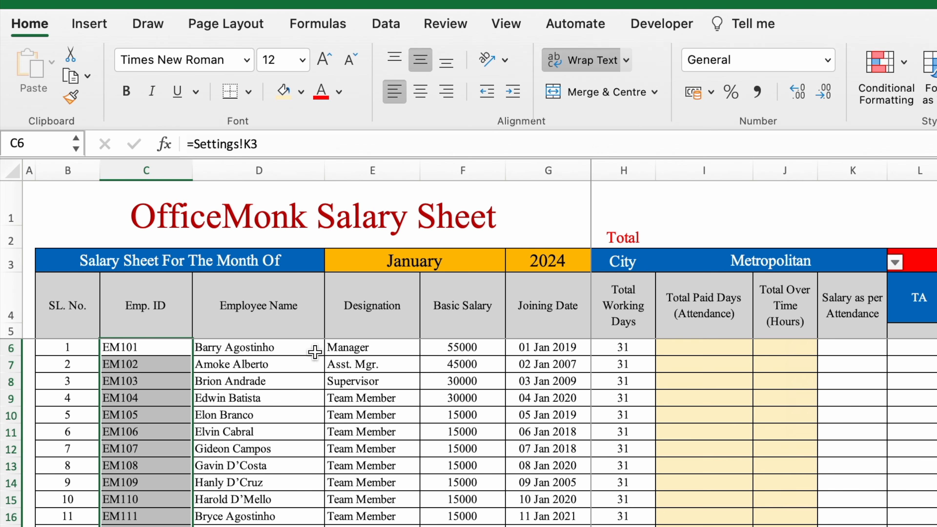
pyautogui.click(282, 91)
# Enter 26 in I6 and fill it down the Total Paid Days column to row 20
pyautogui.click(701, 347)
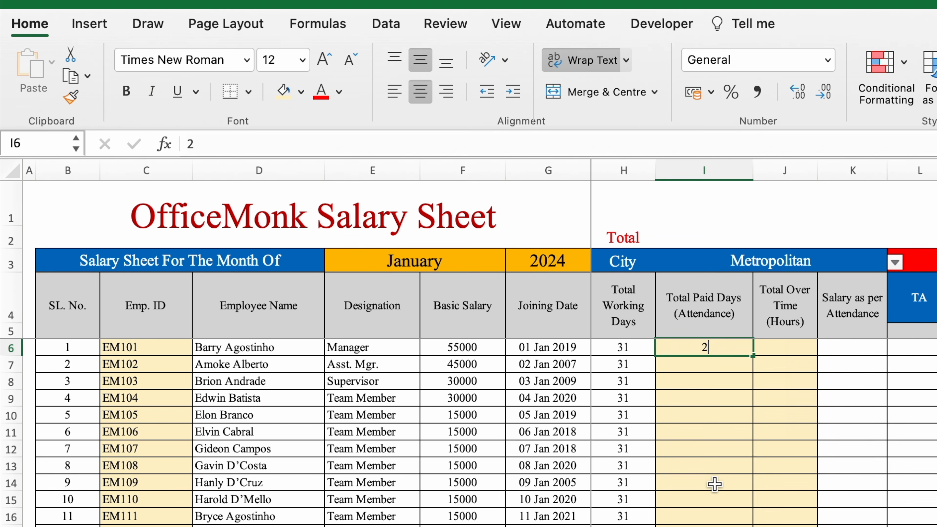
pyautogui.write('26')
pyautogui.press('Return')
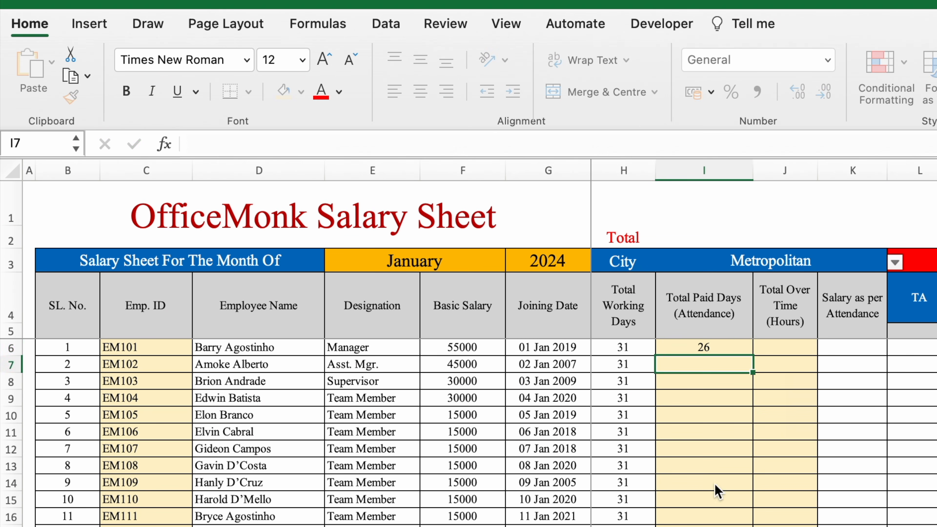
pyautogui.click(735, 351)
pyautogui.moveTo(753, 356); pyautogui.dragTo(752, 524)
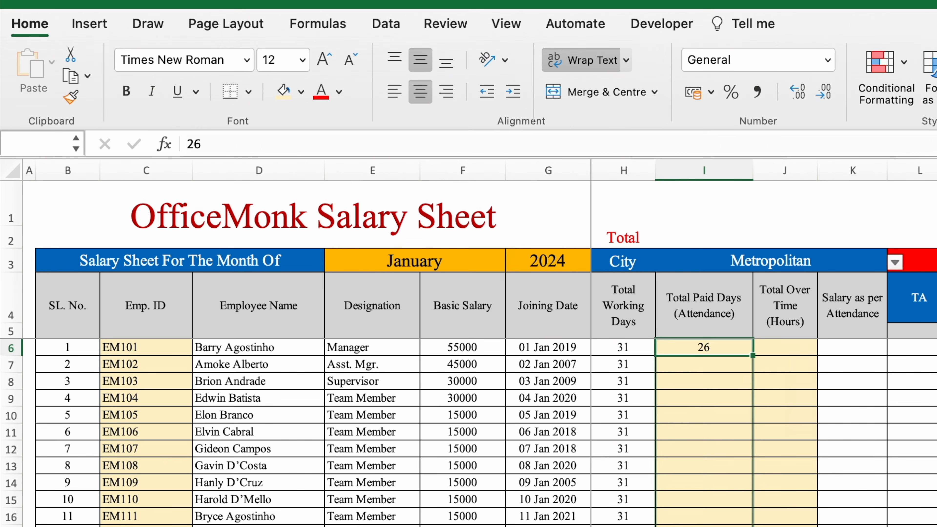
# Enter overtime hours from J6 to J20: 12, 8, 9, 7, 10, 11, 6, 5, blank, 7, two blanks, 2, 4, 7
pyautogui.click(787, 349)
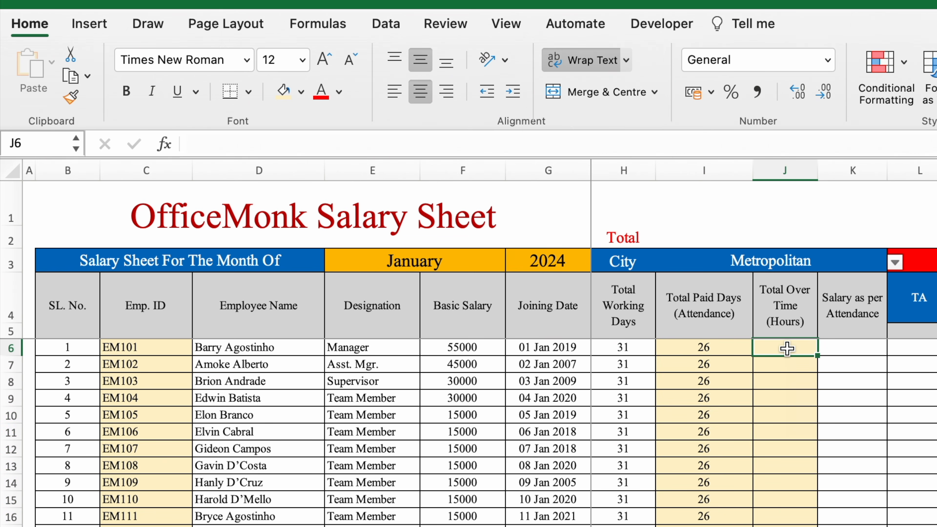
pyautogui.write('12 8 9 7 10 11 6 5  7')
pyautogui.press('Return')
pyautogui.press('Return')
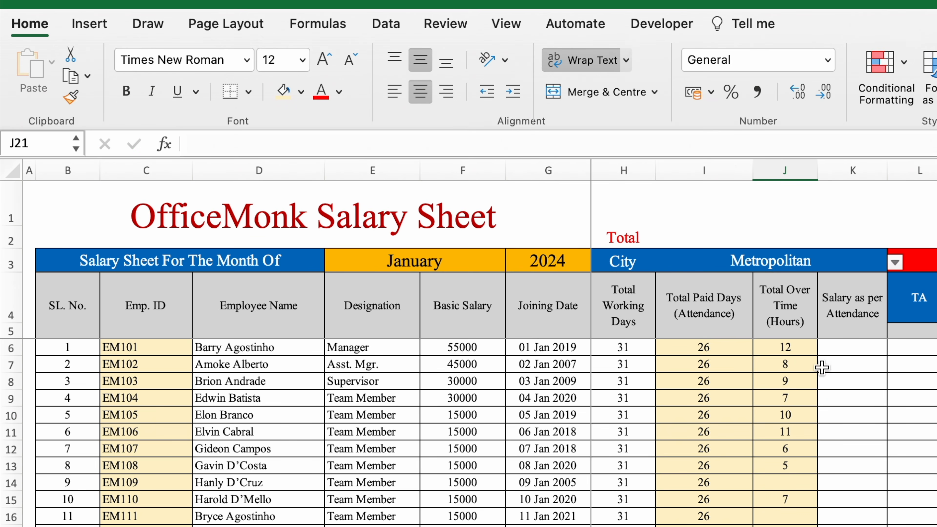
# Enter the formula =(F6/H6)*I6 in K6, the first Salary as per Attendance cell
pyautogui.click(846, 349)
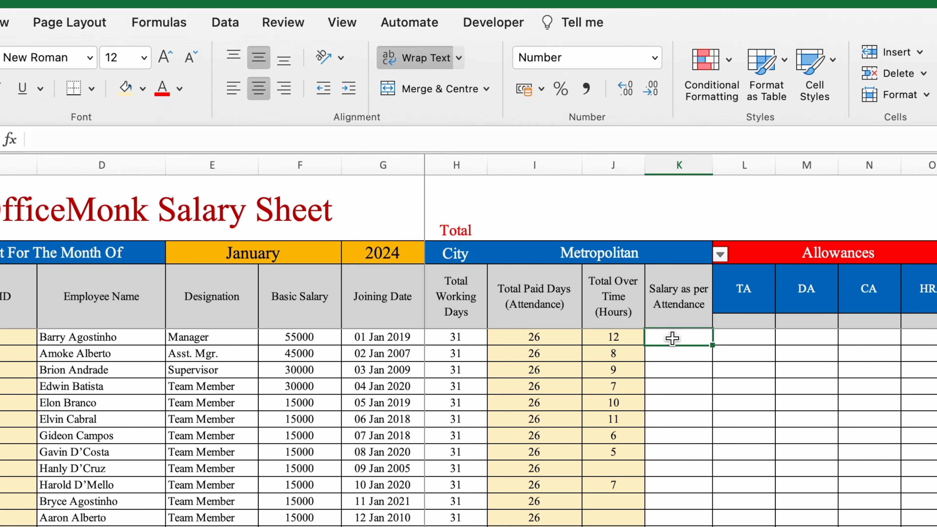
pyautogui.write('=')
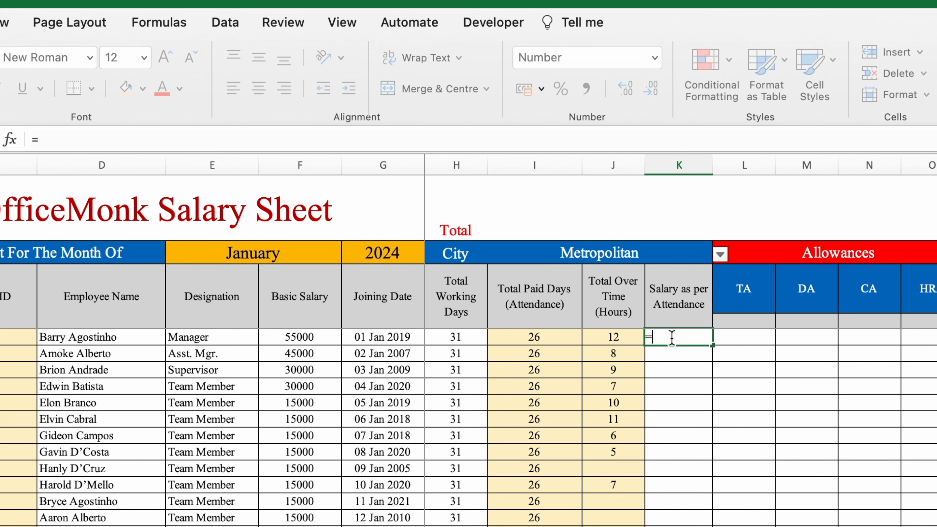
pyautogui.click(316, 337)
pyautogui.write('/')
pyautogui.click(475, 339)
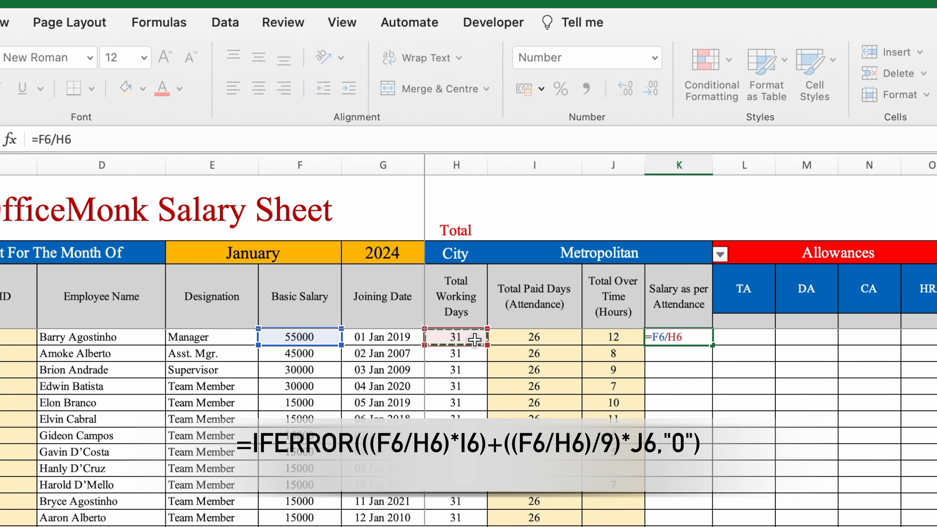
pyautogui.write(')')
pyautogui.click(650, 337)
pyautogui.write('(')
pyautogui.click(700, 337)
pyautogui.write('*')
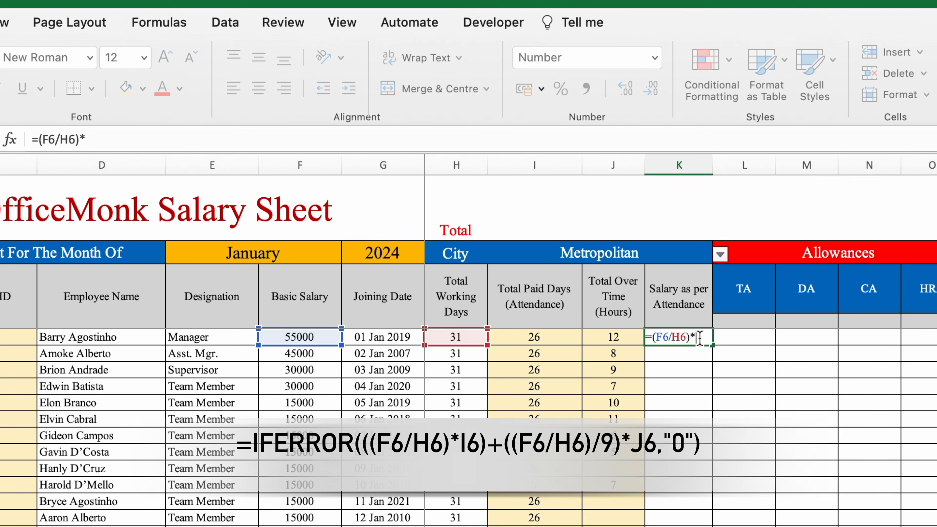
pyautogui.click(552, 337)
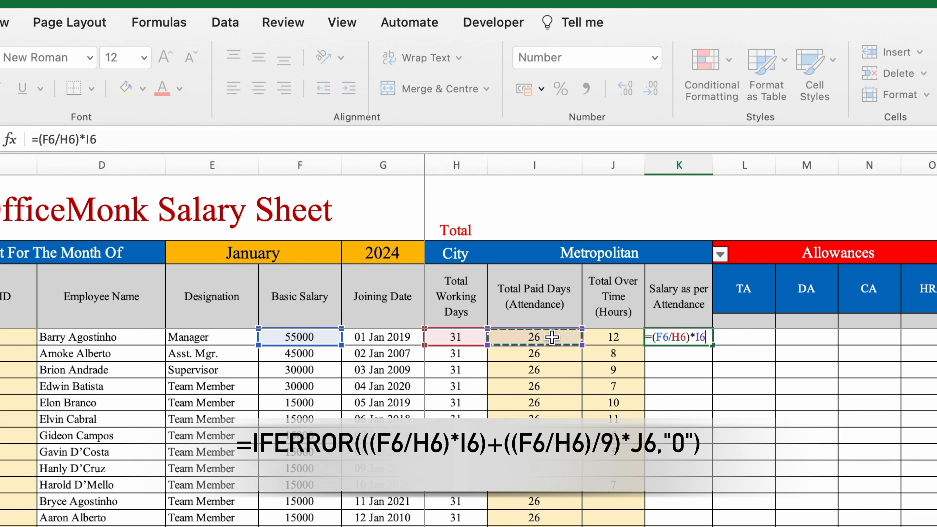
pyautogui.press('Return')
# Enclose the K6 formula in an extra pair of parentheses and append a plus sign, giving =((F6/H6)*I6)+
pyautogui.click(698, 336)
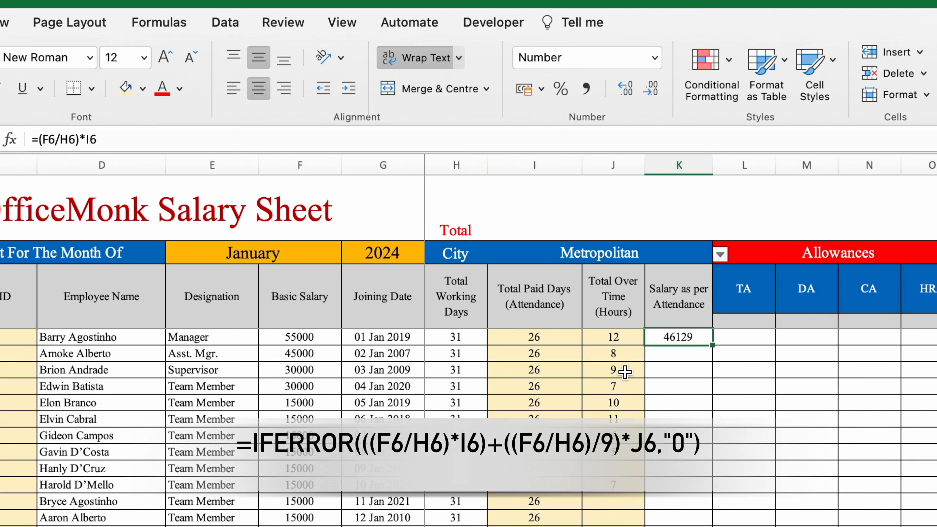
pyautogui.click(159, 140)
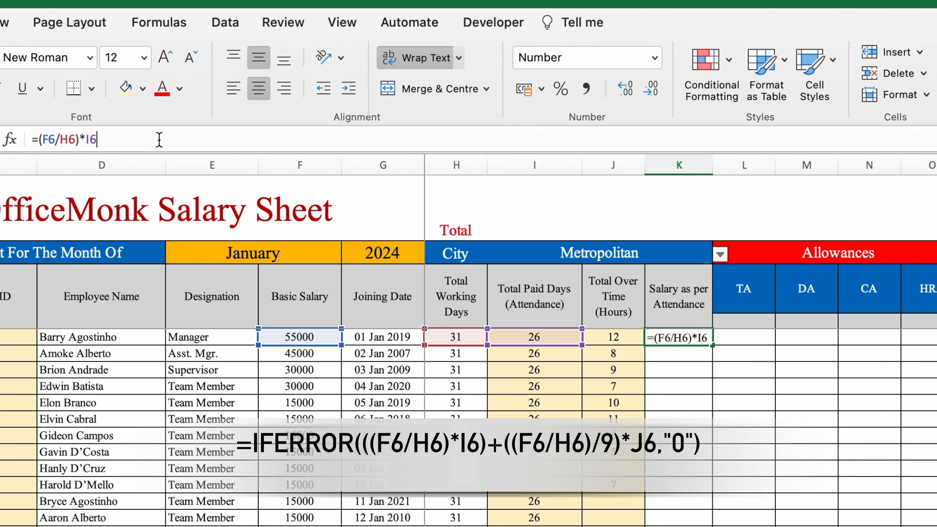
pyautogui.write(')')
pyautogui.press('Left')
pyautogui.press('Left')
pyautogui.press('Left')
pyautogui.press('Left')
pyautogui.press('Left')
pyautogui.press('Left')
pyautogui.press('Left')
pyautogui.press('Left')
pyautogui.press('Left')
pyautogui.press('Left')
pyautogui.press('Left')
pyautogui.write('(')
pyautogui.click(142, 140)
pyautogui.write('+')
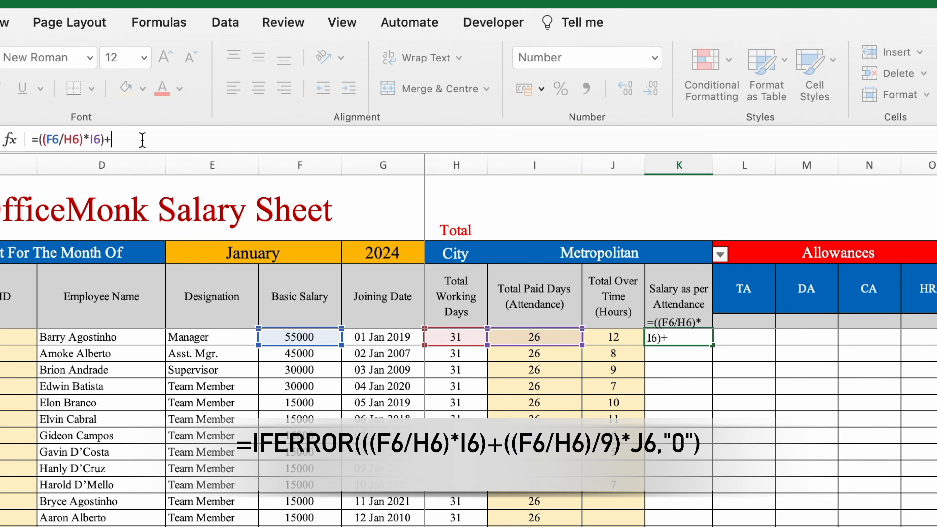
# Complete the K6 formula as =((F6/H6)*I6)+((F6/H6)/9)*J6 by reusing its first part, and fill it down the Salary as per Attendance column
pyautogui.moveTo(107, 140); pyautogui.dragTo(39, 140)
pyautogui.press('super+c')
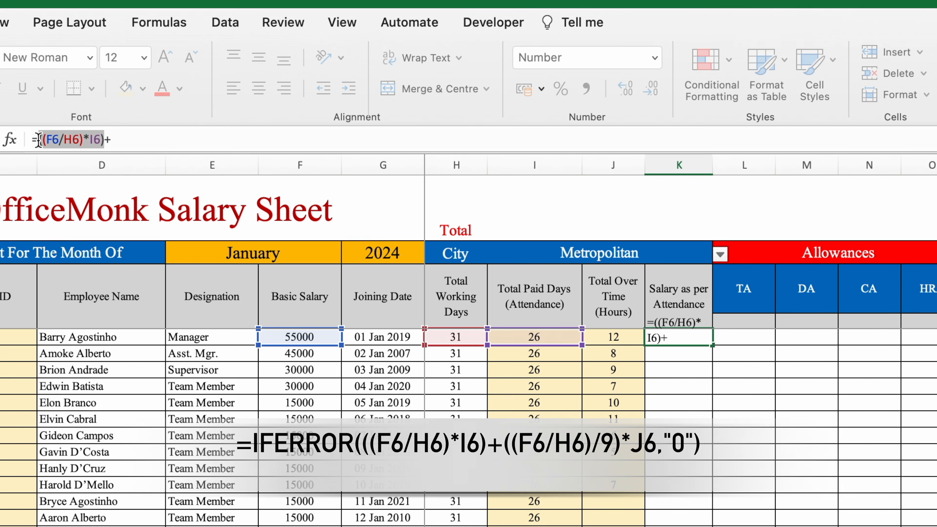
pyautogui.click(140, 143)
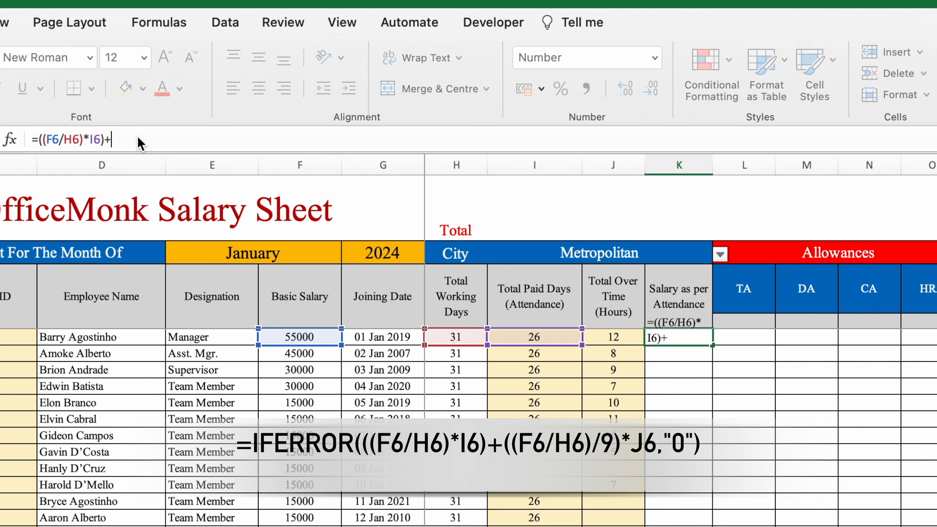
pyautogui.press('super+v')
pyautogui.press('BackSpace')
pyautogui.press('BackSpace')
pyautogui.press('BackSpace')
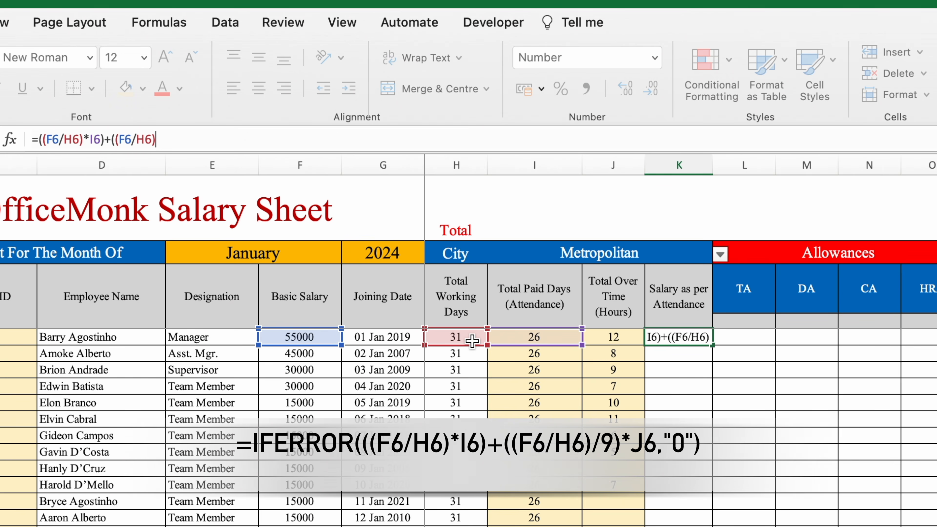
pyautogui.write('/9)*')
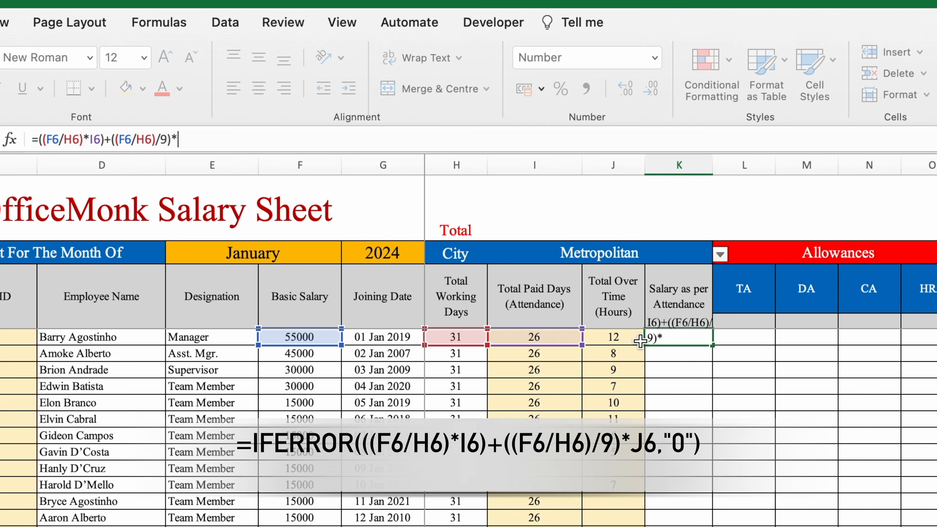
pyautogui.click(617, 338)
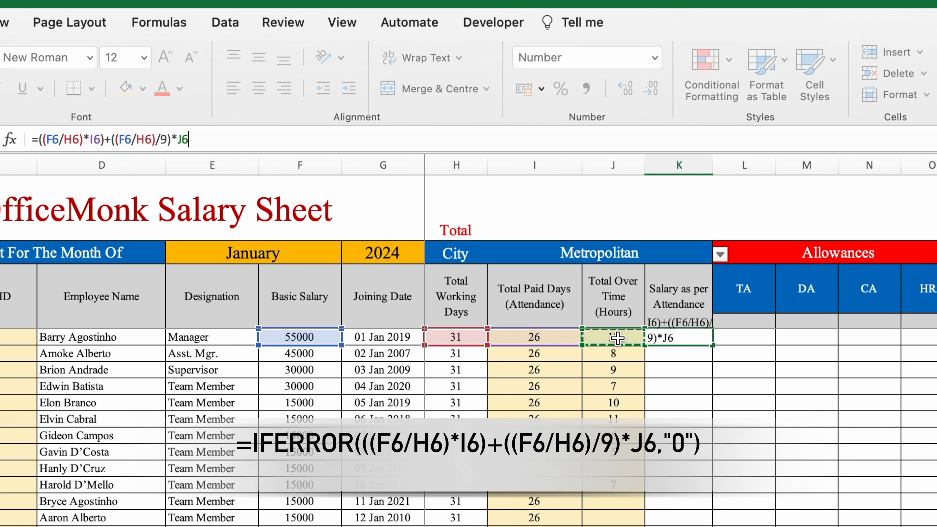
pyautogui.press('Return')
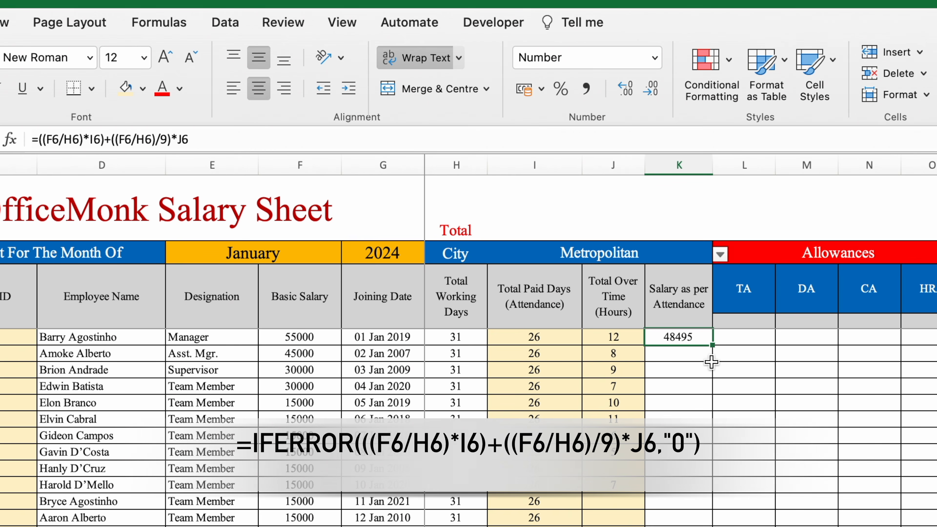
pyautogui.moveTo(713, 346); pyautogui.dragTo(560, 448)
pyautogui.moveTo(559, 522); pyautogui.dragTo(560, 523)
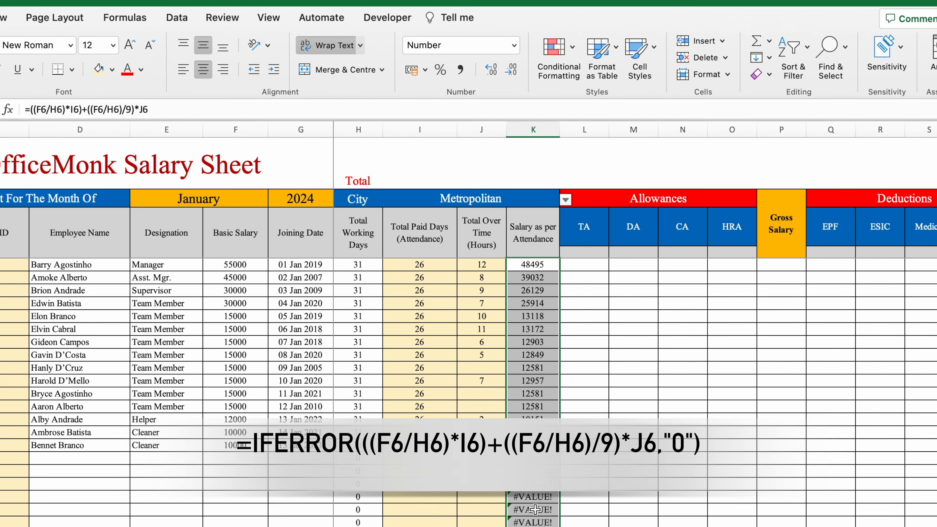
# Wrap the K6 formula in IFERROR as =IFERROR(((F6/H6)*I6)+((F6/H6)/9)*J6,"0") and refill the Salary as per Attendance column
pyautogui.click(540, 263)
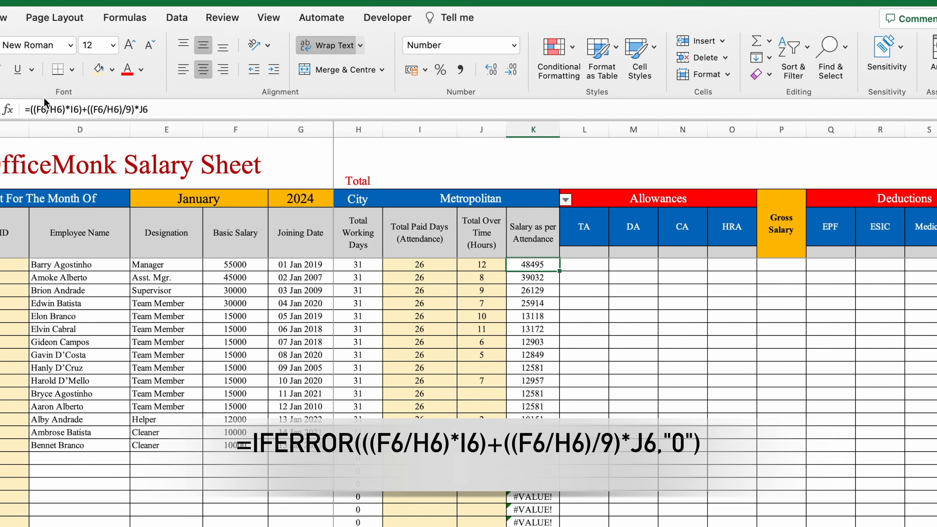
pyautogui.click(29, 109)
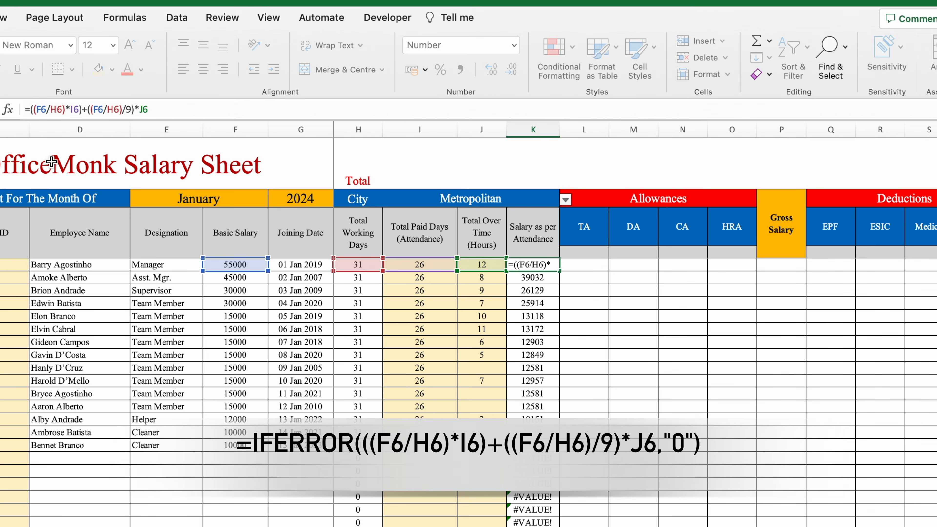
pyautogui.write('IFERROR')
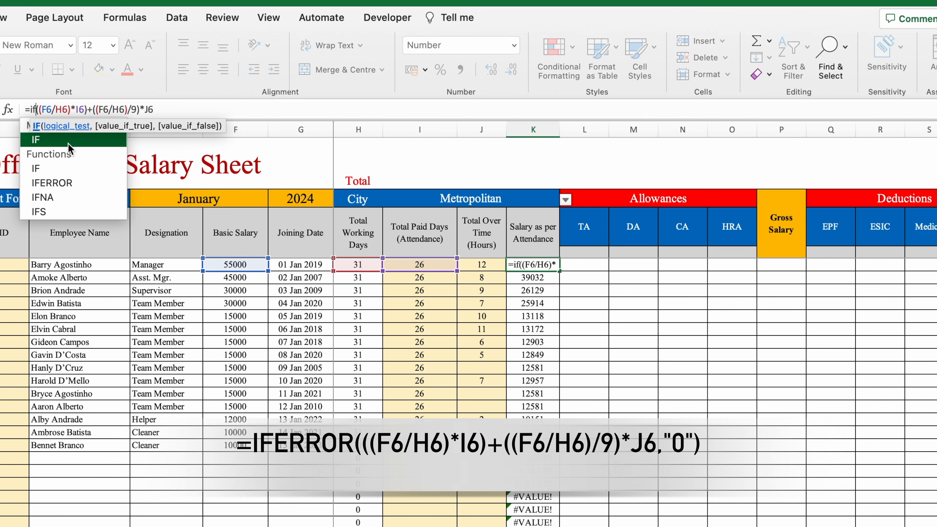
pyautogui.click(199, 109)
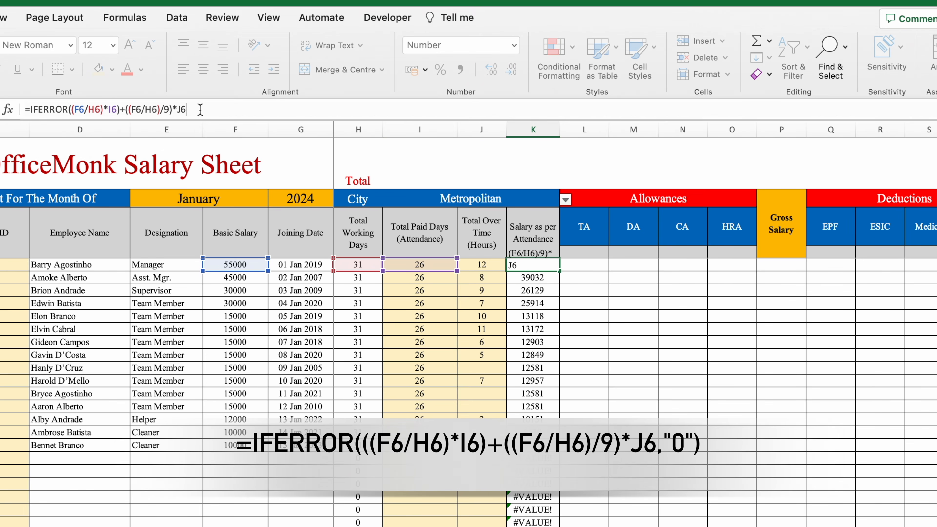
pyautogui.write(',"0")')
pyautogui.press('Return')
pyautogui.click(540, 265)
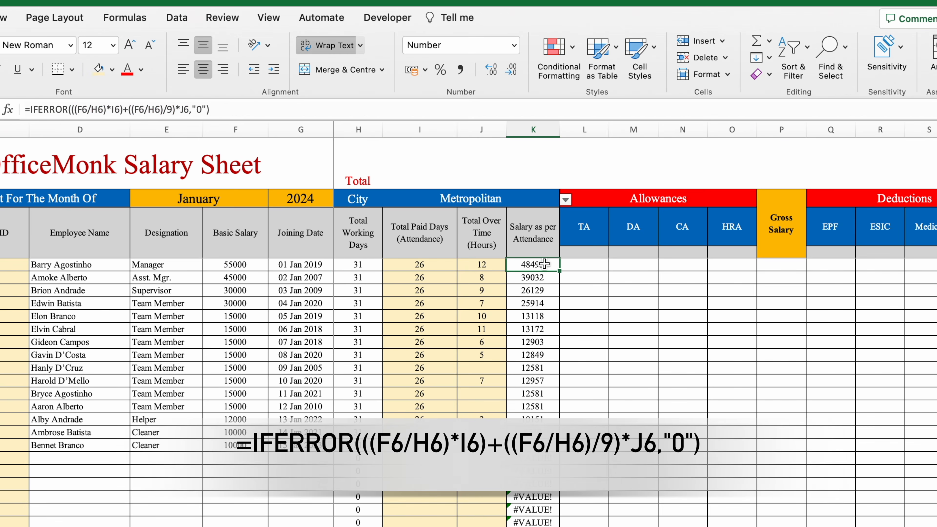
pyautogui.doubleClick(559, 271)
# Review the allowance percentage cells L5:O5 and the options in the City drop-down list
pyautogui.press('Right')
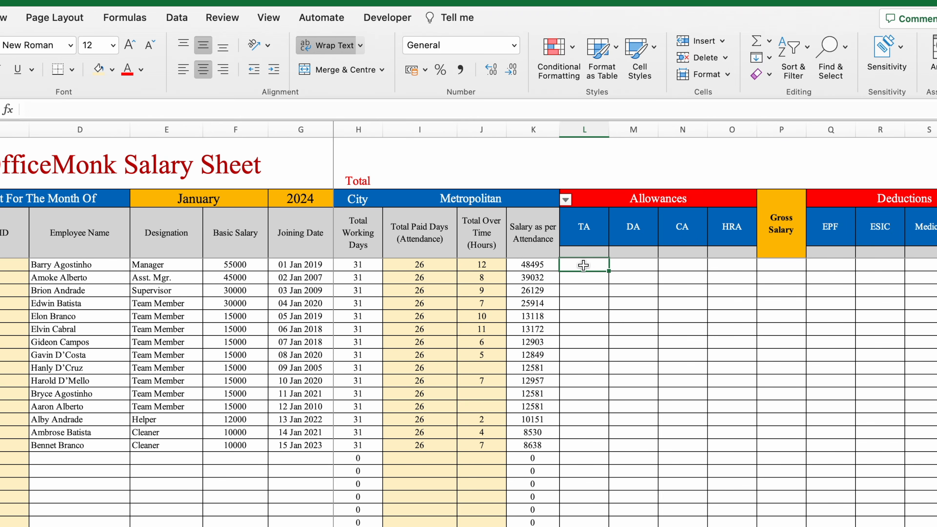
pyautogui.moveTo(582, 252); pyautogui.dragTo(715, 256)
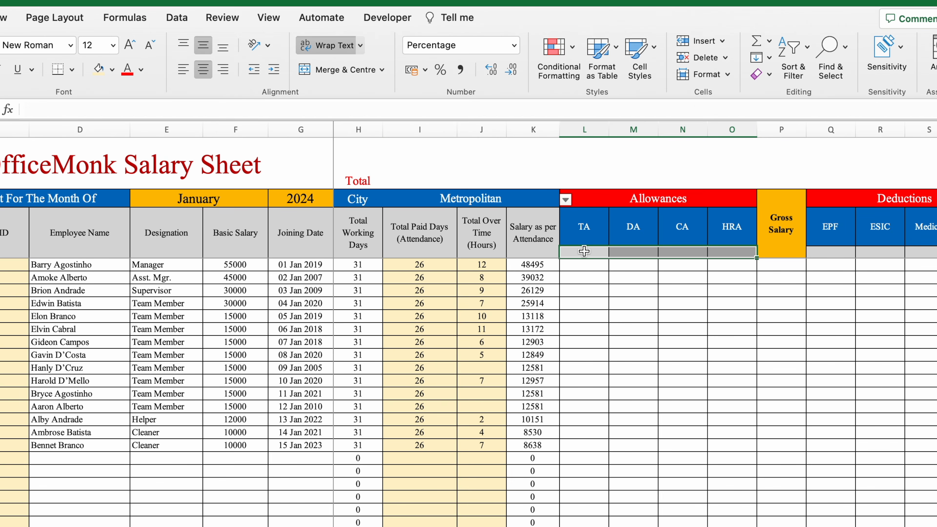
pyautogui.click(524, 197)
pyautogui.click(566, 199)
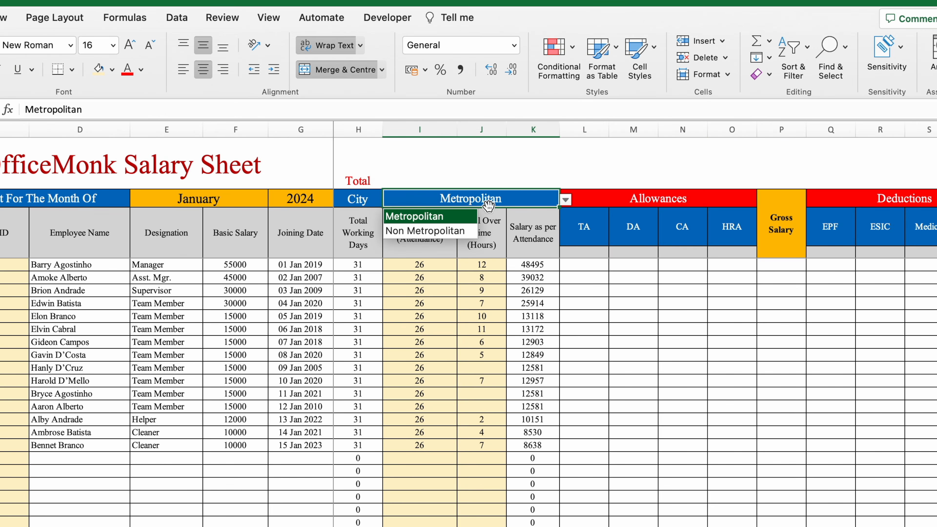
# Start an IF formula in L5 under TA that tests the city cell, giving =IF($I$3="Metropolitan",
pyautogui.click(585, 253)
pyautogui.click(584, 252)
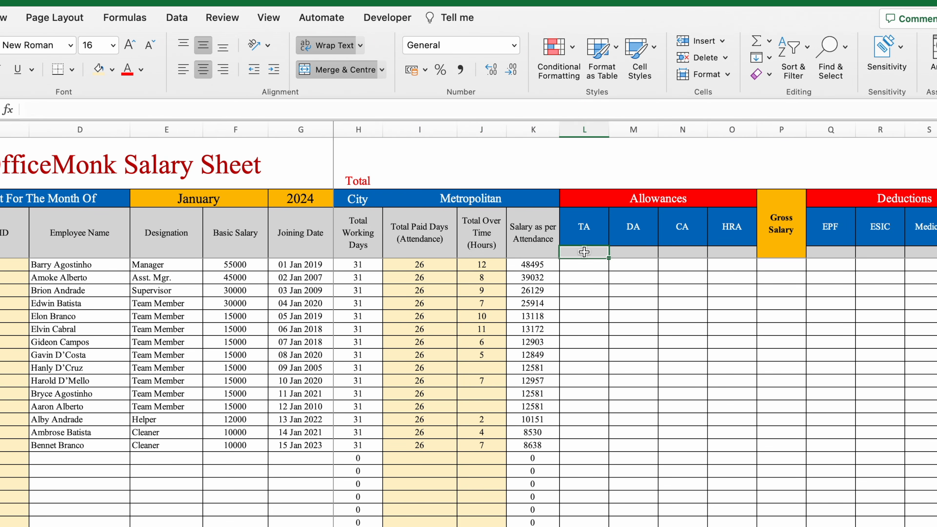
pyautogui.write('=')
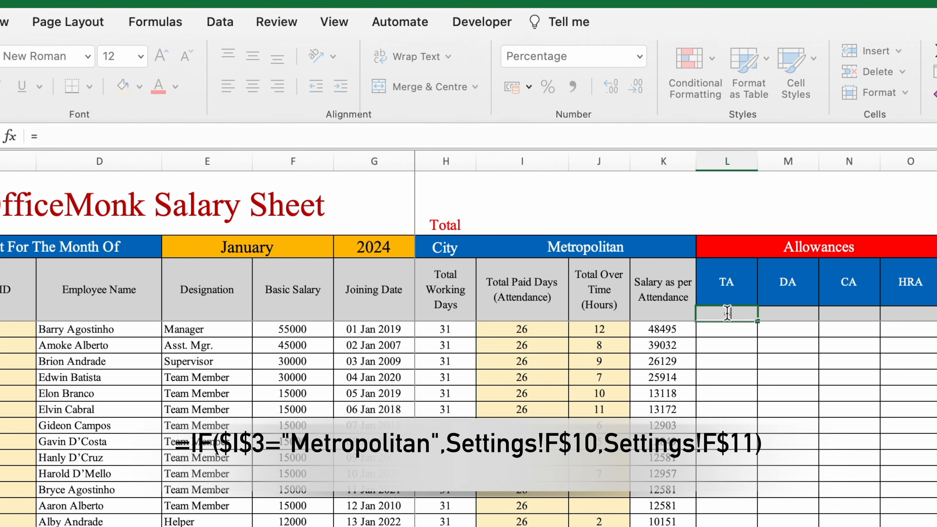
pyautogui.write('if')
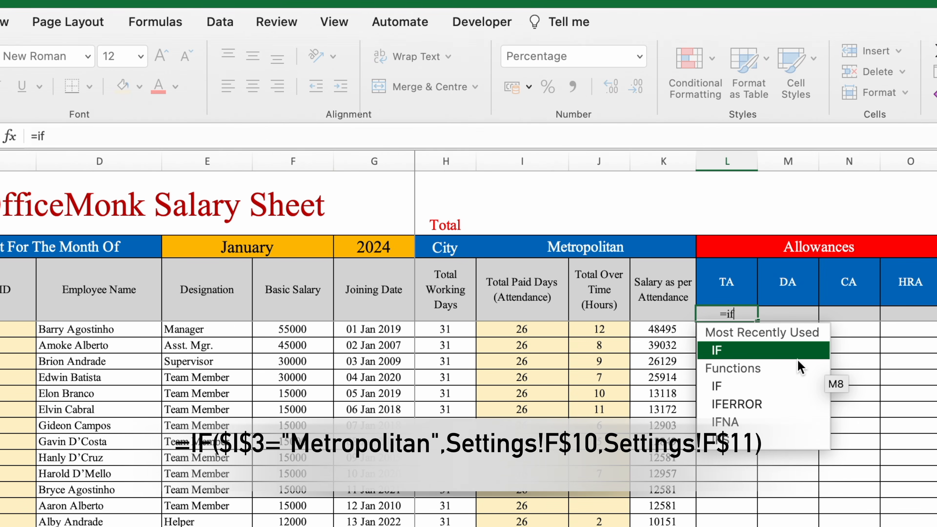
pyautogui.press('Tab')
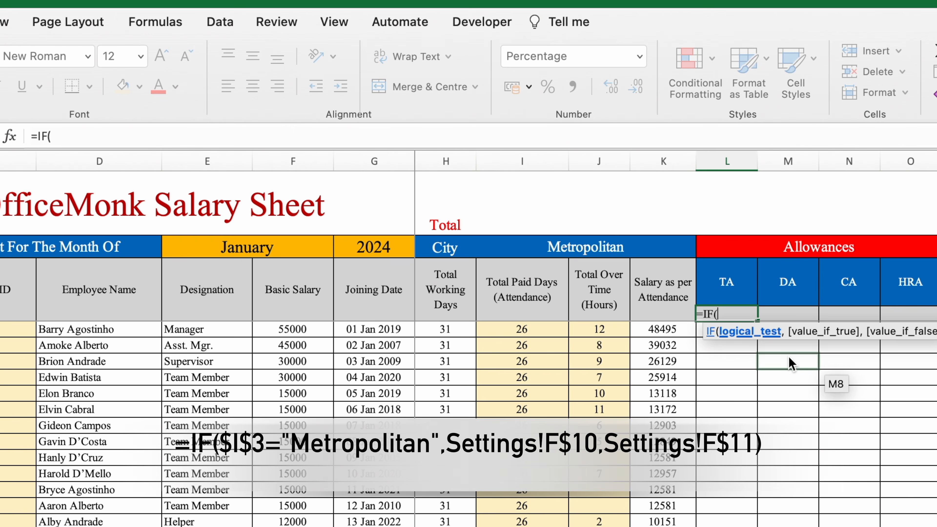
pyautogui.click(586, 246)
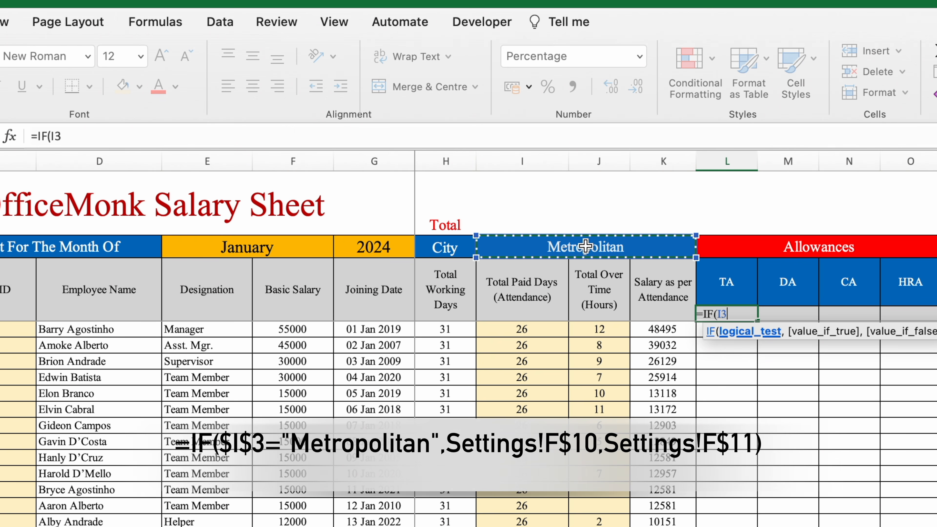
pyautogui.press('F4')
pyautogui.write('="Metropolitan')
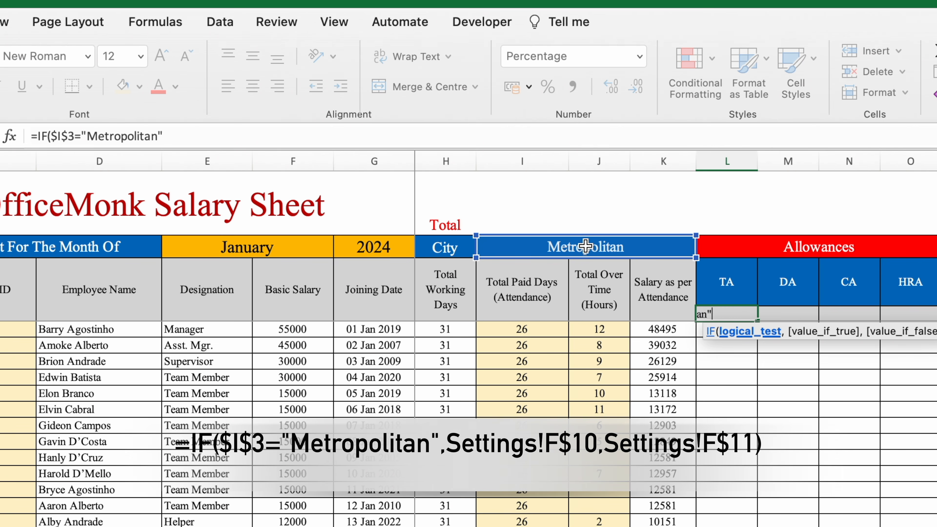
pyautogui.write('",')
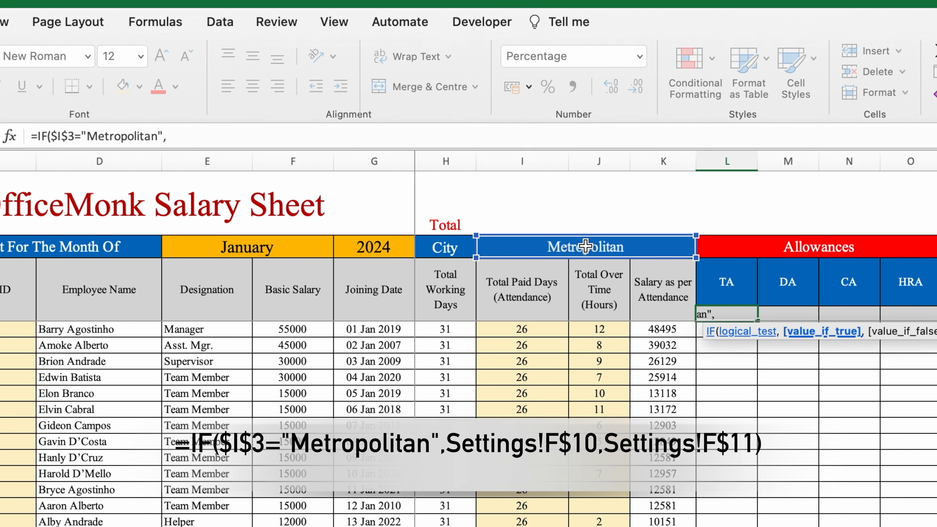
# Complete the L5 formula with Settings!$F$10 as the true value and Settings!$F$11 as the false value, and fill it across to O5
pyautogui.hotkey('ctrl', 'pageup')
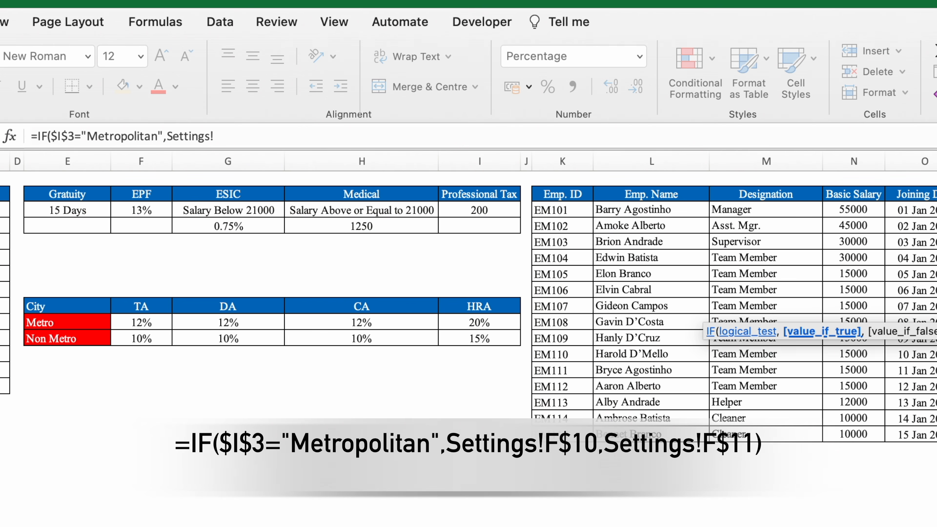
pyautogui.click(147, 324)
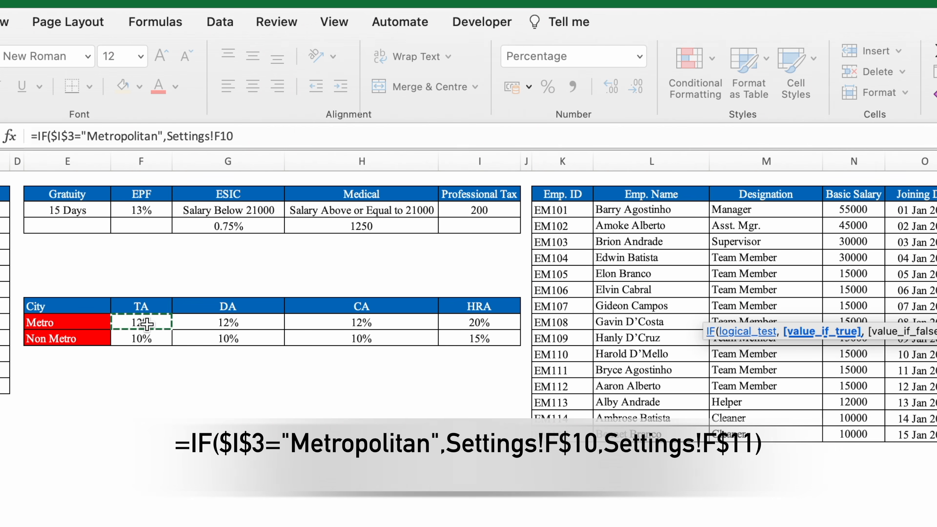
pyautogui.press('F4')
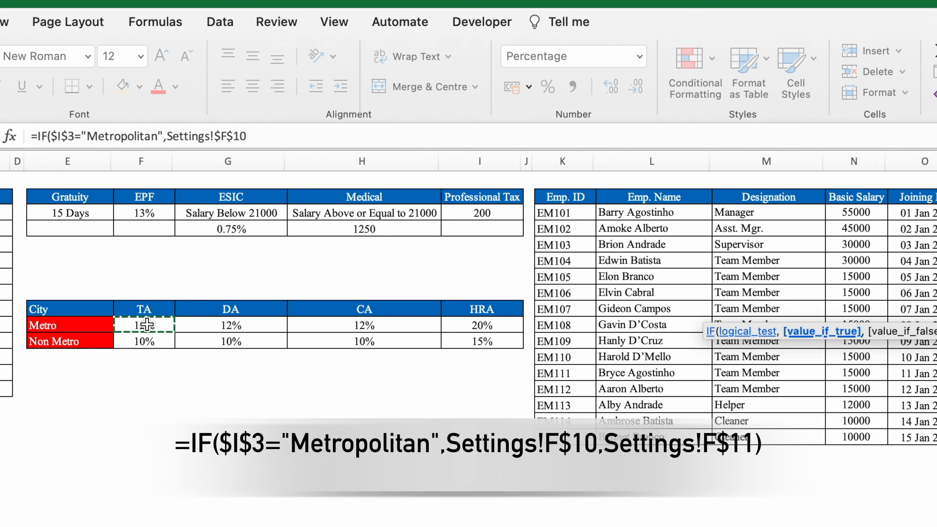
pyautogui.write(',')
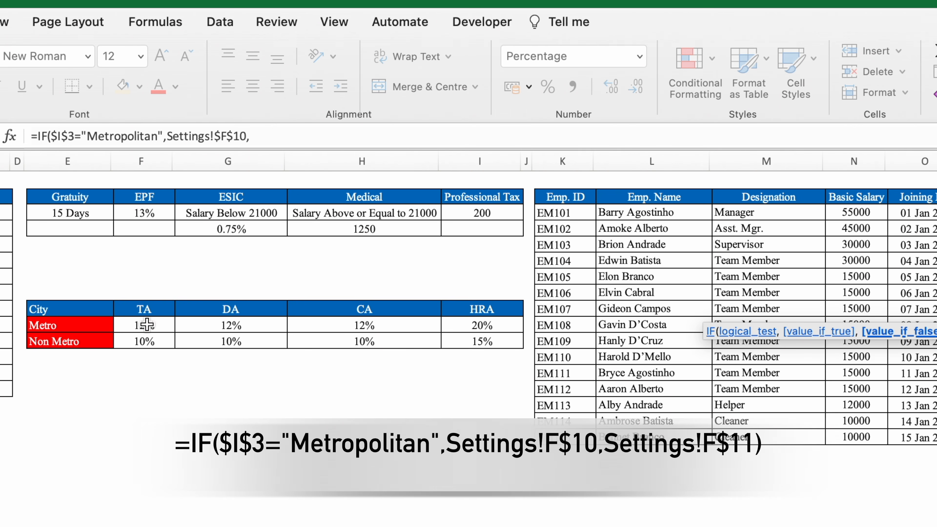
pyautogui.click(155, 323)
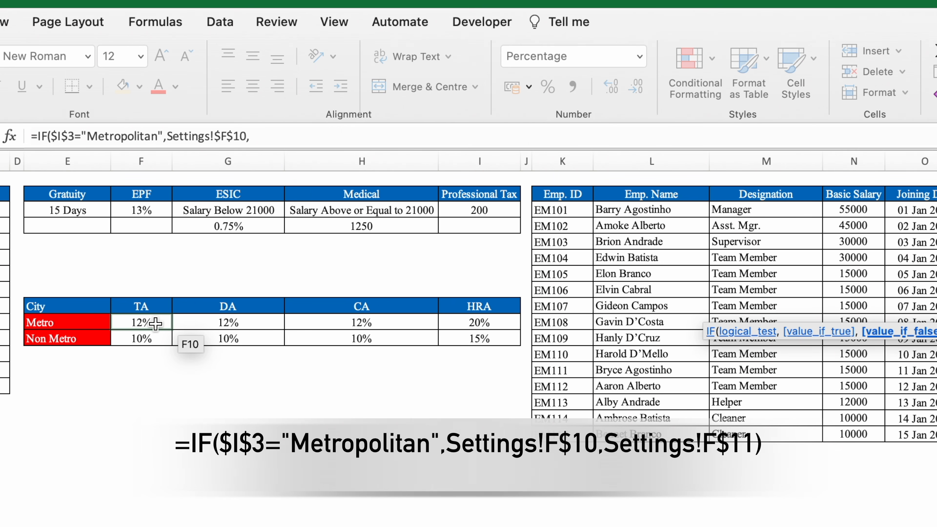
pyautogui.click(143, 338)
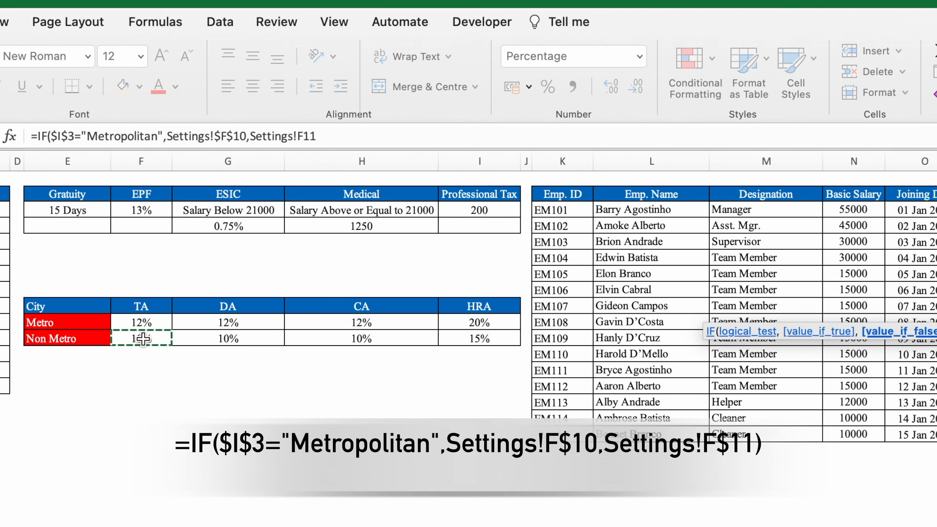
pyautogui.press('F4')
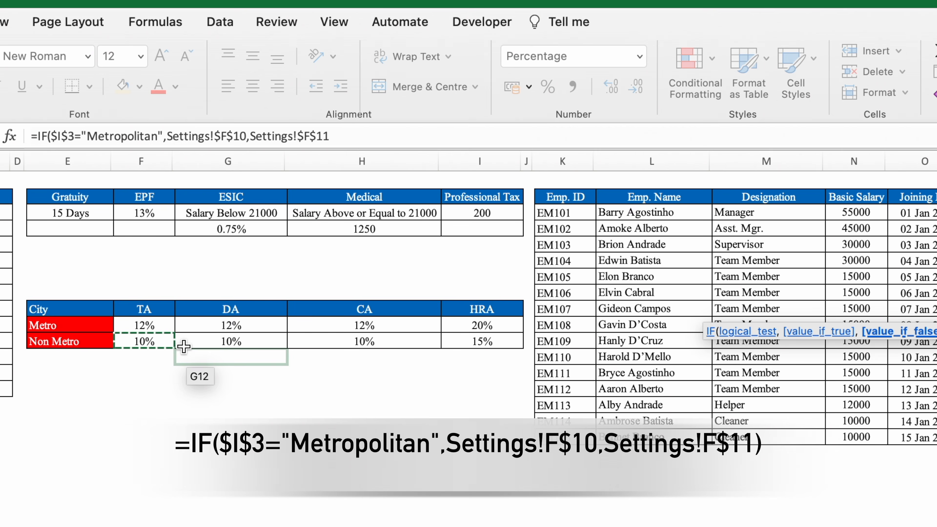
pyautogui.press('Return')
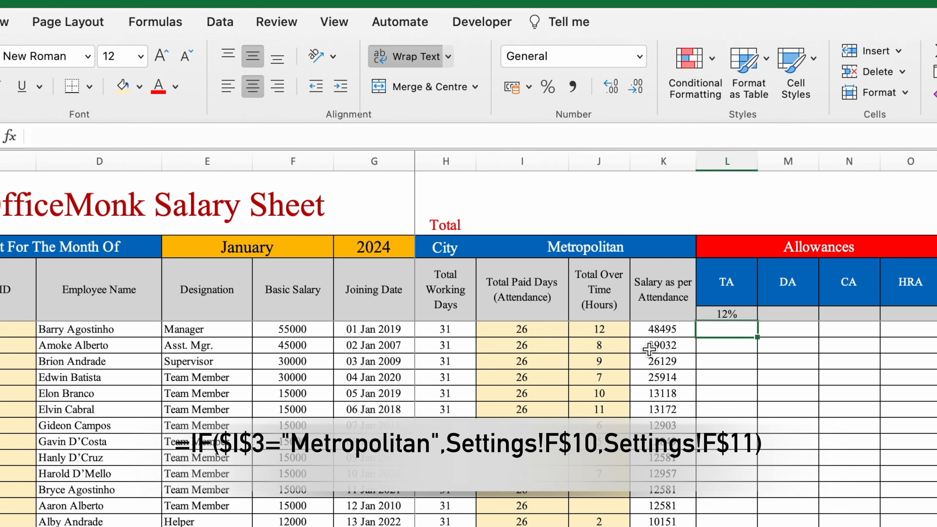
pyautogui.click(731, 315)
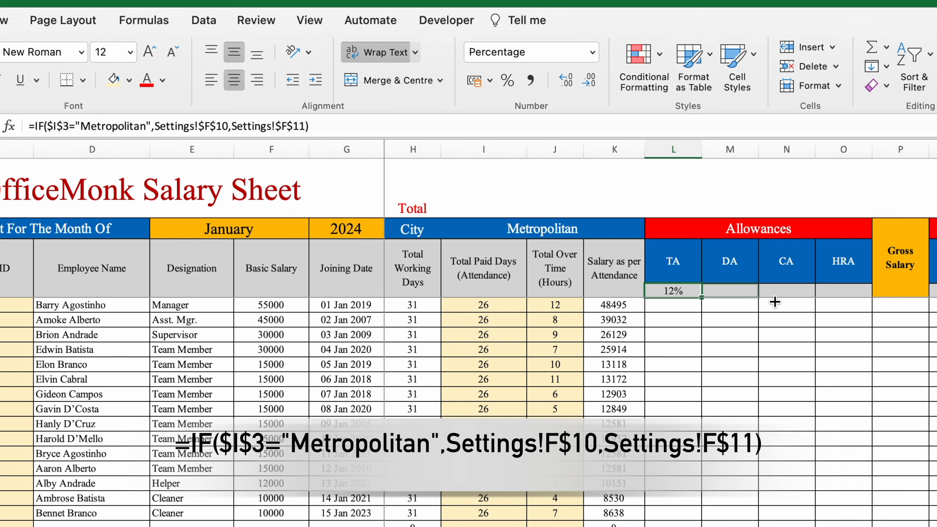
pyautogui.moveTo(775, 301); pyautogui.dragTo(849, 306)
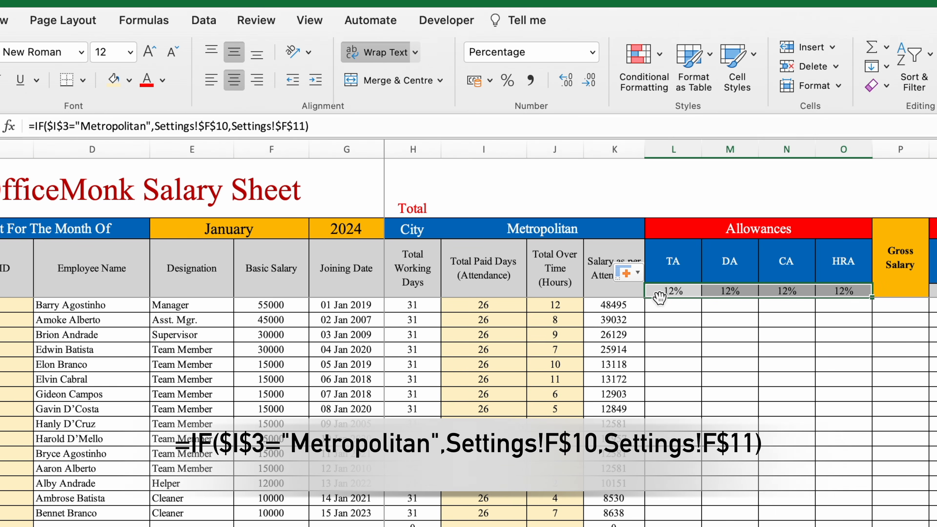
# Make the column references in L5 relative, giving =IF($I$3="Metropolitan",Settings!F$10,Settings!F$11), and refill it across to O5
pyautogui.click(689, 292)
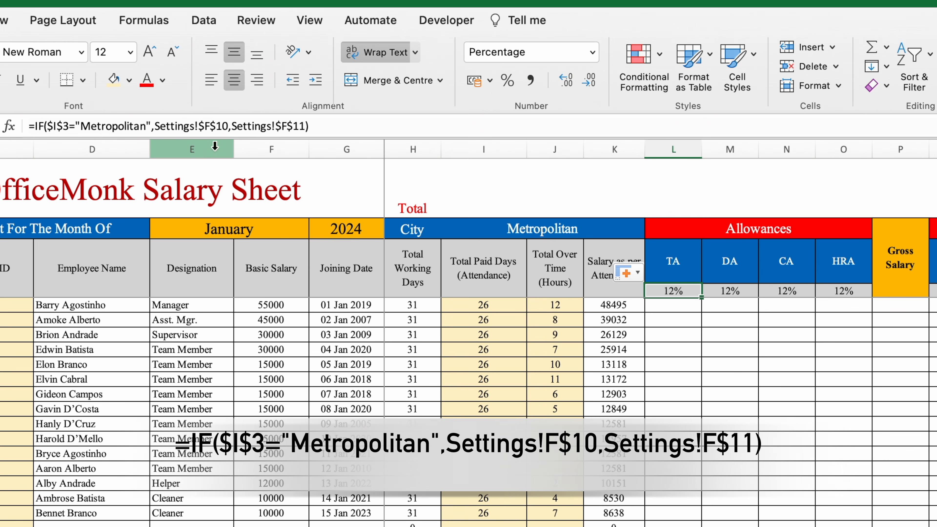
pyautogui.click(205, 126)
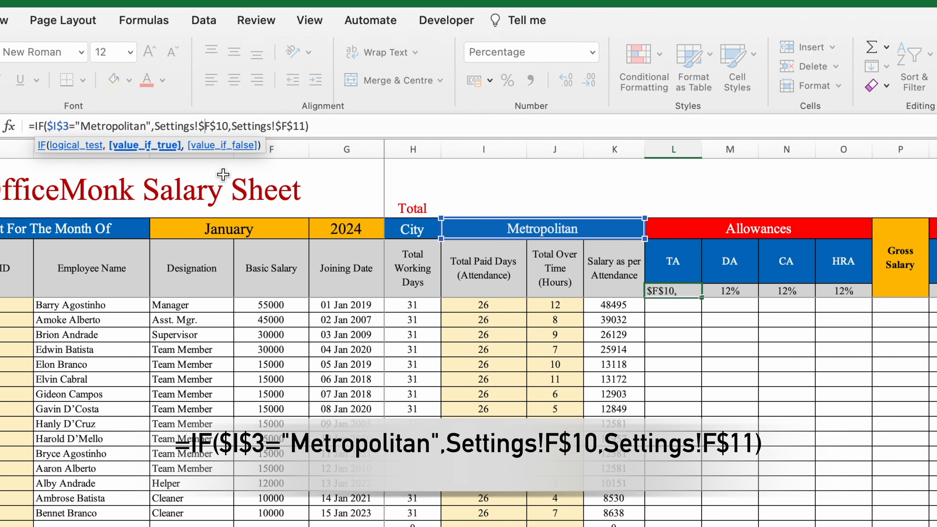
pyautogui.press('BackSpace')
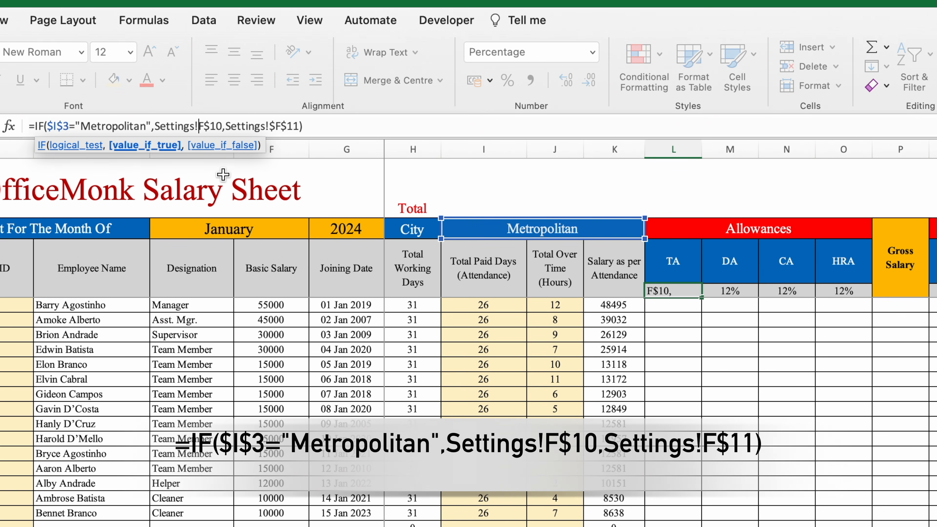
pyautogui.click(275, 126)
pyautogui.press('BackSpace')
pyautogui.press('Return')
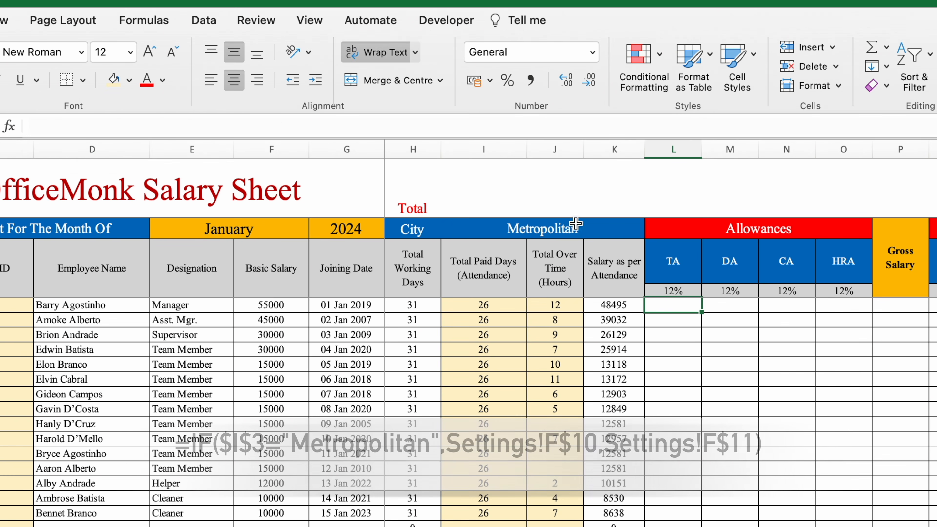
pyautogui.click(679, 291)
pyautogui.moveTo(703, 298); pyautogui.dragTo(845, 303)
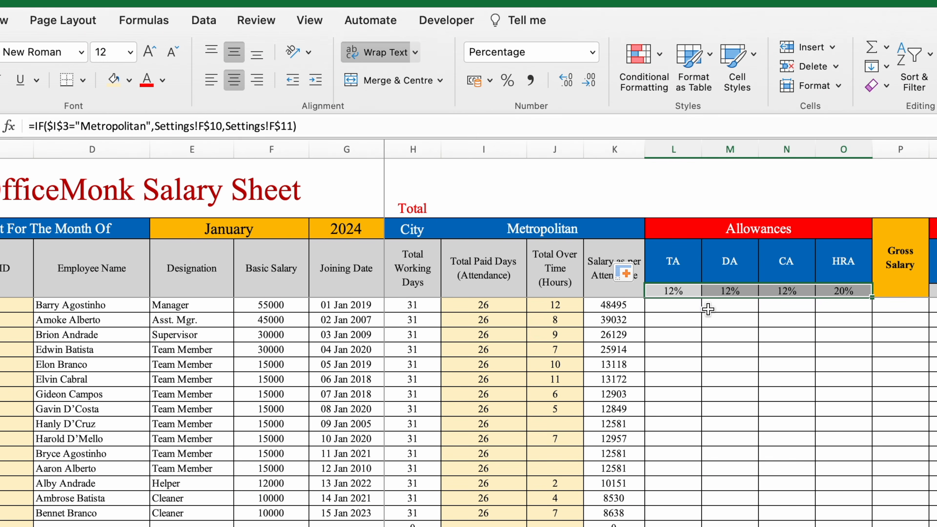
# Check the formulas in L5:O5 against the Metro allowance percentages in the City table on the Settings sheet
pyautogui.click(670, 292)
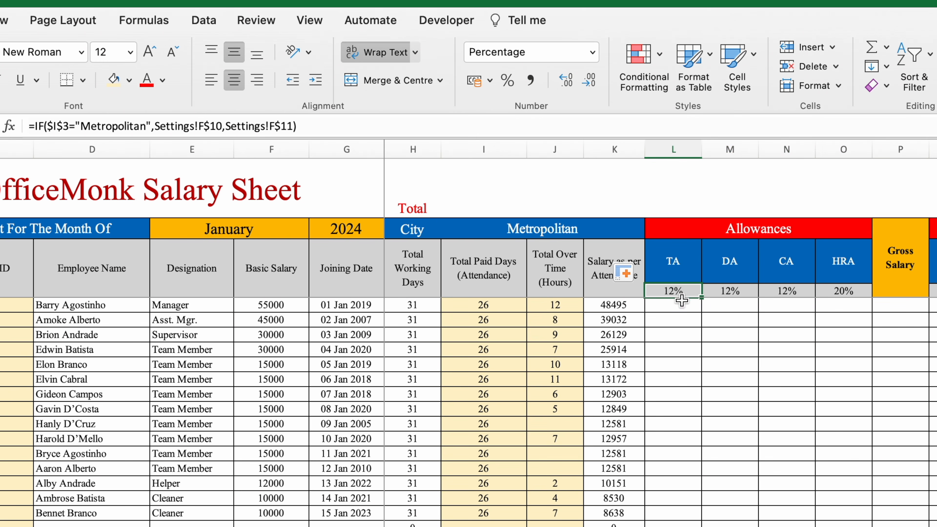
pyautogui.press('Right')
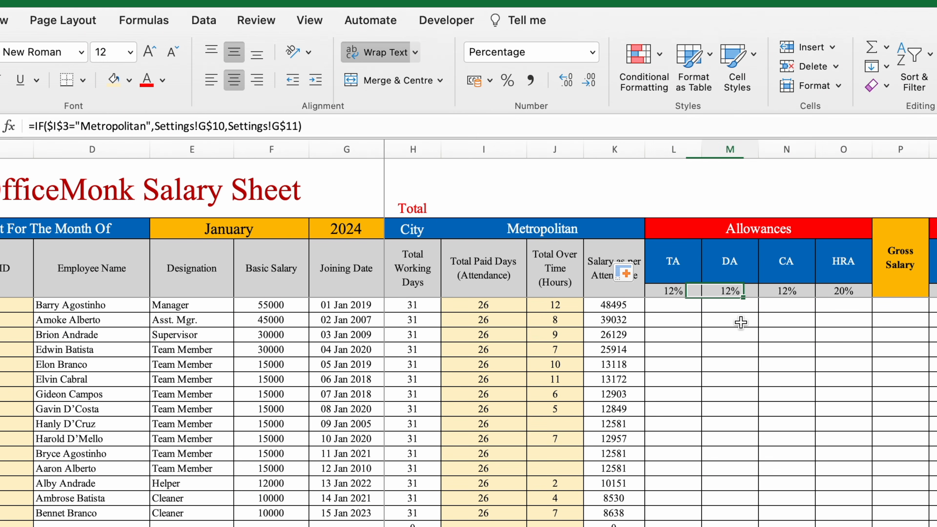
pyautogui.press('Right')
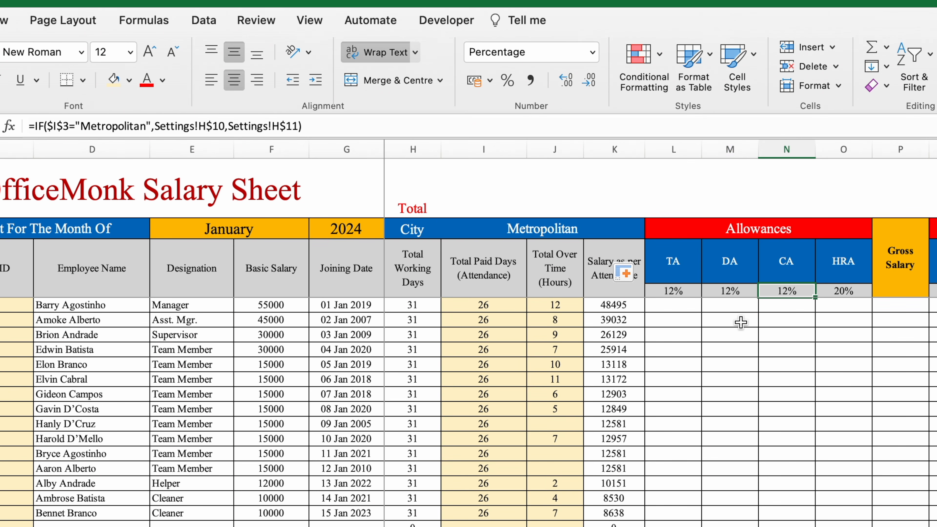
pyautogui.press('Right')
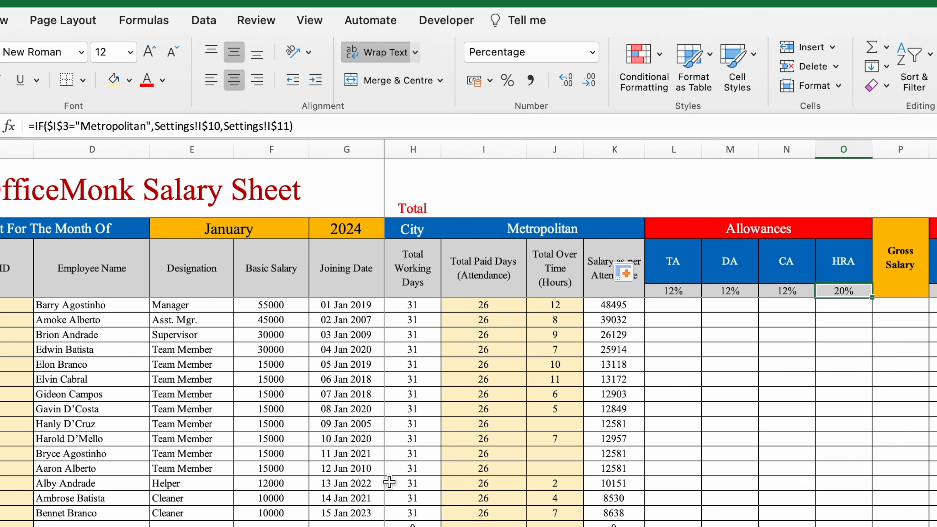
pyautogui.hotkey('ctrl', 'pageup')
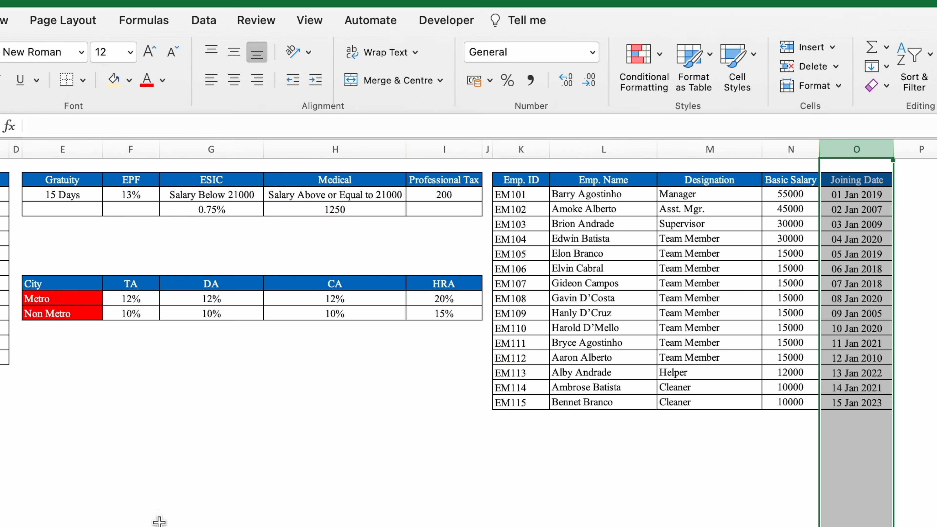
pyautogui.click(131, 371)
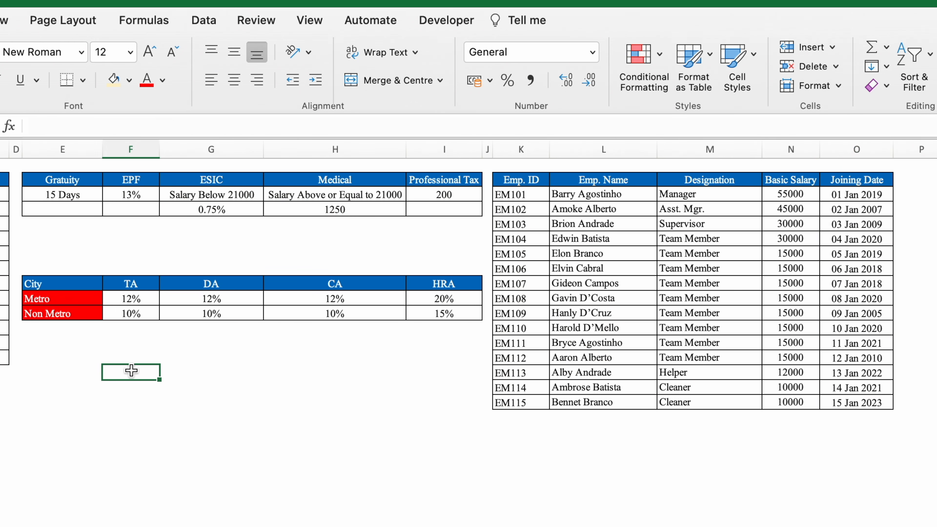
pyautogui.click(134, 300)
pyautogui.click(220, 300)
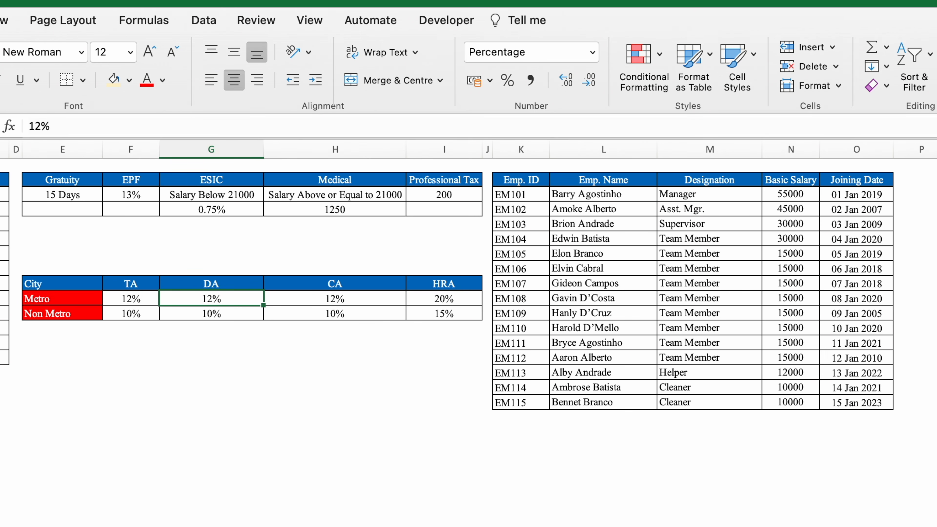
pyautogui.hotkey('ctrl', 'pagedown')
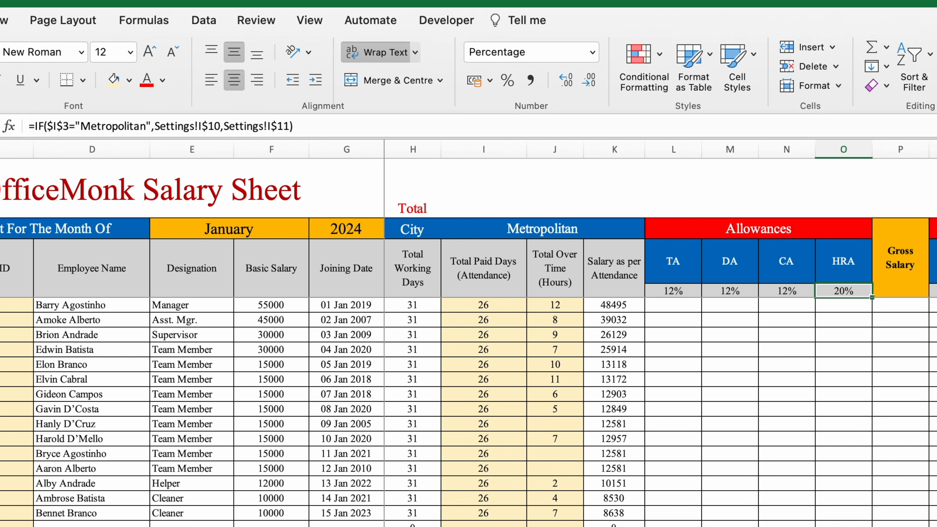
# Test the TA link by setting the Metro TA rate on the Settings sheet to 15%, check the salary sheet, and undo the change
pyautogui.hotkey('ctrl', 'pageup')
pyautogui.click(133, 300)
pyautogui.write('15')
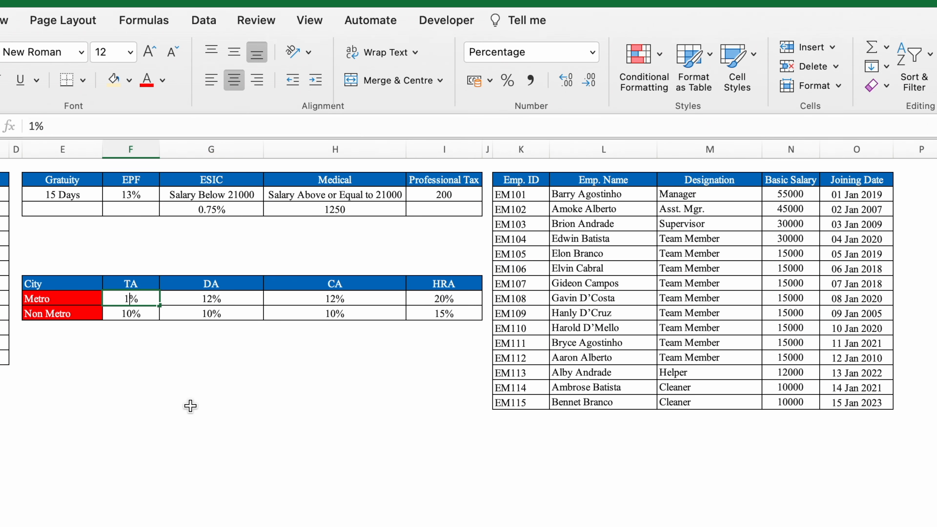
pyautogui.press('Return')
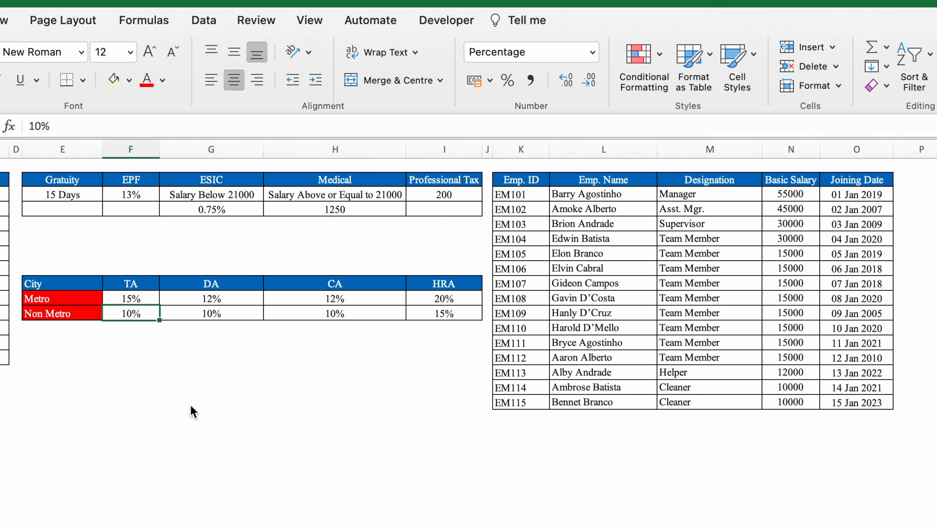
pyautogui.hotkey('ctrl', 'pagedown')
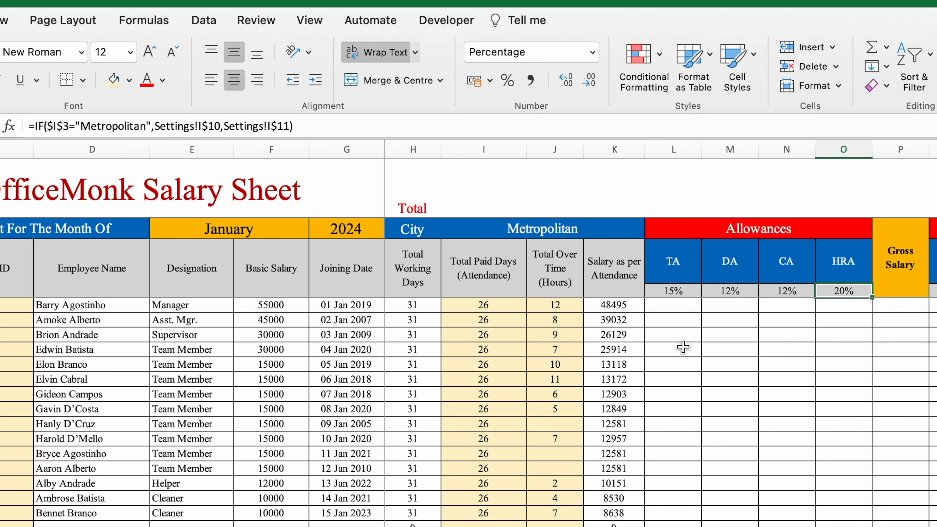
pyautogui.press('super+z')
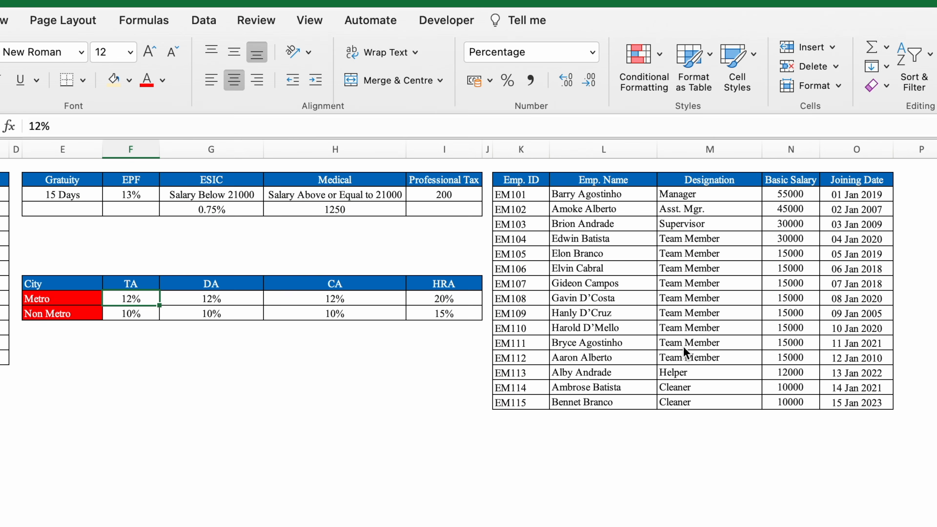
pyautogui.hotkey('ctrl', 'pagedown')
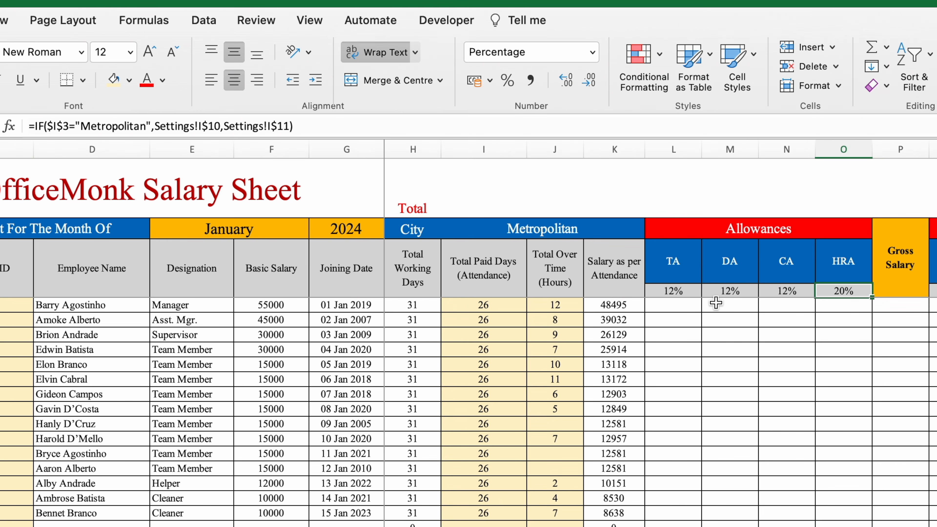
# Test the allowance percentages by switching the city to Non Metropolitan and back to Metropolitan
pyautogui.click(561, 230)
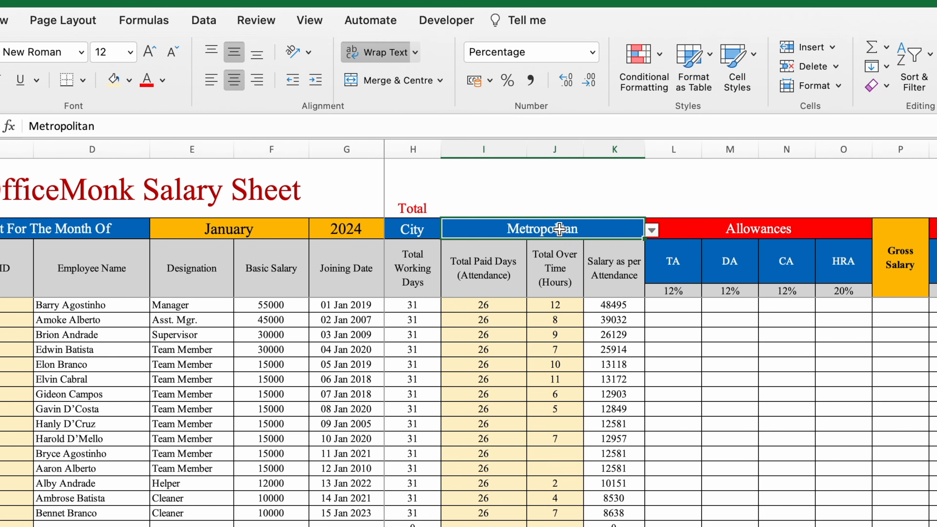
pyautogui.click(652, 230)
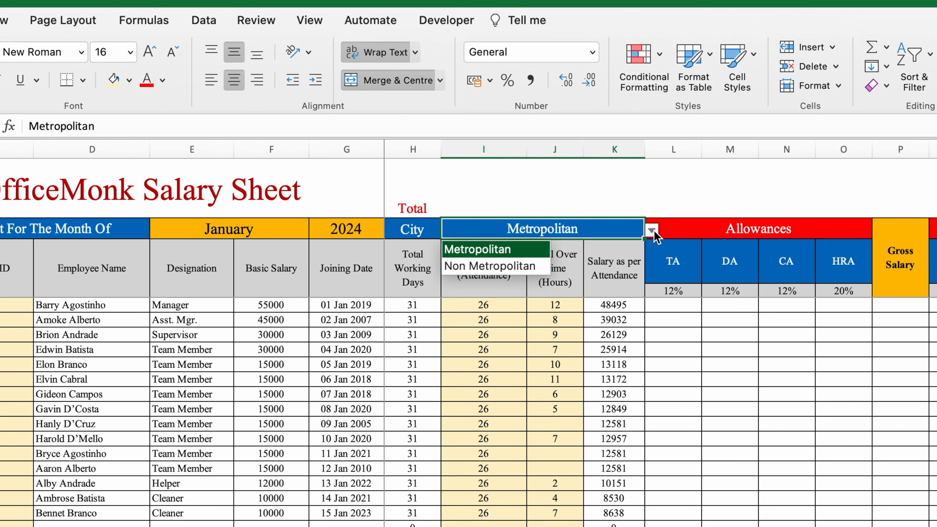
pyautogui.click(508, 269)
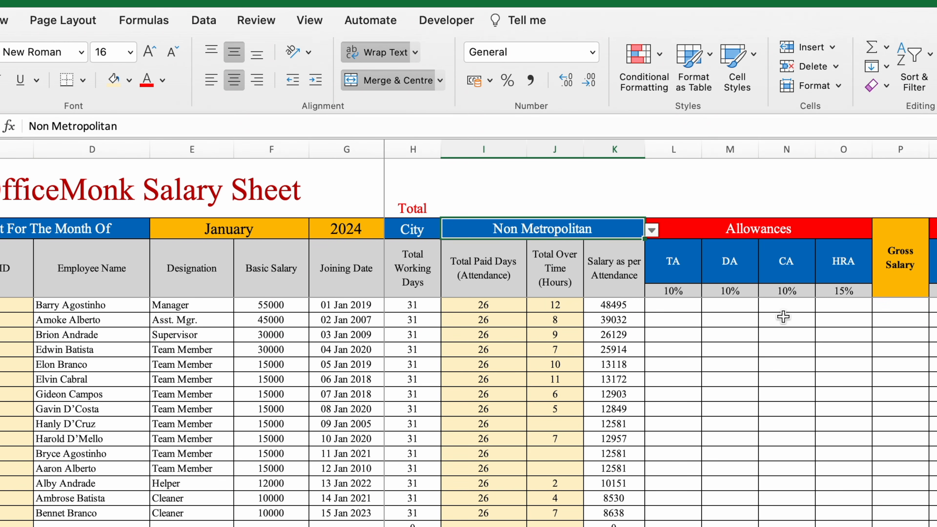
pyautogui.click(651, 230)
pyautogui.click(499, 251)
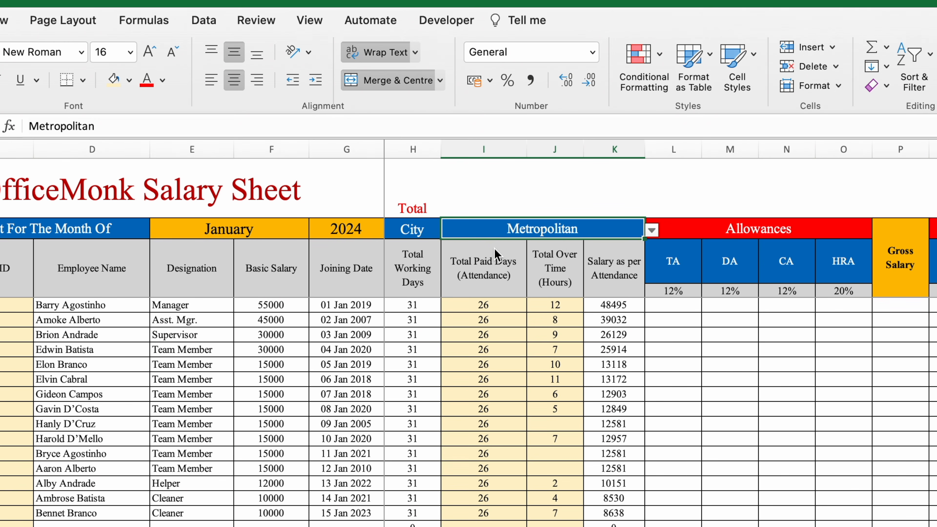
# Enter the TA formula =$F6*L$5 in L6, multiplying the basic salary by the allowance percentage with mixed references
pyautogui.click(666, 309)
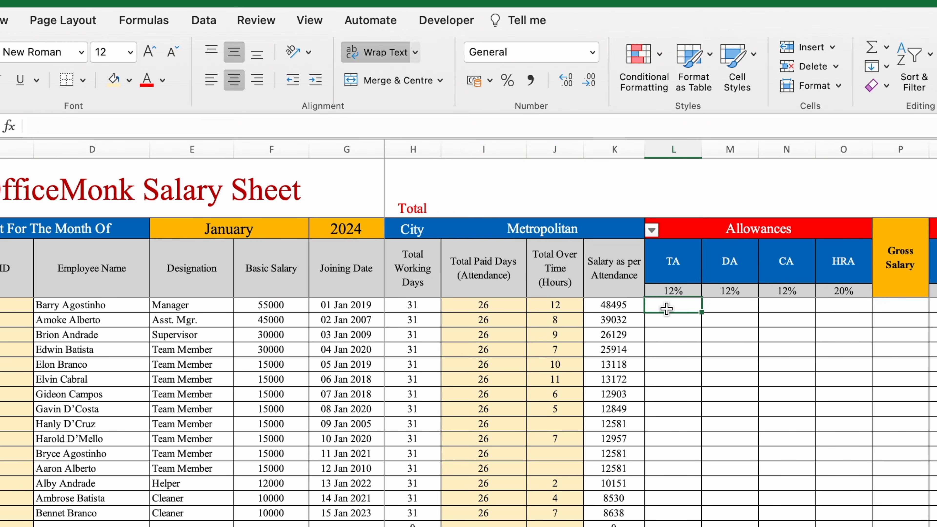
pyautogui.write('=')
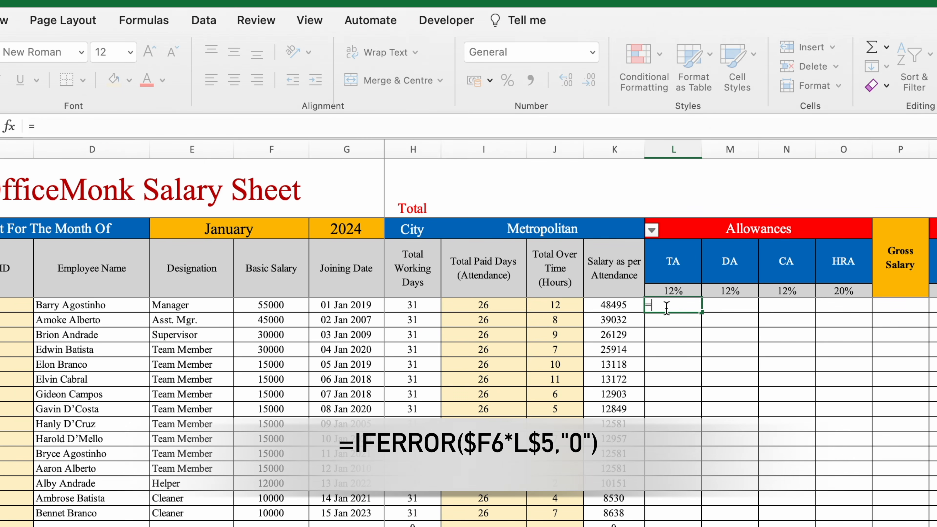
pyautogui.click(271, 305)
pyautogui.click(652, 306)
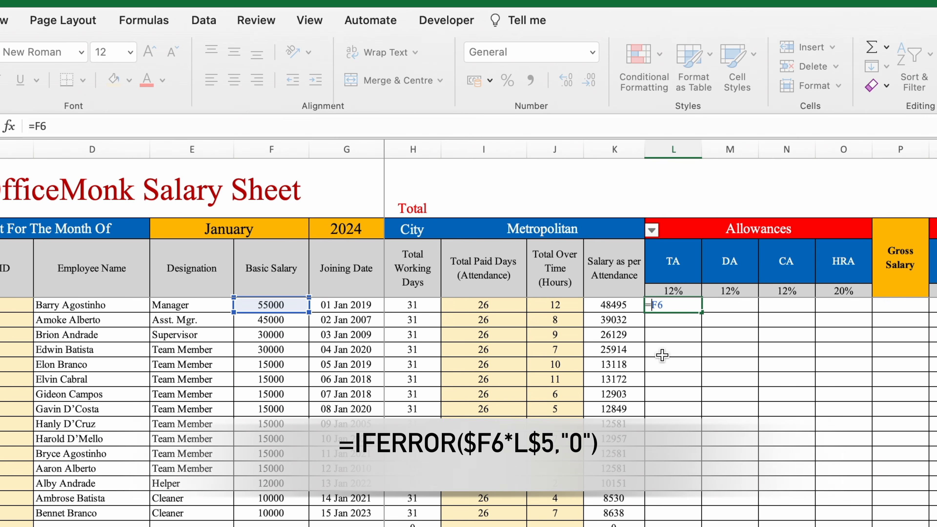
pyautogui.write('$')
pyautogui.press('Right')
pyautogui.press('Right')
pyautogui.write('*')
pyautogui.click(684, 290)
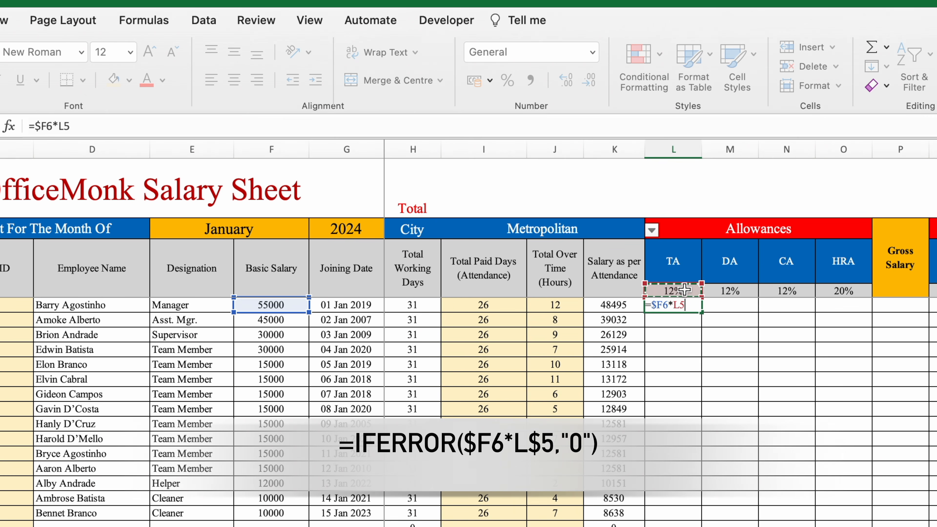
pyautogui.click(680, 305)
pyautogui.write('$')
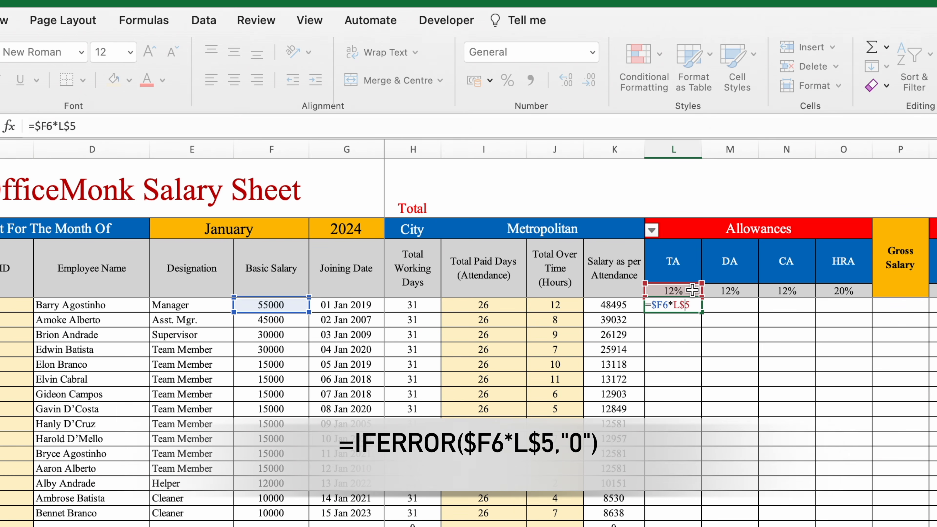
pyautogui.press('Return')
# Fill the L6 formula across to the HRA column and down all the employee rows
pyautogui.click(680, 306)
pyautogui.moveTo(701, 312); pyautogui.dragTo(854, 325)
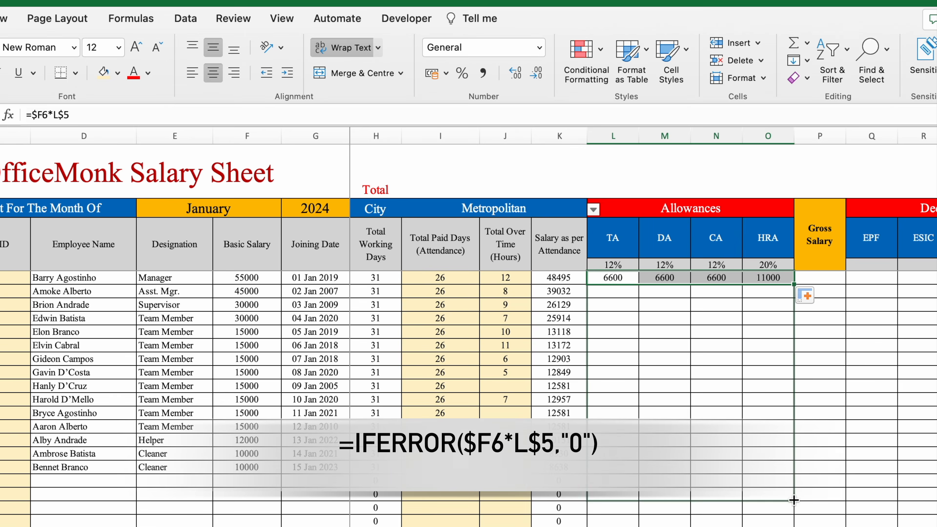
pyautogui.doubleClick(871, 312)
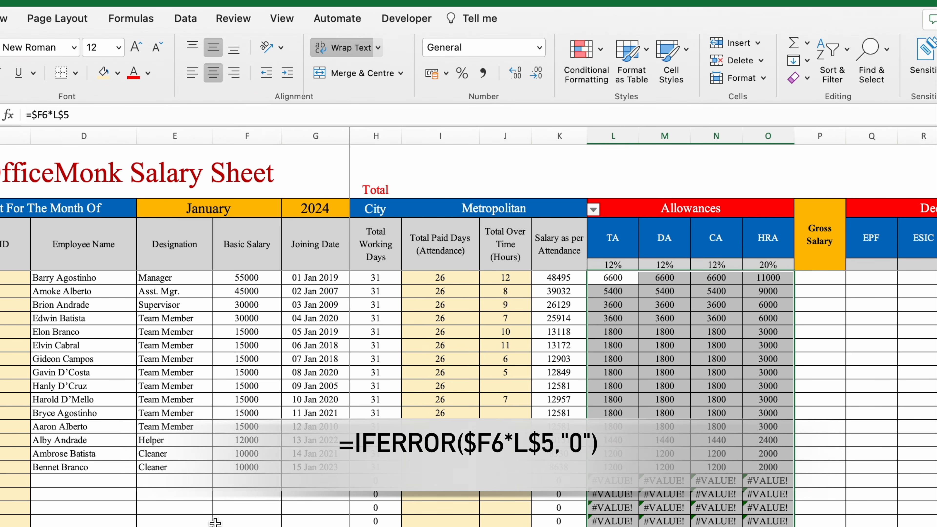
# Change the L6 formula to =IFERROR($F6*L$5,"0") and refill it across to the HRA column and down the rows
pyautogui.click(609, 280)
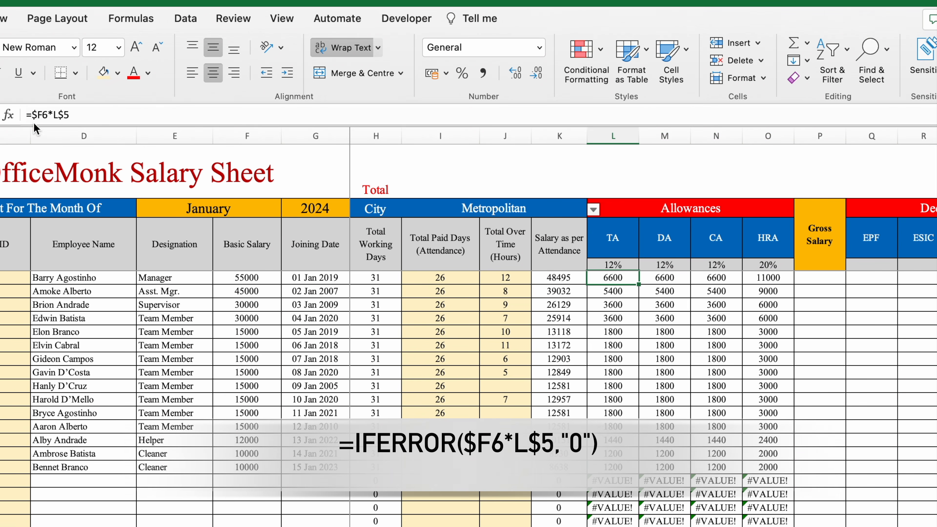
pyautogui.click(31, 115)
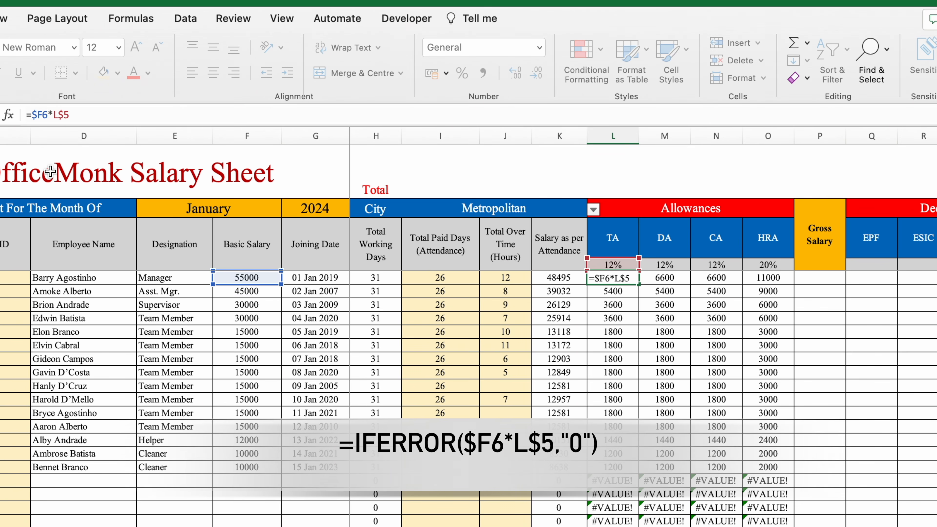
pyautogui.write('iferr')
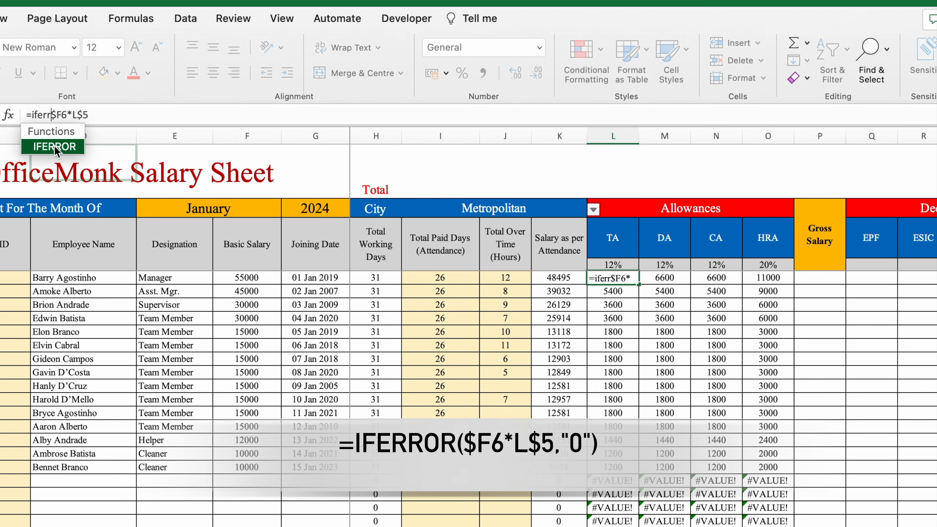
pyautogui.doubleClick(55, 147)
pyautogui.click(135, 115)
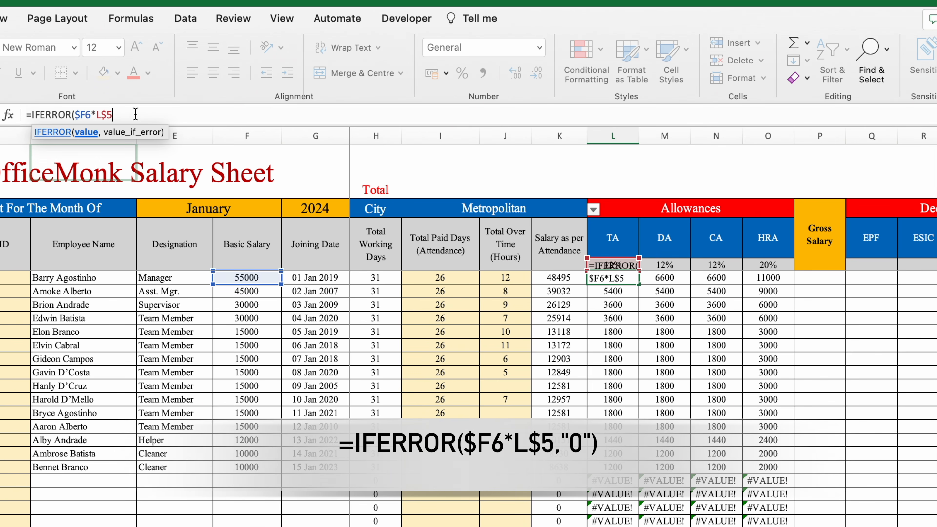
pyautogui.write(',"')
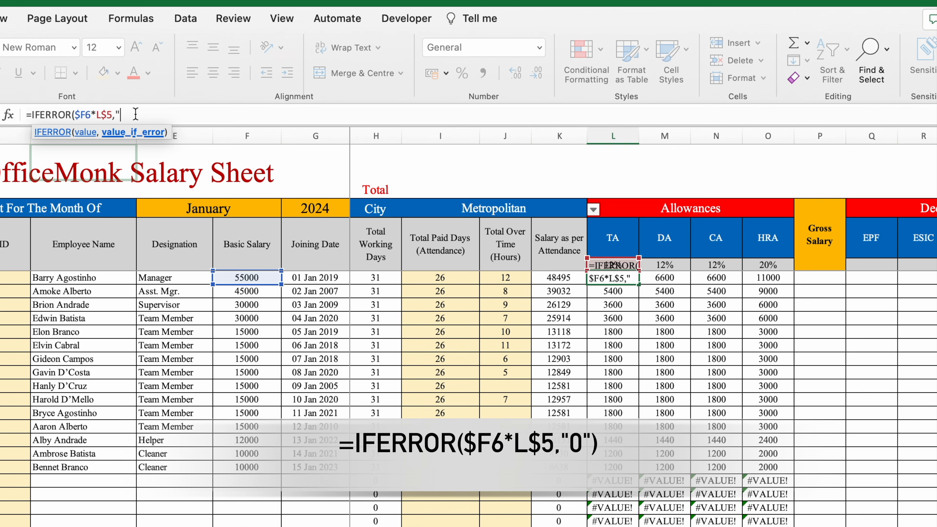
pyautogui.write('0"')
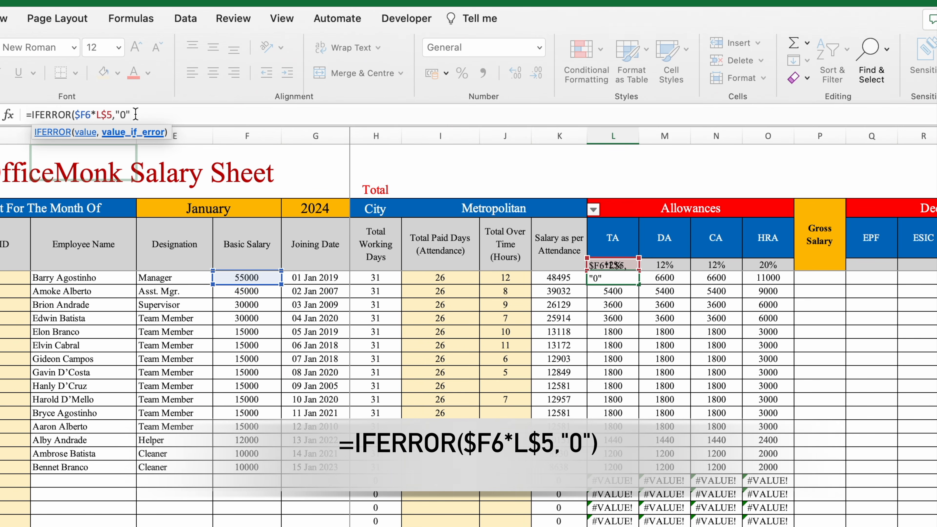
pyautogui.write(')')
pyautogui.press('Return')
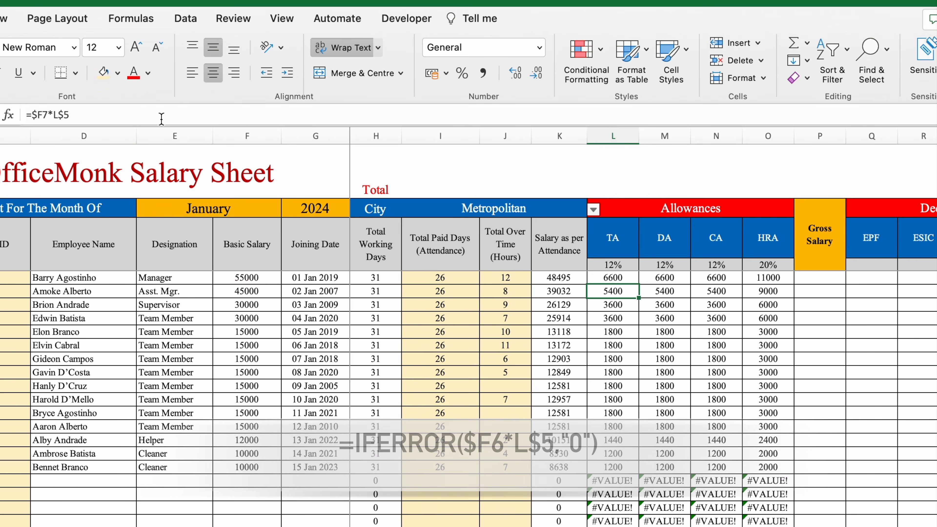
pyautogui.moveTo(638, 283); pyautogui.dragTo(793, 284)
pyautogui.doubleClick(794, 284)
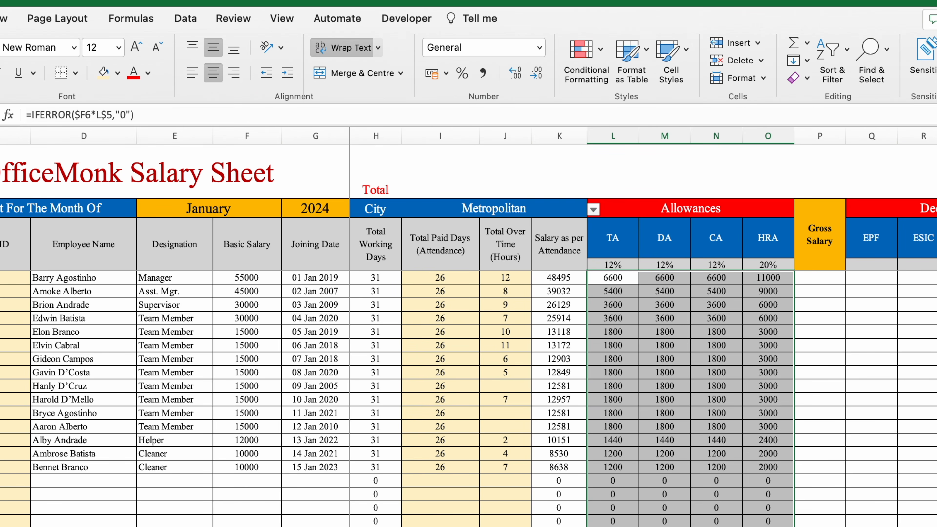
# Build the Gross Salary formula in P6 by adding the attendance salary and the TA, DA and CA amounts, =K6+L6+M6+N6
pyautogui.click(815, 281)
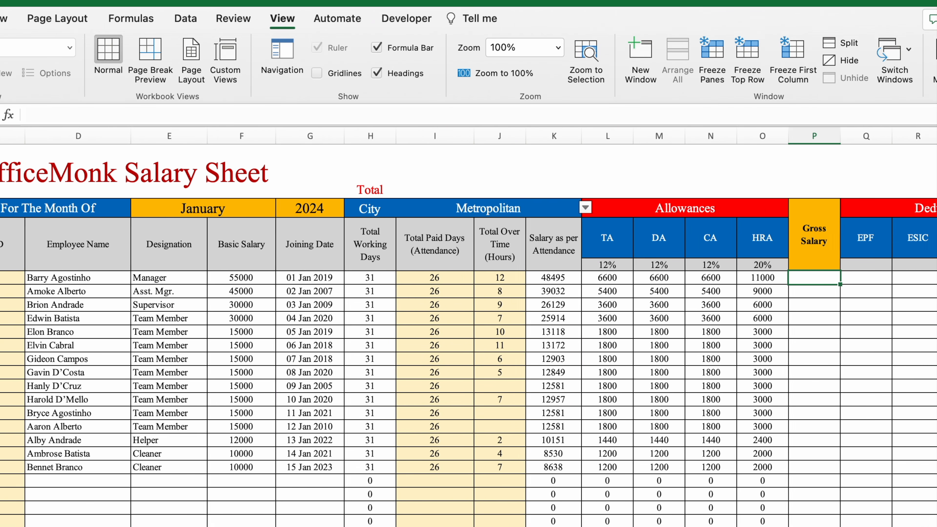
pyautogui.hscroll(5, 660, 439)
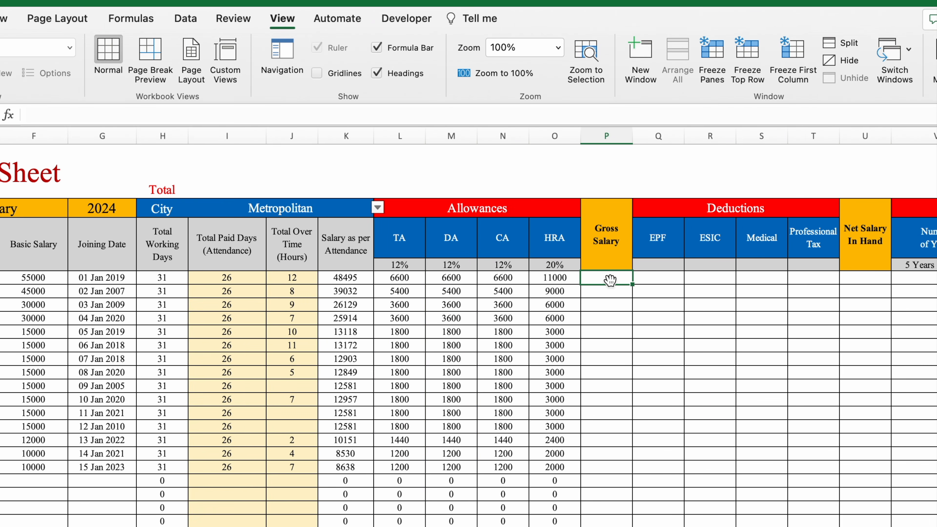
pyautogui.write('=')
pyautogui.click(346, 278)
pyautogui.write('+')
pyautogui.click(401, 279)
pyautogui.write('+')
pyautogui.click(452, 277)
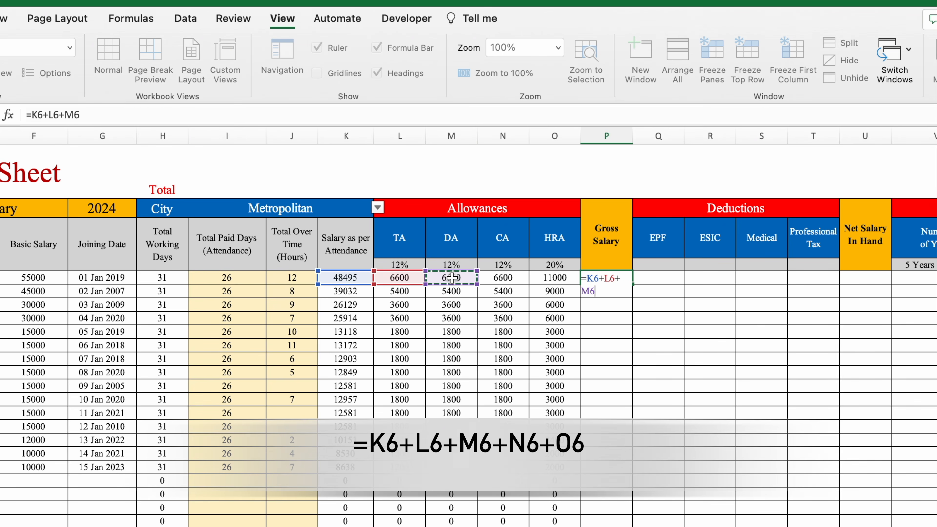
pyautogui.write('+')
pyautogui.click(501, 277)
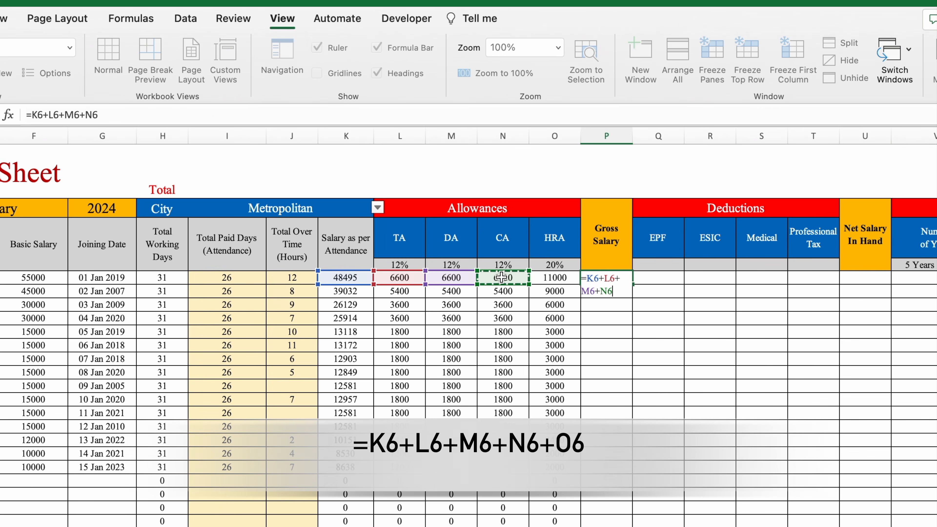
# Complete the Gross Salary formula in P6 as =K6+L6+M6+N6+O6 and fill it down the column for all rows
pyautogui.write('+')
pyautogui.click(556, 279)
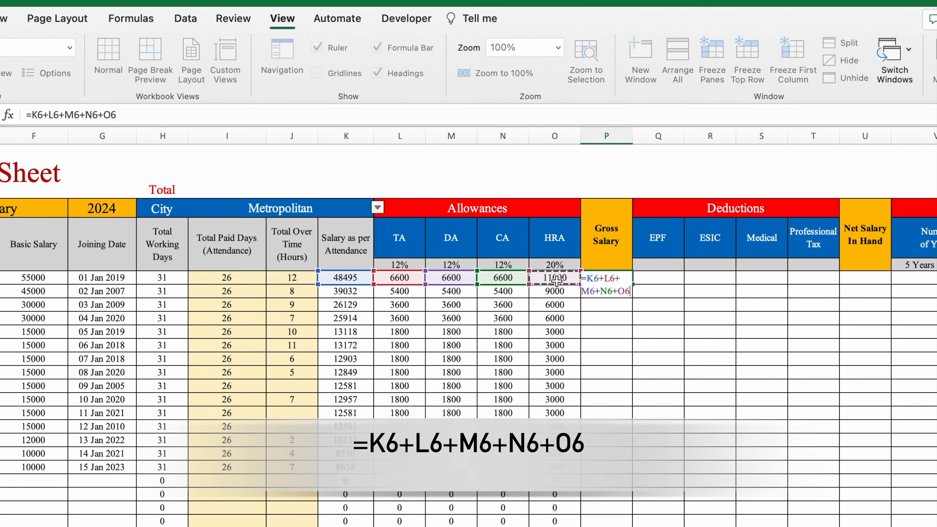
pyautogui.press('Return')
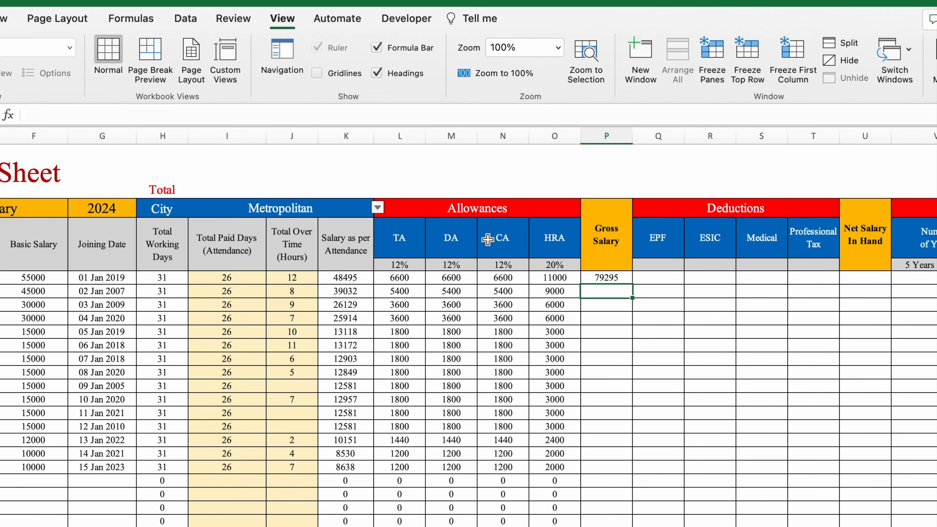
pyautogui.click(607, 278)
pyautogui.moveTo(632, 284); pyautogui.dragTo(637, 522)
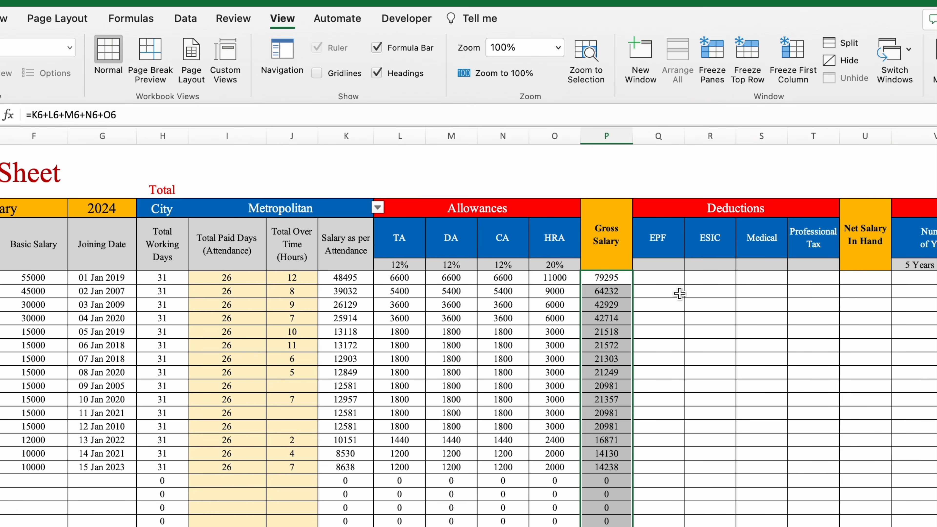
# Link the EPF rate cell Q5 to the EPF percentage on the Settings sheet with =Settings!F3
pyautogui.click(657, 266)
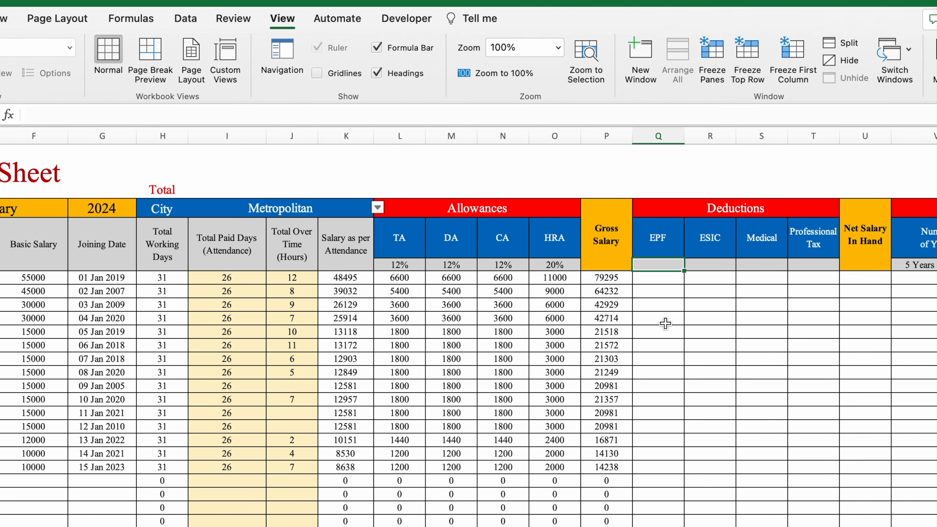
pyautogui.write('=')
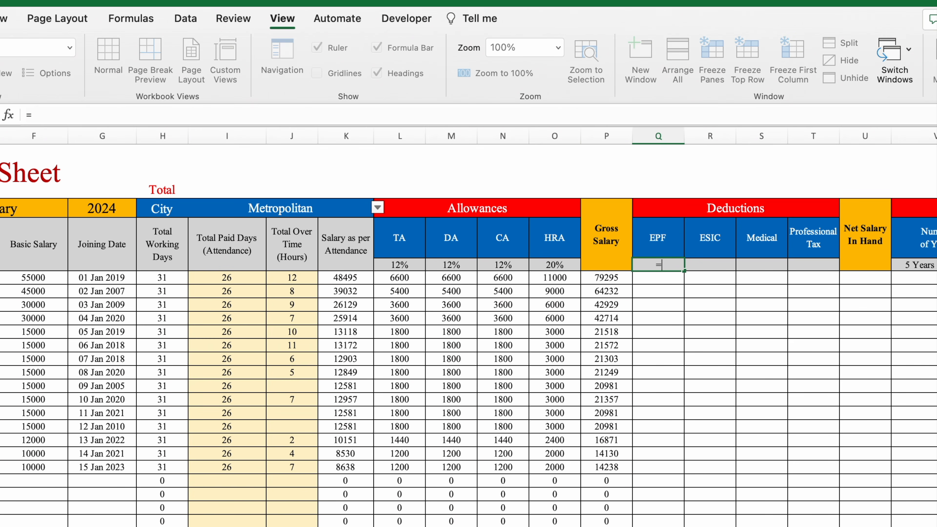
pyautogui.click(369, 526)
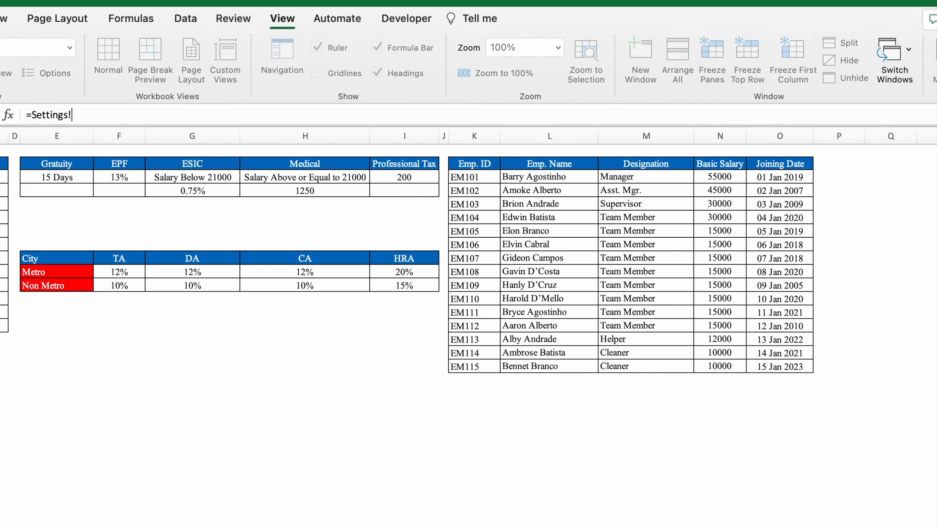
pyautogui.click(126, 178)
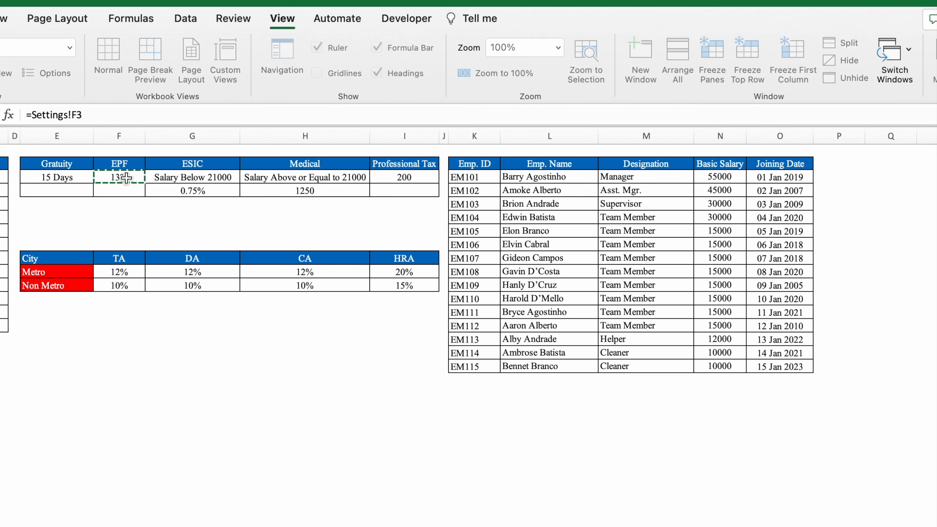
pyautogui.press('Return')
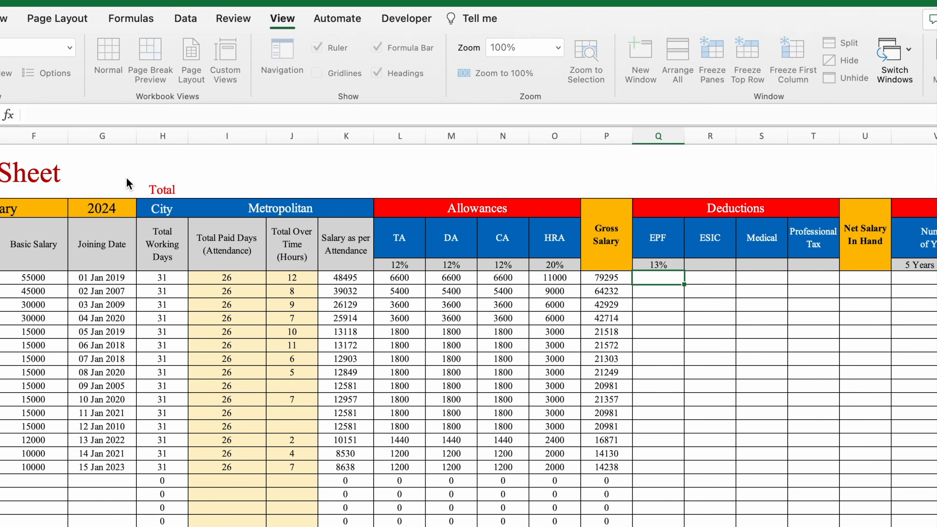
# Link the ESIC rate cell R5 to the ESIC percentage on the Settings sheet with =Settings!G4
pyautogui.click(716, 264)
pyautogui.write('=')
pyautogui.click(207, 526)
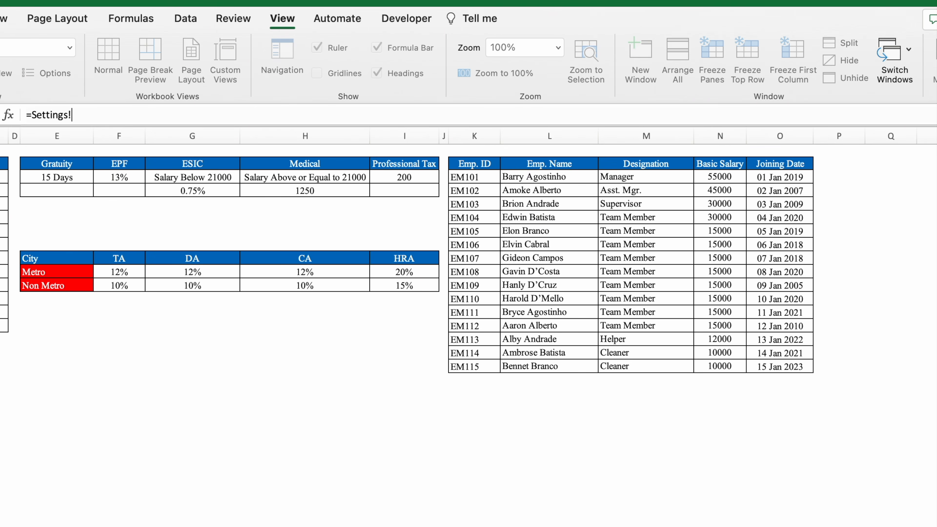
pyautogui.click(211, 190)
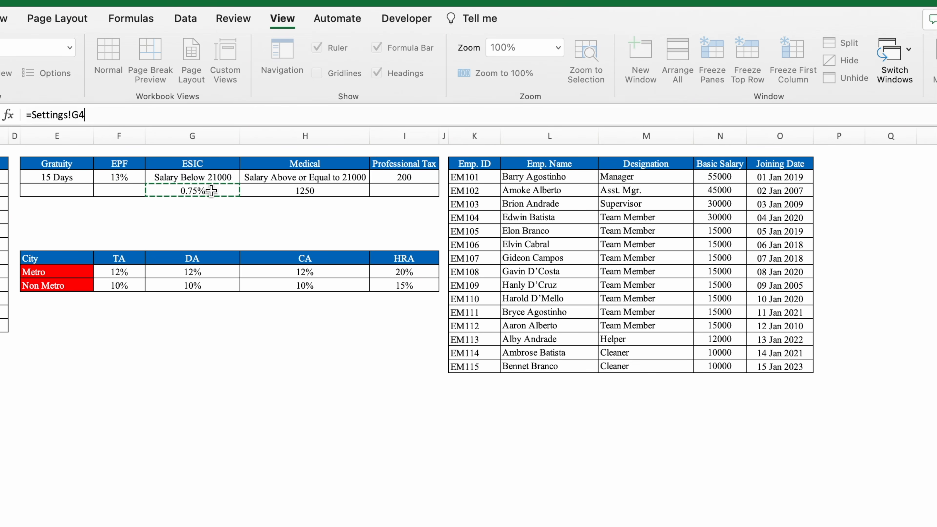
pyautogui.press('Return')
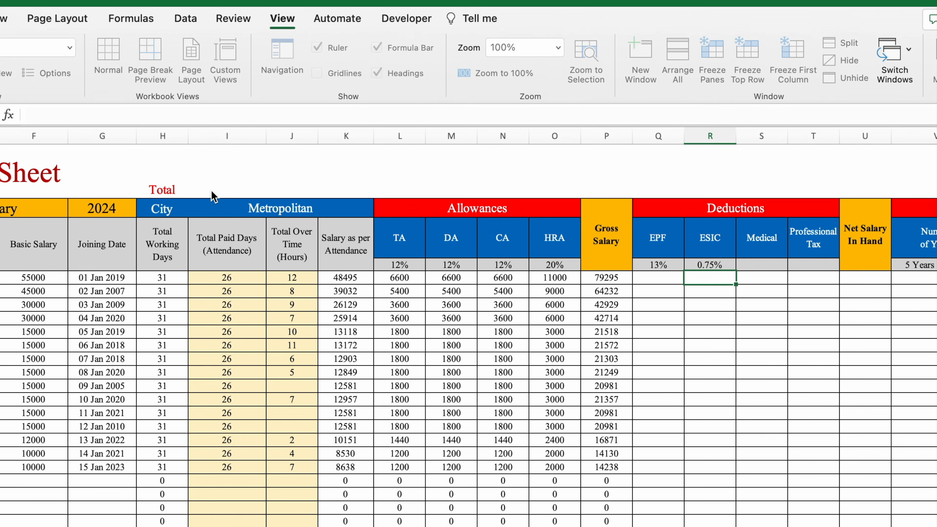
# Link the Medical amount cell S5 to the medical deduction on the Settings sheet with =Settings!H4
pyautogui.click(756, 264)
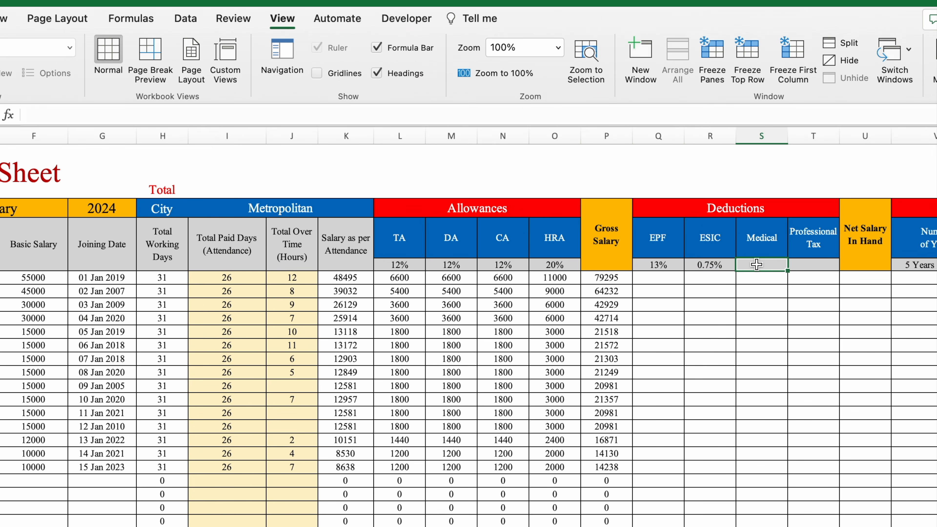
pyautogui.write('=')
pyautogui.click(207, 526)
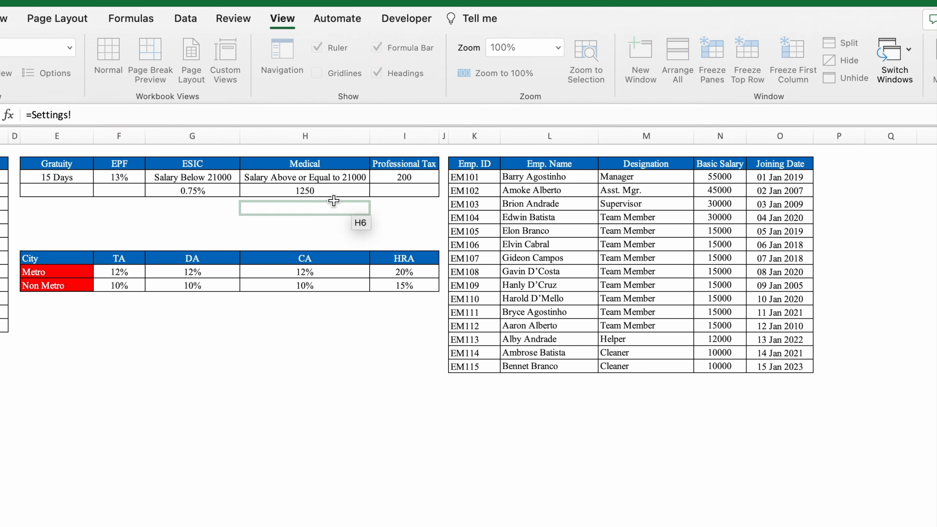
pyautogui.click(324, 191)
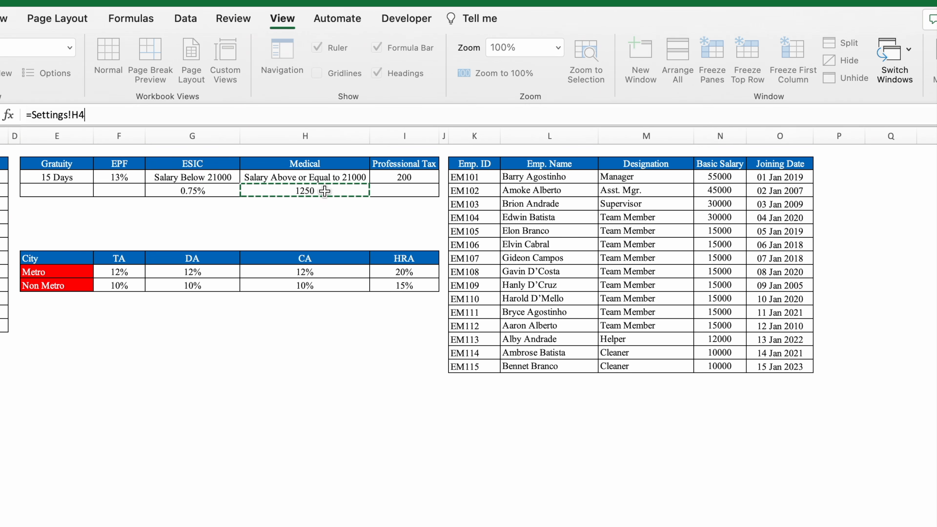
pyautogui.press('Return')
# Link the Professional Tax cell T5 to the tax amount on the Settings sheet with =Settings!I3
pyautogui.click(821, 263)
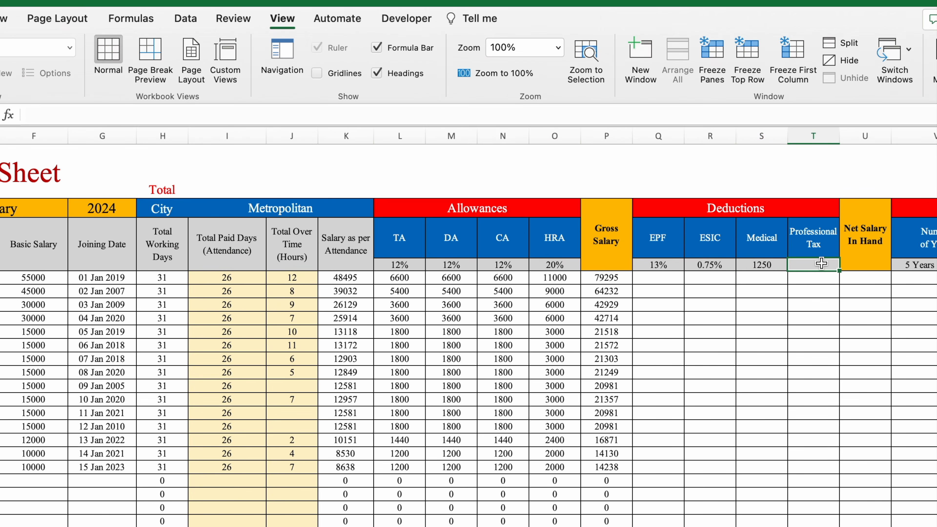
pyautogui.write('=')
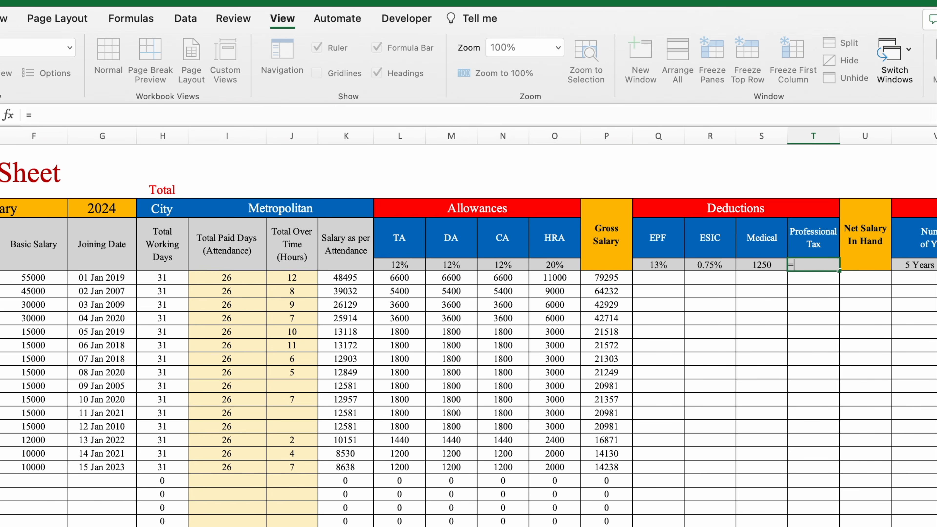
pyautogui.click(214, 526)
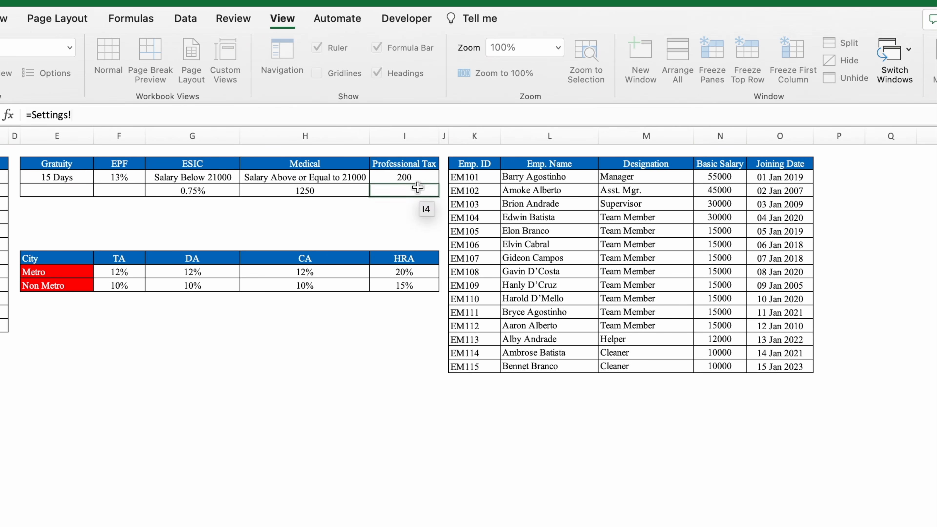
pyautogui.click(413, 179)
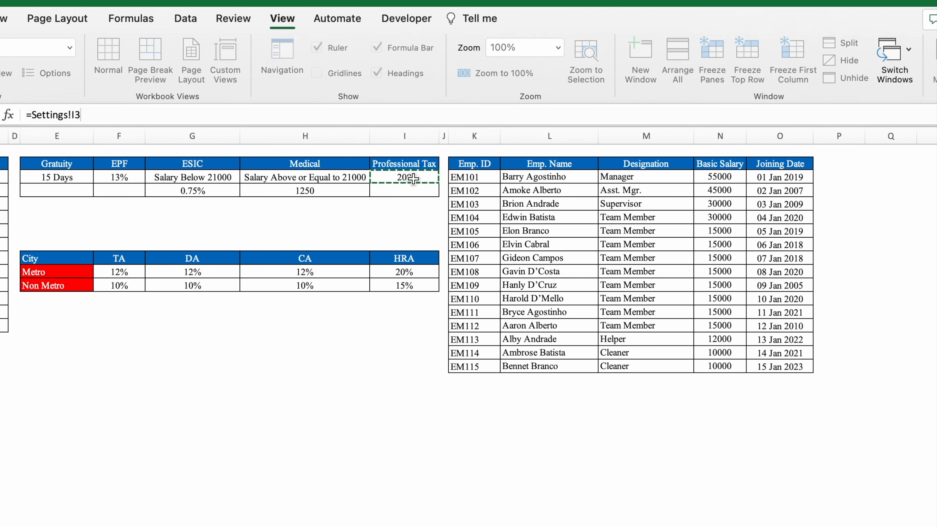
pyautogui.press('Return')
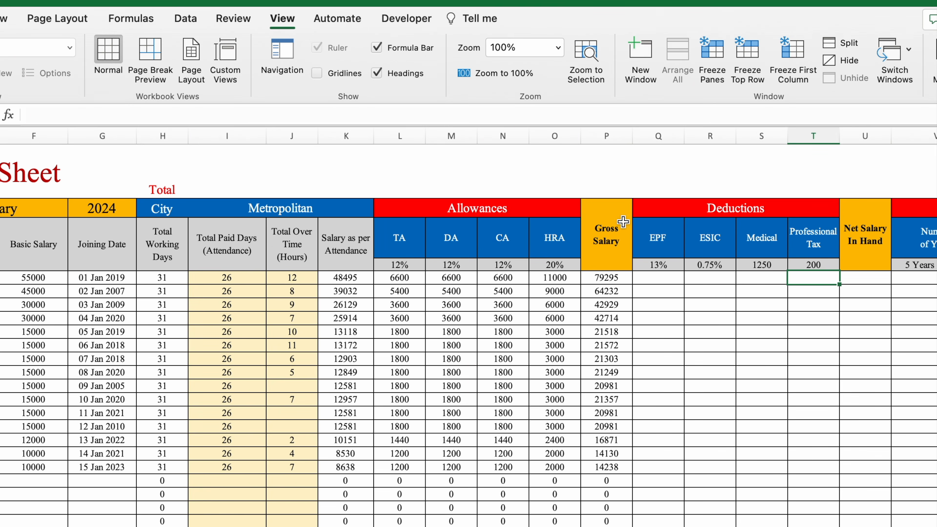
# Enter the EPF deduction formula =$K6*Q$5 in Q6, locking the salary column and the rate row
pyautogui.click(659, 279)
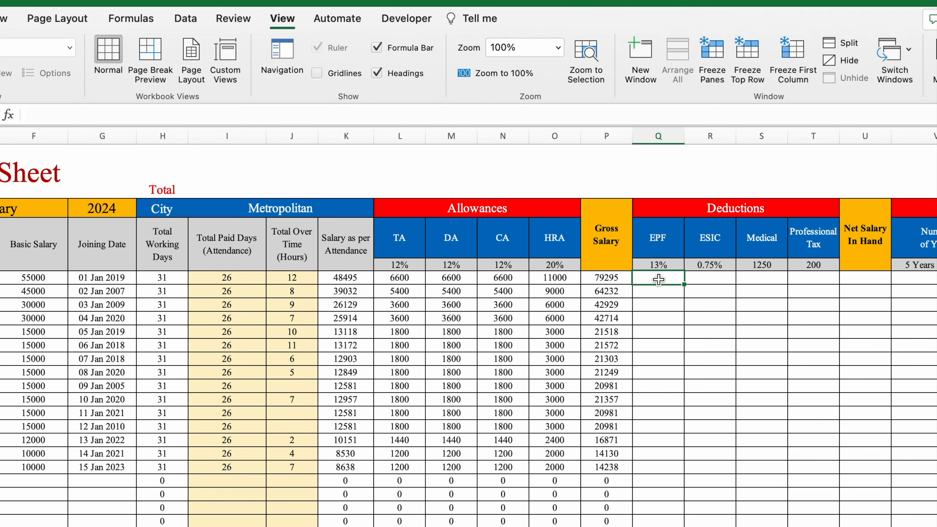
pyautogui.write('=')
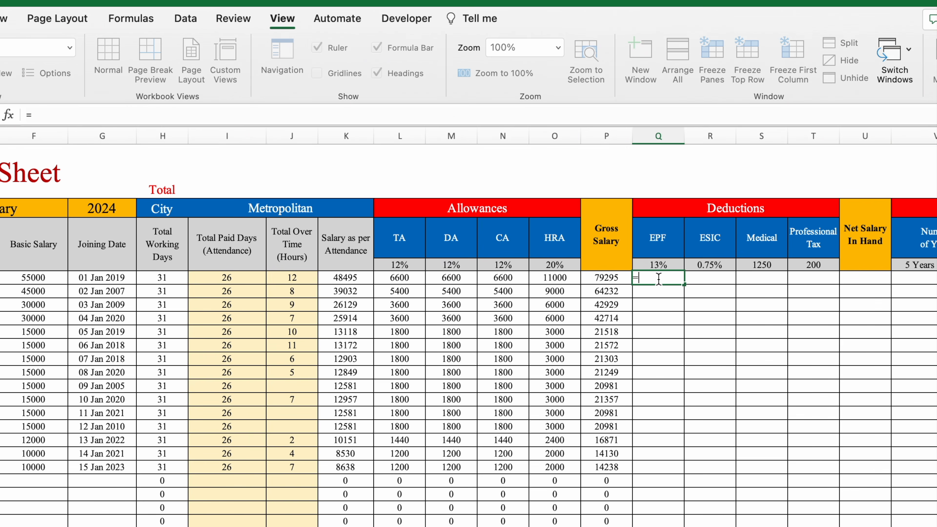
pyautogui.click(353, 277)
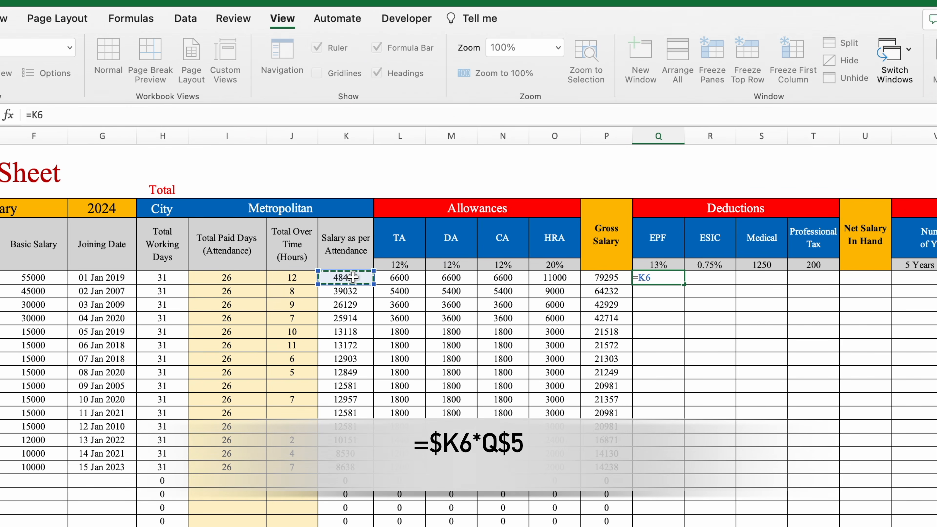
pyautogui.write('$')
pyautogui.click(664, 279)
pyautogui.write('*')
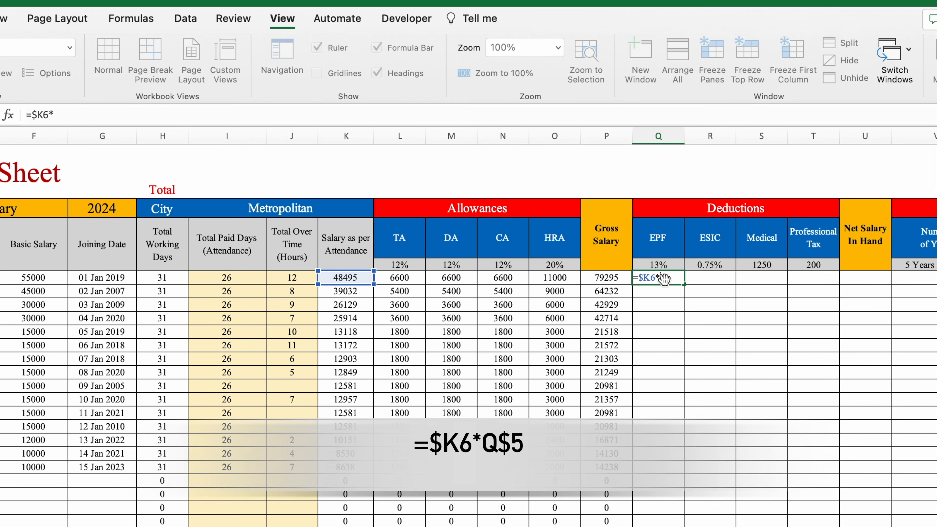
pyautogui.click(665, 263)
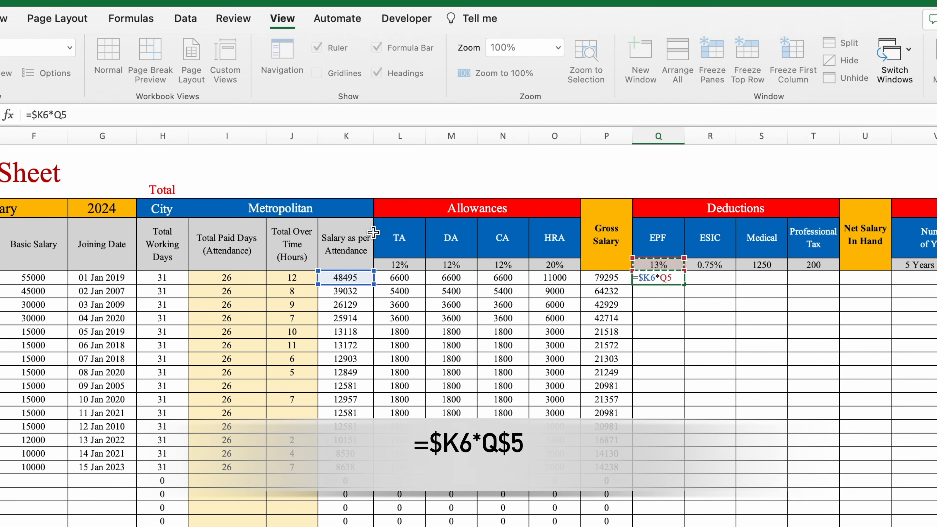
pyautogui.click(62, 115)
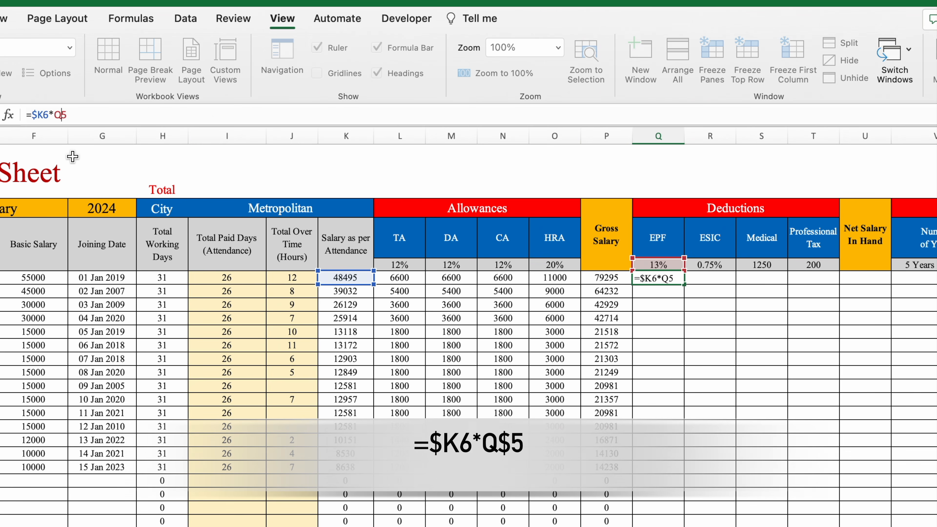
pyautogui.write('$')
pyautogui.press('Return')
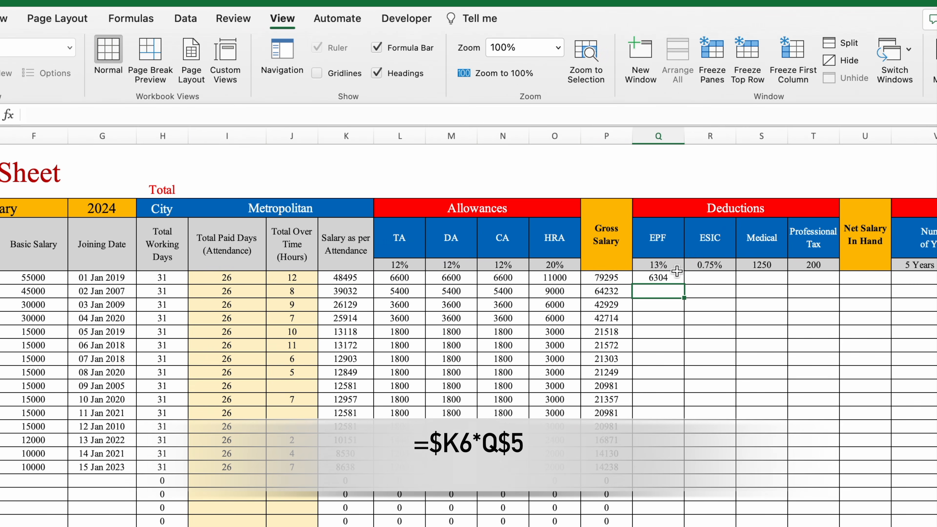
# Fill the EPF formula down its column and copy it from Q6 into the first ESIC cell, R6
pyautogui.click(663, 279)
pyautogui.moveTo(684, 284); pyautogui.dragTo(694, 476)
pyautogui.click(656, 280)
pyautogui.click(710, 278)
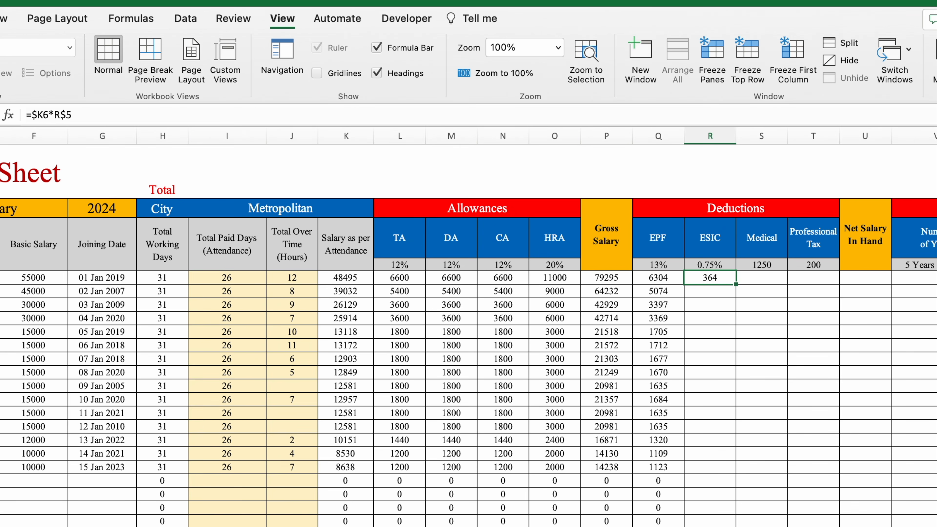
# Review the salary limits that decide the ESIC and Medical deductions on the Settings sheet
pyautogui.hotkey('ctrl', 'pageup')
pyautogui.click(223, 178)
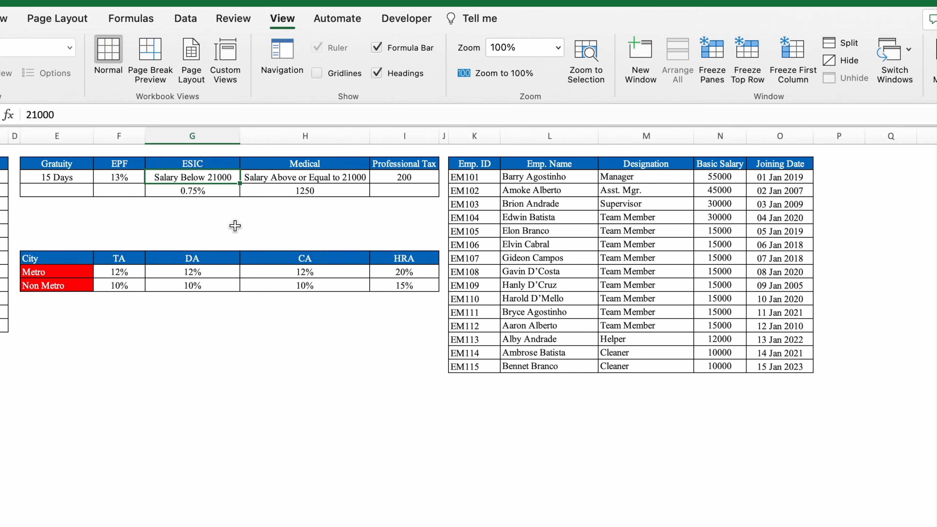
pyautogui.click(332, 165)
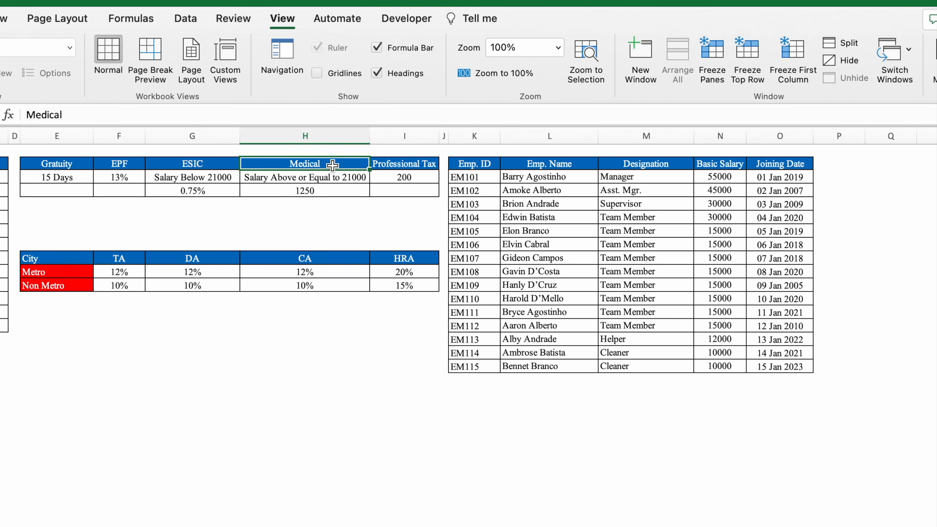
pyautogui.click(229, 175)
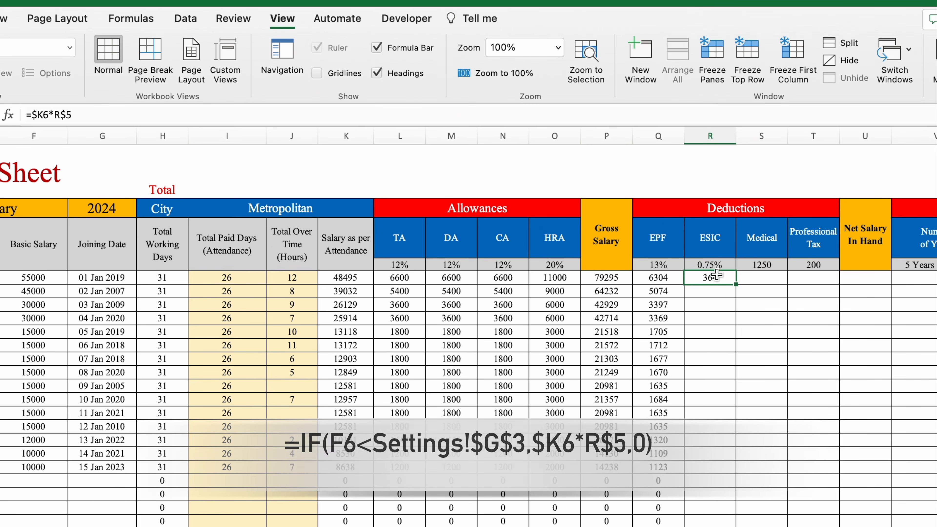
# Wrap the ESIC formula in R6 in an IF on basic salary, giving =IF(F6<Settings!$G$3,$K6*R$5,0)
pyautogui.click(31, 115)
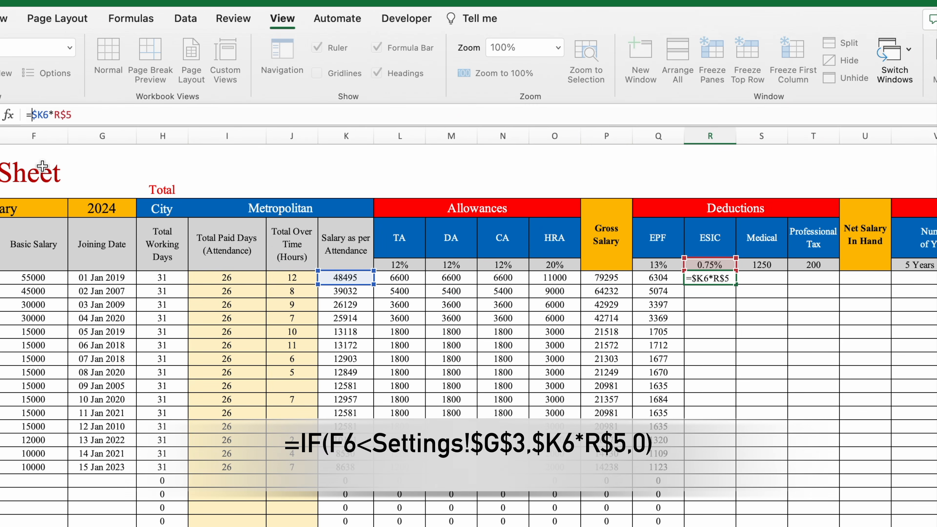
pyautogui.write('IF(')
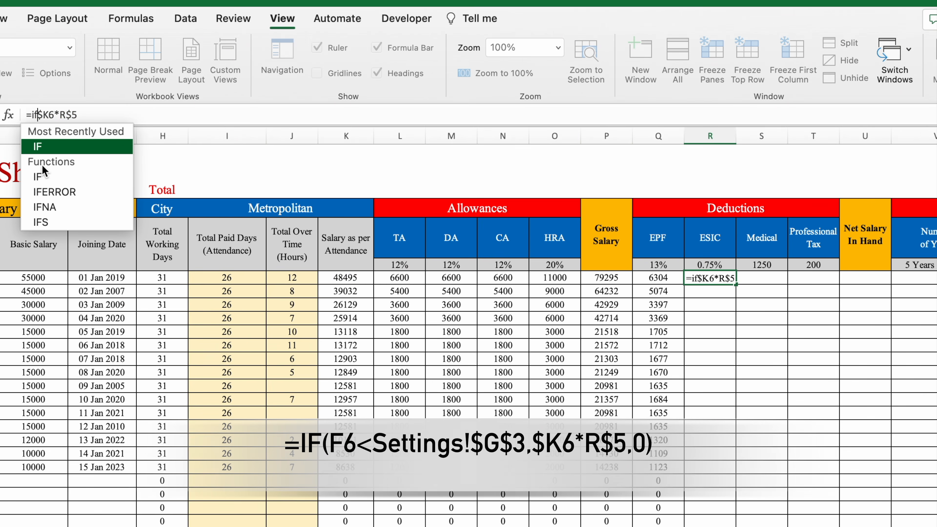
pyautogui.hscroll(-5, 64, 154)
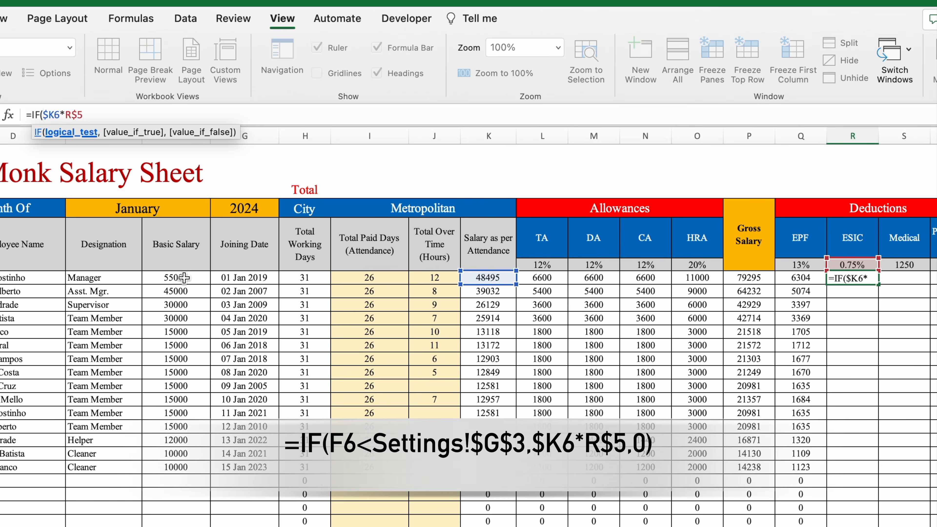
pyautogui.click(184, 277)
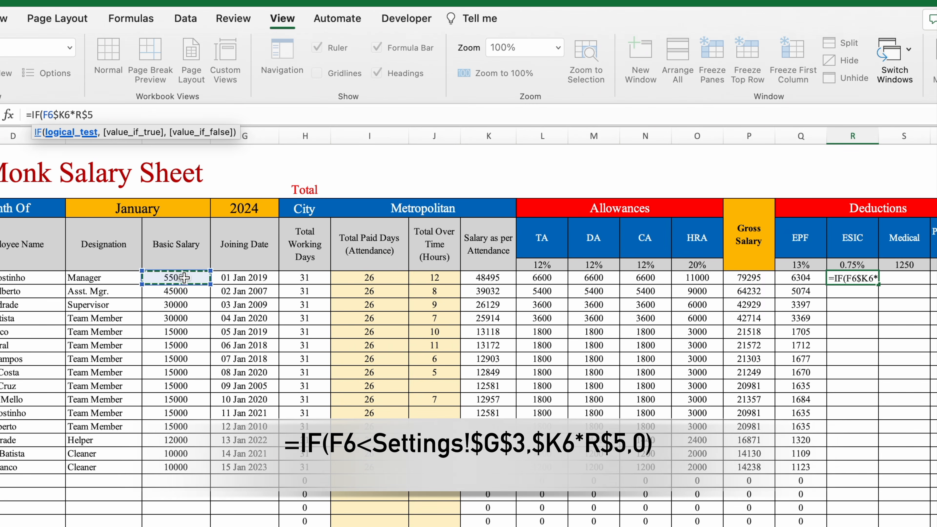
pyautogui.write('<')
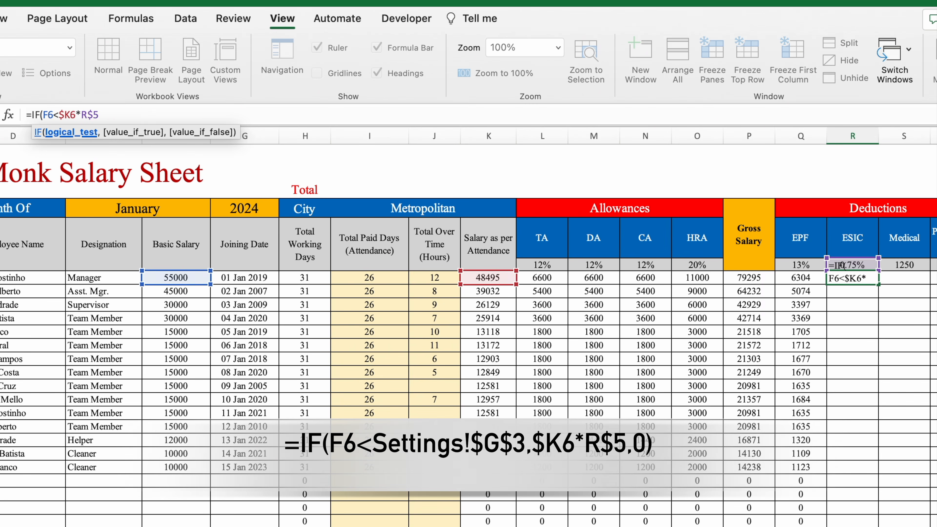
pyautogui.click(52, 526)
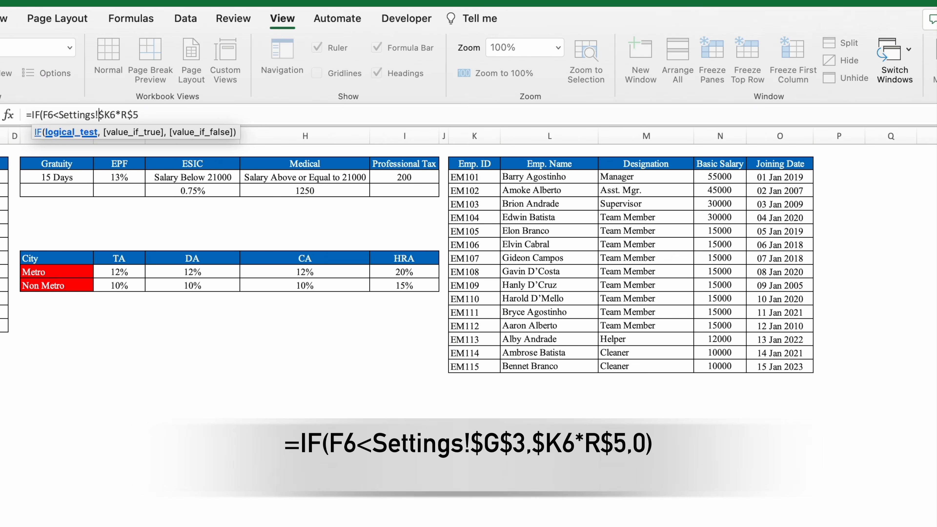
pyautogui.click(215, 180)
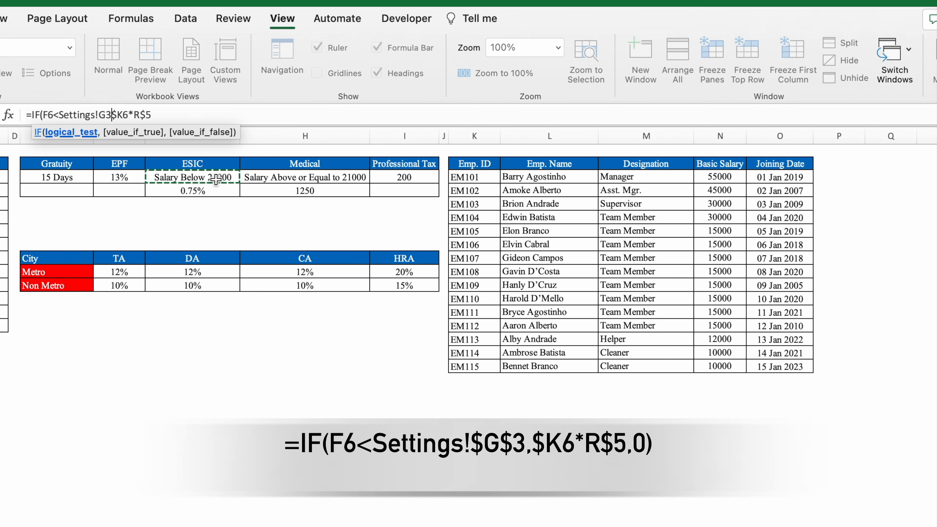
pyautogui.press('F4')
pyautogui.write(',')
pyautogui.click(195, 116)
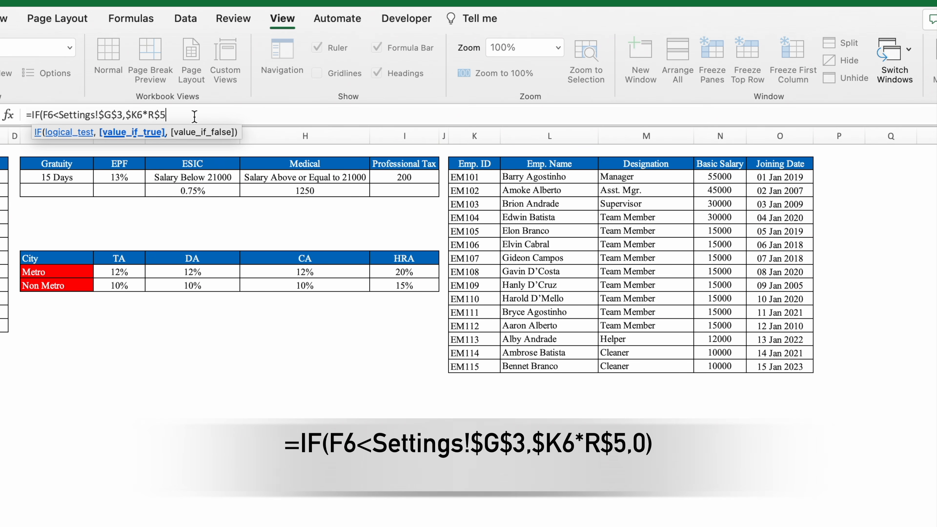
pyautogui.write(',0')
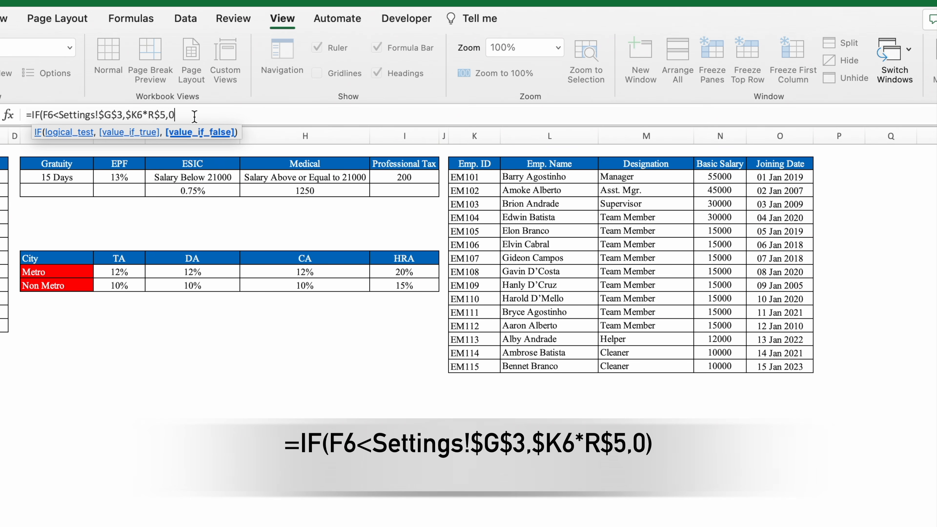
pyautogui.write(')')
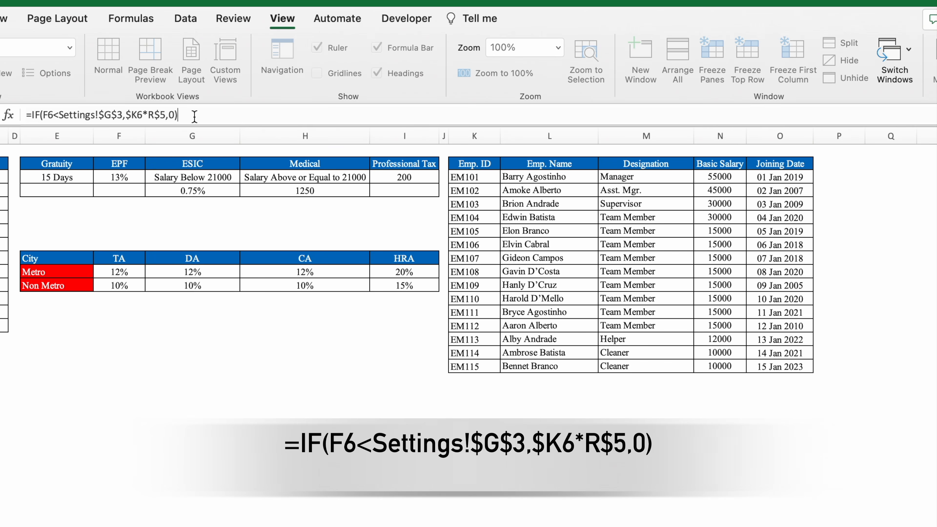
pyautogui.press('Return')
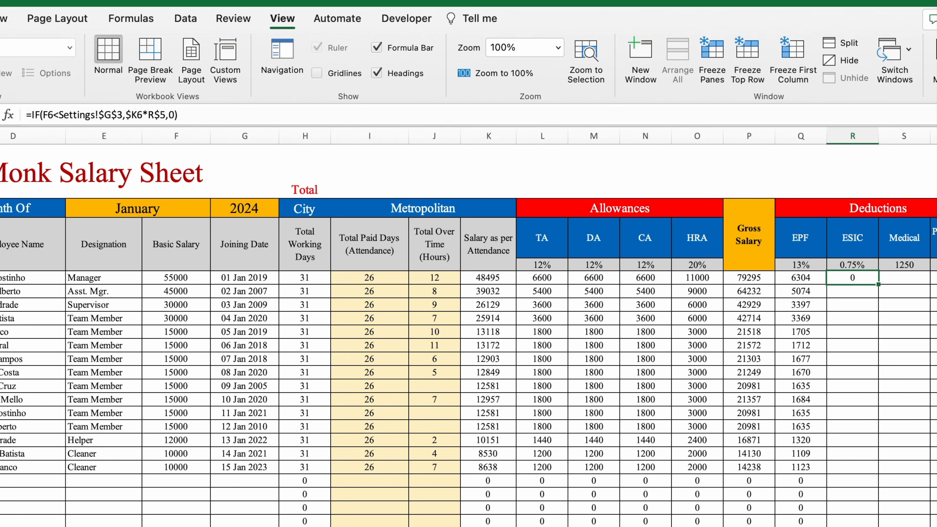
# Fill the ESIC formula from R6 down its column and check the result in R10 against that employee's row
pyautogui.click(1, 277)
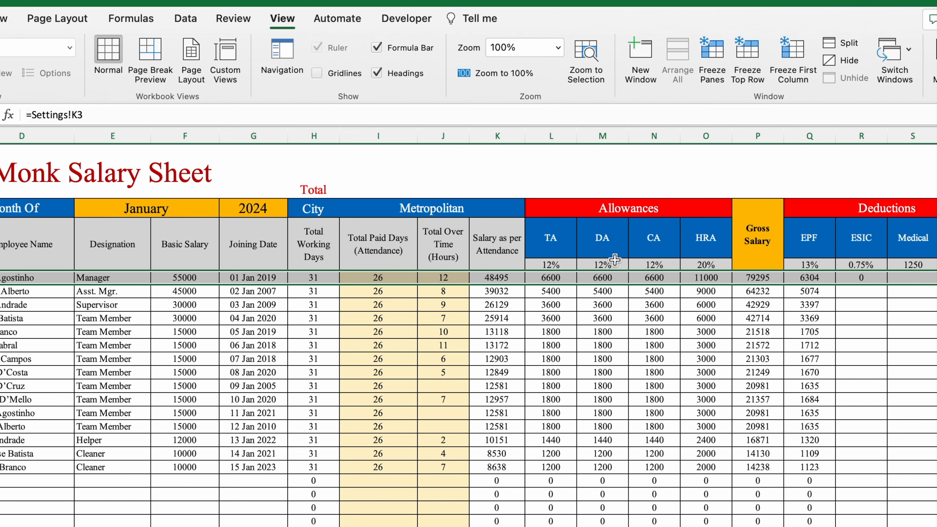
pyautogui.click(870, 277)
pyautogui.moveTo(887, 284); pyautogui.dragTo(888, 524)
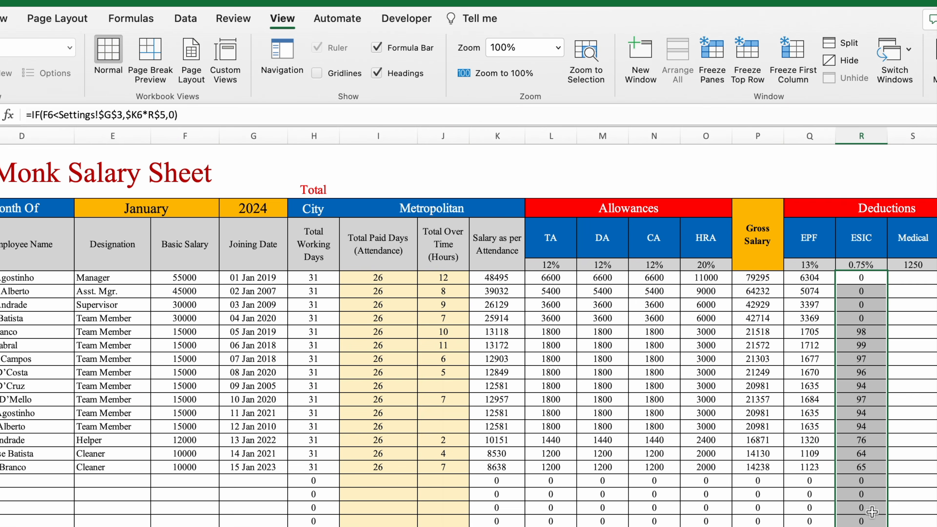
pyautogui.click(865, 331)
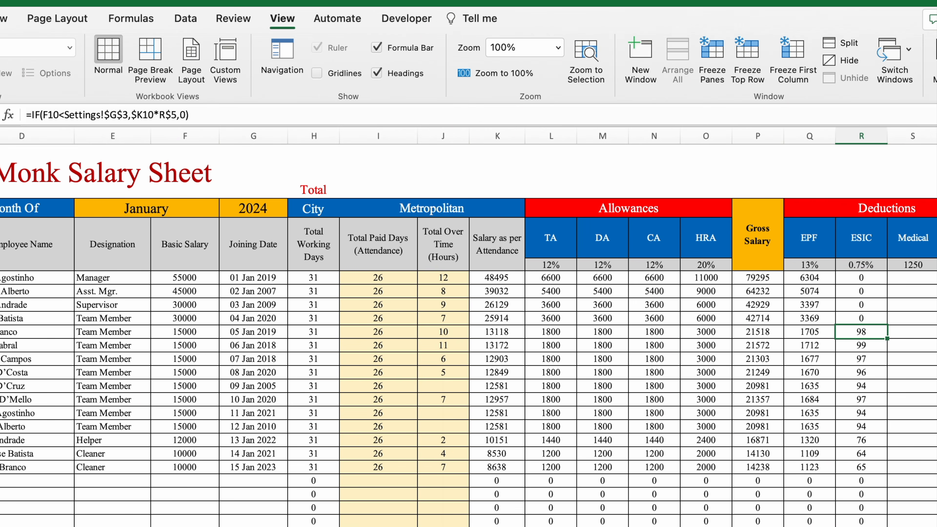
pyautogui.click(1, 332)
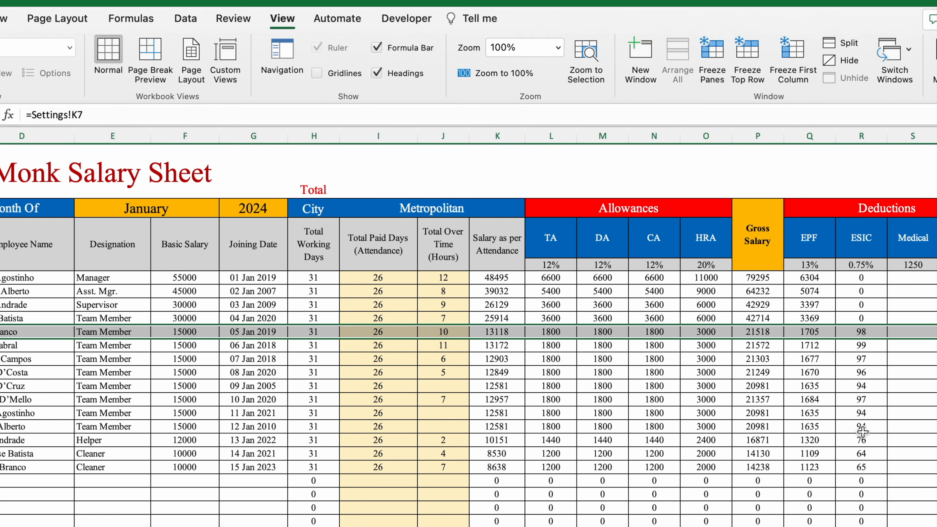
# Enter =$S$5 in the first Medical cell, S6, as a fully locked reference to the medical amount
pyautogui.click(914, 280)
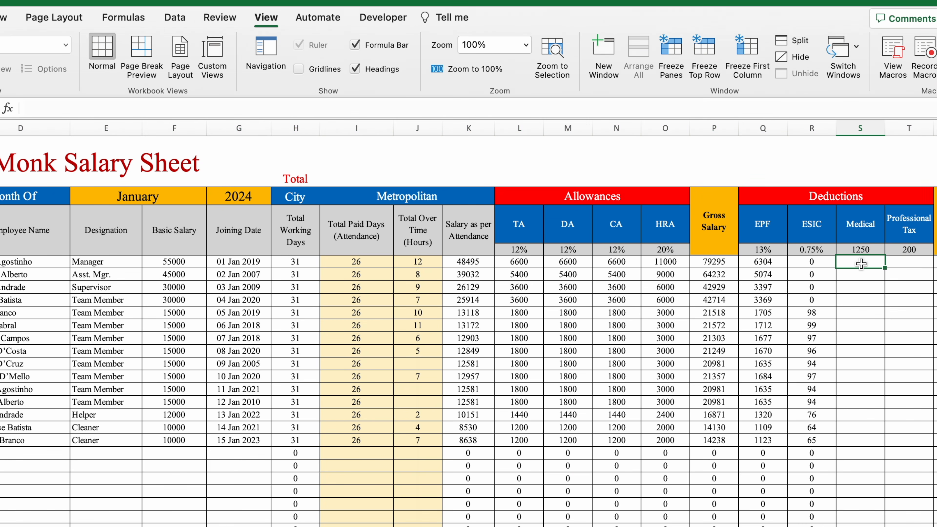
pyautogui.write('=')
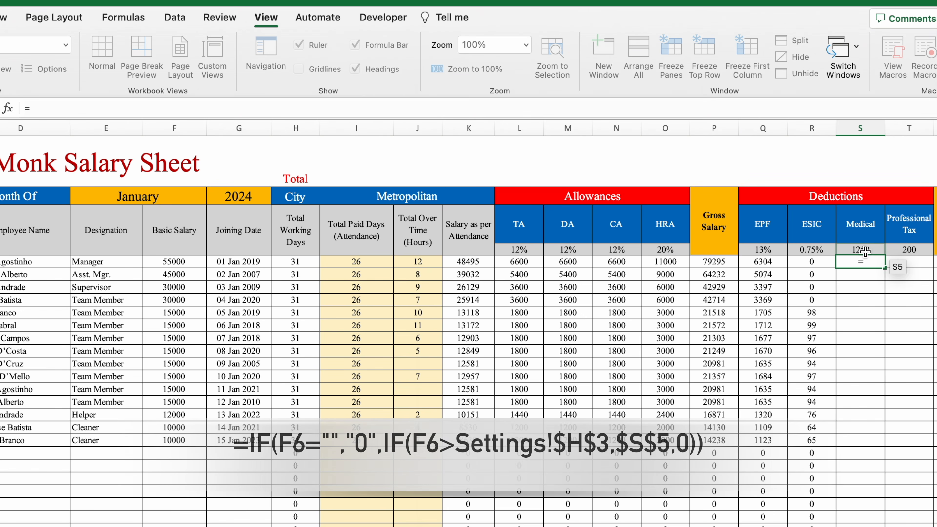
pyautogui.click(866, 250)
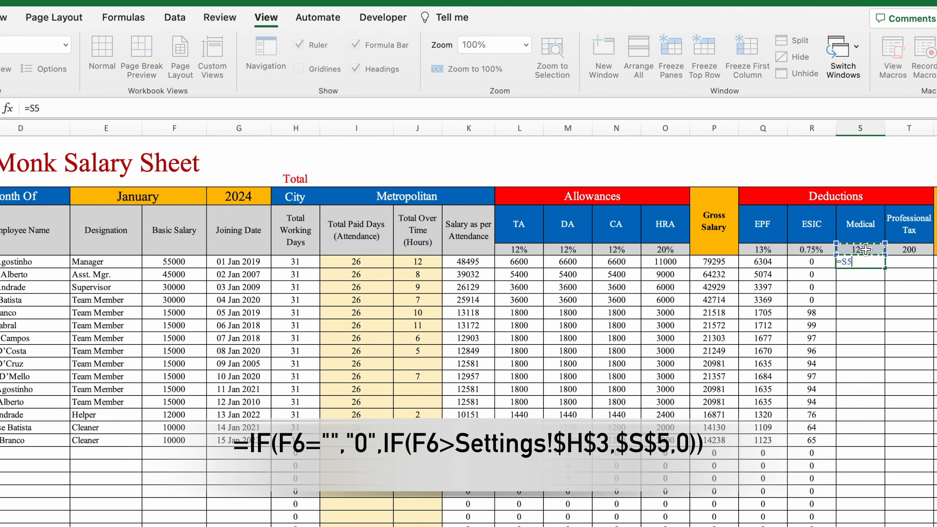
pyautogui.press('F4')
pyautogui.press('Return')
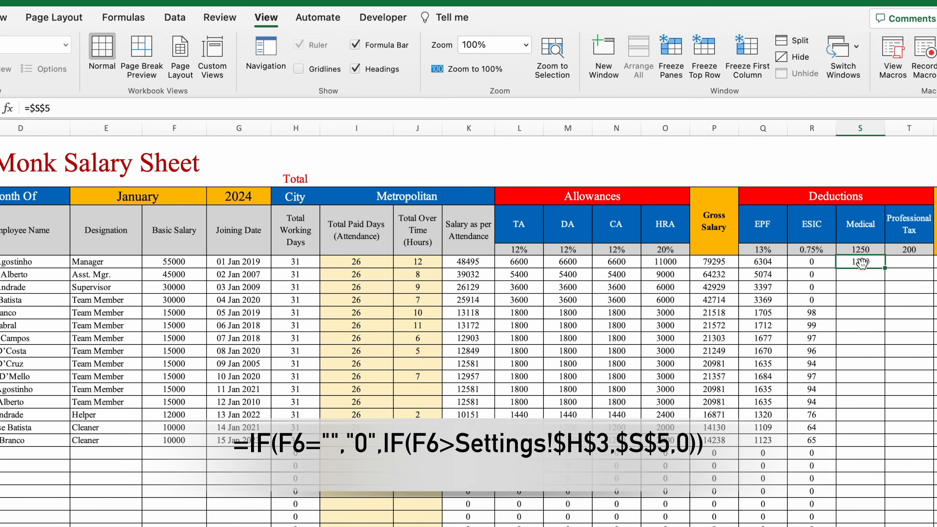
# Wrap the Medical reference in S6 in an IF on basic salary, giving =IF(F6>Settings!$H$3,$S$5,0)
pyautogui.click(29, 109)
pyautogui.write('IF')
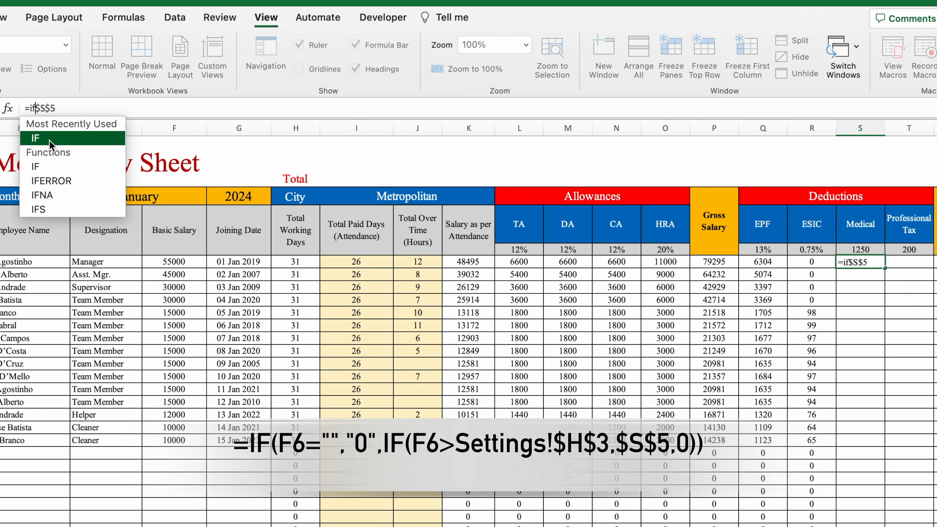
pyautogui.doubleClick(49, 141)
pyautogui.click(182, 262)
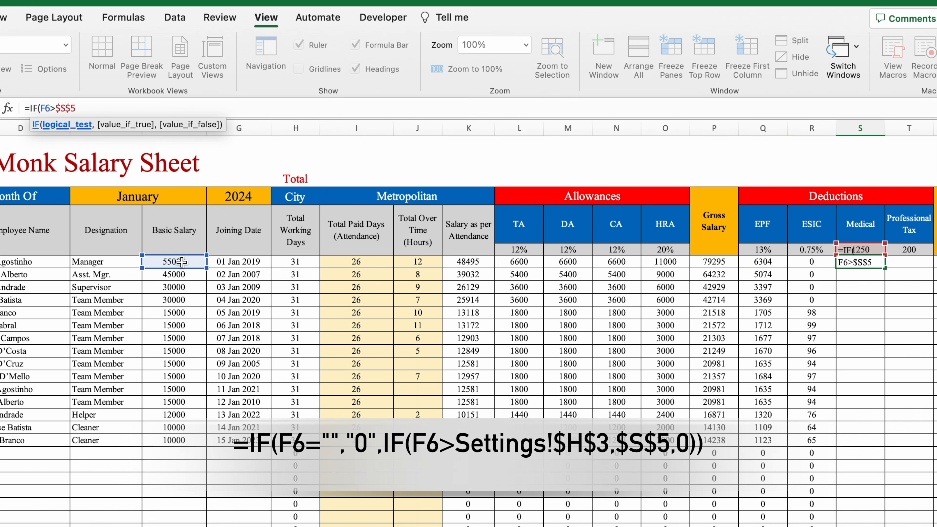
pyautogui.click(56, 525)
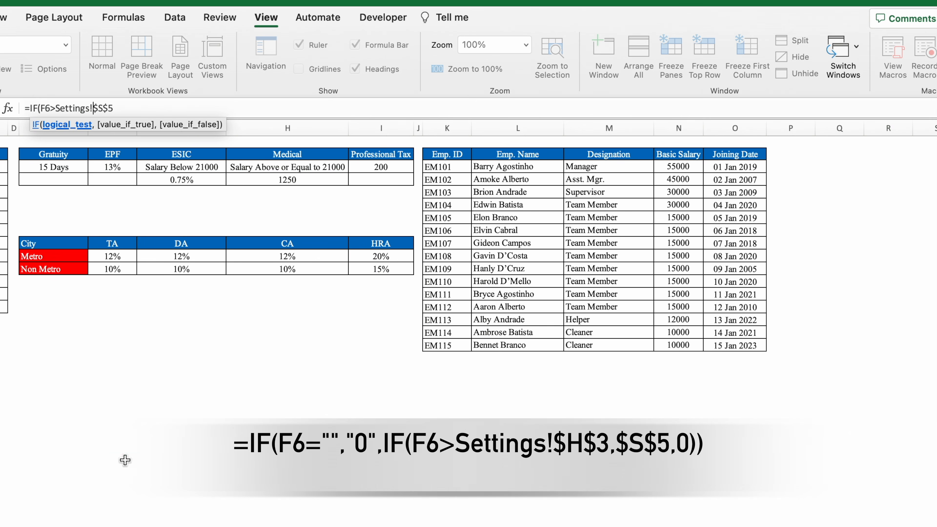
pyautogui.click(323, 165)
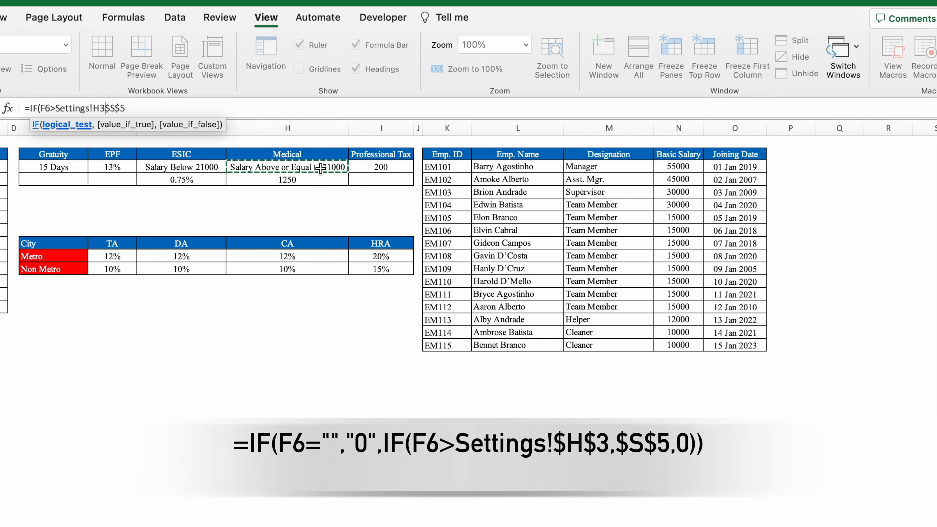
pyautogui.press('F4')
pyautogui.write(',')
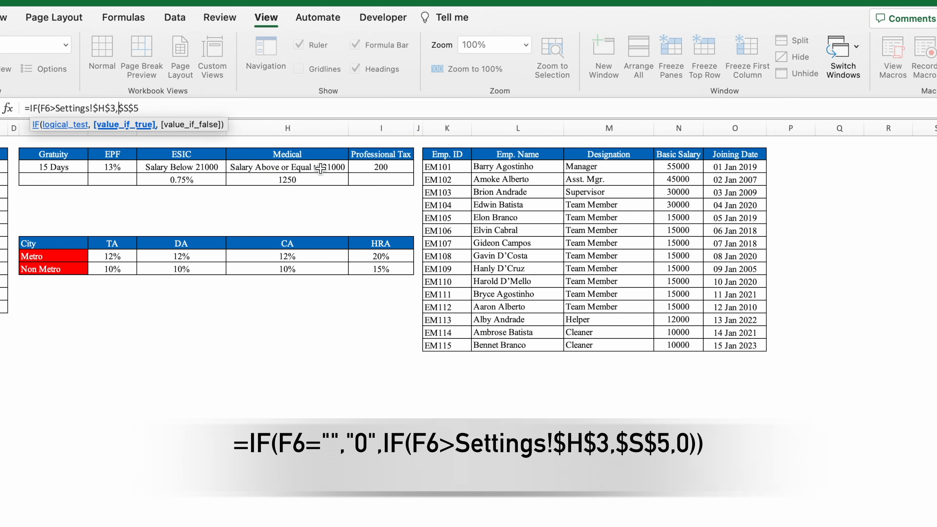
pyautogui.click(241, 108)
pyautogui.write(',0)')
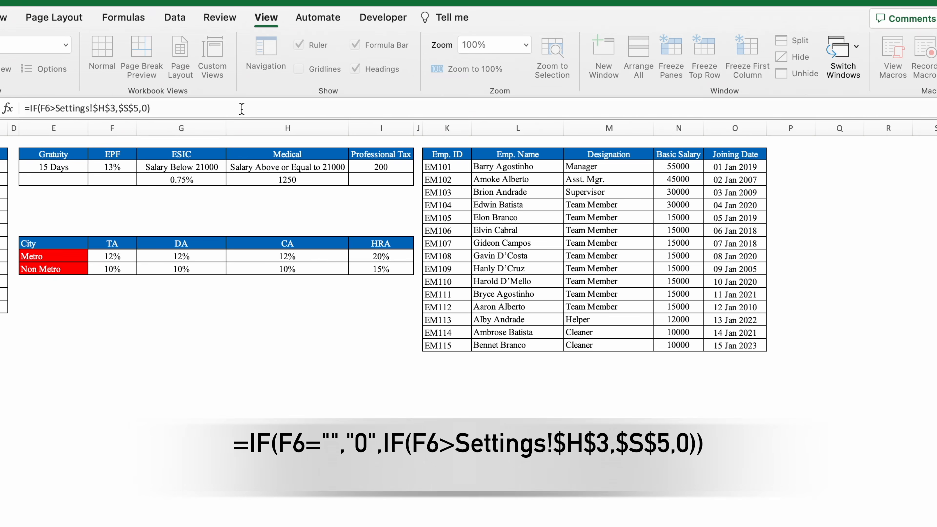
pyautogui.press('Return')
# Fill the Medical formula from S6 down its column and check the first four employee rows and the blank row's cell S21
pyautogui.click(860, 261)
pyautogui.moveTo(885, 268); pyautogui.dragTo(885, 525)
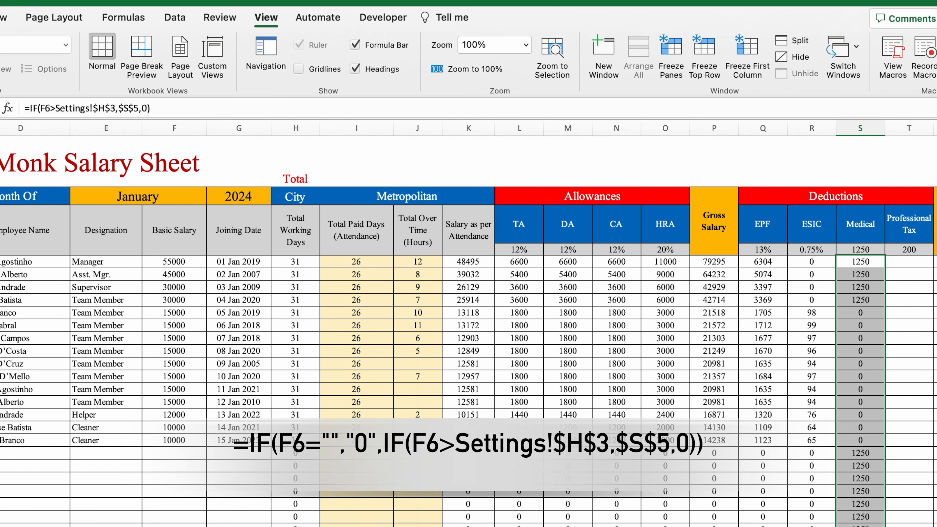
pyautogui.click(0, 262)
pyautogui.moveTo(0, 262); pyautogui.dragTo(0, 300)
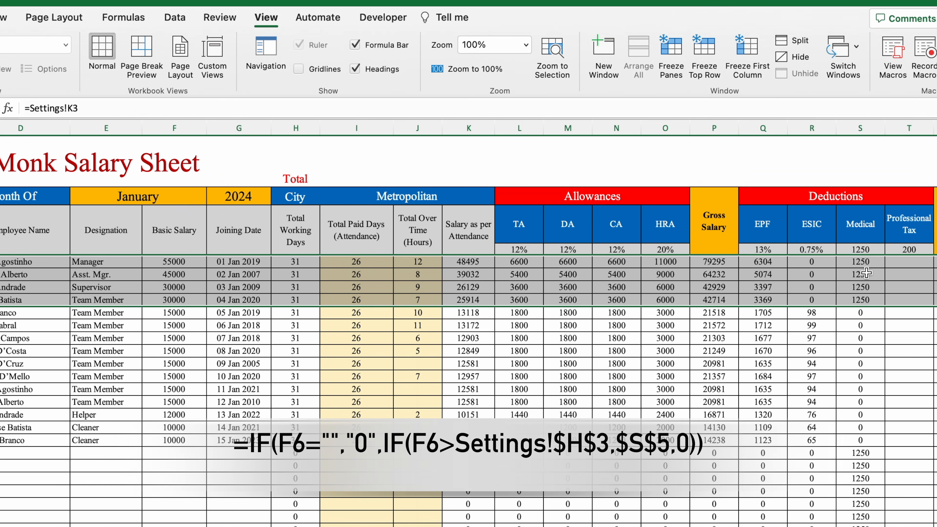
pyautogui.click(866, 455)
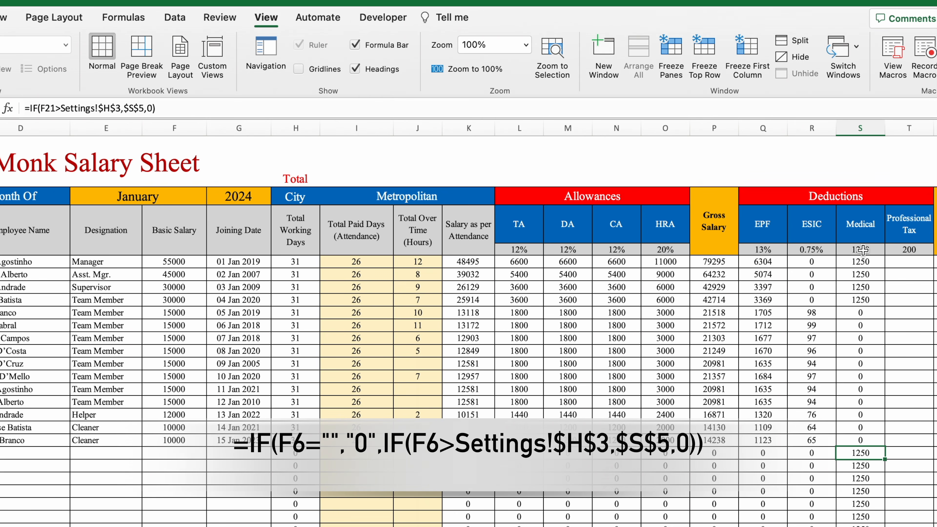
# Add a blank-salary check to the Medical formula in S6, giving =IF(F6="","0",IF(F6>Settings!$H$3,$S$5,0)), and fill it down the column
pyautogui.click(863, 262)
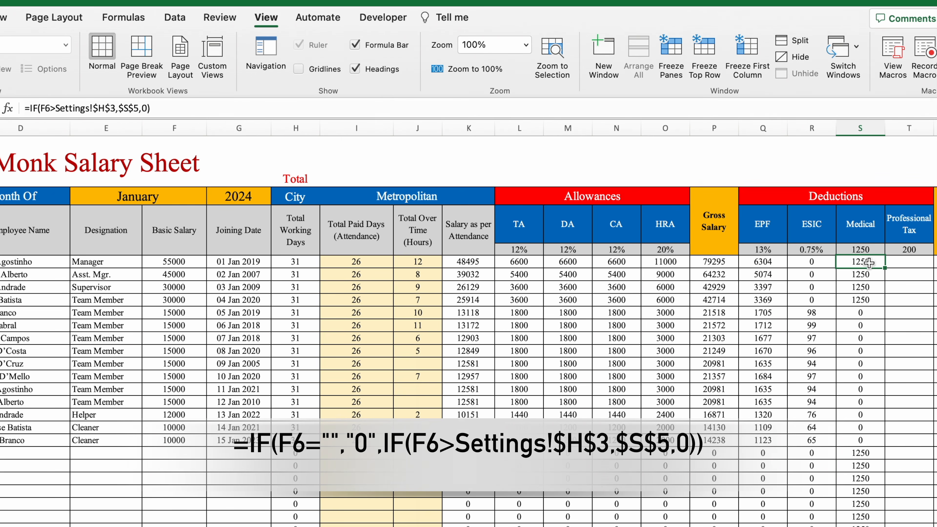
pyautogui.click(29, 108)
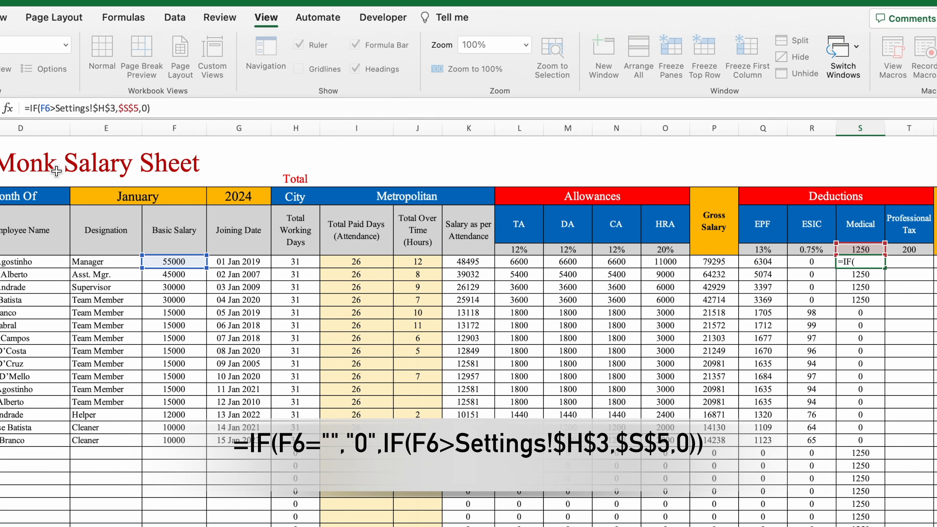
pyautogui.write('IF(')
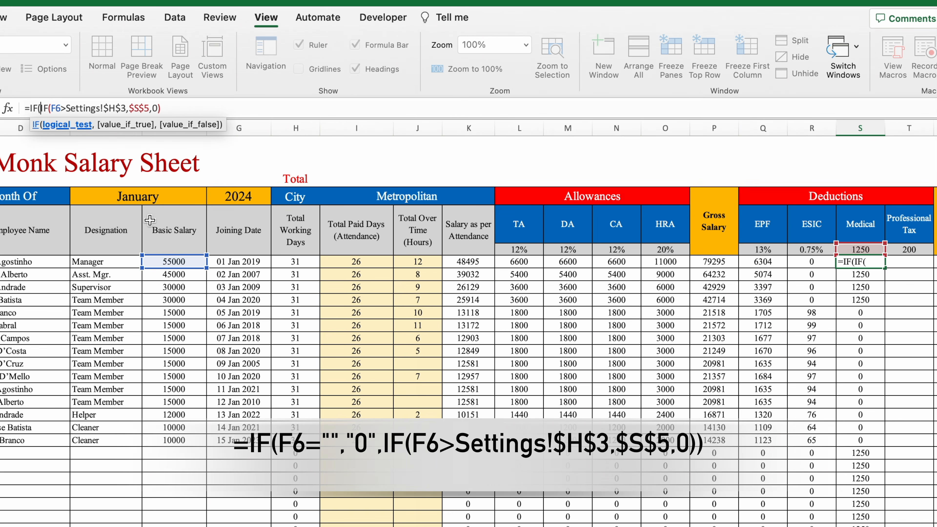
pyautogui.click(172, 262)
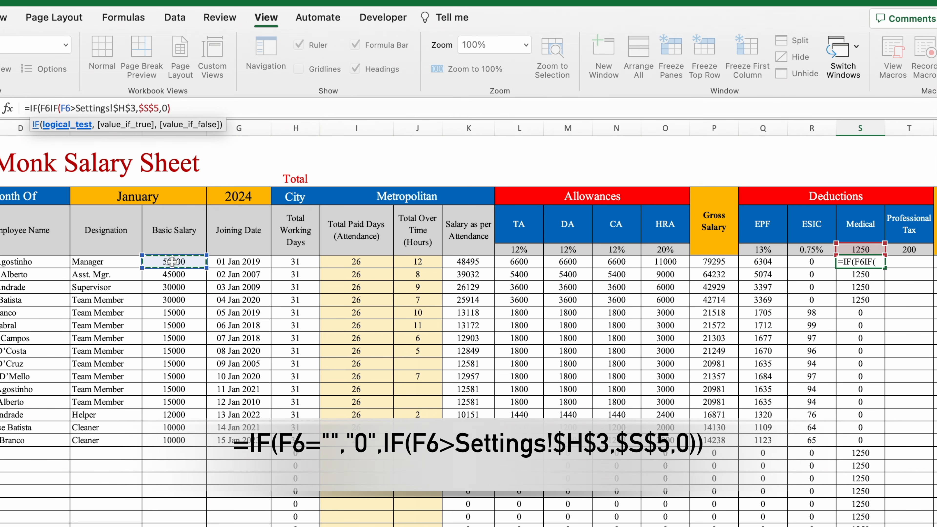
pyautogui.write('=""')
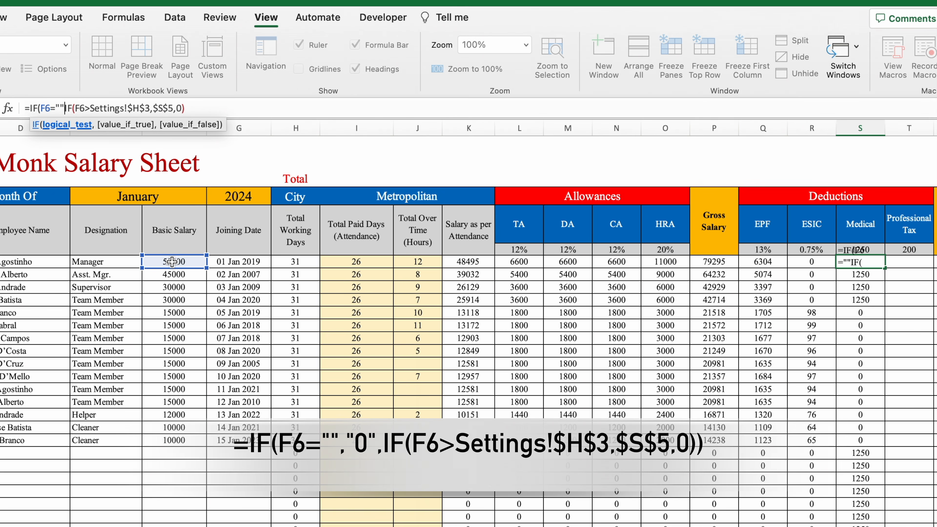
pyautogui.write(',')
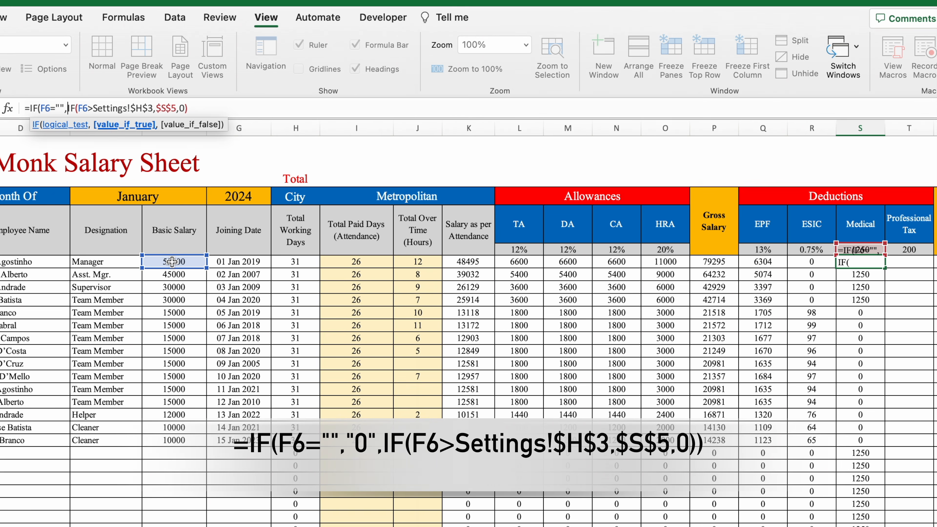
pyautogui.write('"')
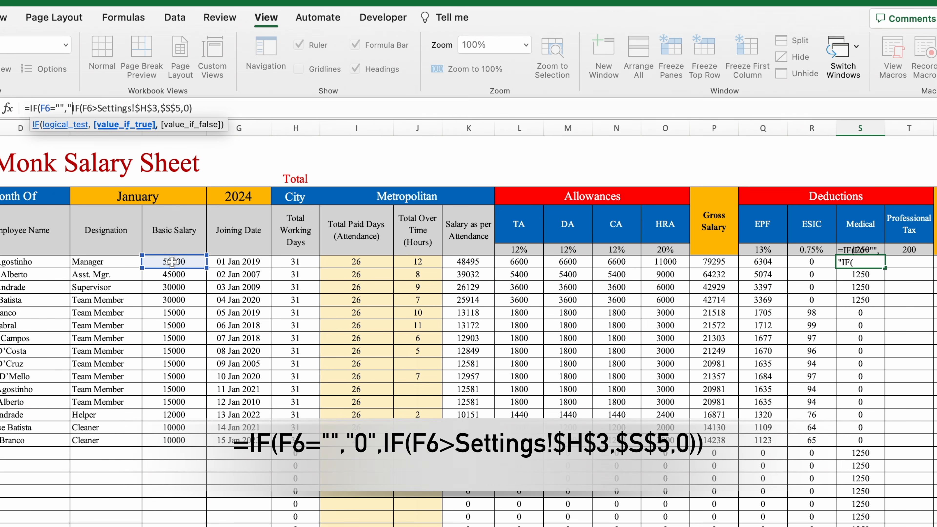
pyautogui.write('0"')
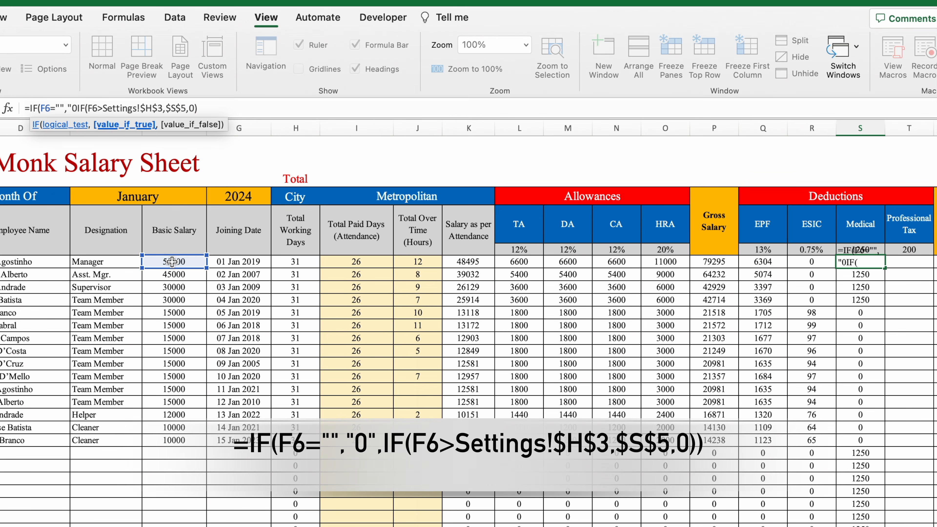
pyautogui.write(',')
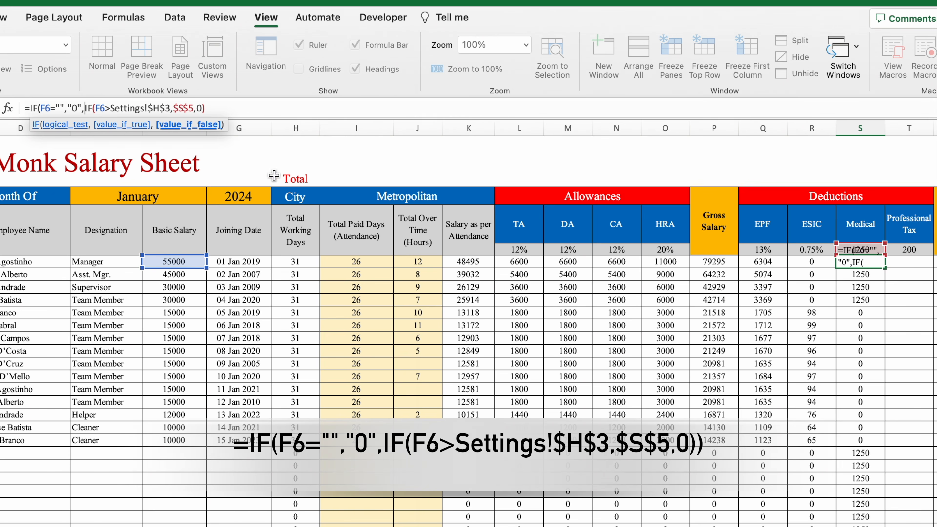
pyautogui.click(231, 107)
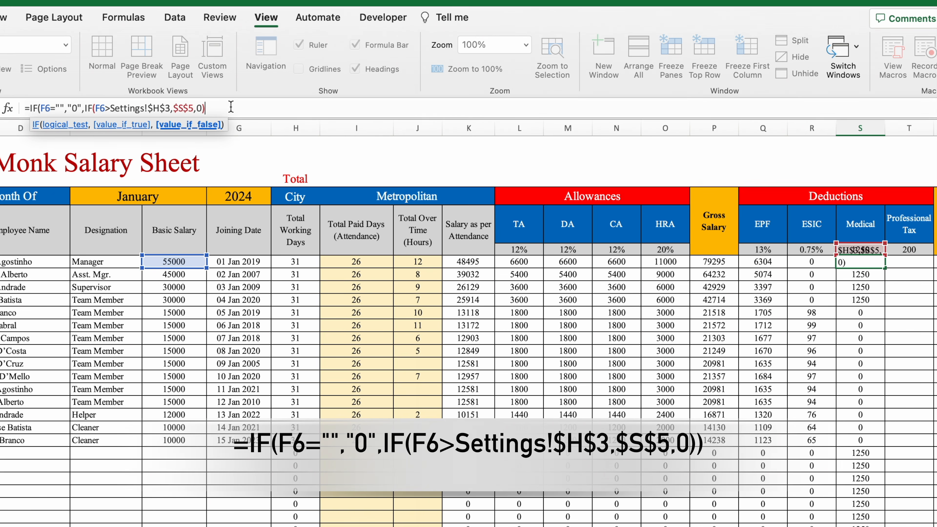
pyautogui.write(')')
pyautogui.press('Return')
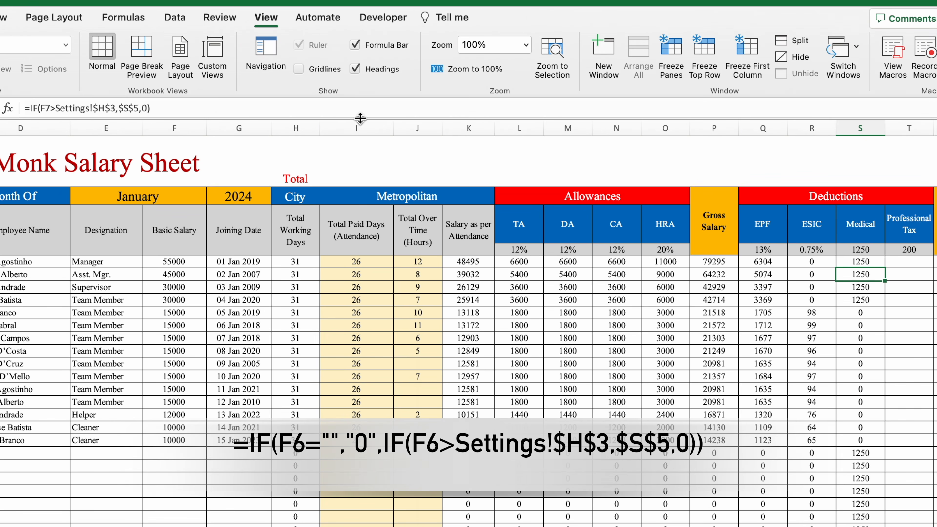
pyautogui.click(860, 261)
pyautogui.moveTo(885, 268); pyautogui.dragTo(883, 526)
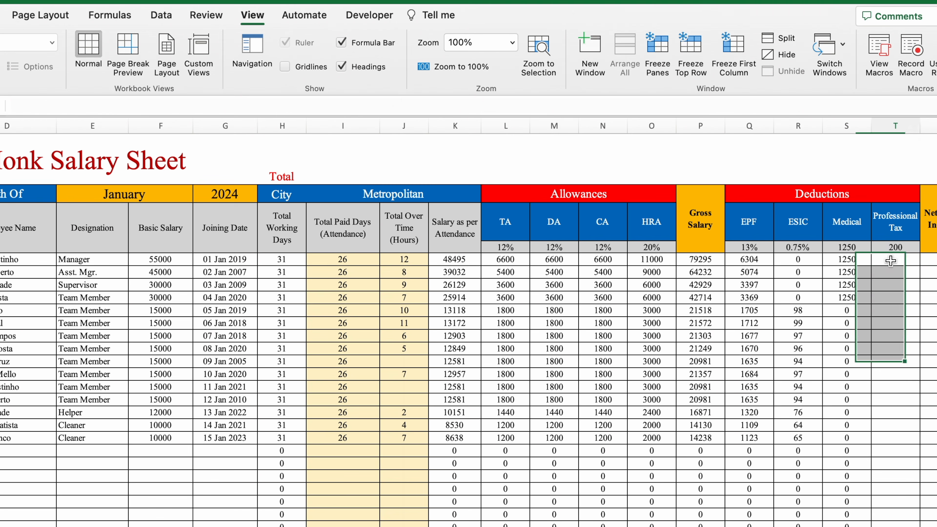
# Enter =$T$5 in the first Professional Tax cell, T6, as a fully locked reference and fill it down the column
pyautogui.click(904, 263)
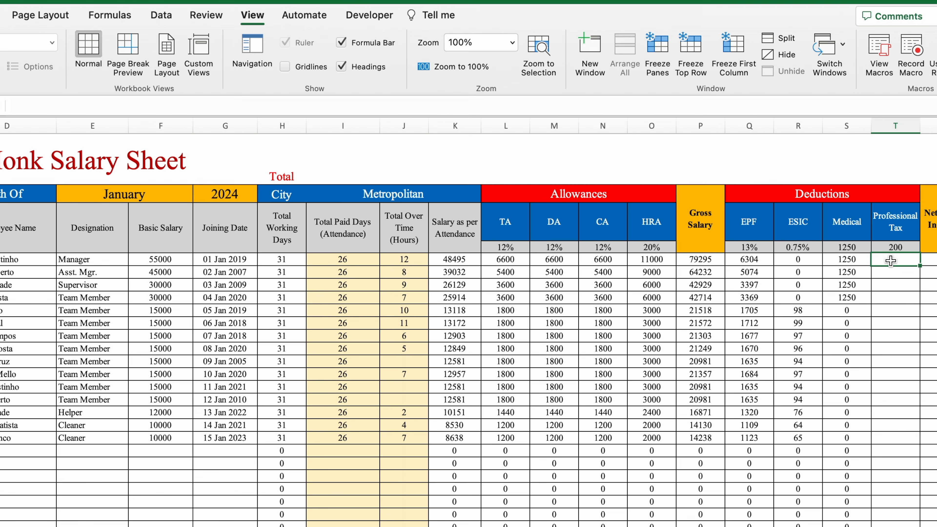
pyautogui.write('=')
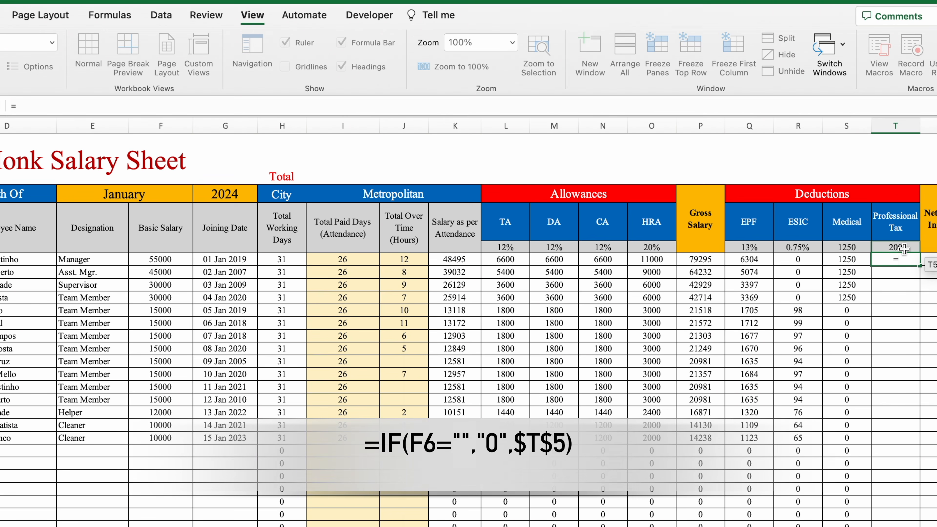
pyautogui.click(904, 247)
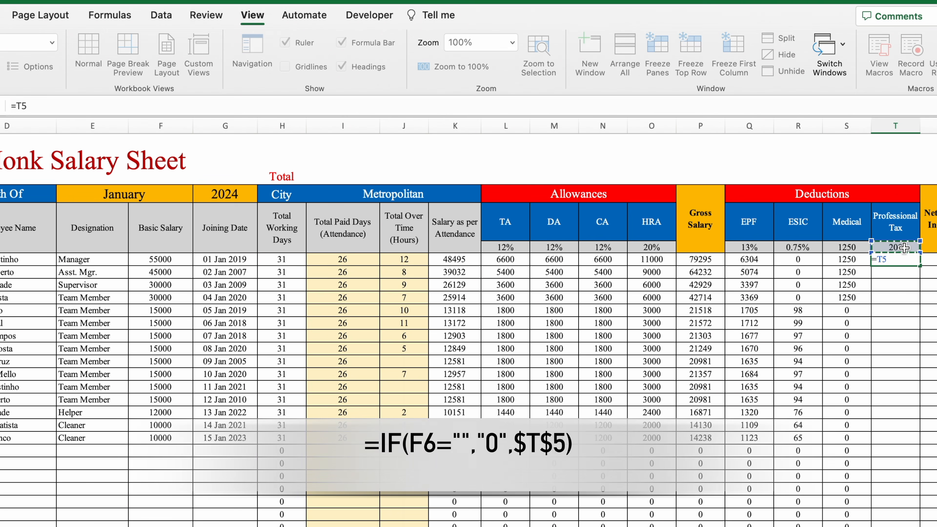
pyautogui.press('F4')
pyautogui.press('Return')
pyautogui.click(915, 263)
pyautogui.moveTo(915, 263); pyautogui.dragTo(917, 526)
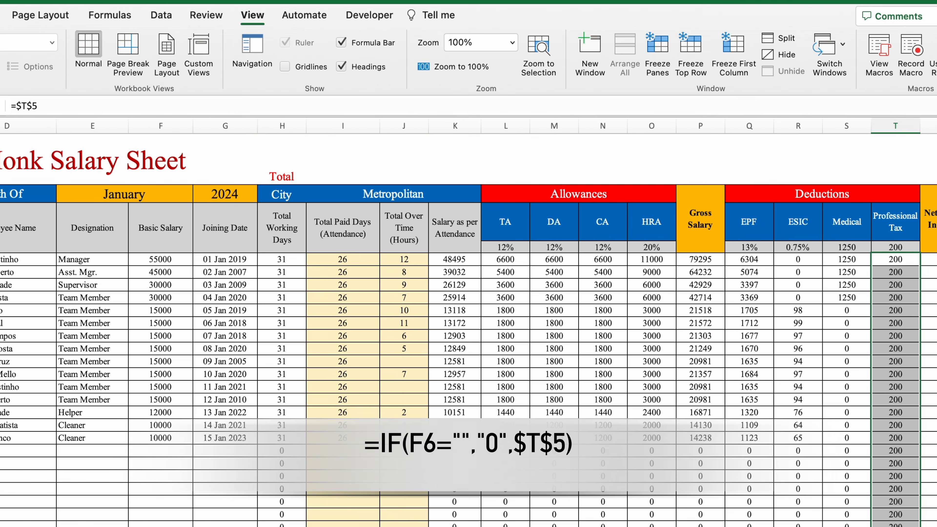
# Wrap the Professional Tax reference in T6 in a blank-salary check, giving =IF(F6="","0",$T$5), and refill the column with it
pyautogui.click(901, 259)
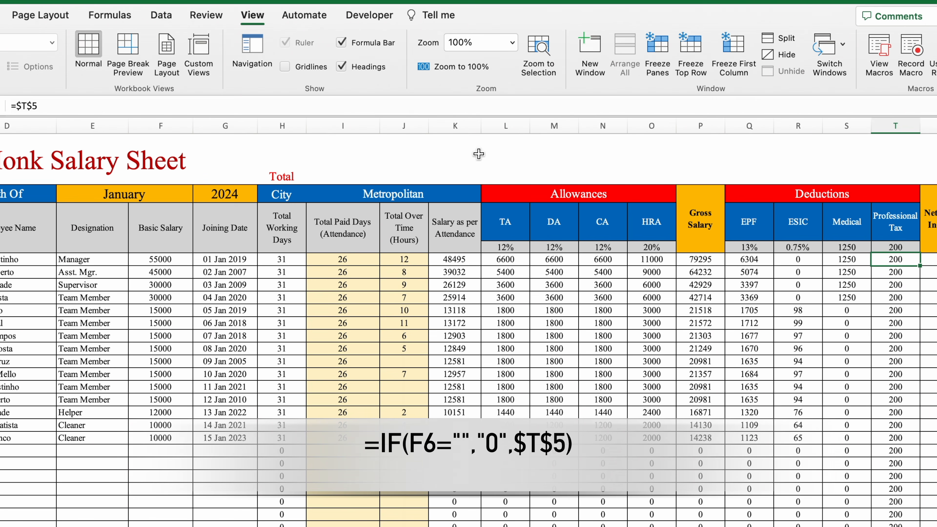
pyautogui.click(16, 107)
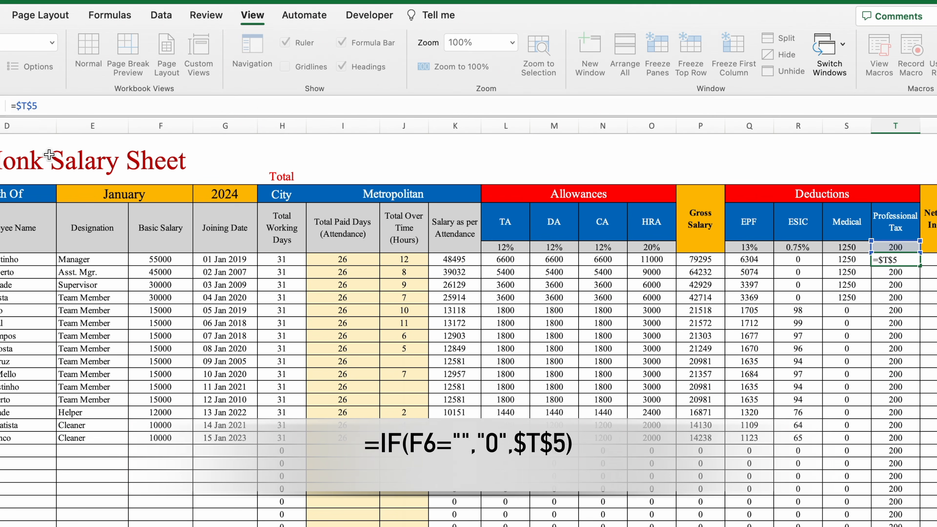
pyautogui.write('IF(')
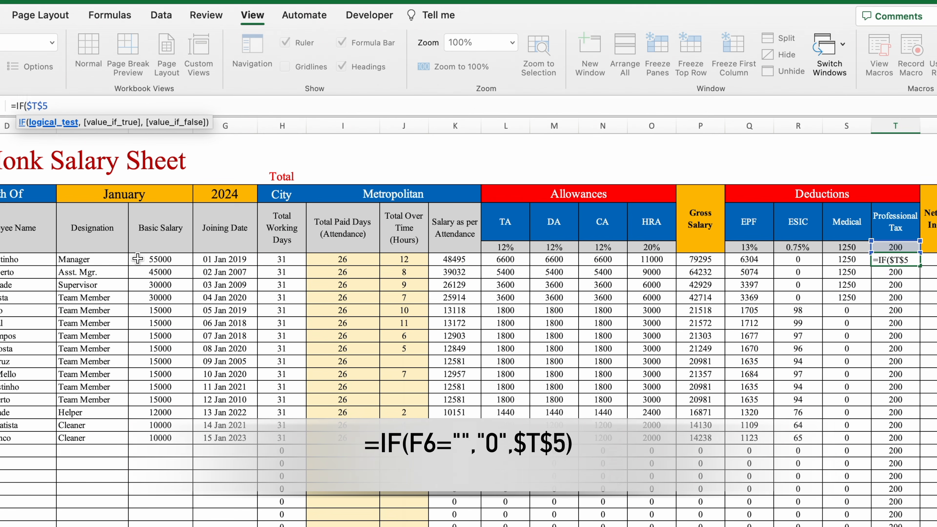
pyautogui.click(160, 260)
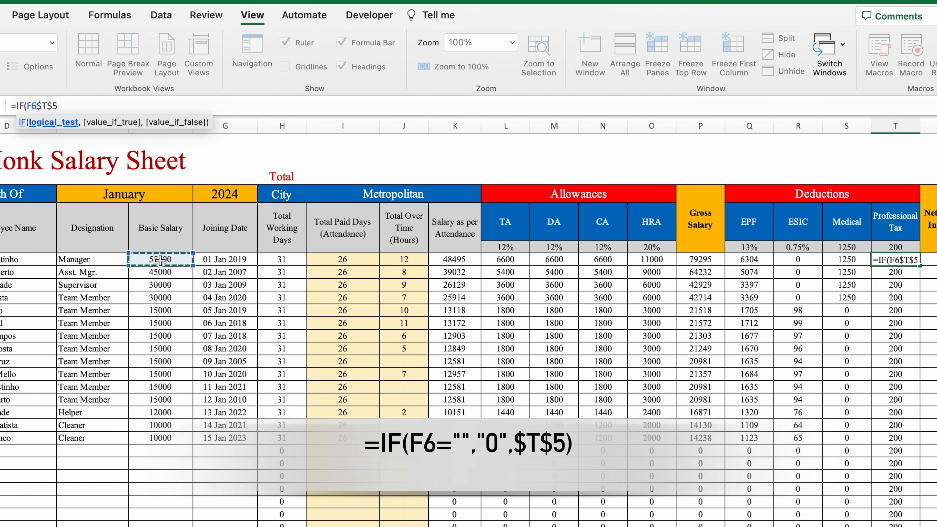
pyautogui.write('=""')
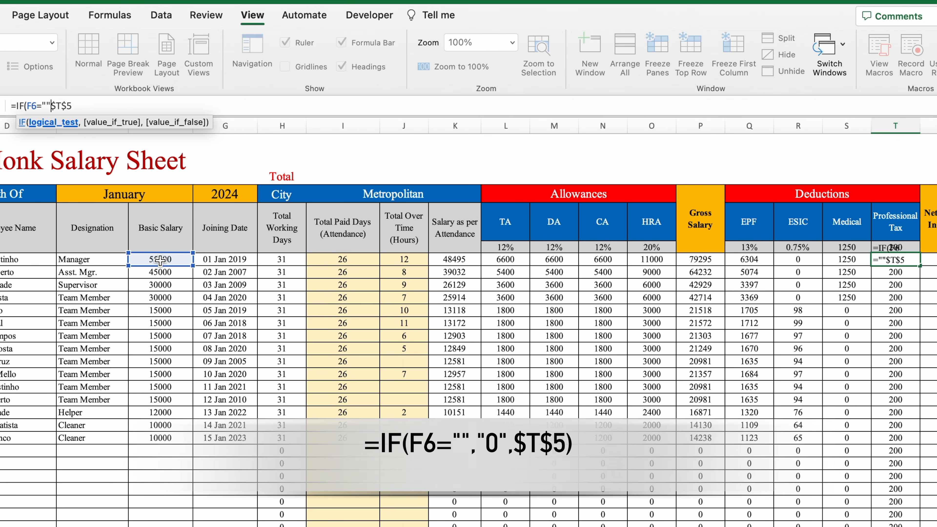
pyautogui.write(',')
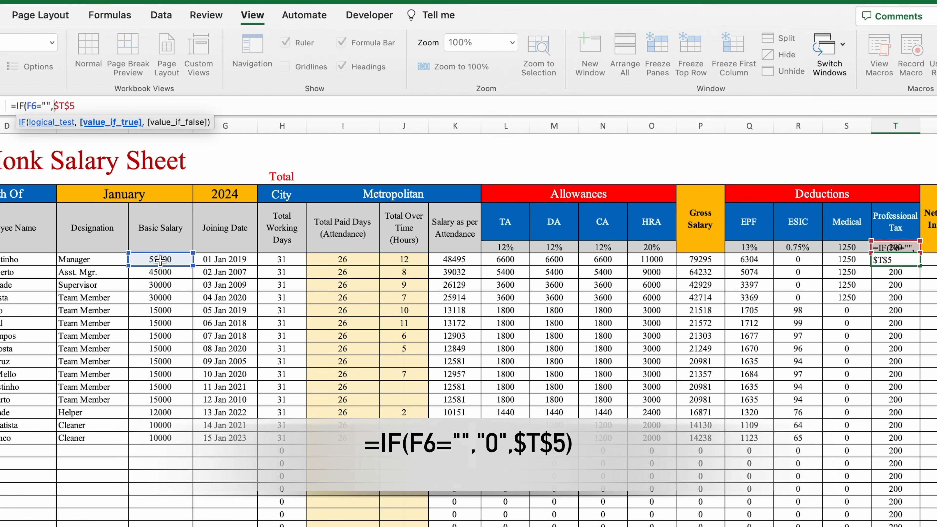
pyautogui.write('"')
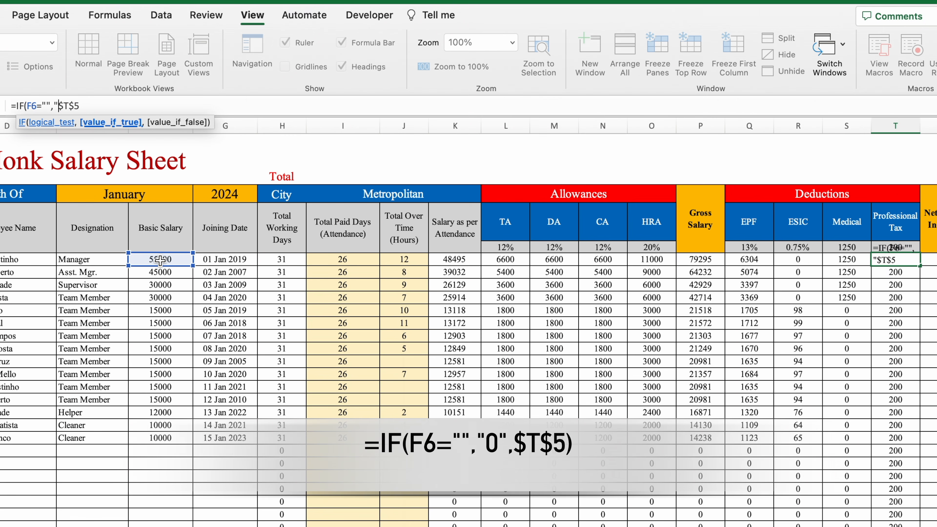
pyautogui.write('0",')
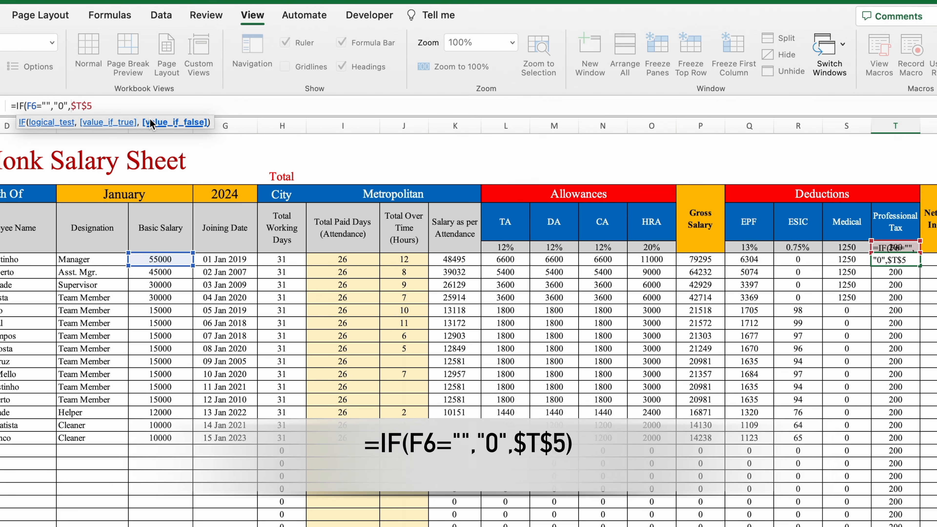
pyautogui.click(142, 106)
pyautogui.write(')')
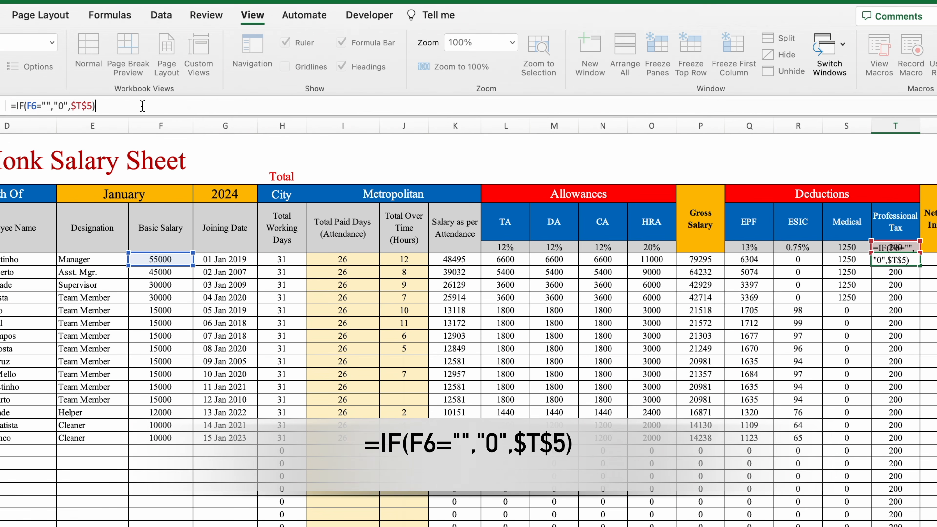
pyautogui.press('Return')
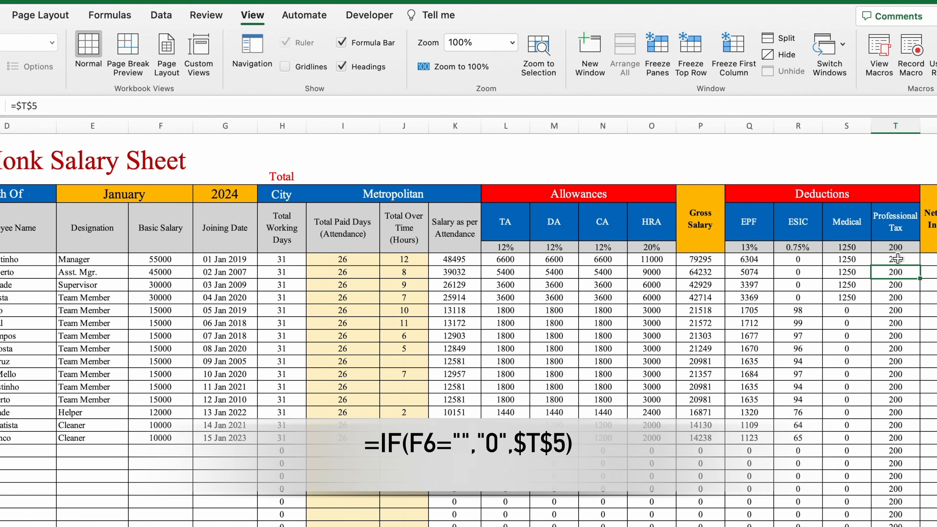
pyautogui.click(901, 259)
pyautogui.moveTo(920, 266); pyautogui.dragTo(920, 525)
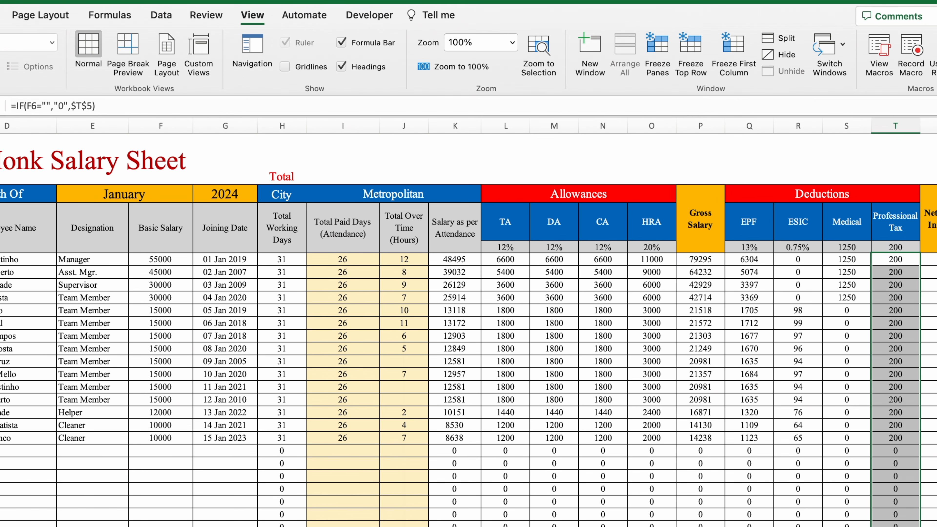
# Calculate the first employee's Net Salary In Hand in U6 as gross salary minus all four deductions, using =P6-Q6-R6-S6-T6
pyautogui.hscroll(4, 469, 321)
pyautogui.hscroll(1, 752, 261)
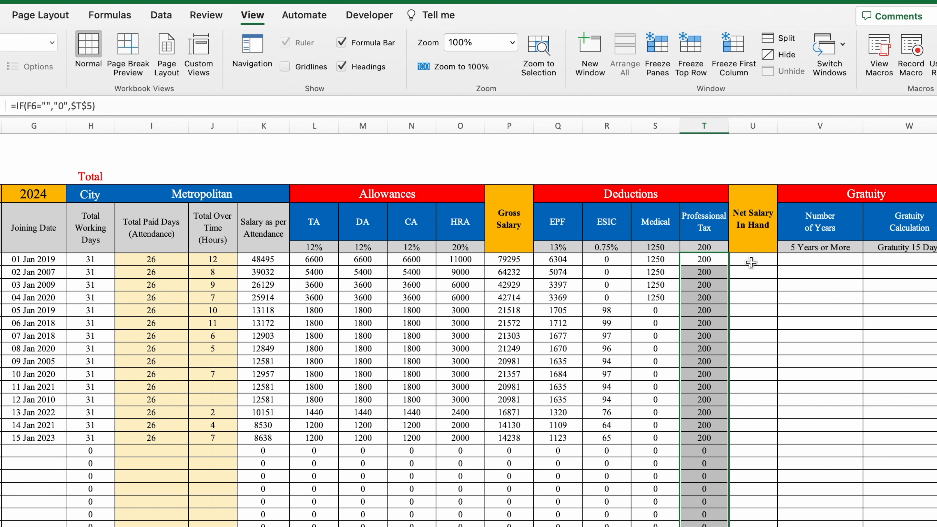
pyautogui.click(752, 262)
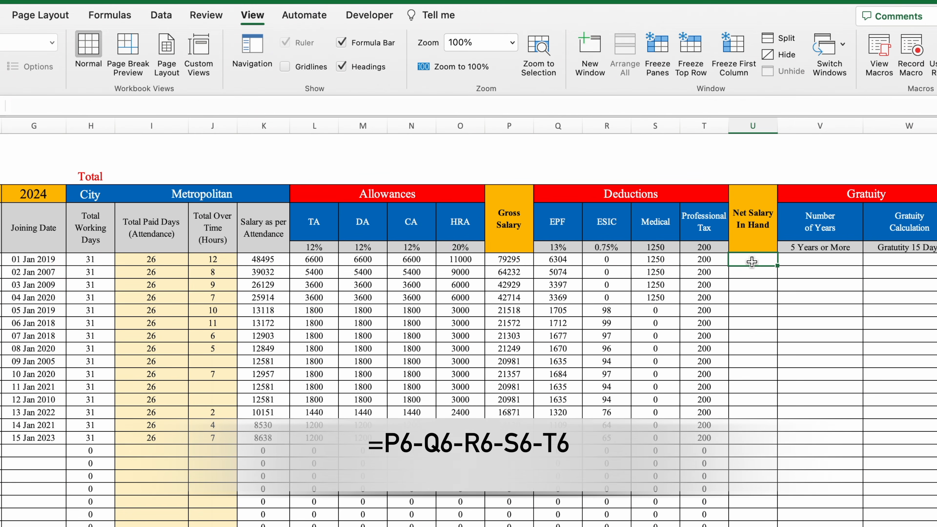
pyautogui.write('=')
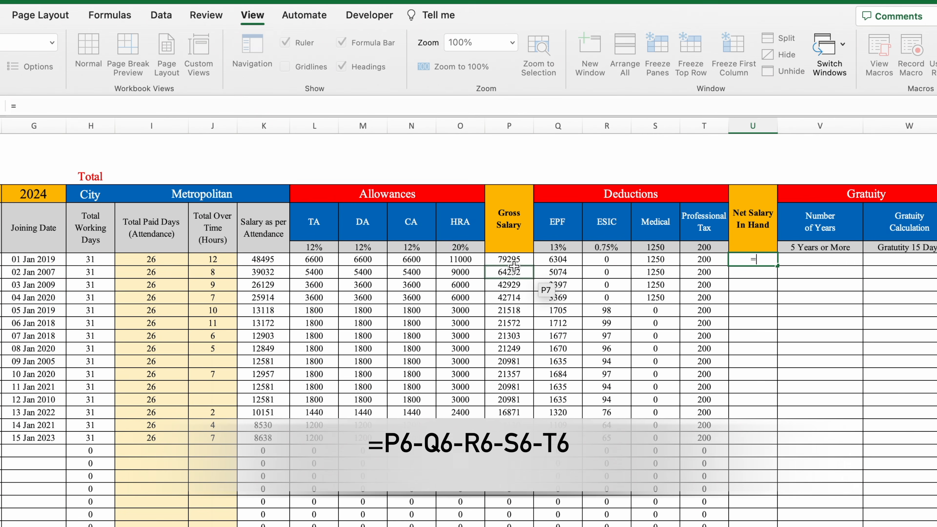
pyautogui.click(510, 260)
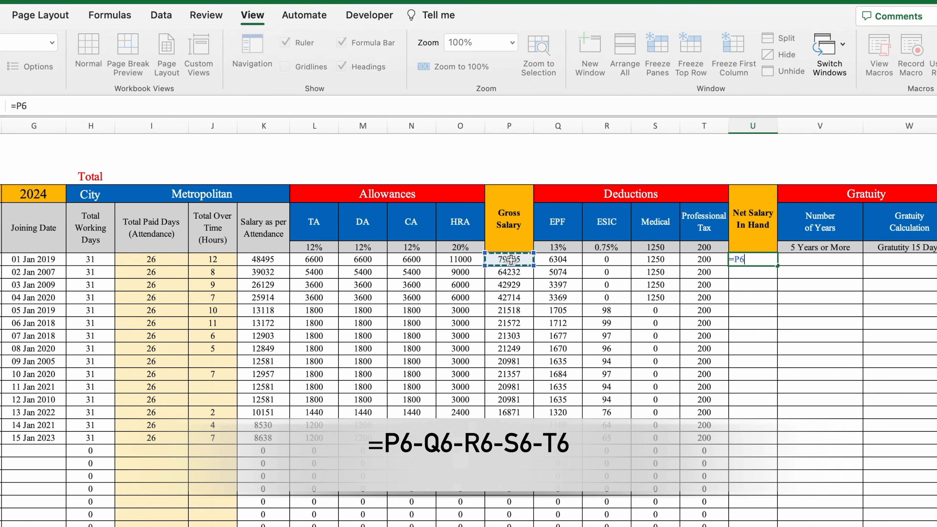
pyautogui.write('-')
pyautogui.click(556, 259)
pyautogui.write('-')
pyautogui.click(601, 260)
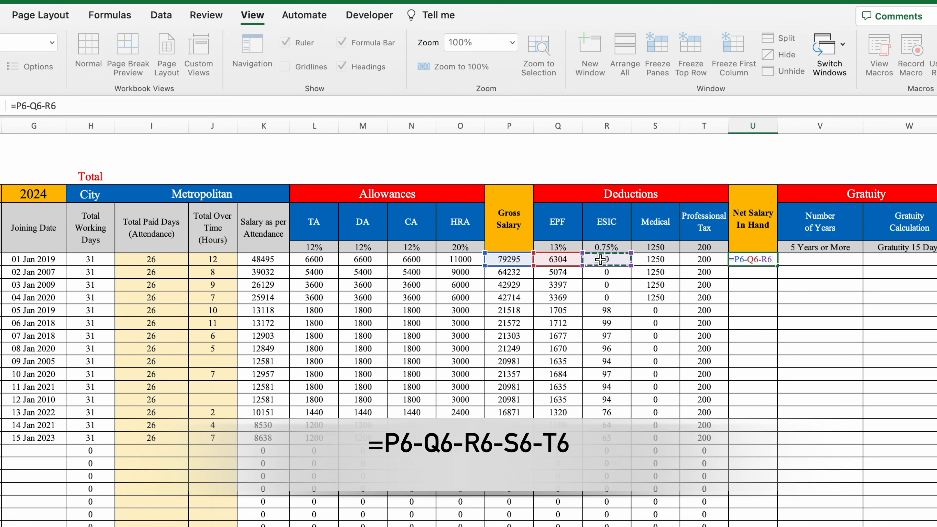
pyautogui.write('-')
pyautogui.click(654, 256)
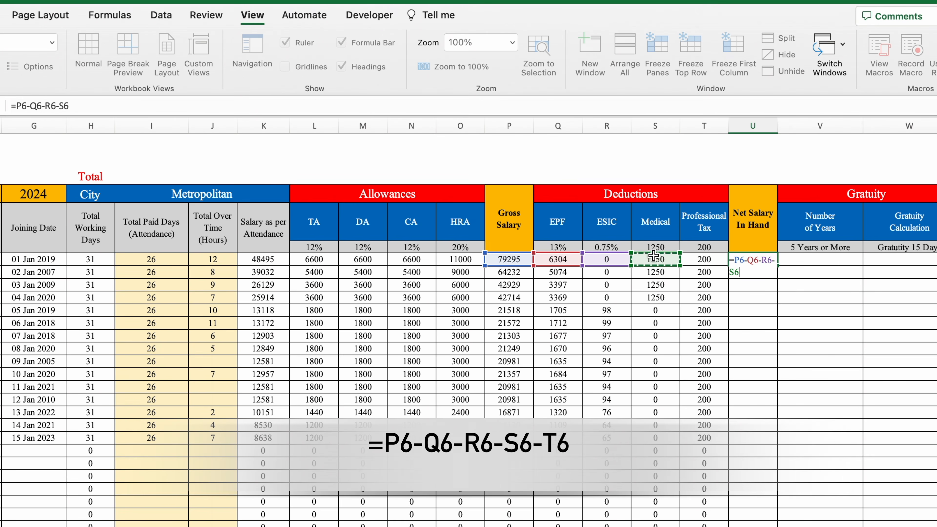
pyautogui.write('-')
pyautogui.click(701, 259)
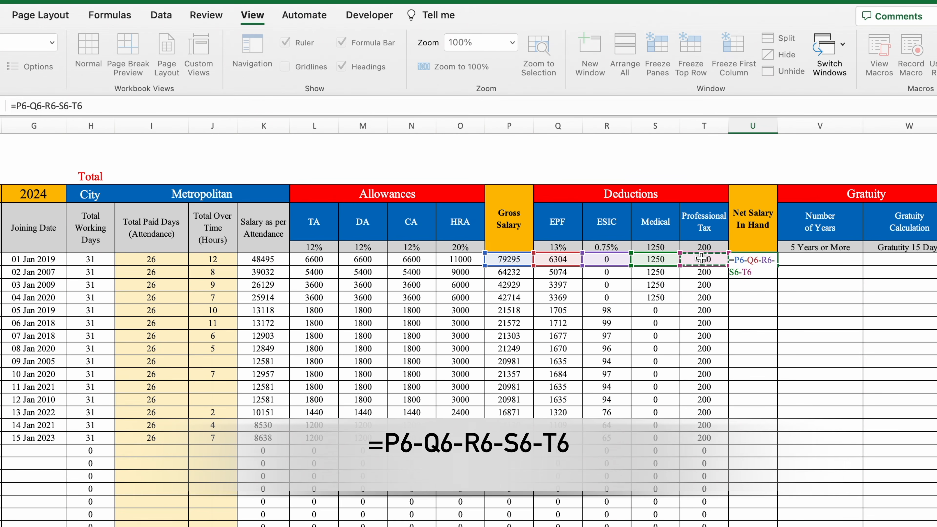
pyautogui.press('Return')
pyautogui.click(771, 262)
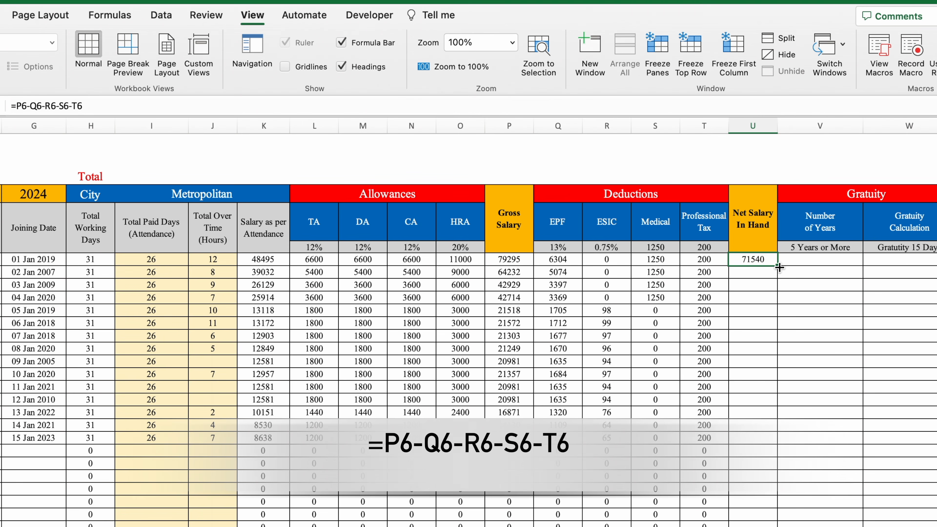
# Fill the Net Salary In Hand formula from U6 down the column for the remaining employees
pyautogui.moveTo(776, 265); pyautogui.dragTo(776, 524)
pyautogui.click(813, 262)
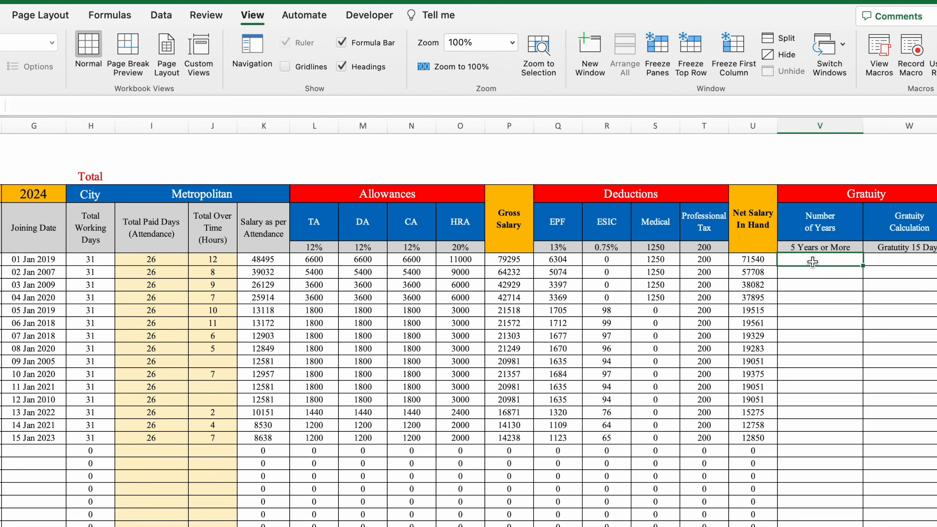
# Set the Number of Years threshold in V5 to 2 and reset that cell's number format to General
pyautogui.click(825, 248)
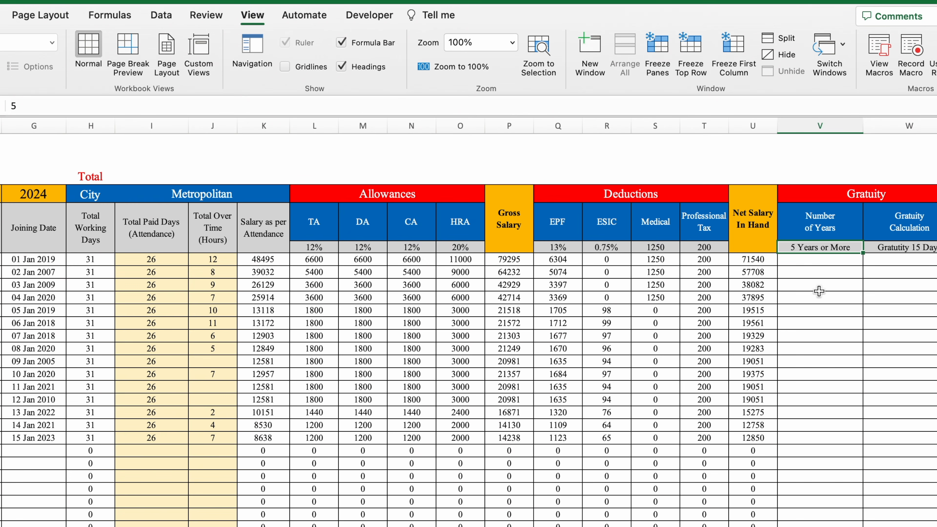
pyautogui.write('2')
pyautogui.press('Return')
pyautogui.click(494, 42)
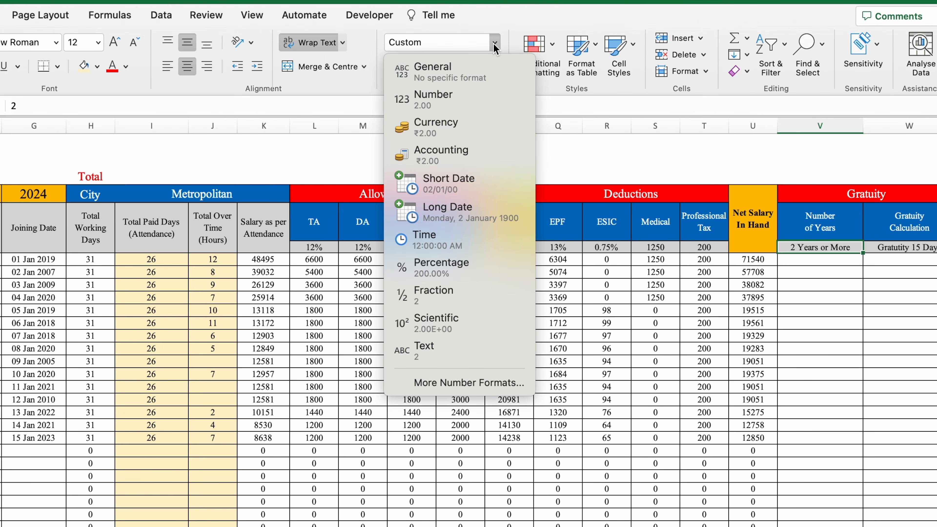
pyautogui.click(435, 70)
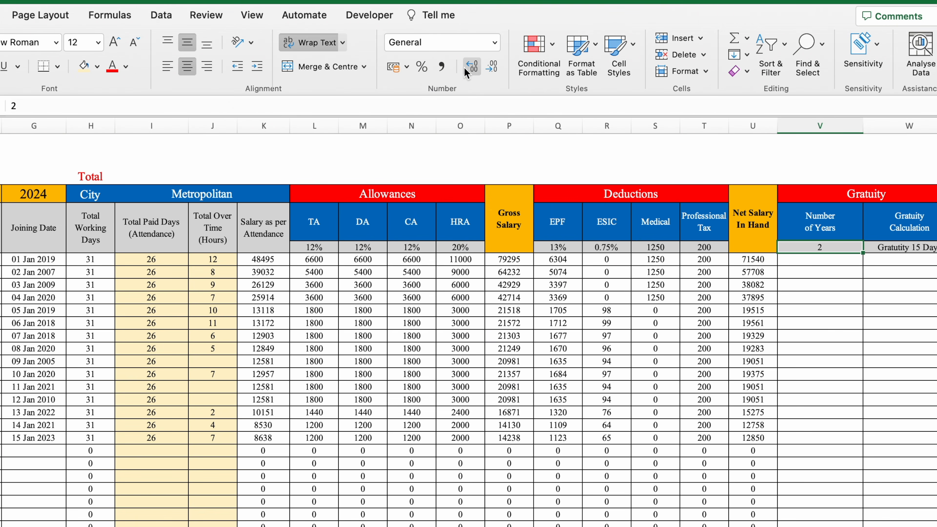
# Apply the custom number format # "Years or more" to the Number of Years threshold cell, V5
pyautogui.rightClick(831, 253)
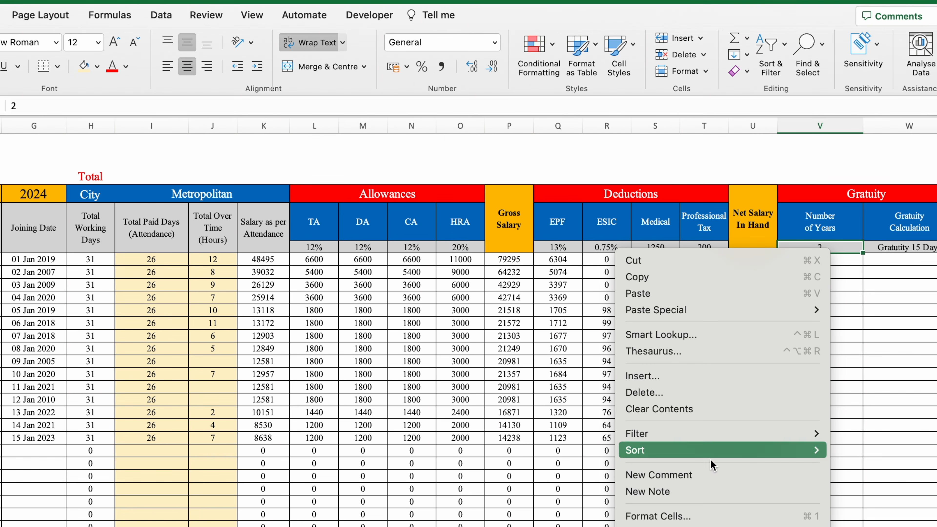
pyautogui.click(707, 516)
pyautogui.moveTo(786, 251); pyautogui.dragTo(408, 100)
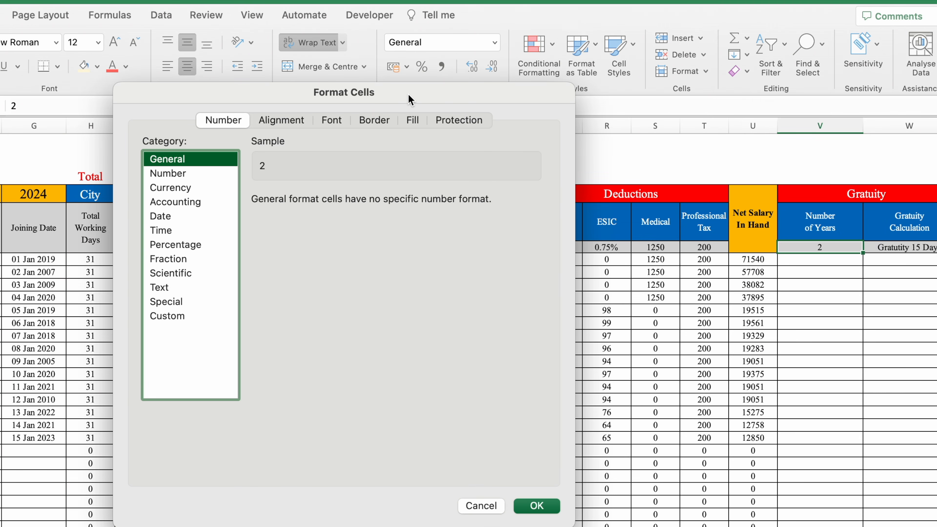
pyautogui.click(173, 320)
pyautogui.press('Tab')
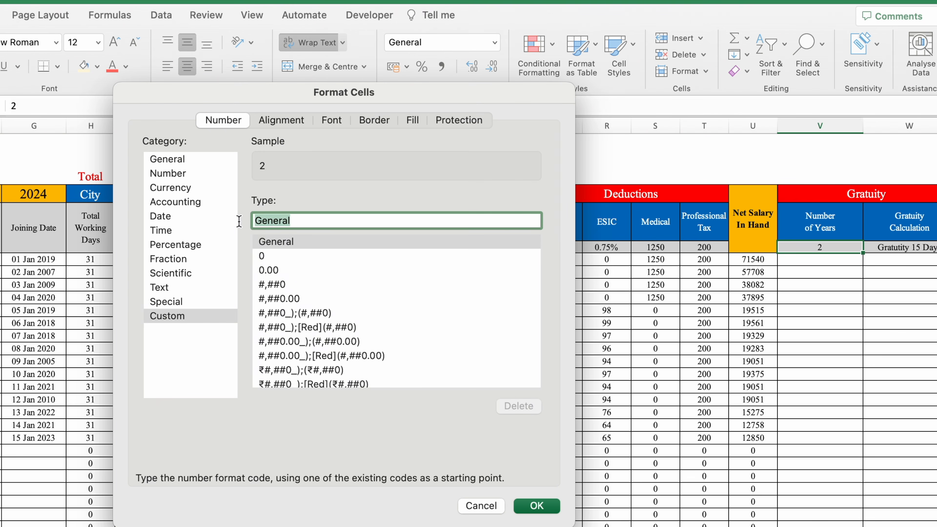
pyautogui.press('BackSpace')
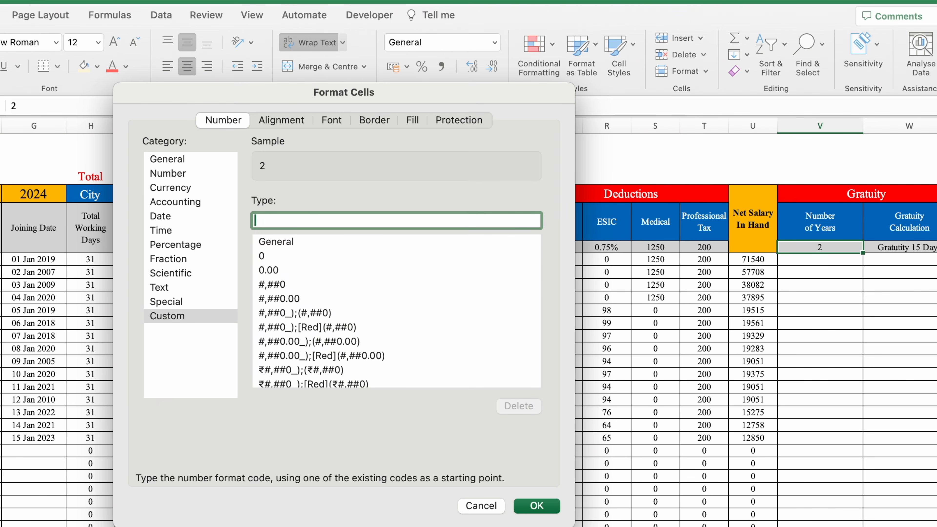
pyautogui.write('#')
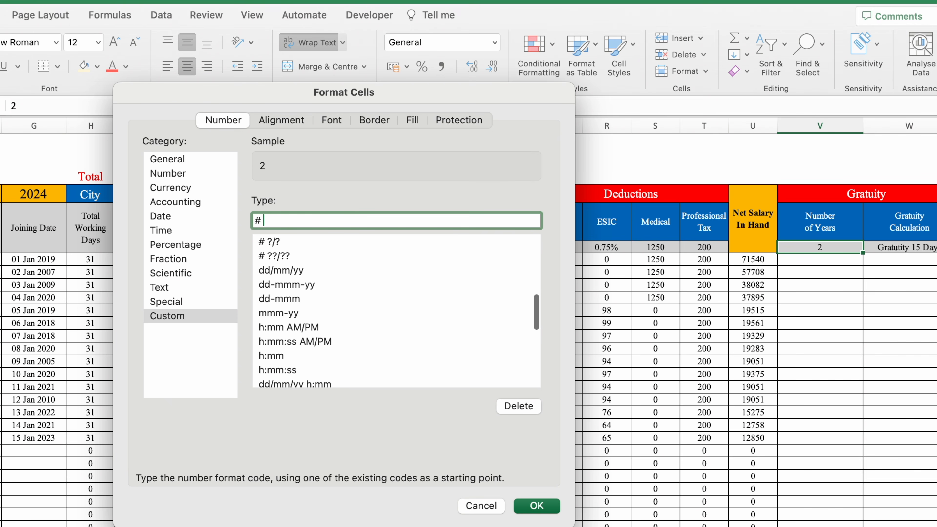
pyautogui.write(' "Years ')
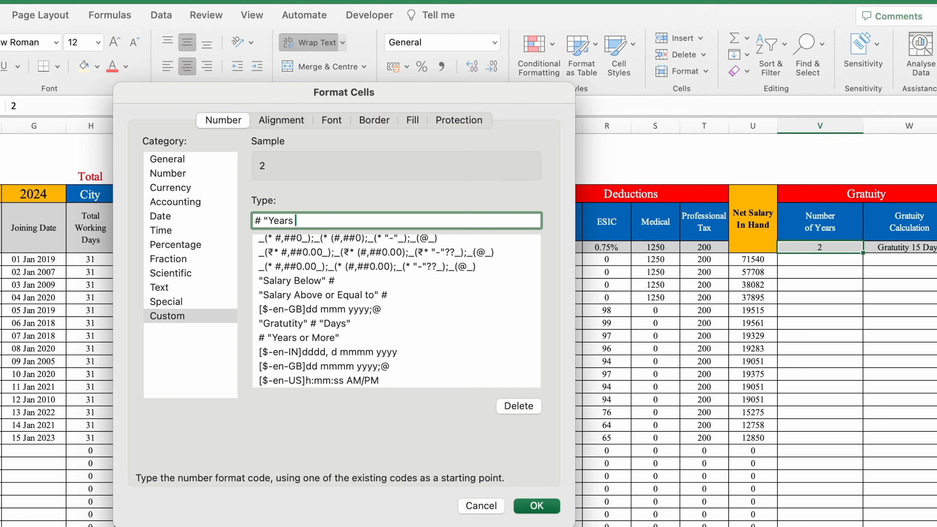
pyautogui.write('or mo')
pyautogui.write('re"')
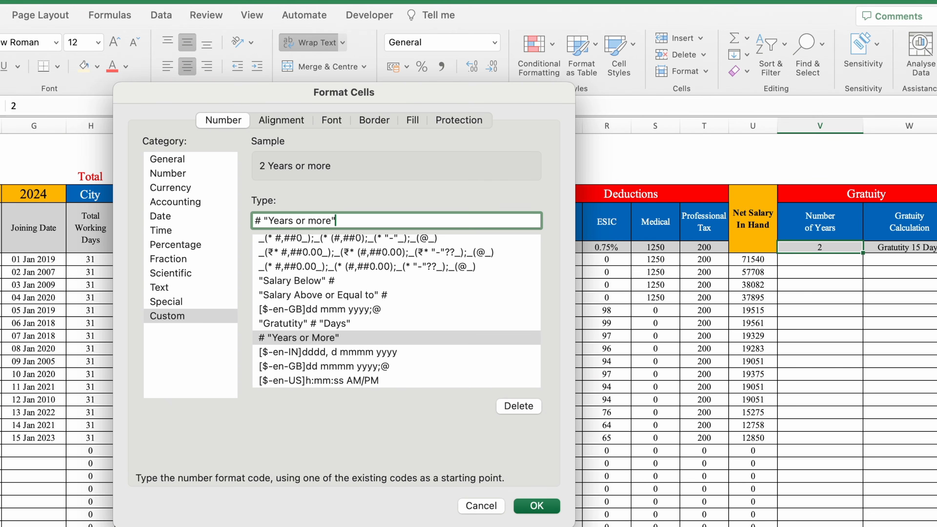
pyautogui.click(541, 509)
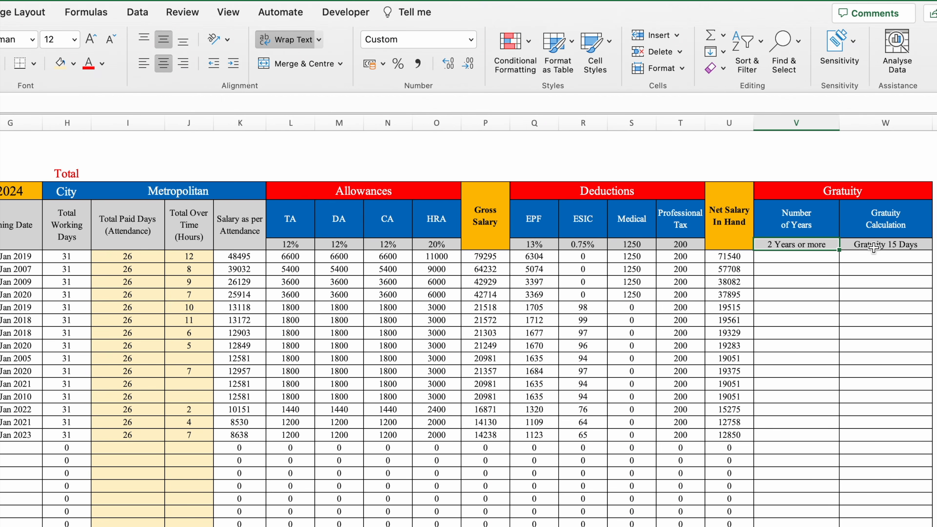
# Reset the number format of the gratuity days cell, W5, to General
pyautogui.click(874, 245)
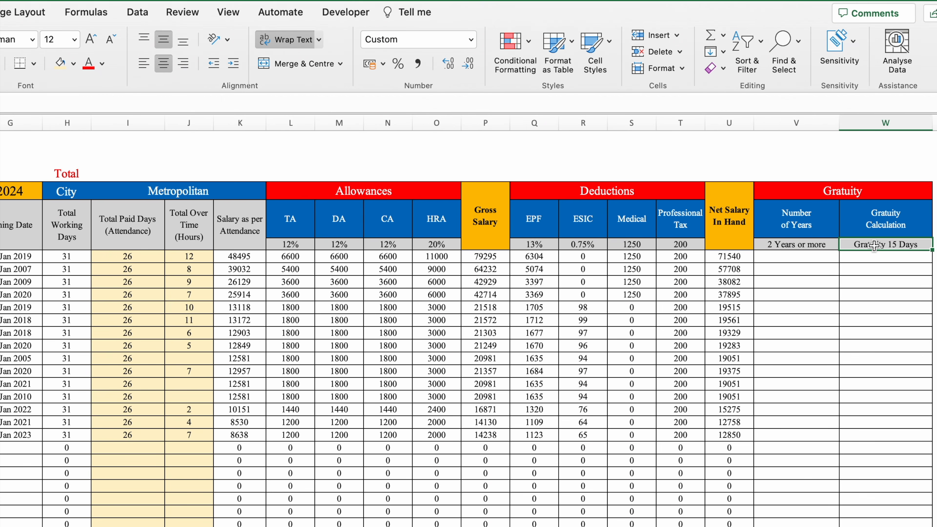
pyautogui.click(472, 39)
pyautogui.click(446, 72)
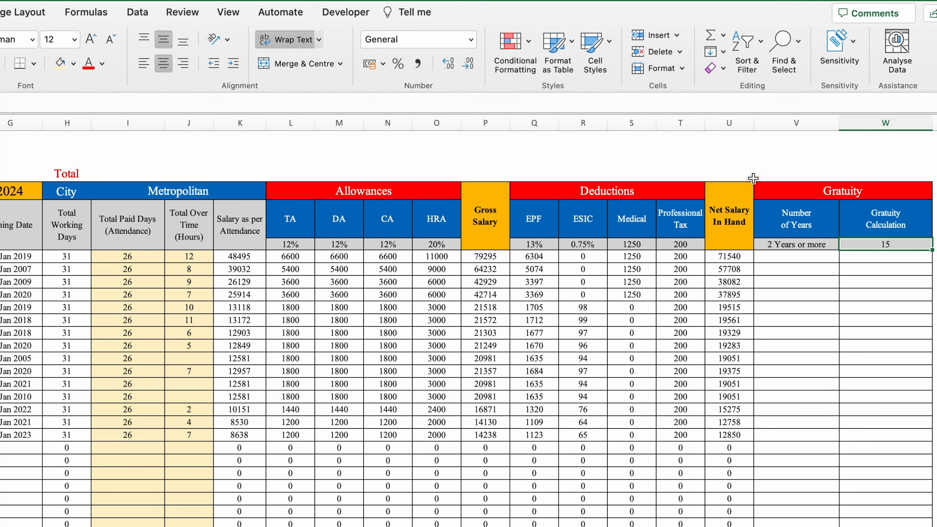
# Apply the custom number format "Gratuity" # "Days" to the gratuity days cell, W5
pyautogui.rightClick(886, 246)
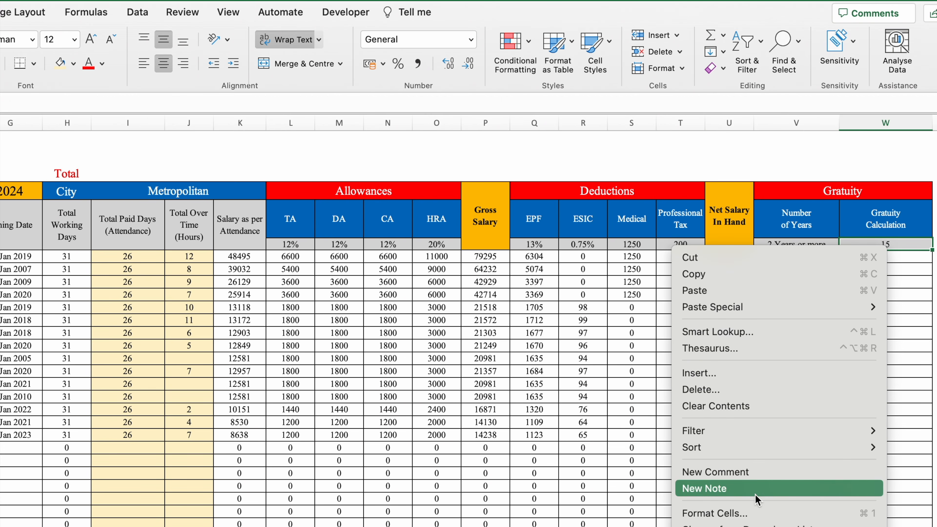
pyautogui.click(717, 514)
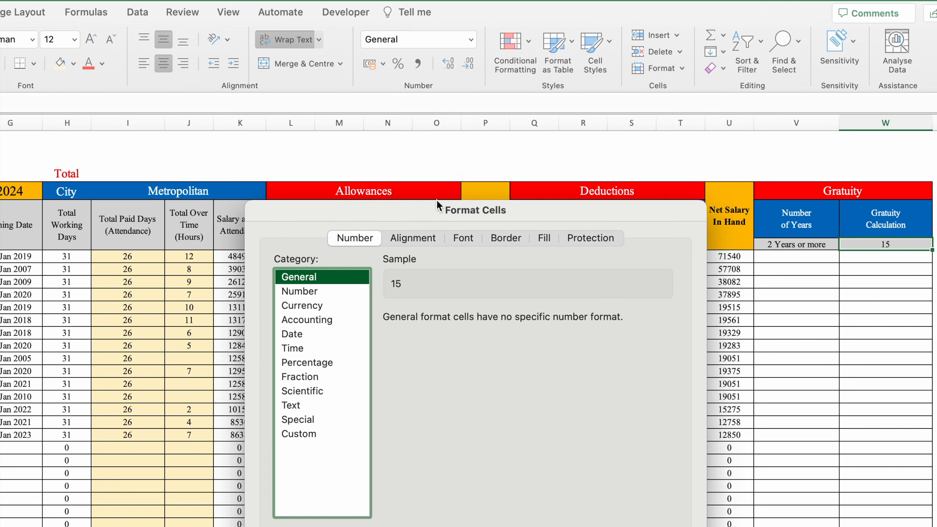
pyautogui.moveTo(437, 204); pyautogui.dragTo(320, 98)
pyautogui.click(174, 324)
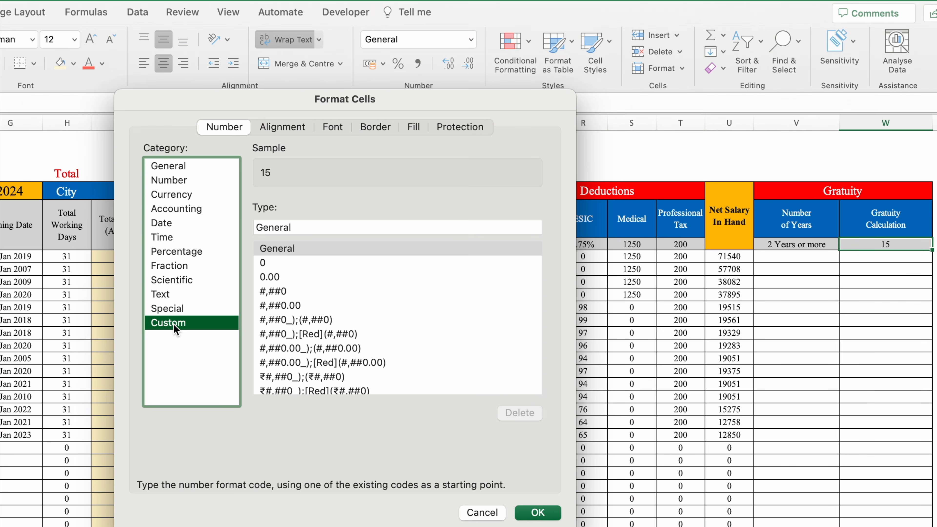
pyautogui.doubleClick(308, 226)
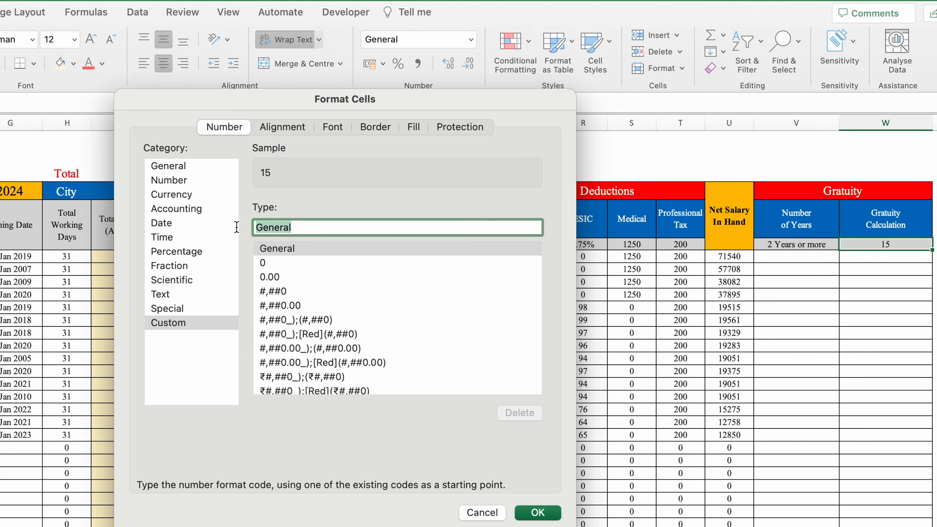
pyautogui.press('BackSpace')
pyautogui.write('"')
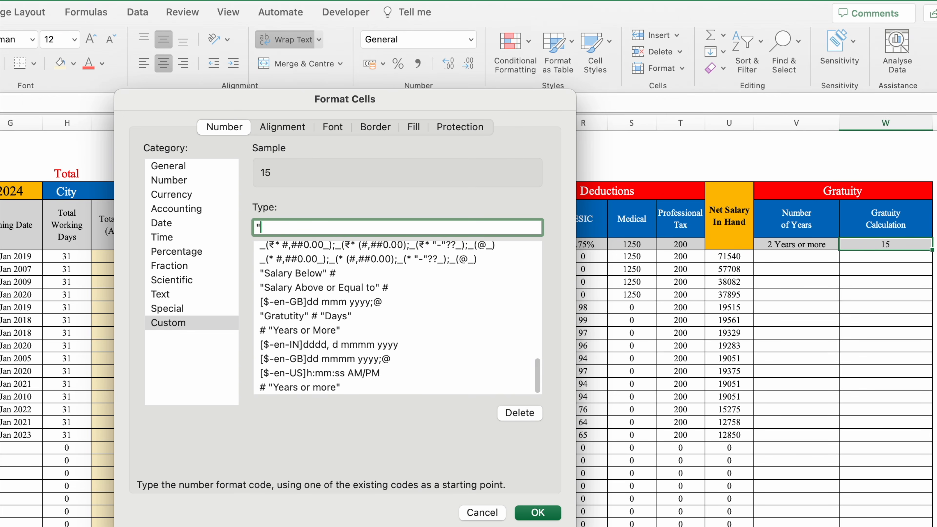
pyautogui.write('Gratuity"')
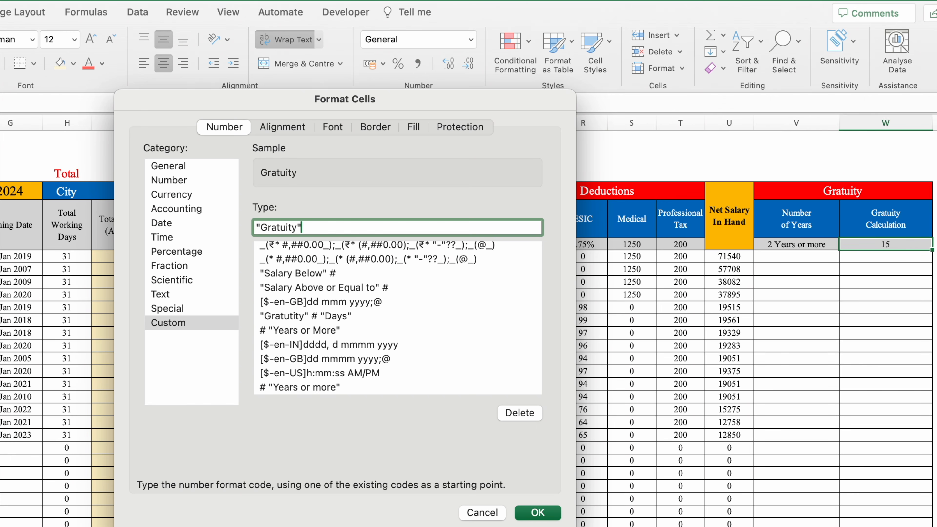
pyautogui.write(' # "Days"')
pyautogui.click(538, 511)
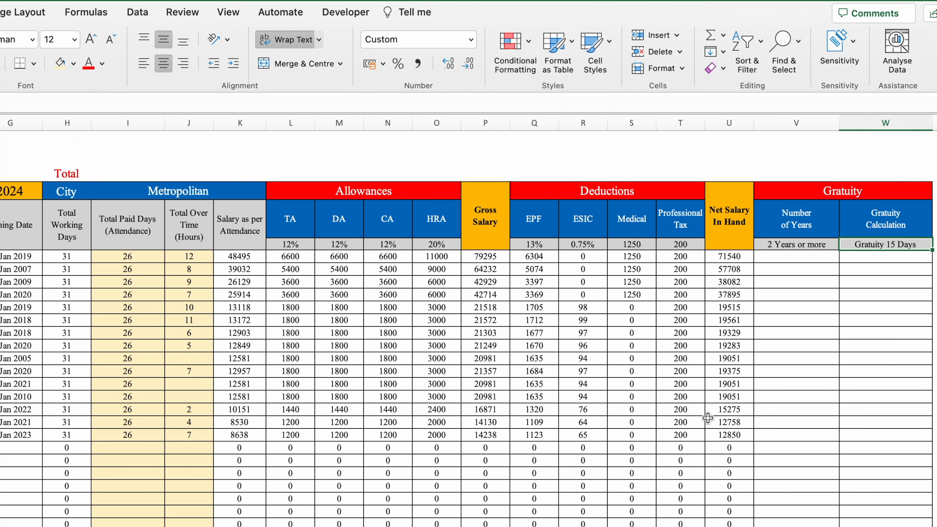
# Enter a years-of-service formula in V6 that subtracts joining date G6 from TODAY() and divides by 365, typed as =TODAY()-G6)/365
pyautogui.click(796, 256)
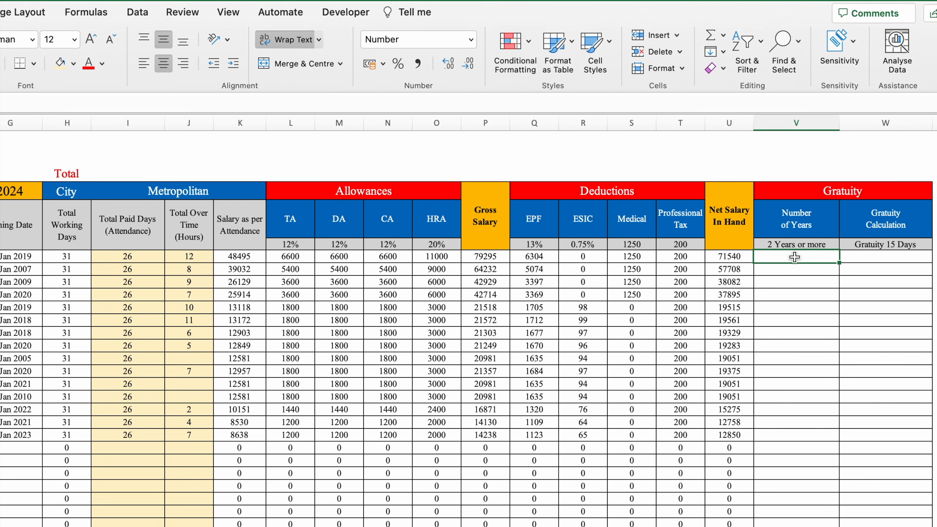
pyautogui.write('=')
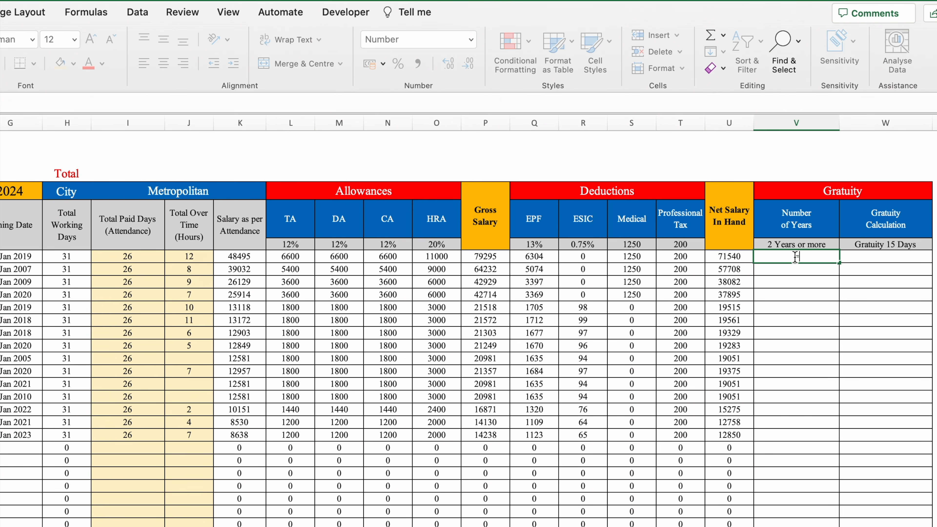
pyautogui.write('today')
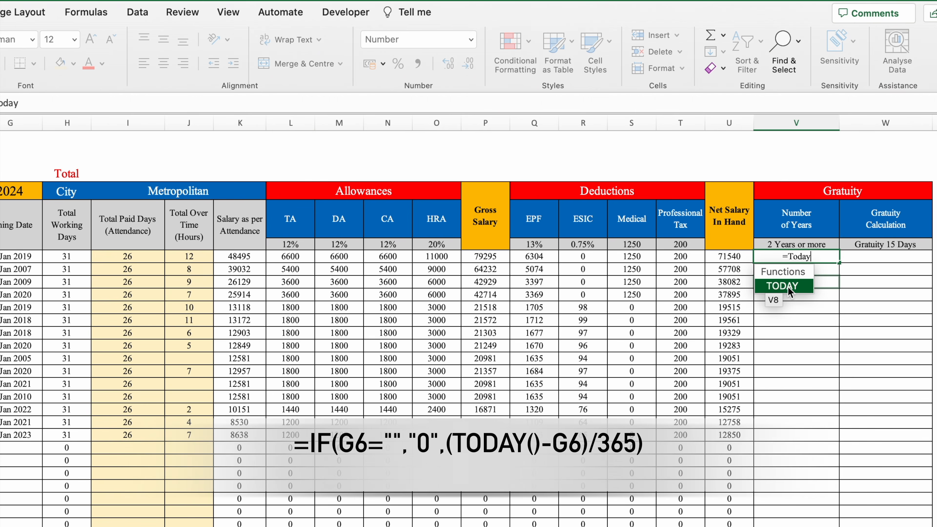
pyautogui.press('Tab')
pyautogui.write(')')
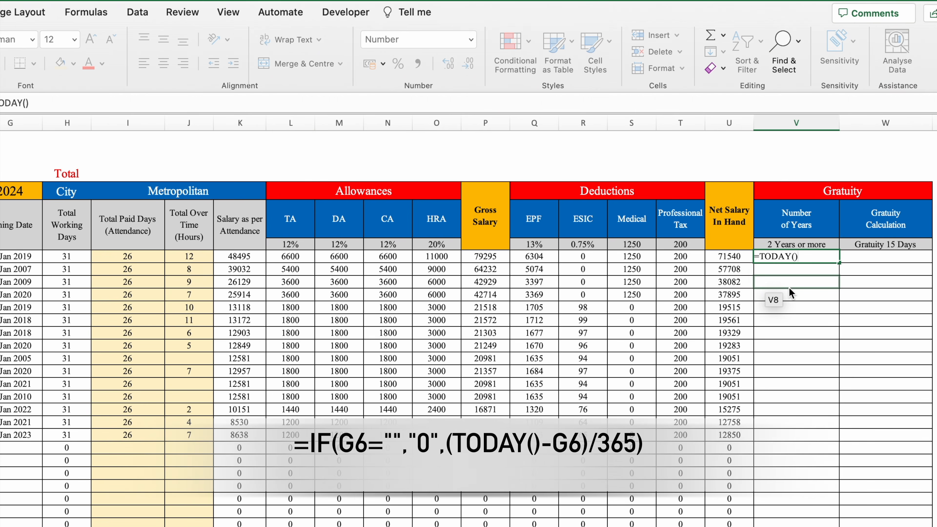
pyautogui.write('-')
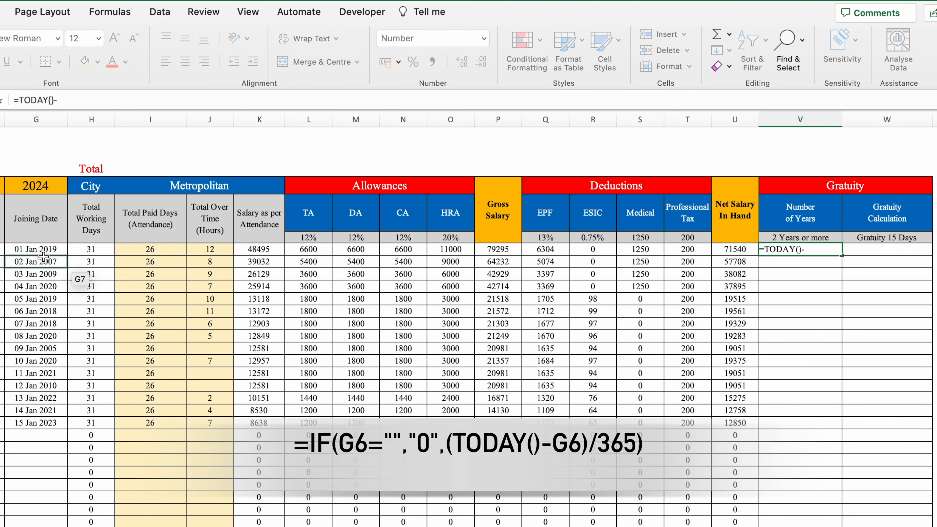
pyautogui.click(41, 250)
pyautogui.write(')')
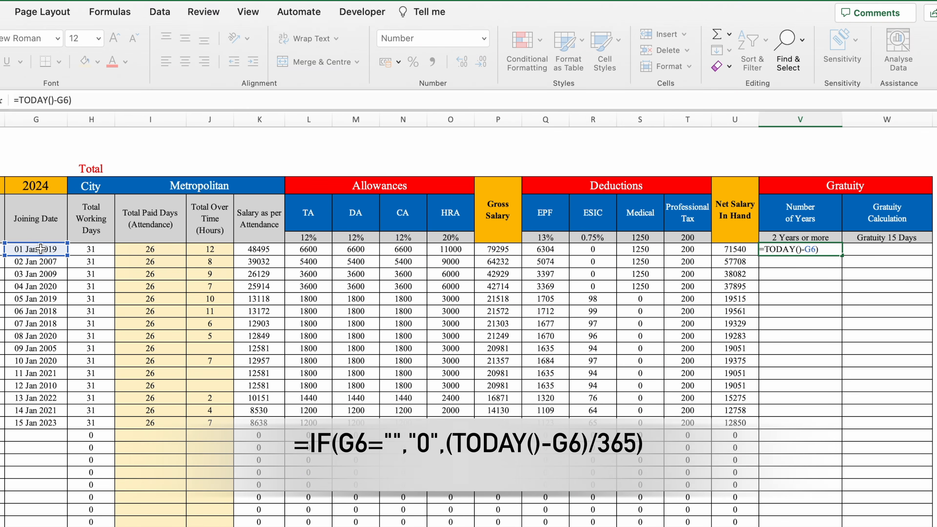
pyautogui.write('/365')
pyautogui.press('Return')
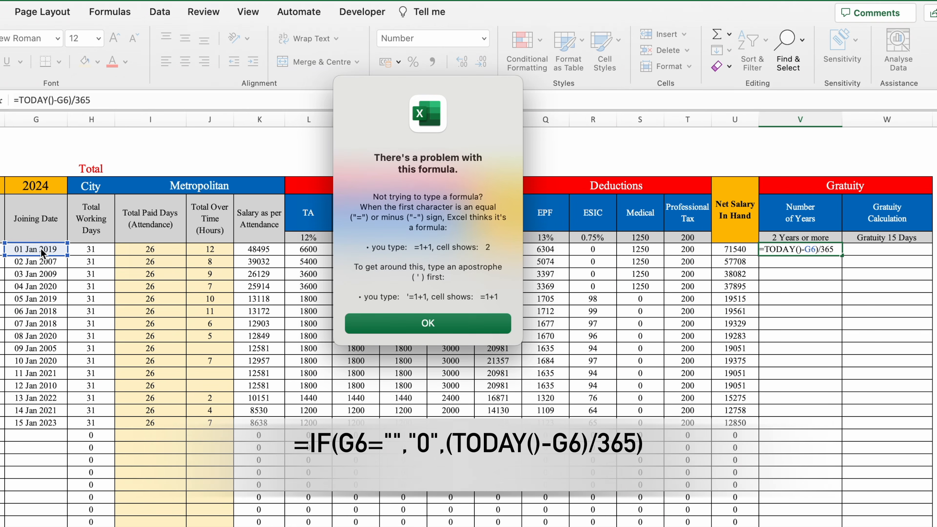
# Add the missing opening parenthesis to the V6 formula, giving =(TODAY()-G6)/365
pyautogui.click(447, 325)
pyautogui.click(764, 252)
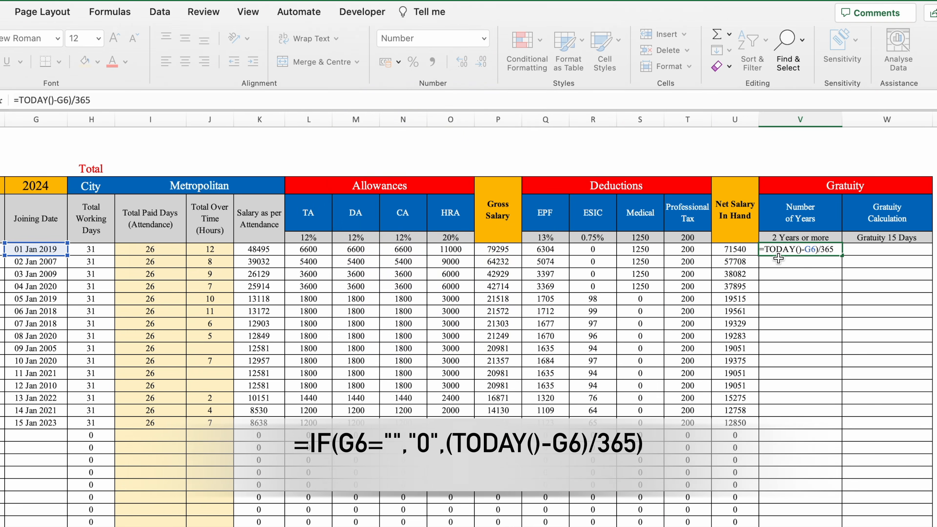
pyautogui.write('(')
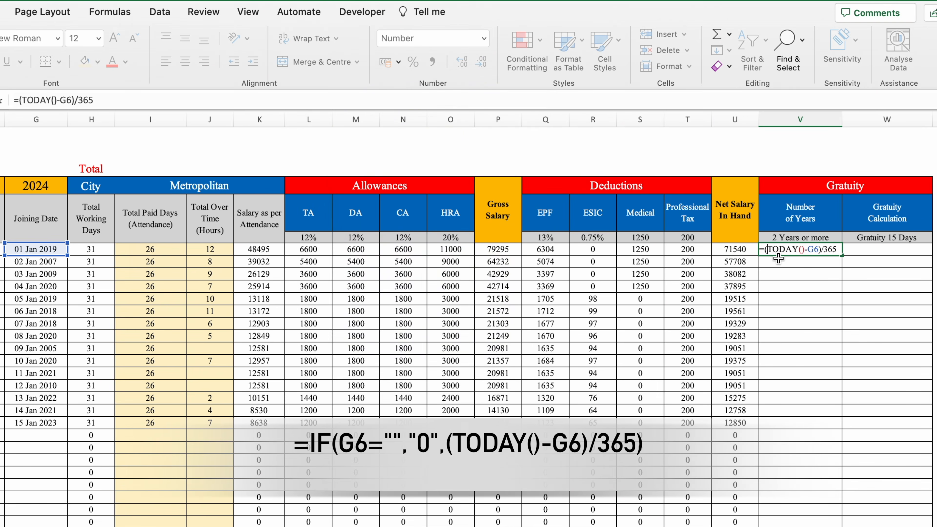
pyautogui.press('Return')
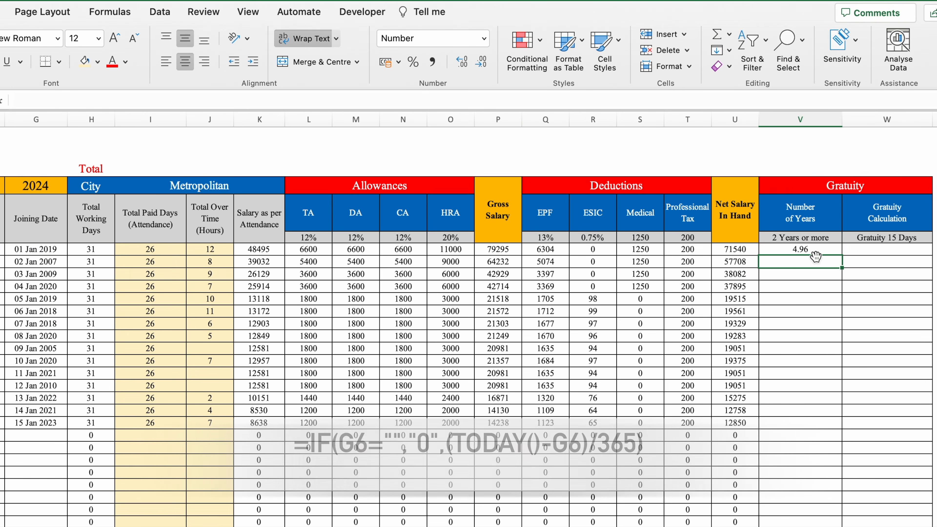
# Format V6 as Number with two decimal places and fill its years-of-service formula down the column
pyautogui.click(818, 249)
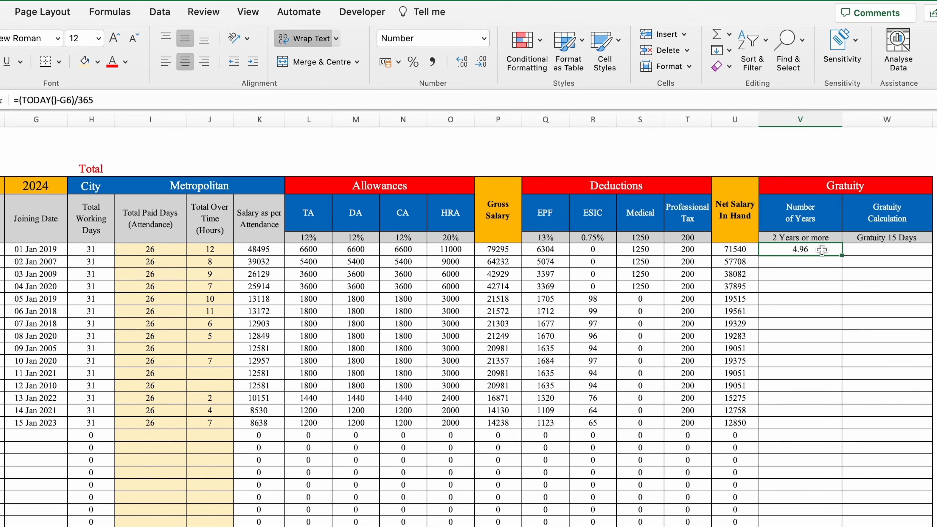
pyautogui.rightClick(822, 251)
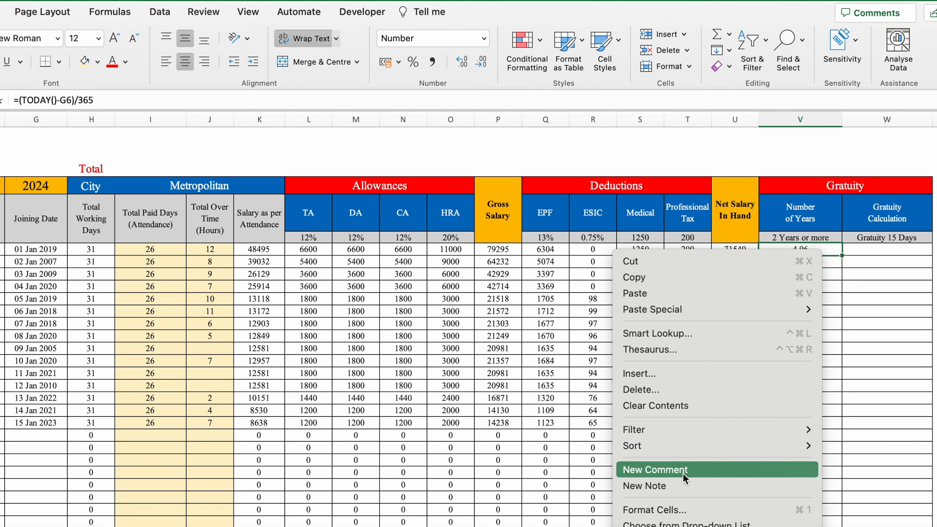
pyautogui.click(687, 512)
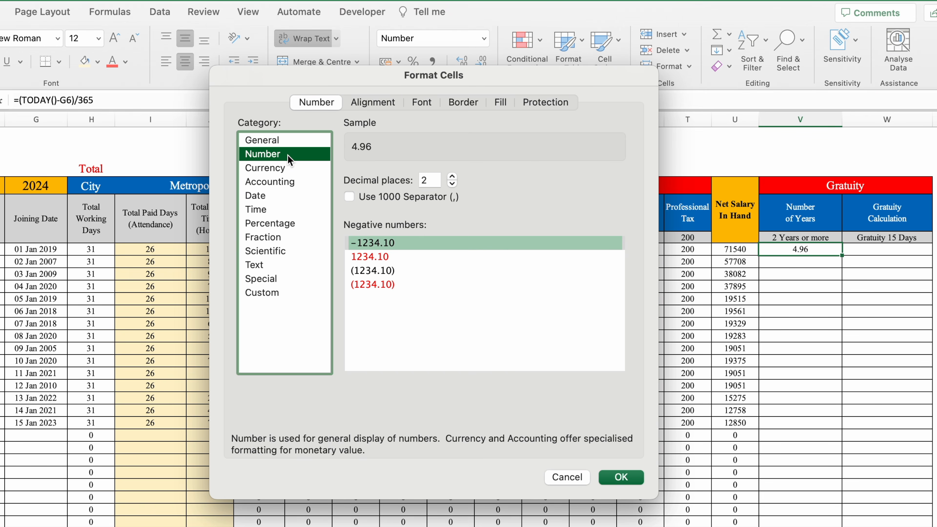
pyautogui.click(627, 479)
pyautogui.moveTo(841, 255); pyautogui.dragTo(837, 522)
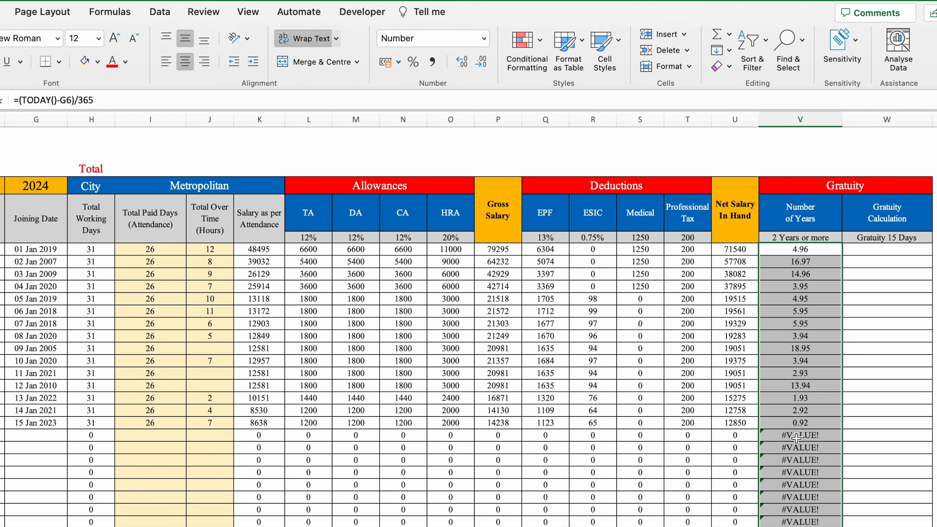
# Change the V6 formula to =IF(G6="","0",(TODAY()-G6)/365) and fill it down the Number of Years column
pyautogui.click(786, 250)
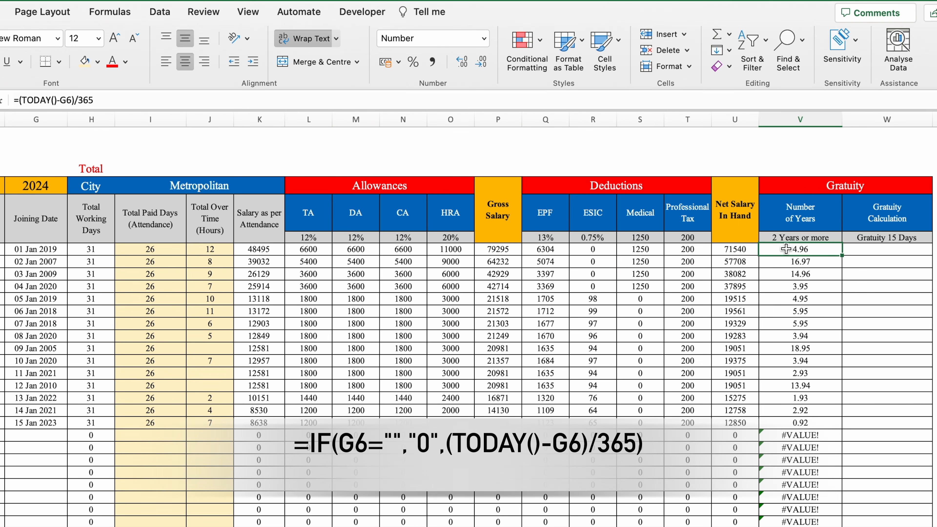
pyautogui.click(19, 100)
pyautogui.write('IF(')
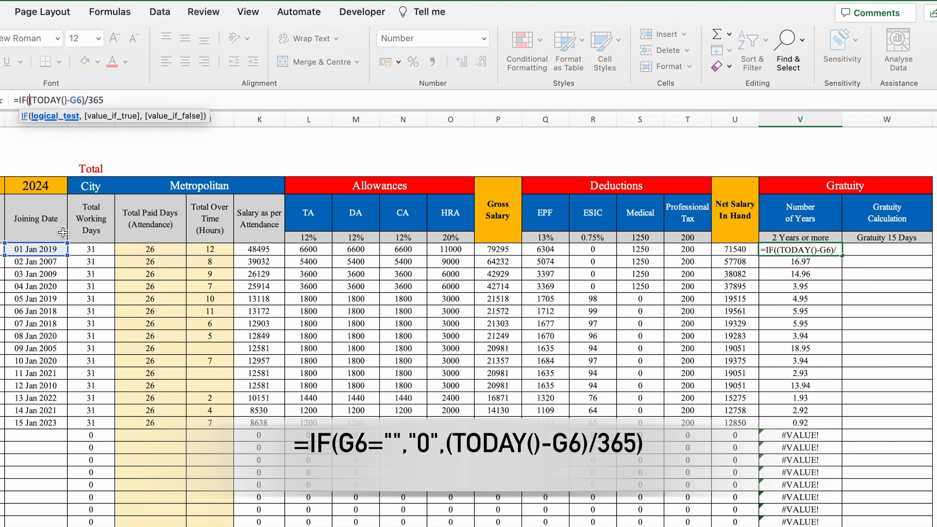
pyautogui.click(49, 249)
pyautogui.write('=""')
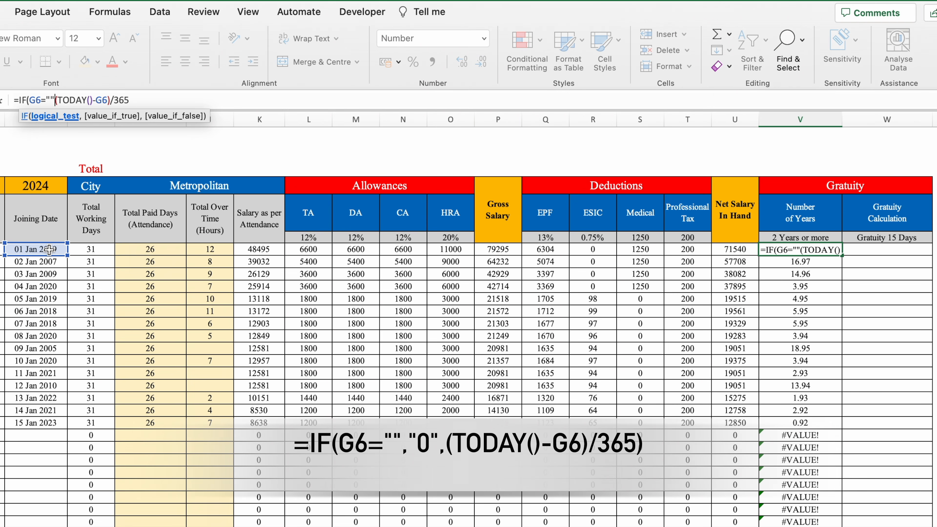
pyautogui.write(',')
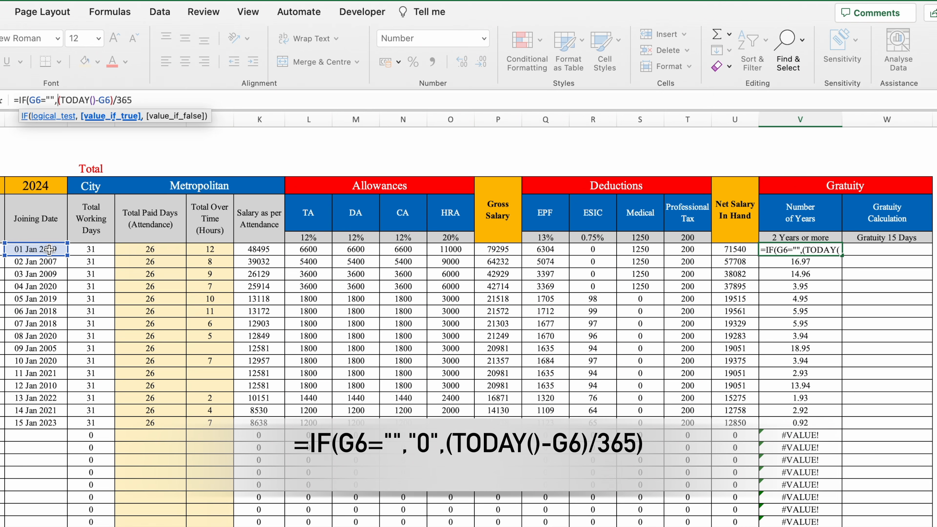
pyautogui.write('"0')
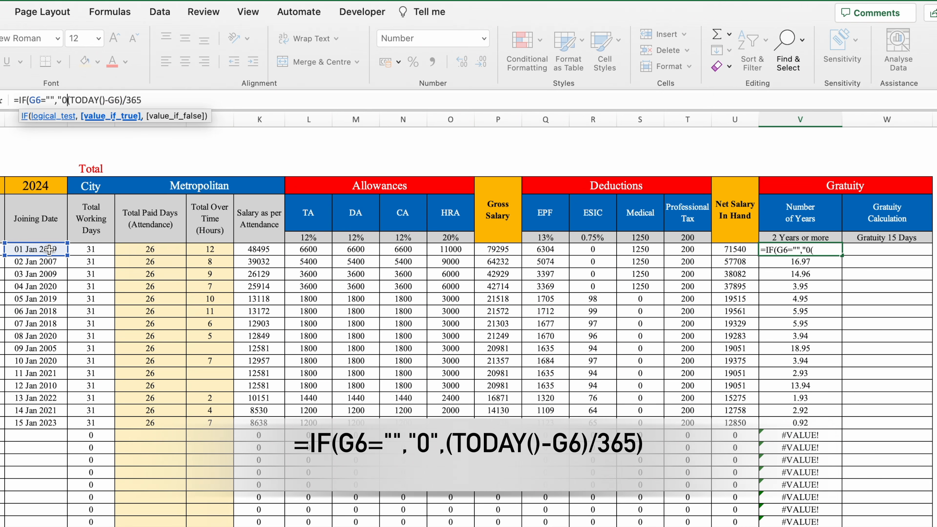
pyautogui.write('",')
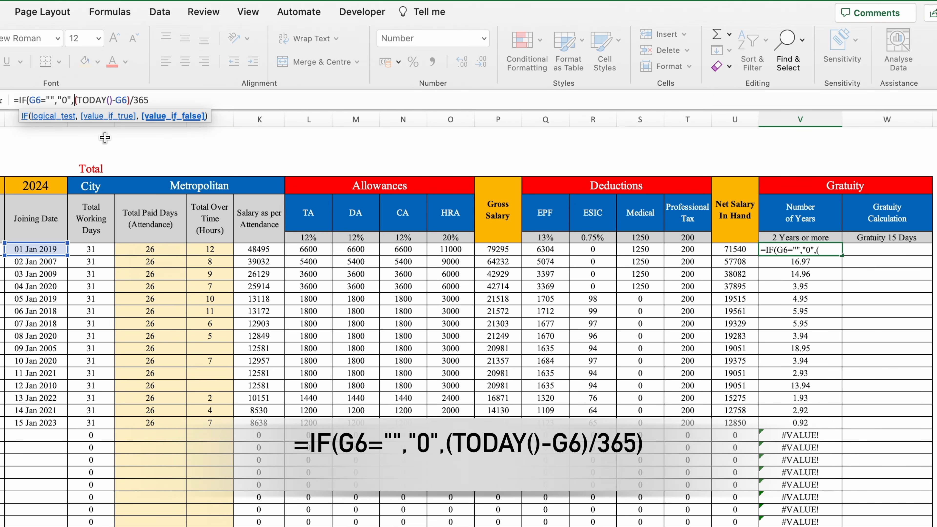
pyautogui.click(170, 98)
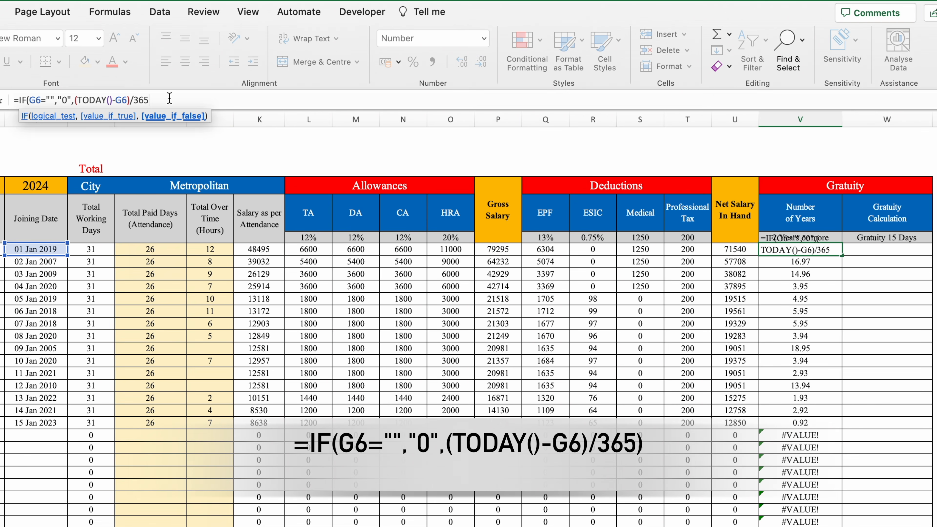
pyautogui.write(')')
pyautogui.press('Return')
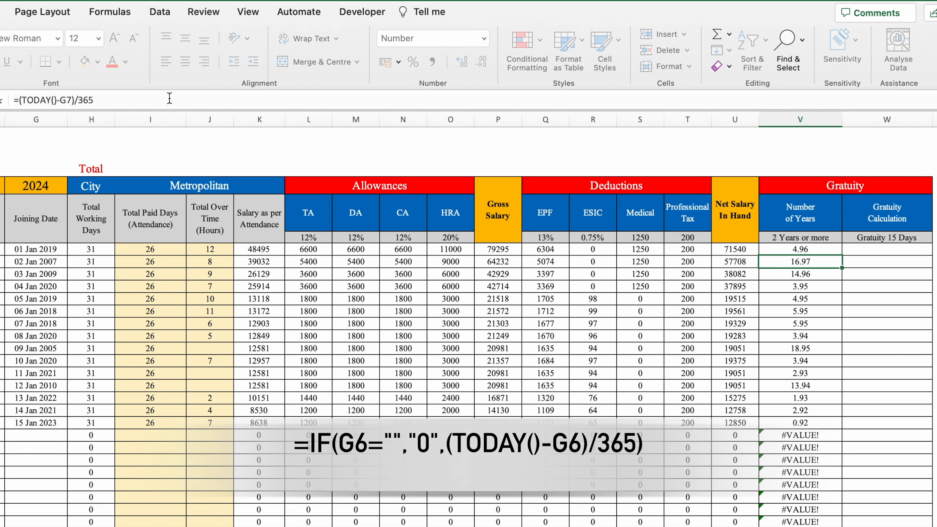
pyautogui.click(812, 249)
pyautogui.moveTo(842, 255); pyautogui.dragTo(842, 520)
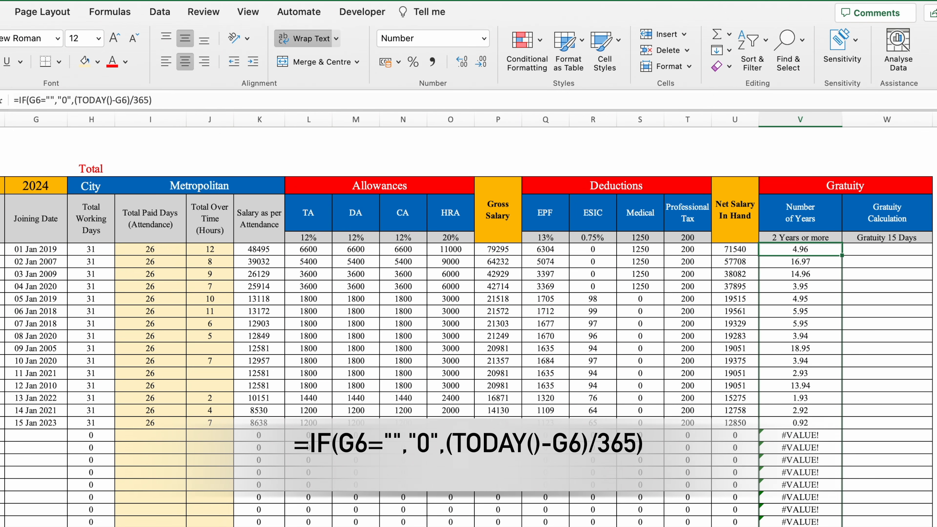
# Enter the gratuity formula =F6/H6*$W$5*V6 in W6, with an absolute reference to the gratuity days cell
pyautogui.click(862, 251)
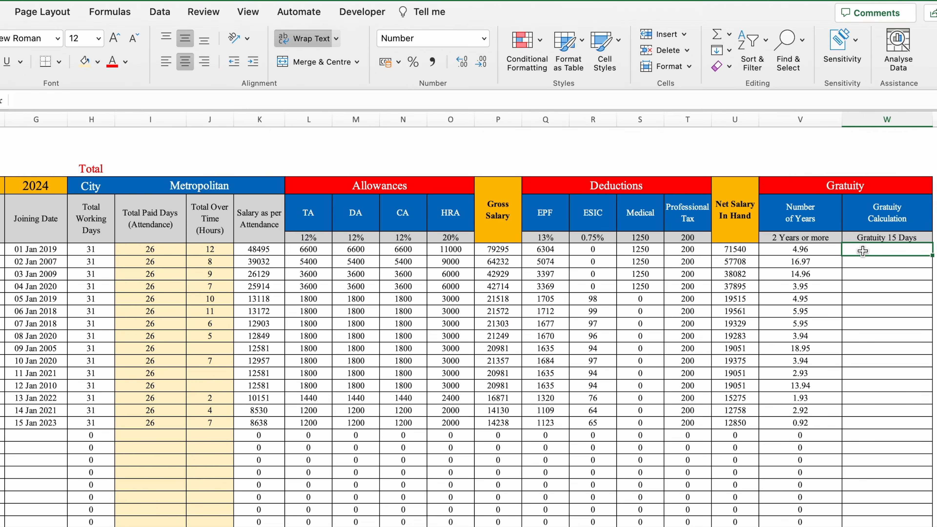
pyautogui.write('=')
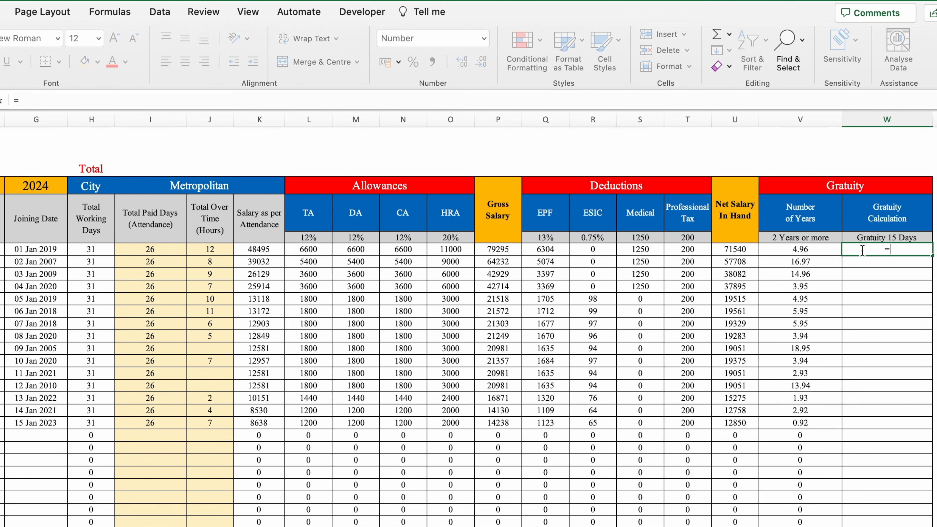
pyautogui.click(2, 248)
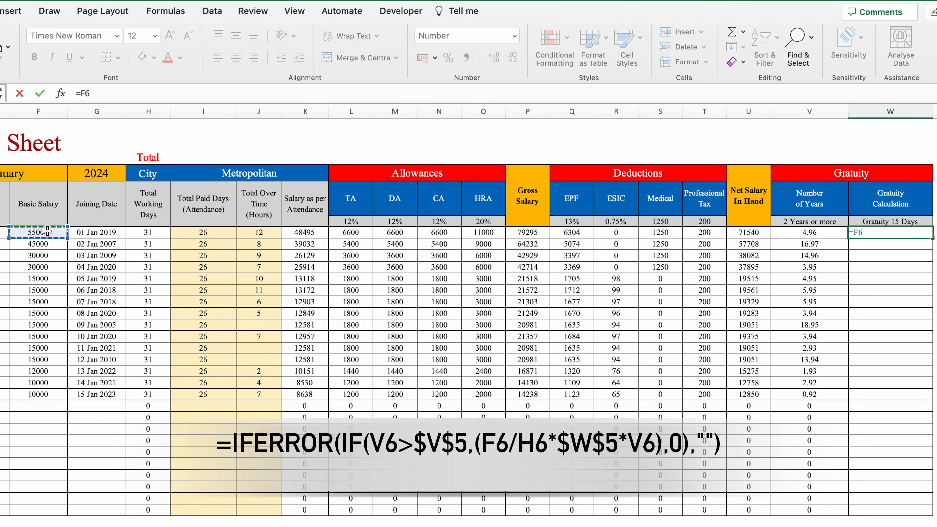
pyautogui.write('/')
pyautogui.click(148, 232)
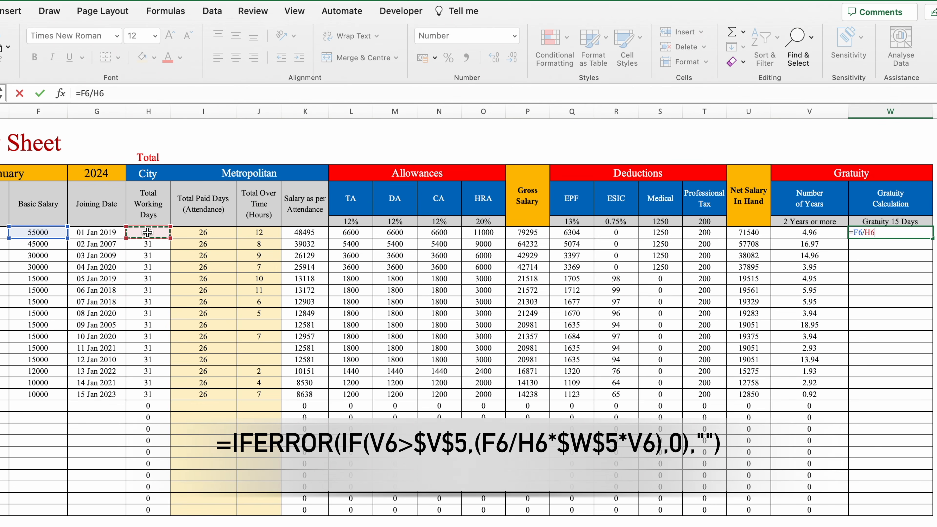
pyautogui.write('*')
pyautogui.click(901, 222)
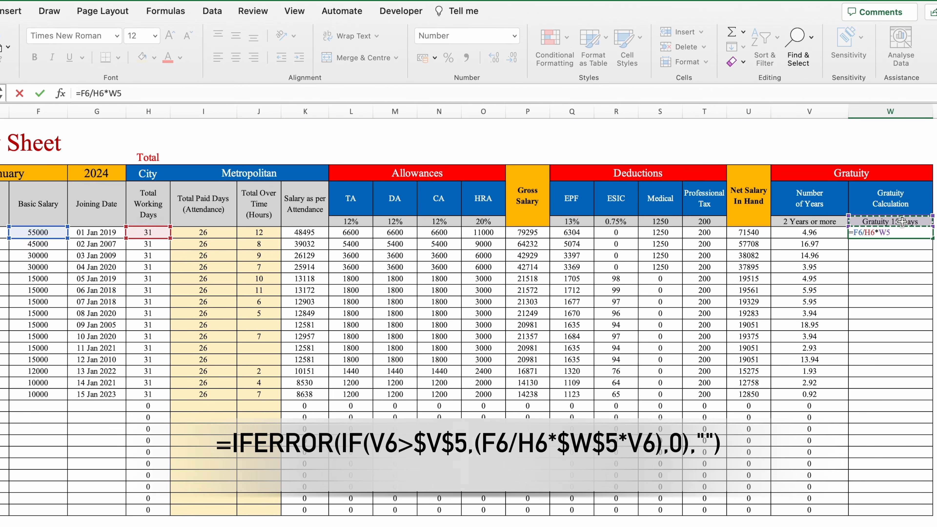
pyautogui.press('F4')
pyautogui.write('*')
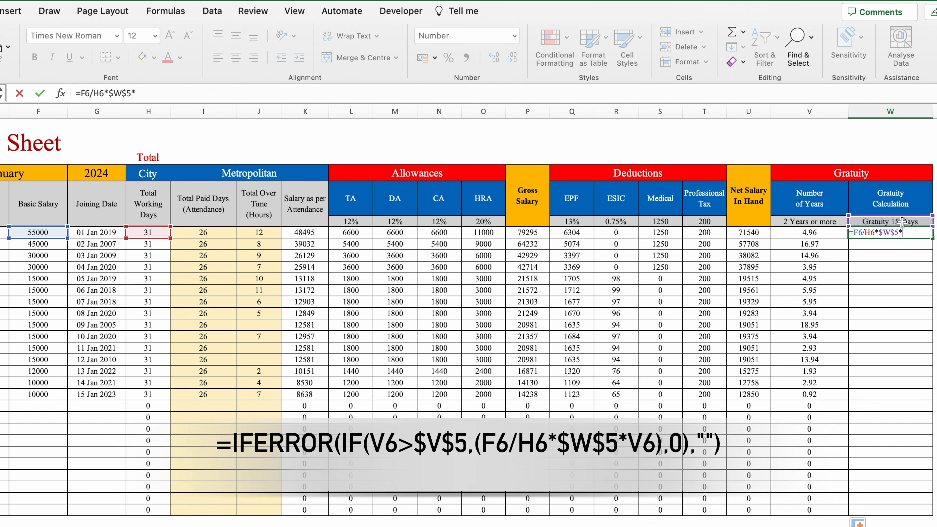
pyautogui.click(824, 231)
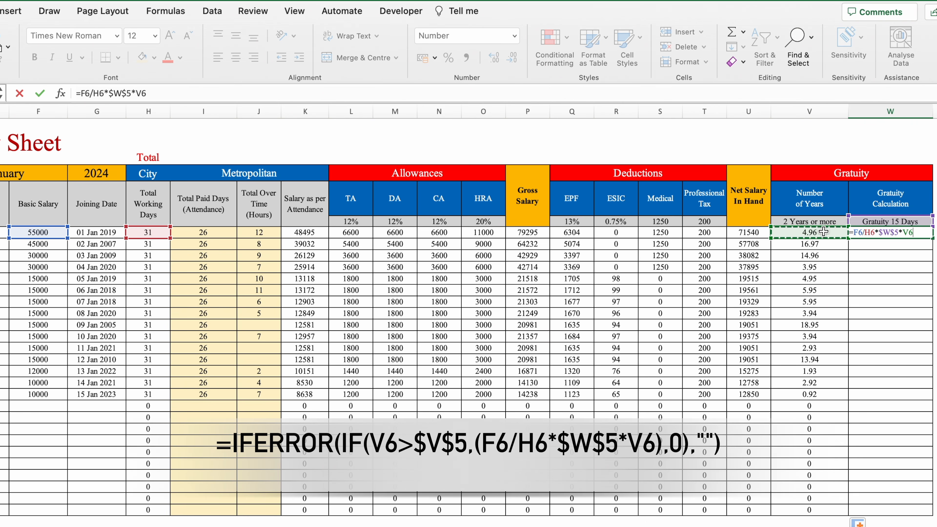
pyautogui.press('Return')
pyautogui.press('Up')
# Set the minimum years of service for gratuity in V5 to 5
pyautogui.click(816, 221)
pyautogui.write('5')
pyautogui.press('Return')
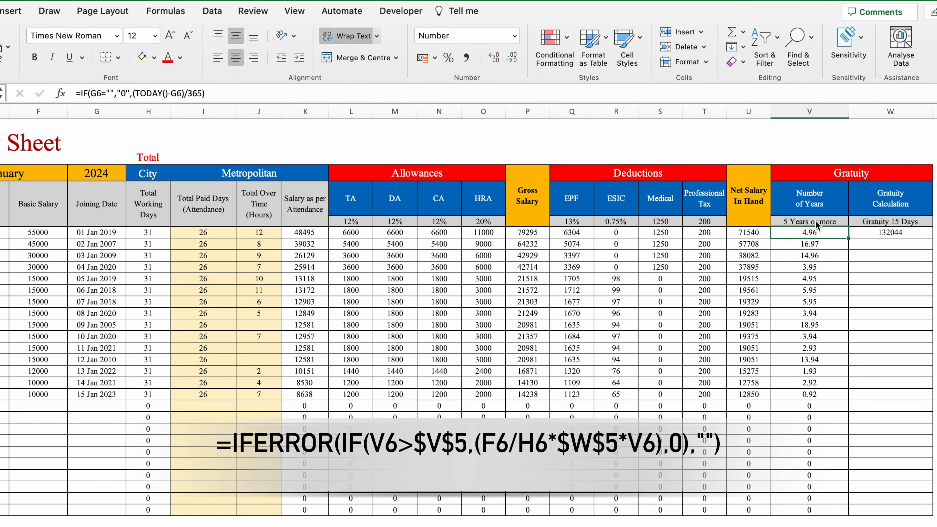
# Enclose the gratuity calculation F6/H6*$W$5*V6 in W6 in parentheses
pyautogui.click(909, 233)
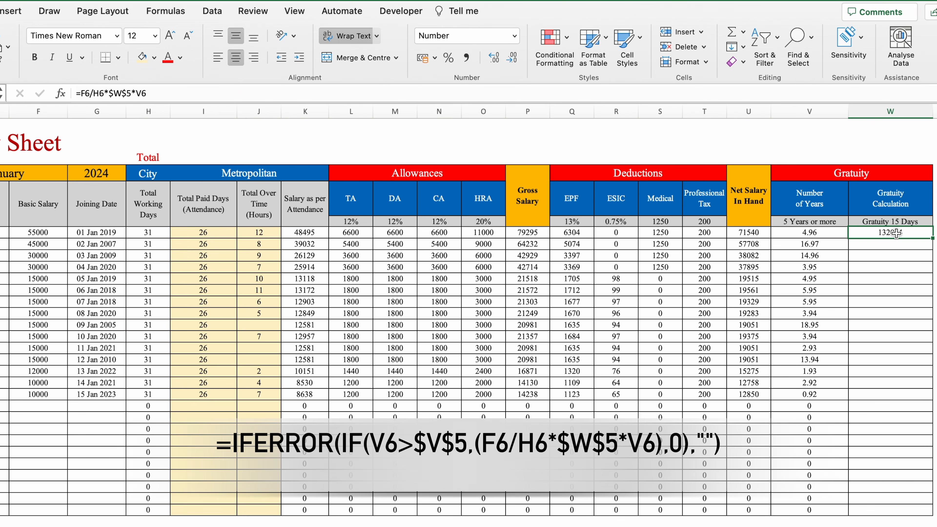
pyautogui.click(80, 93)
pyautogui.write('(')
pyautogui.click(174, 93)
pyautogui.write(')')
# Wrap the W6 calculation in a years-of-service condition, giving =IF(V6>$V$5,(F6/H6*$W$5*V6),0)
pyautogui.click(80, 93)
pyautogui.write('if')
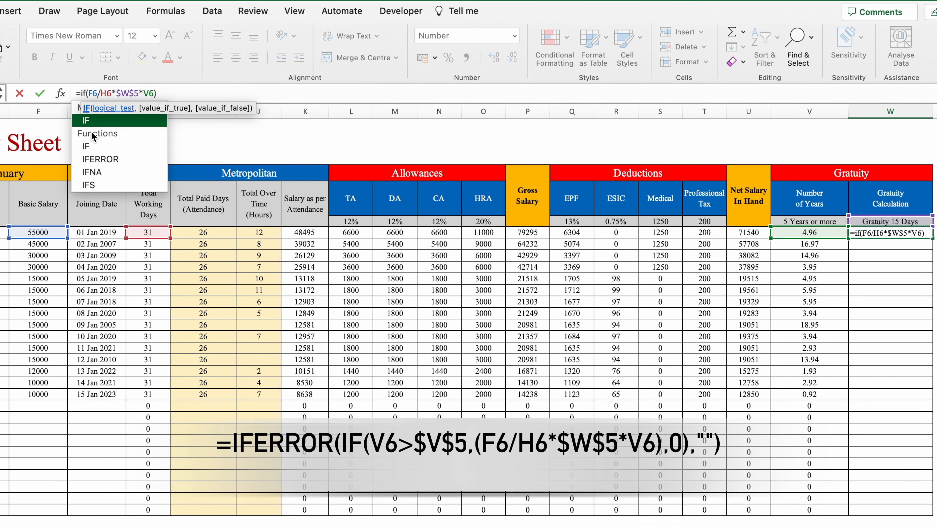
pyautogui.write('(')
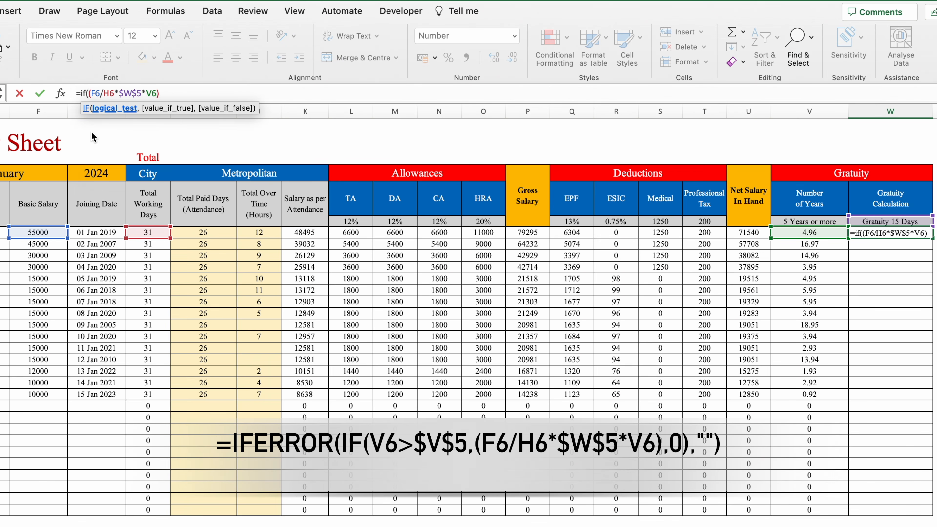
pyautogui.click(805, 233)
pyautogui.write('>')
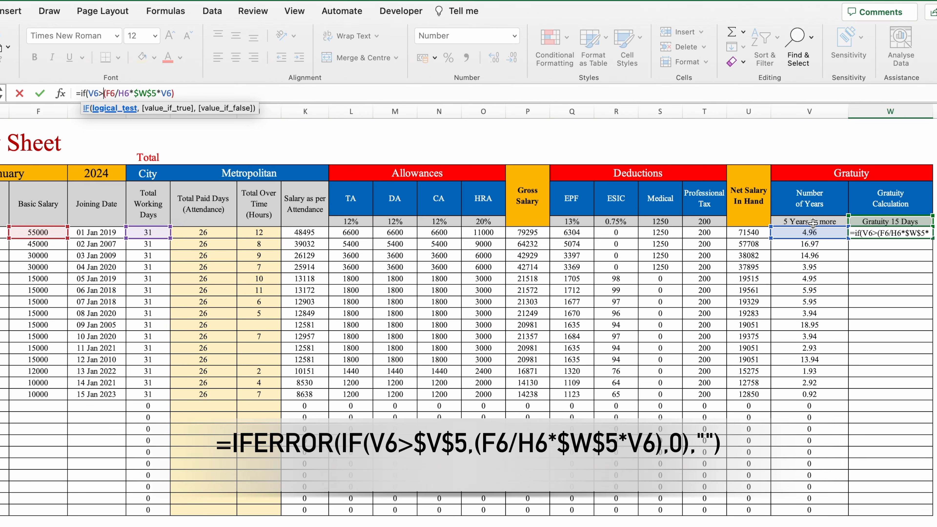
pyautogui.click(814, 221)
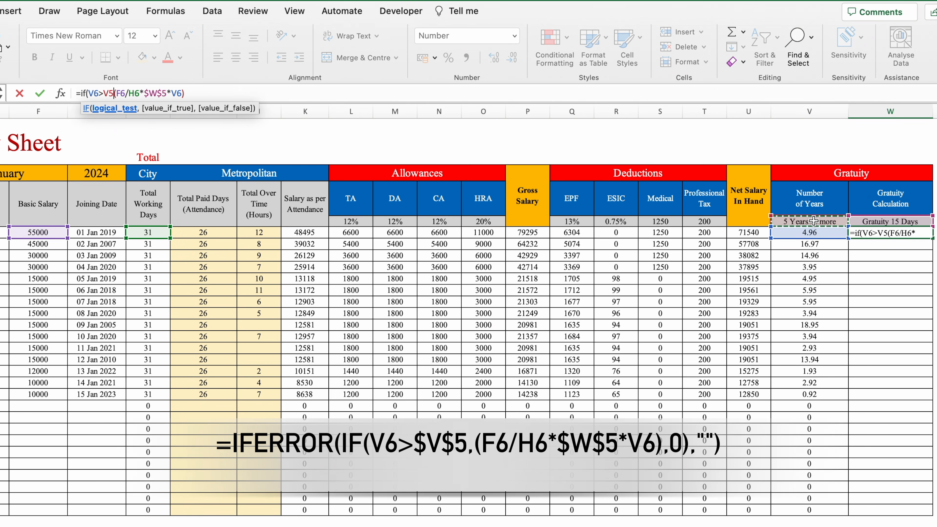
pyautogui.press('F4')
pyautogui.write(',')
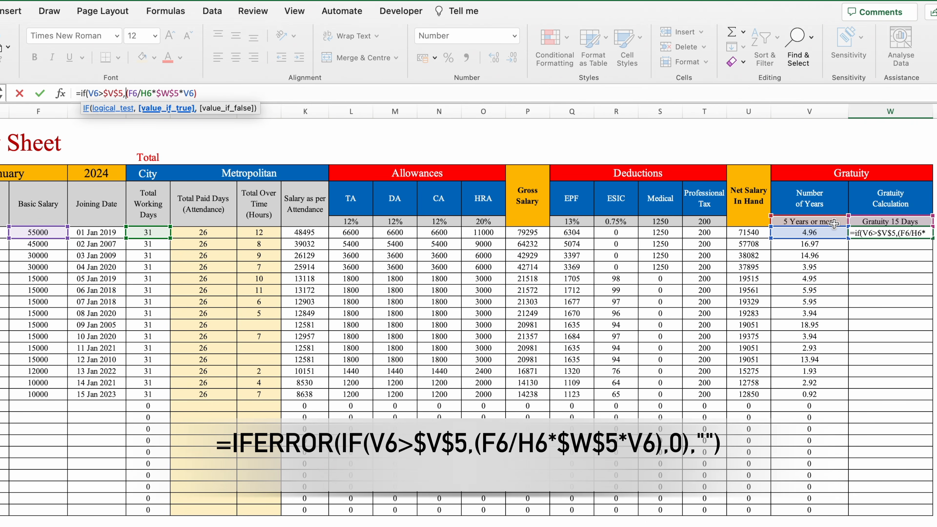
pyautogui.write(',0')
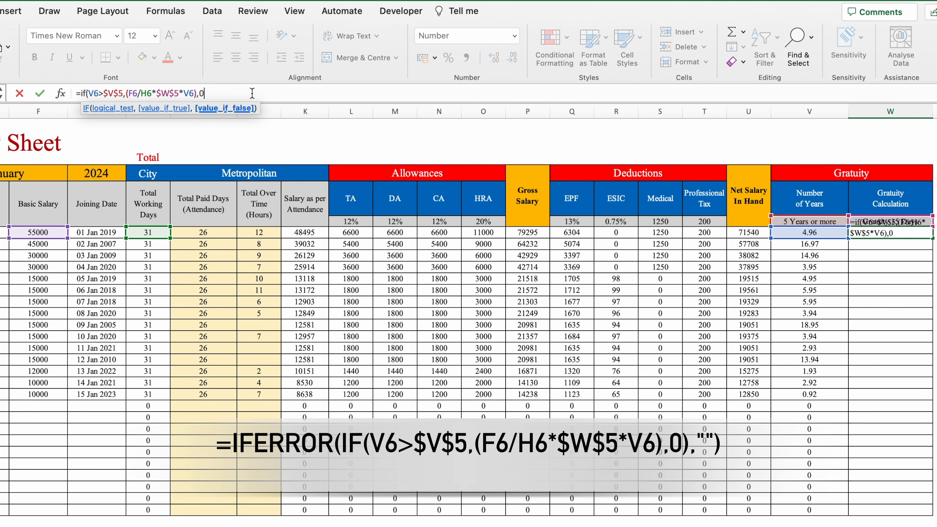
pyautogui.write(')')
pyautogui.press('Return')
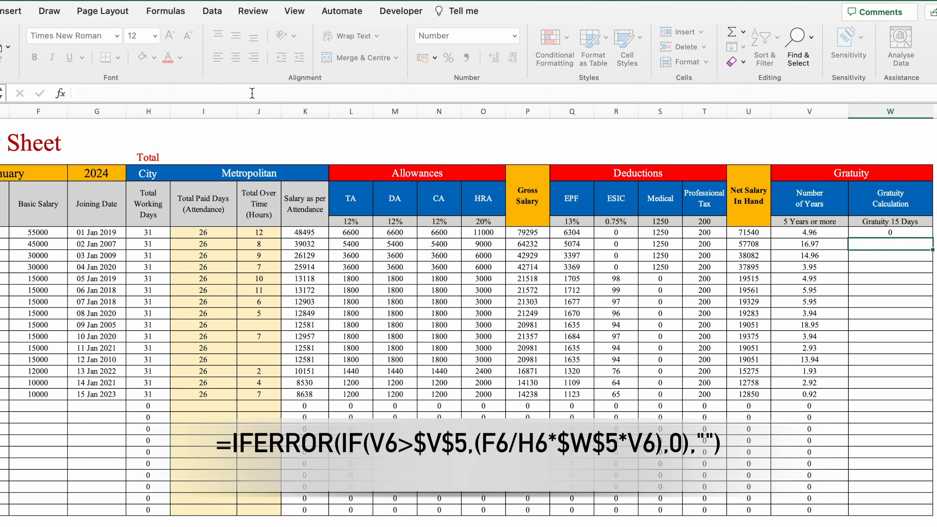
# Fill the conditional gratuity formula from W6 down the Gratuity Calculation column
pyautogui.click(911, 232)
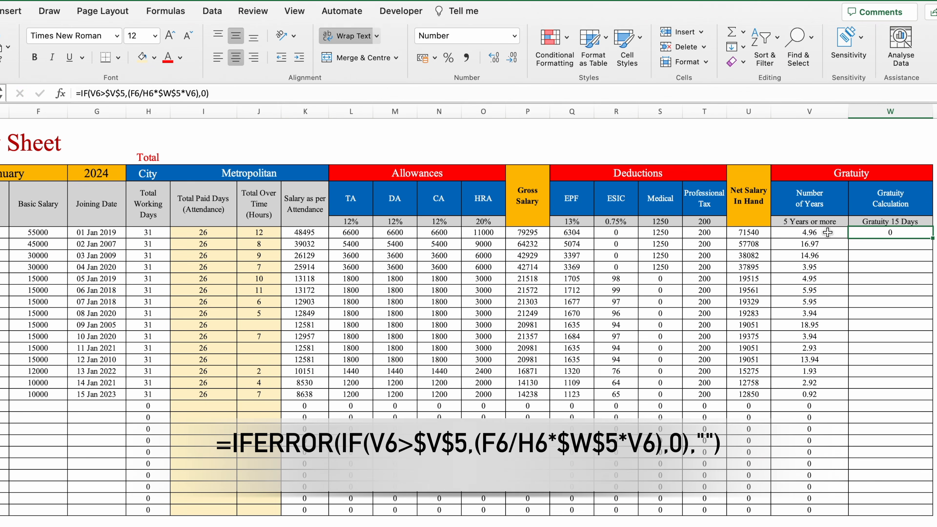
pyautogui.click(827, 232)
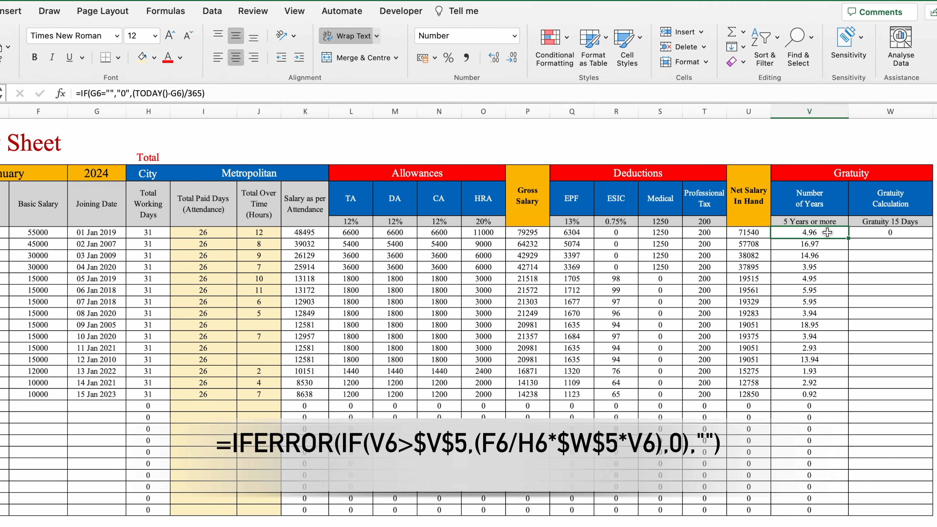
pyautogui.click(897, 231)
pyautogui.moveTo(932, 238); pyautogui.dragTo(931, 511)
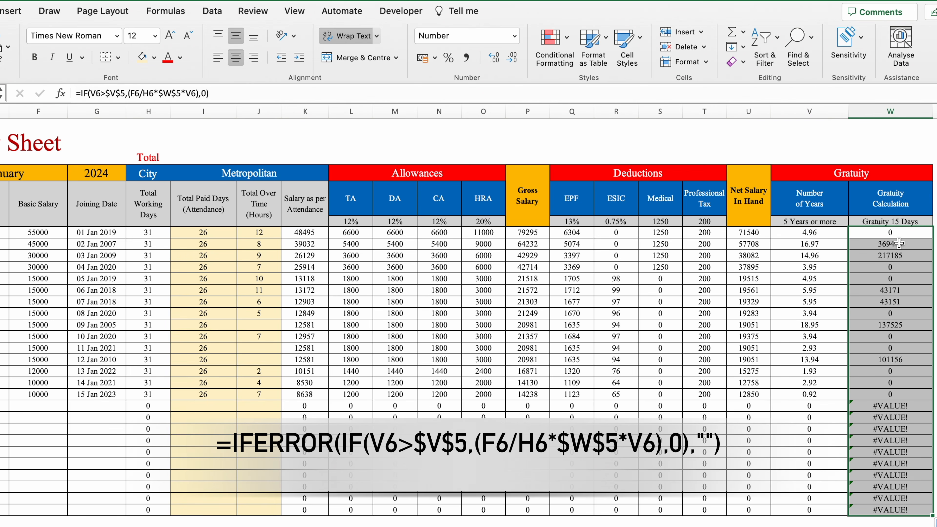
# Wrap the W6 formula in IFERROR with an empty-text fallback, giving =IFERROR(IF(V6>$V$5,(F6/H6*$W$5*V6),0),"")
pyautogui.click(878, 232)
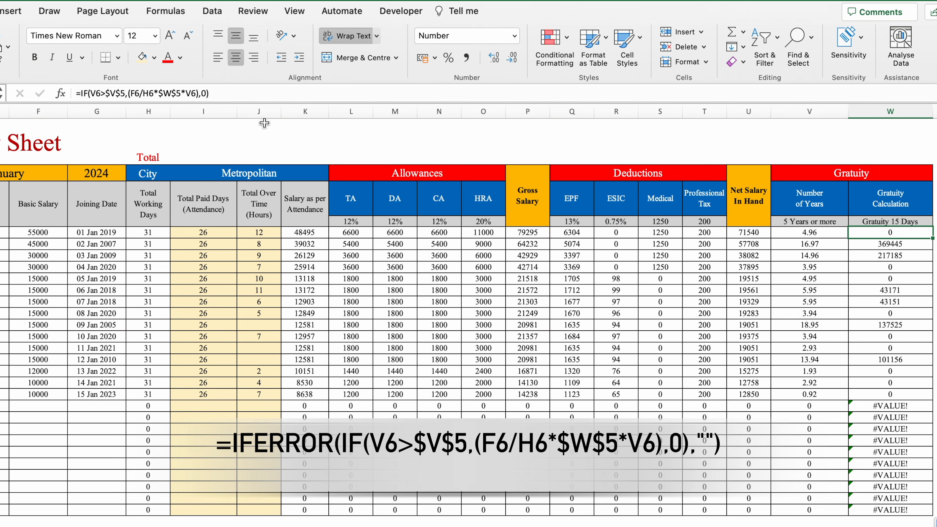
pyautogui.click(82, 93)
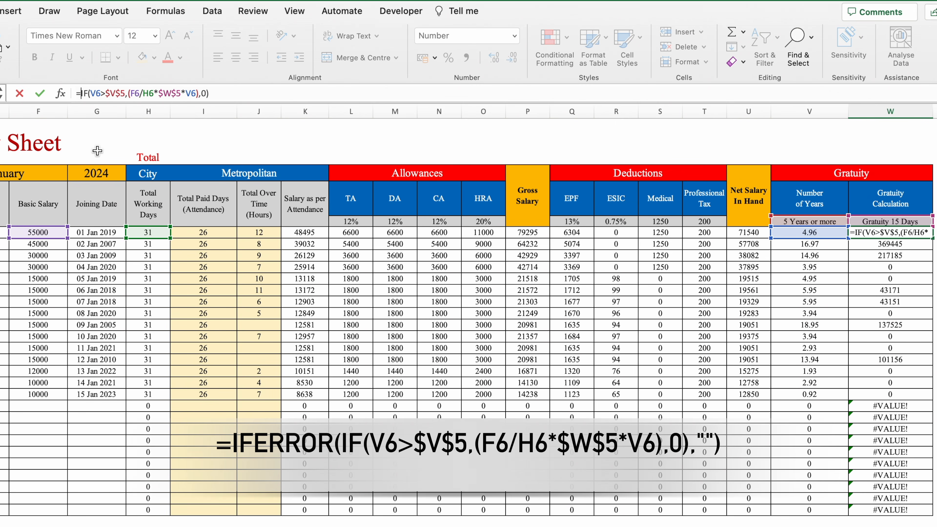
pyautogui.write('iferr')
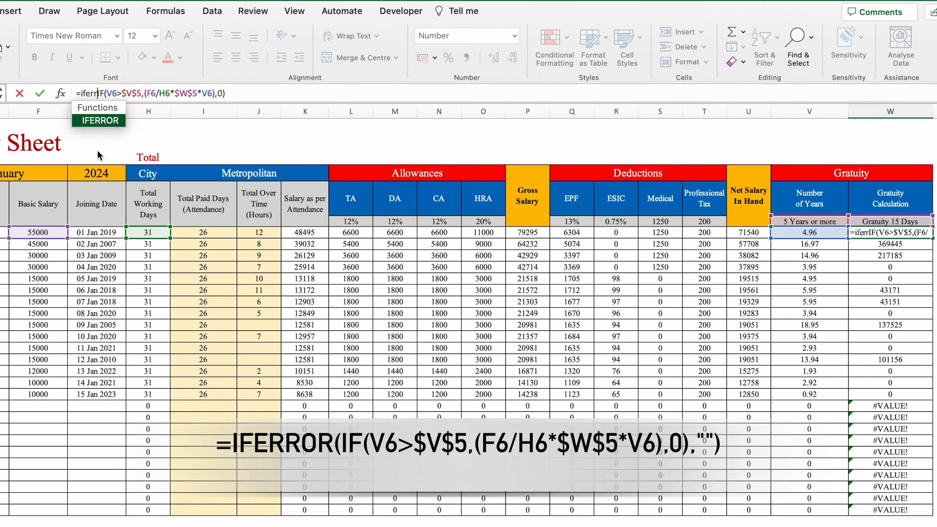
pyautogui.doubleClick(103, 121)
pyautogui.click(272, 91)
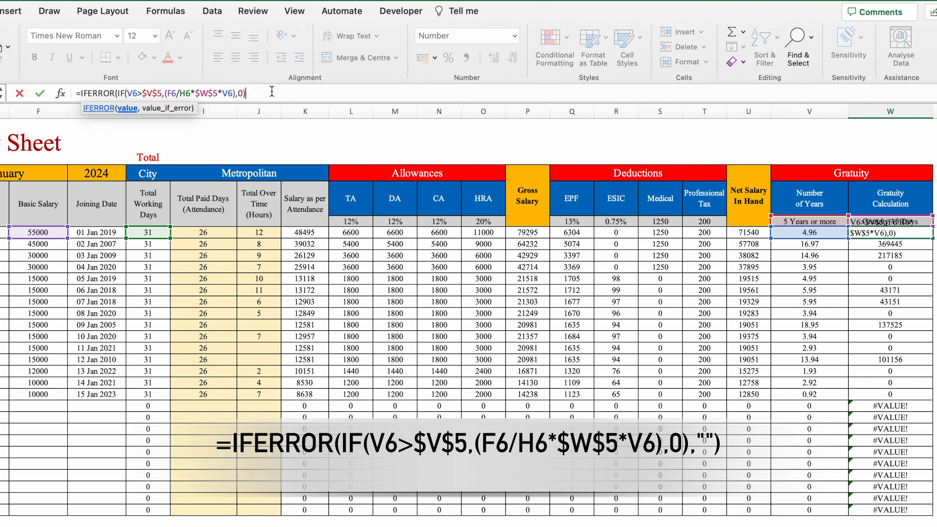
pyautogui.write(',')
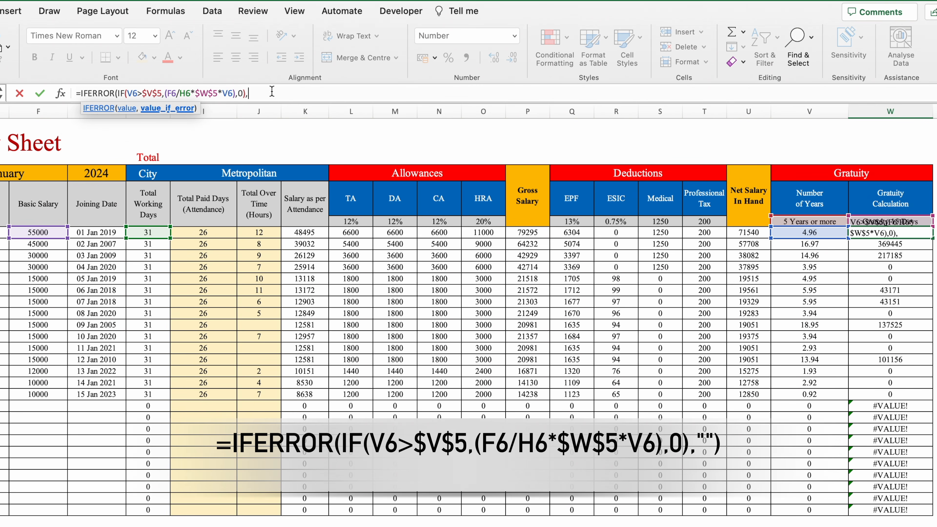
pyautogui.write('"")')
pyautogui.press('Return')
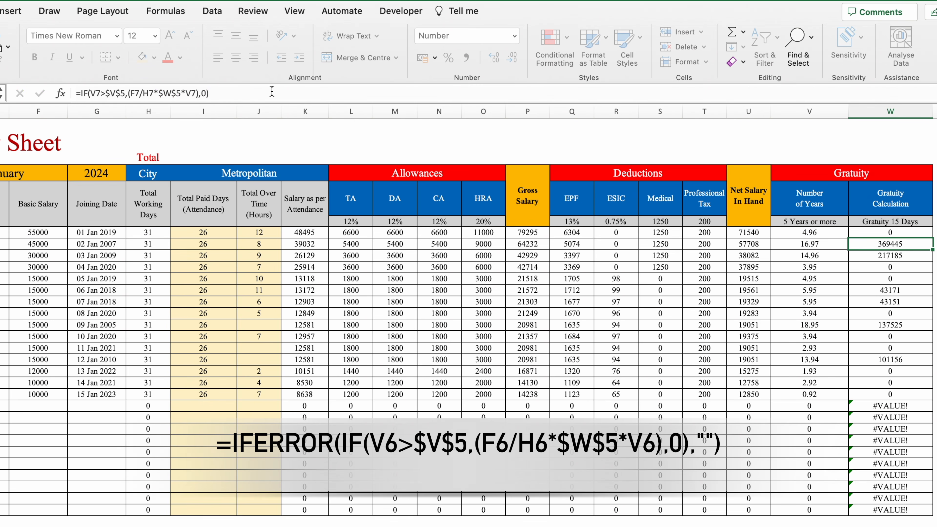
# Fill the IFERROR gratuity formula from W6 down to row 30 and deselect the range
pyautogui.click(890, 233)
pyautogui.moveTo(932, 238); pyautogui.dragTo(933, 513)
pyautogui.click(617, 522)
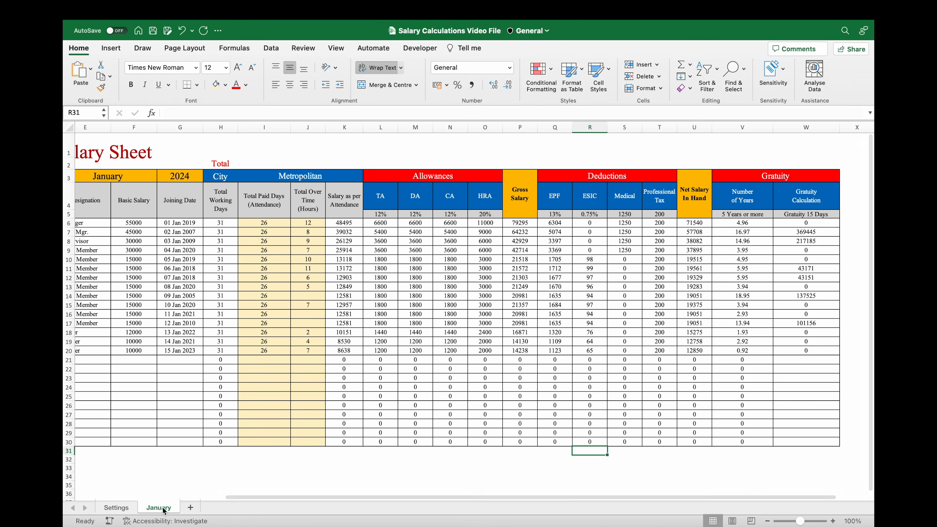
# Create a copy of the January sheet at the end of the workbook
pyautogui.rightClick(164, 511)
pyautogui.click(217, 404)
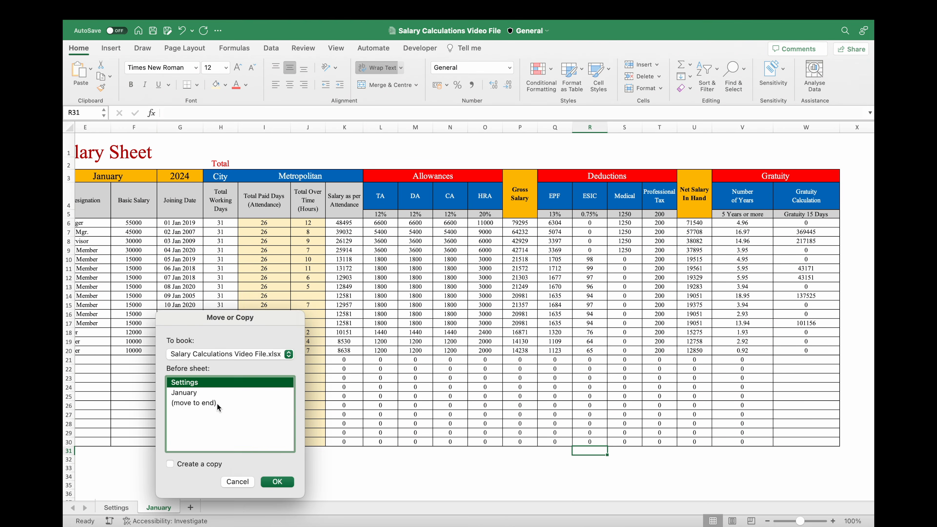
pyautogui.click(195, 403)
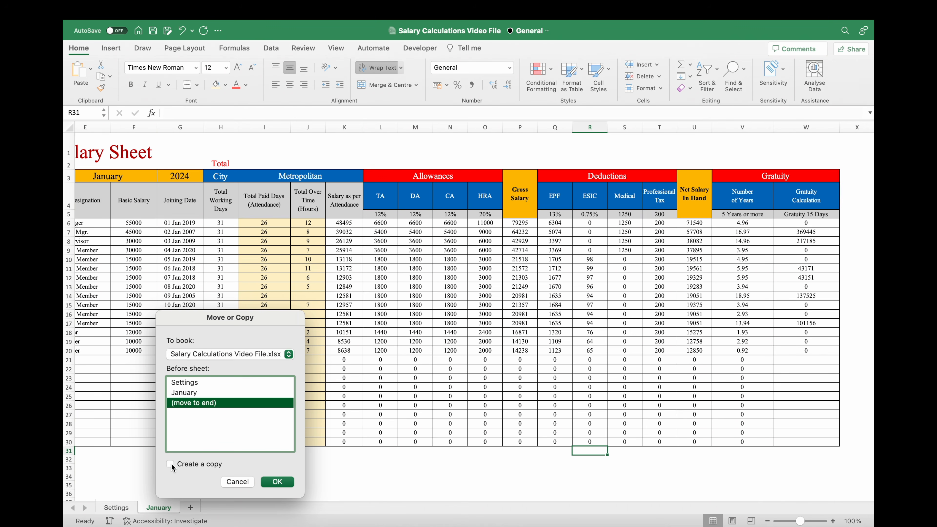
pyautogui.click(277, 482)
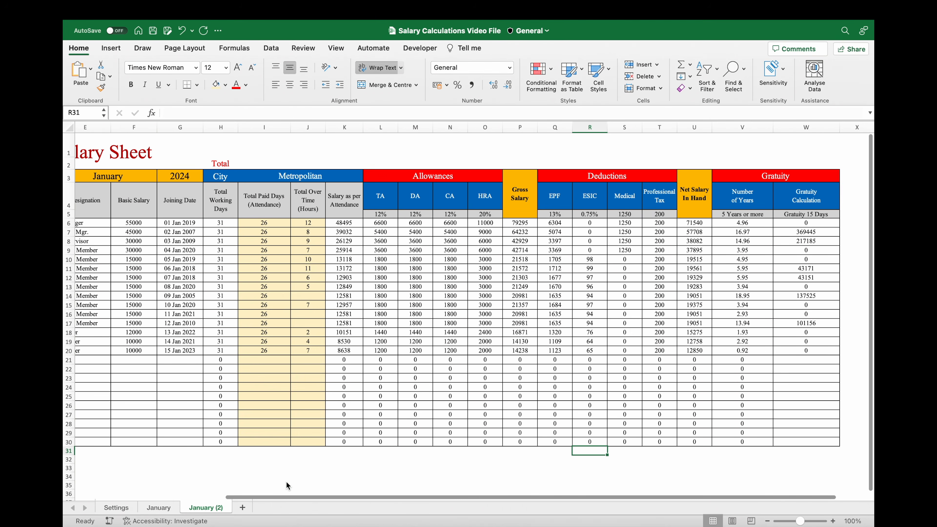
# Group the January and January (2) sheets and copy both to the end of the workbook
pyautogui.click(167, 510)
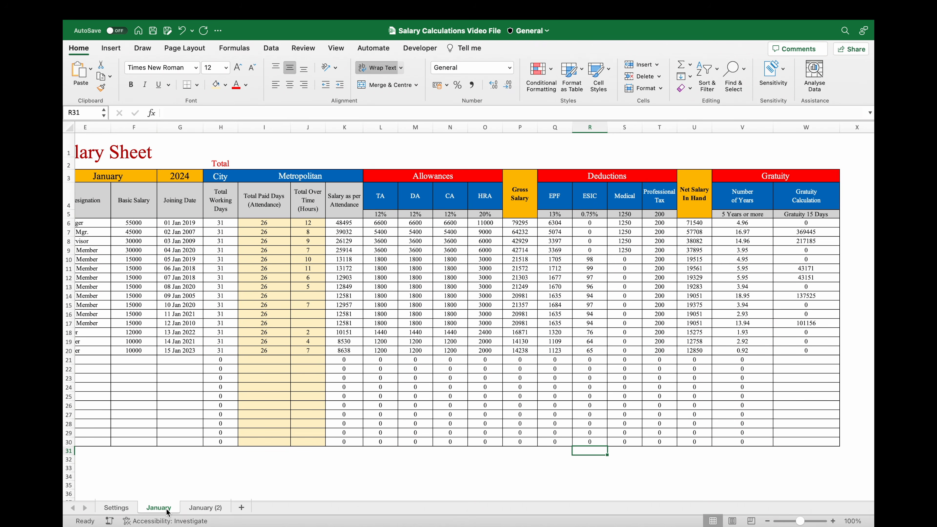
pyautogui.keyDown('shift'); pyautogui.click(202, 509); pyautogui.keyUp('shift')
pyautogui.rightClick(202, 509)
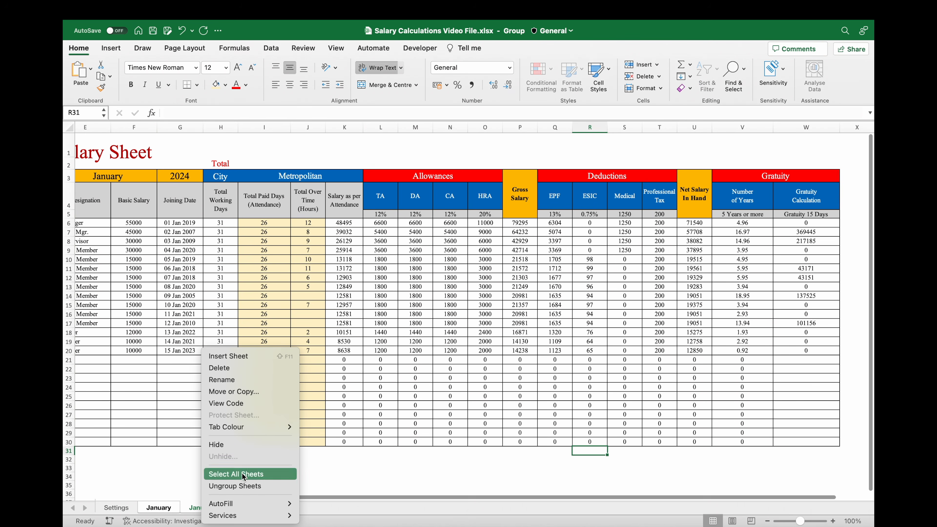
pyautogui.click(268, 392)
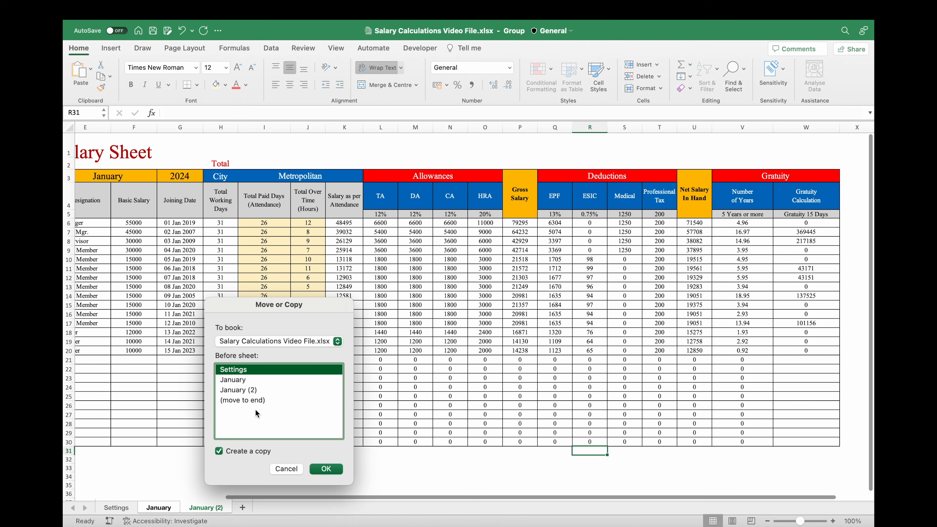
pyautogui.click(252, 402)
pyautogui.click(326, 469)
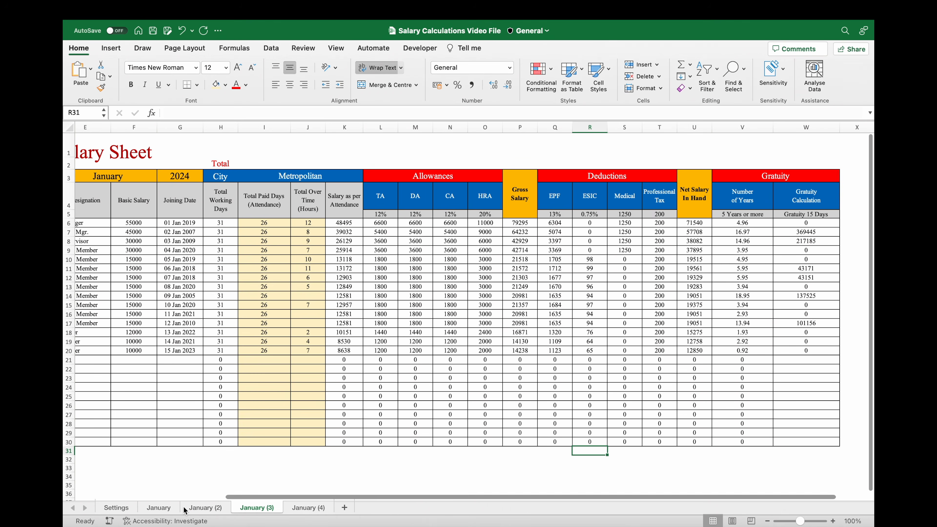
# Group the sheets January through January (4) and copy all four to the end of the workbook
pyautogui.click(152, 511)
pyautogui.keyDown('shift'); pyautogui.click(311, 511); pyautogui.keyUp('shift')
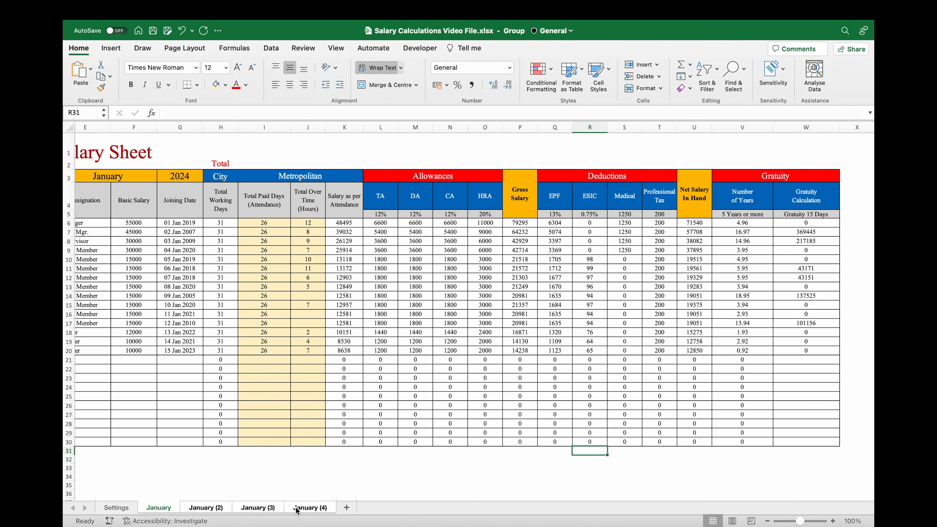
pyautogui.rightClick(156, 510)
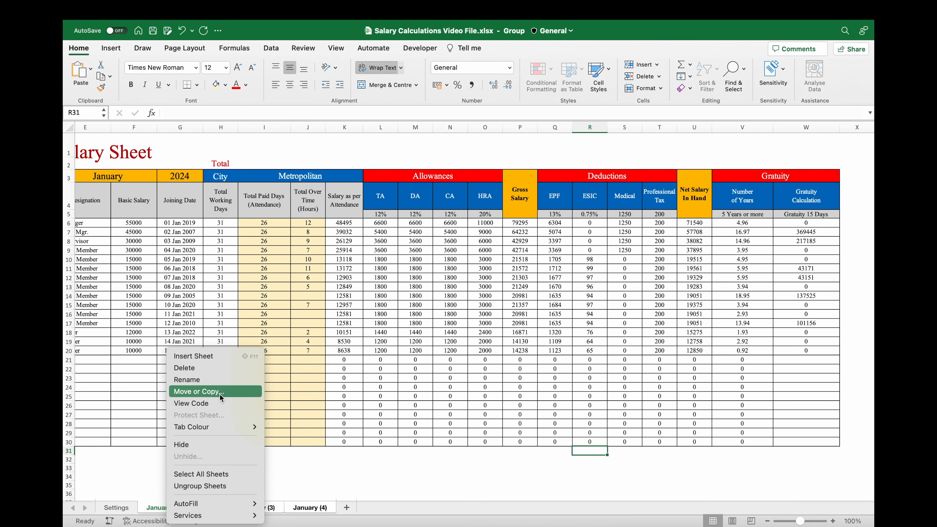
pyautogui.click(199, 392)
pyautogui.click(194, 424)
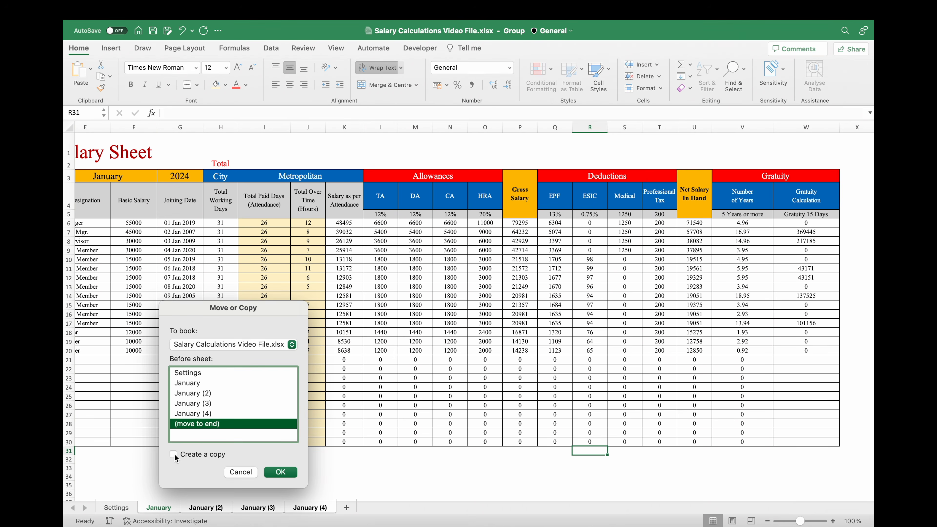
pyautogui.click(286, 474)
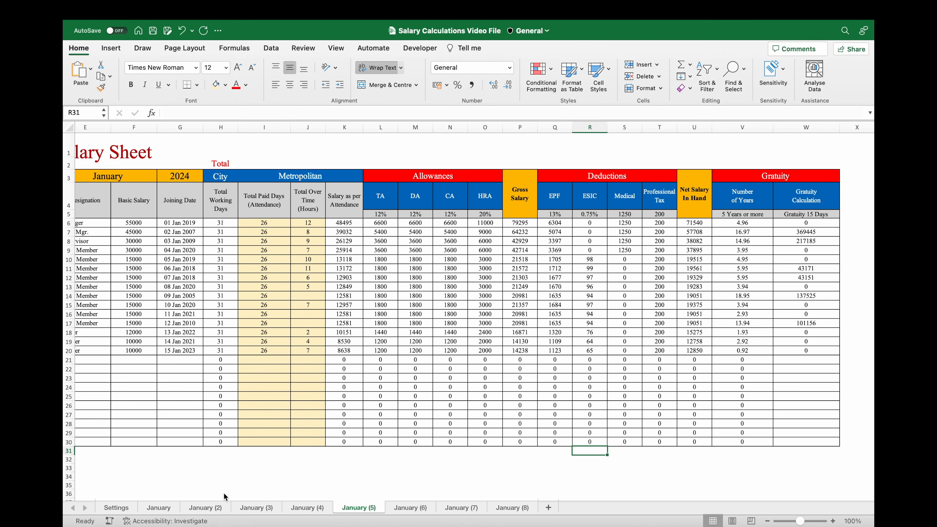
# Copy the group January through January (4) to the end, after January (8)
pyautogui.click(169, 511)
pyautogui.keyDown('shift'); pyautogui.click(310, 508); pyautogui.keyUp('shift')
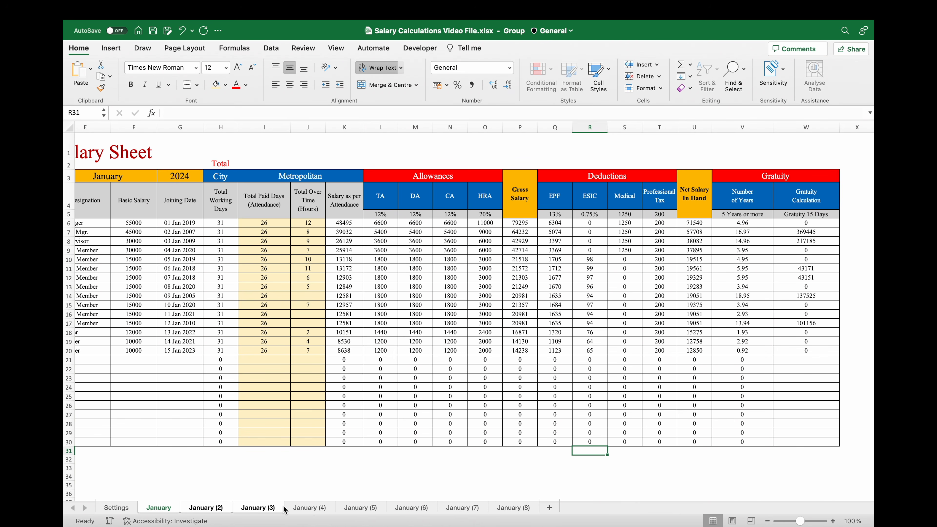
pyautogui.rightClick(313, 509)
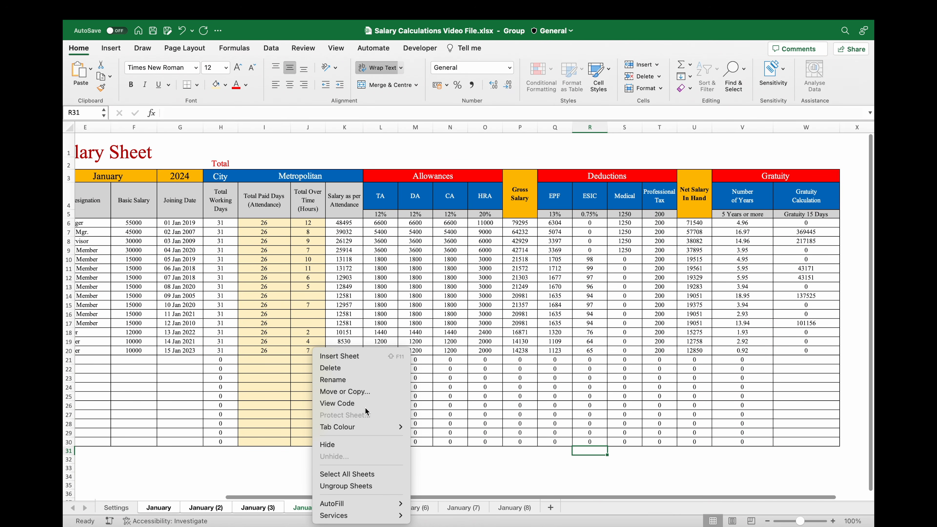
pyautogui.click(366, 394)
pyautogui.moveTo(332, 432); pyautogui.dragTo(333, 440)
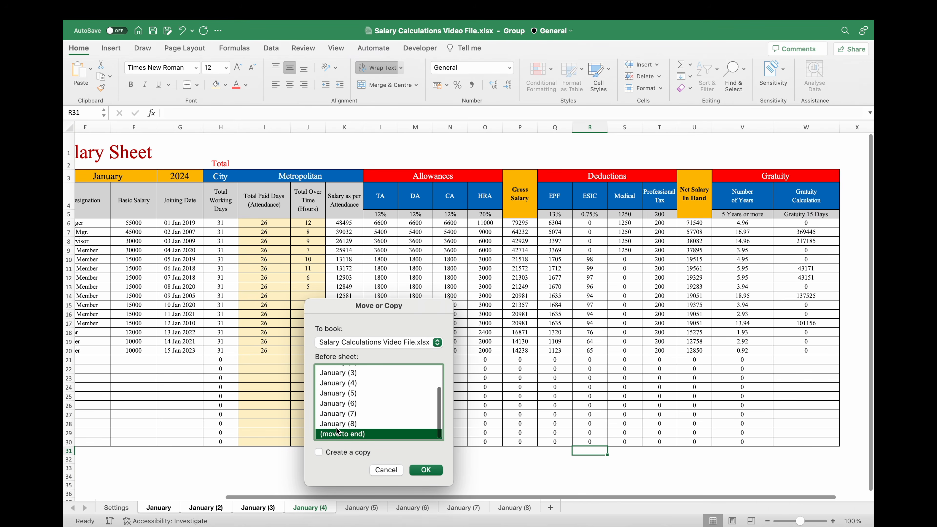
pyautogui.click(426, 470)
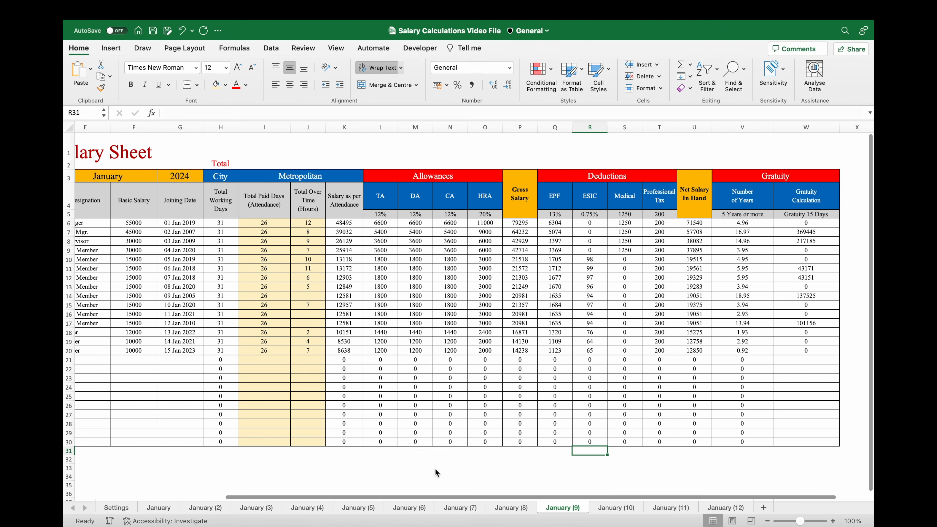
# Copy only the January sheet to the end of the workbook, after January (12)
pyautogui.click(168, 509)
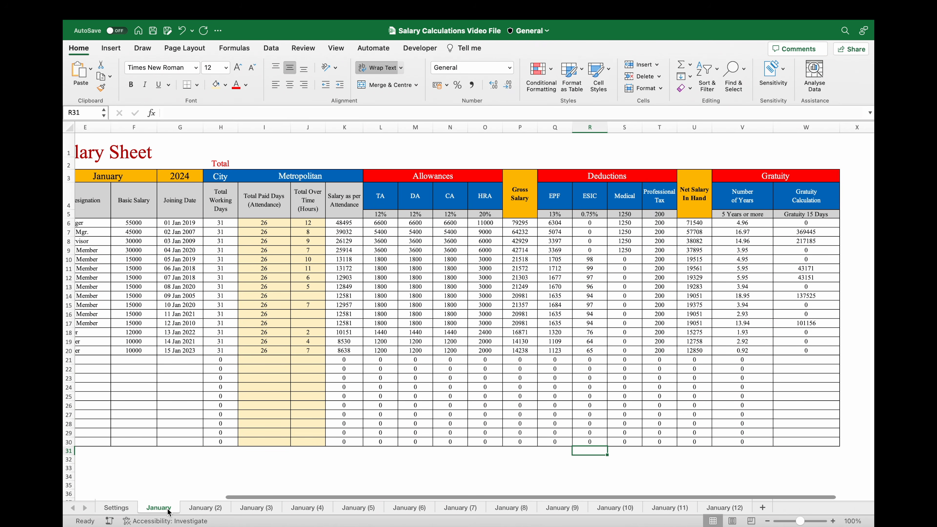
pyautogui.rightClick(168, 512)
pyautogui.click(221, 406)
pyautogui.moveTo(198, 445); pyautogui.dragTo(194, 448)
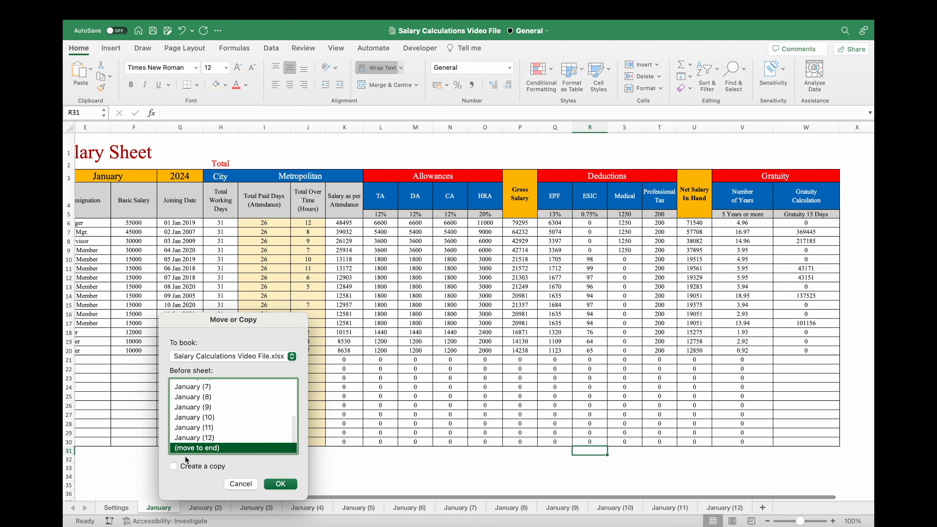
pyautogui.click(280, 484)
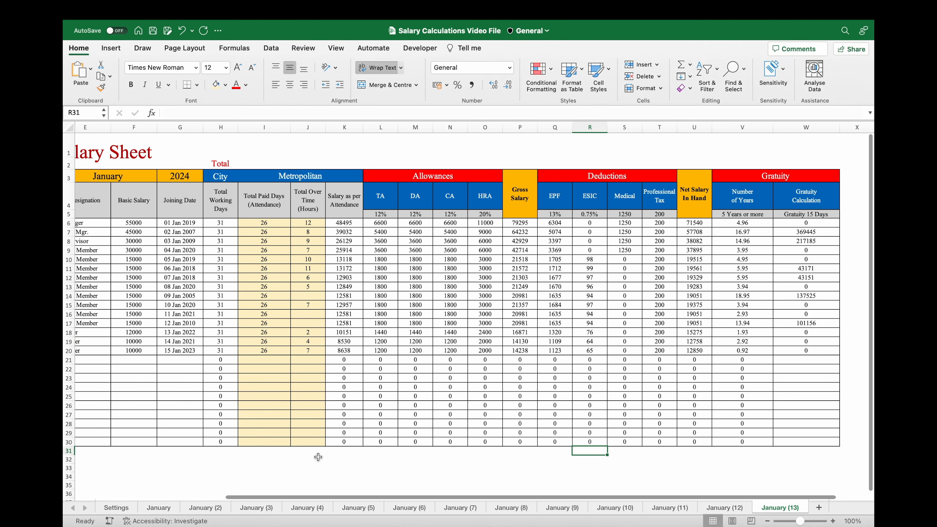
# Rename the sheets January (2) through January (7) as February, March, April, May, June and July
pyautogui.doubleClick(212, 508)
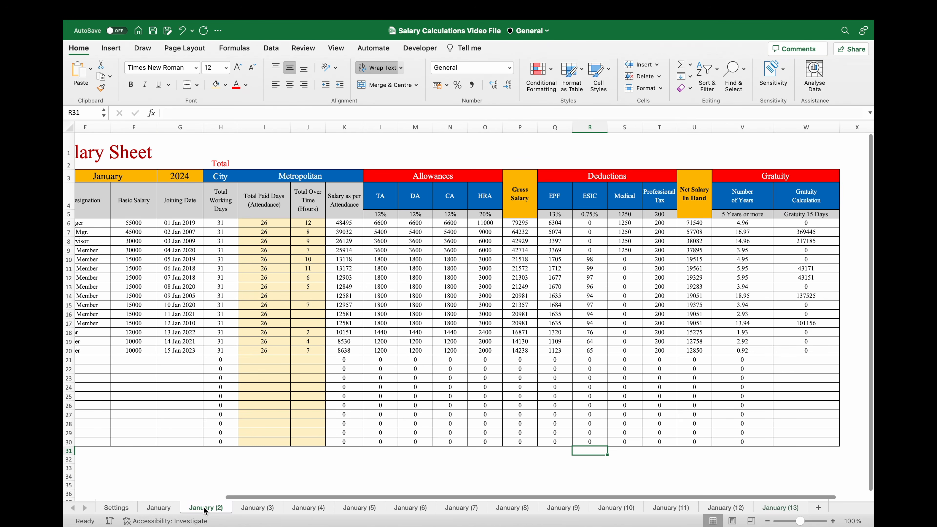
pyautogui.write('February')
pyautogui.doubleClick(253, 509)
pyautogui.write('March')
pyautogui.doubleClick(299, 508)
pyautogui.write('April')
pyautogui.doubleClick(346, 508)
pyautogui.write('May')
pyautogui.doubleClick(377, 508)
pyautogui.write('June')
pyautogui.doubleClick(420, 508)
pyautogui.write('July')
# Rename the sheets January (8) through January (13) as August, September, October, November, December and Consolidated
pyautogui.doubleClick(461, 509)
pyautogui.write('August')
pyautogui.doubleClick(509, 508)
pyautogui.write('September')
pyautogui.doubleClick(558, 508)
pyautogui.write('October')
pyautogui.doubleClick(600, 508)
pyautogui.write('November')
pyautogui.doubleClick(643, 508)
pyautogui.write('December')
pyautogui.doubleClick(708, 508)
pyautogui.write('Consolidated')
pyautogui.press('Return')
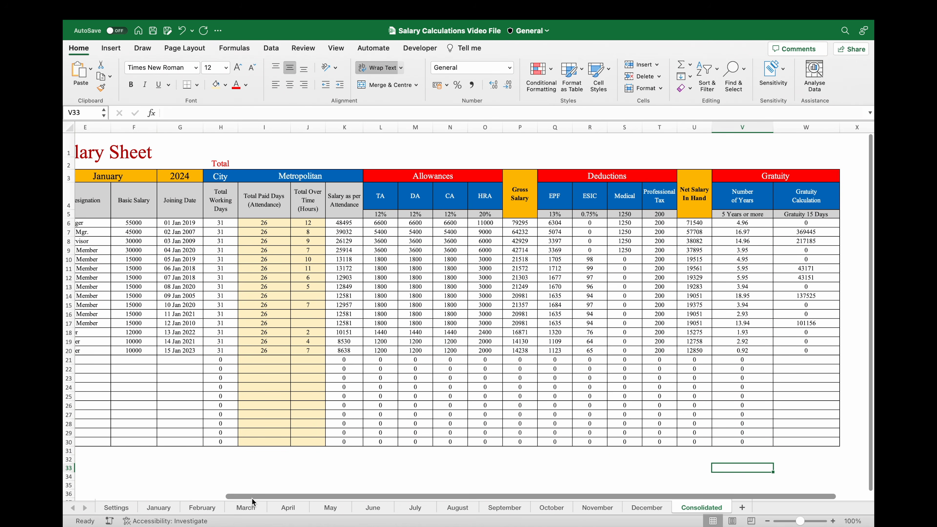
# Set the month in E3 to February on the February sheet and to March on the March sheet
pyautogui.click(159, 508)
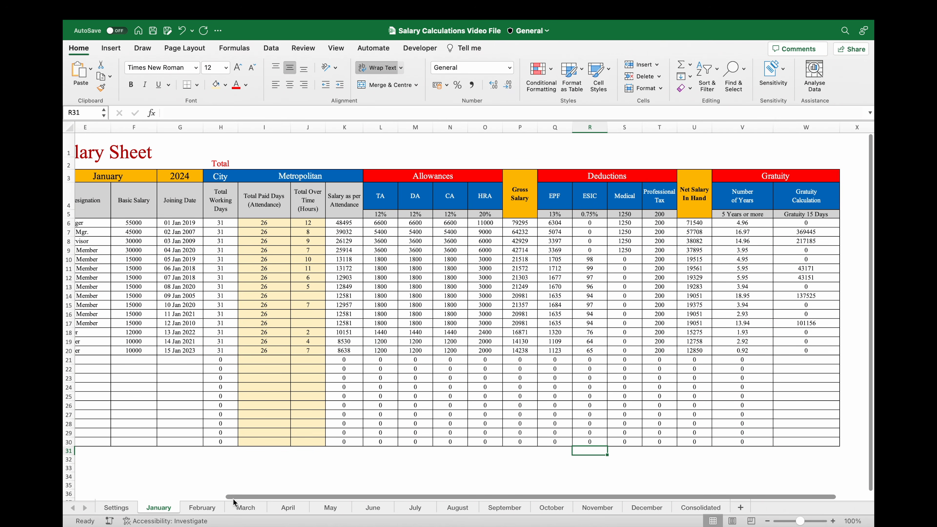
pyautogui.click(200, 508)
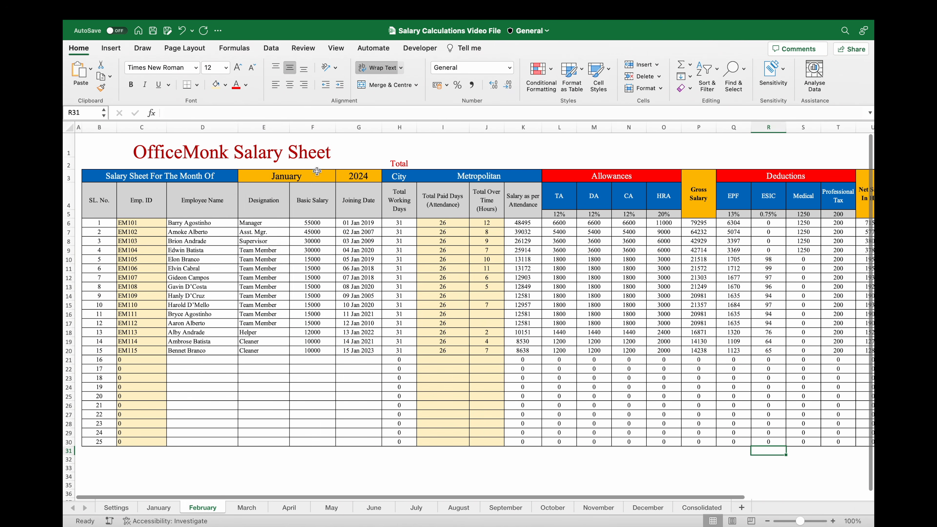
pyautogui.click(260, 505)
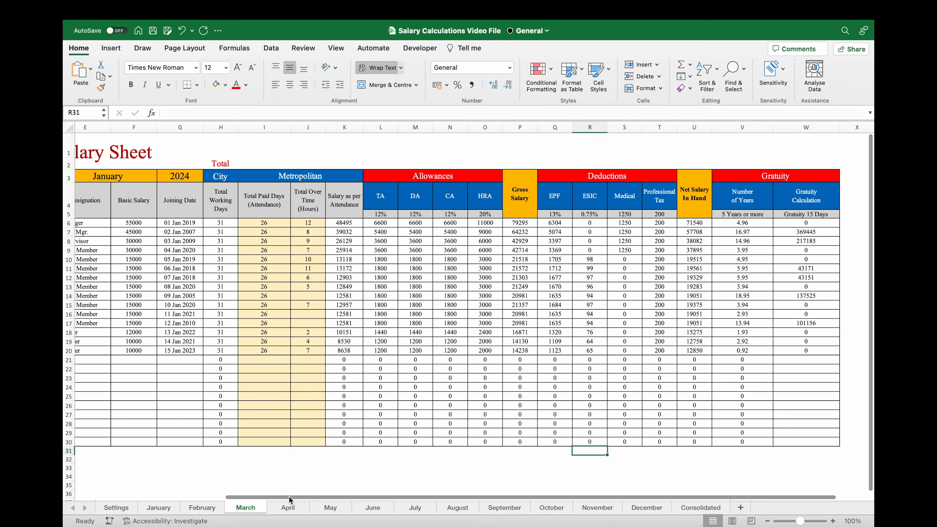
pyautogui.hscroll(-5, 290, 500)
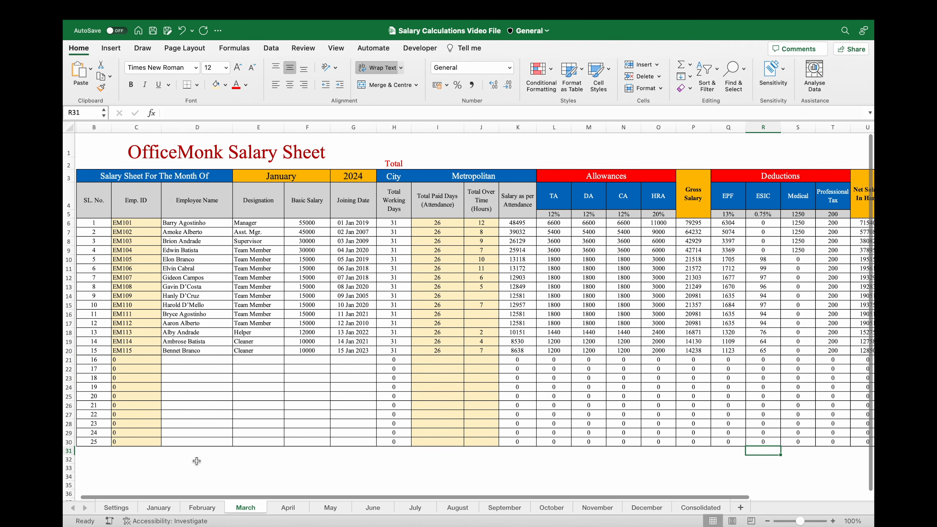
pyautogui.click(299, 176)
pyautogui.click(335, 177)
pyautogui.click(269, 212)
# Set the month in E3 to April on the April sheet and to May on the May sheet
pyautogui.click(288, 508)
pyautogui.hscroll(-5, 207, 485)
pyautogui.click(291, 176)
pyautogui.click(334, 177)
pyautogui.click(258, 217)
pyautogui.click(330, 508)
pyautogui.click(306, 176)
pyautogui.moveTo(380, 497); pyautogui.dragTo(247, 498)
pyautogui.click(341, 177)
pyautogui.click(262, 229)
# Set the month in E3 to match the sheet name on the June, July and August sheets
pyautogui.click(373, 508)
pyautogui.click(295, 177)
pyautogui.click(330, 177)
pyautogui.click(258, 251)
pyautogui.click(457, 508)
pyautogui.click(267, 261)
# Set the month in E3 to September on the September sheet and to October on the October sheet
pyautogui.click(504, 508)
pyautogui.click(303, 176)
pyautogui.click(262, 271)
pyautogui.click(551, 508)
pyautogui.click(307, 176)
pyautogui.click(340, 178)
pyautogui.click(262, 282)
# Set the month in E3 to November and December on their respective sheets, and open the Consolidated sheet
pyautogui.click(598, 508)
pyautogui.click(339, 178)
pyautogui.click(263, 292)
pyautogui.click(648, 508)
pyautogui.click(340, 178)
pyautogui.click(264, 303)
pyautogui.click(695, 508)
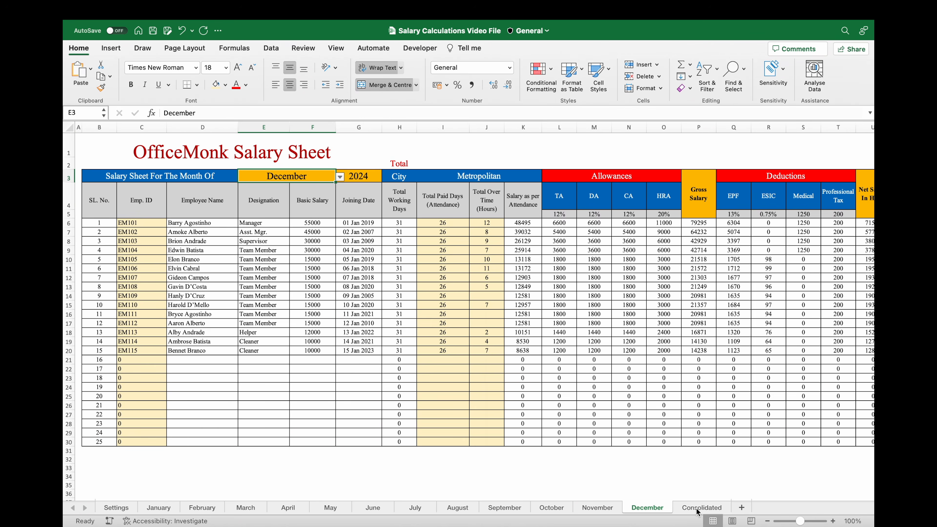
pyautogui.hscroll(5, 610, 498)
pyautogui.hscroll(-5, 614, 497)
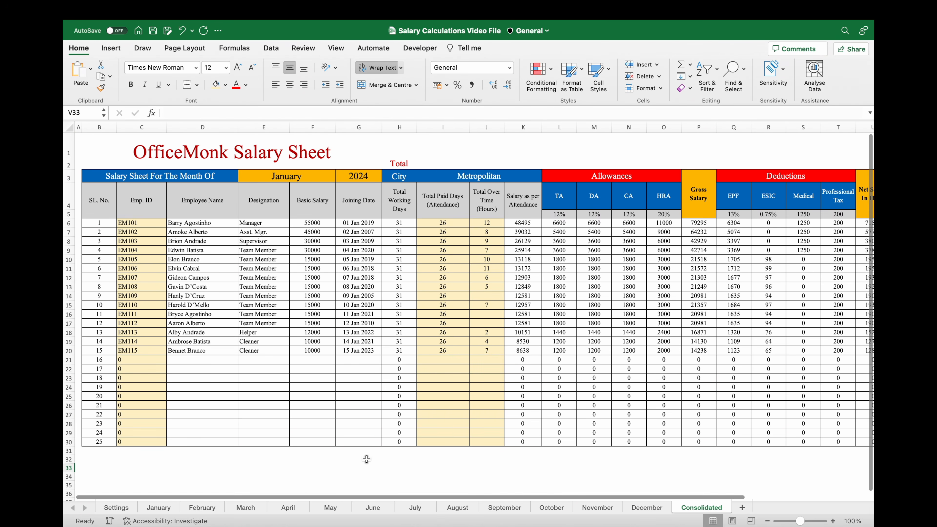
pyautogui.moveTo(292, 176); pyautogui.dragTo(351, 175)
pyautogui.press('Delete')
pyautogui.press('super+z')
# Clear the calculated contents of H6:W30 on the Consolidated sheet
pyautogui.hscroll(5, 351, 175)
pyautogui.moveTo(184, 223); pyautogui.dragTo(638, 443)
pyautogui.press('Delete')
pyautogui.hscroll(-5, 406, 332)
# Start a formula in H6 of the Consolidated sheet that adds H6 from the January, February and March sheets
pyautogui.click(399, 222)
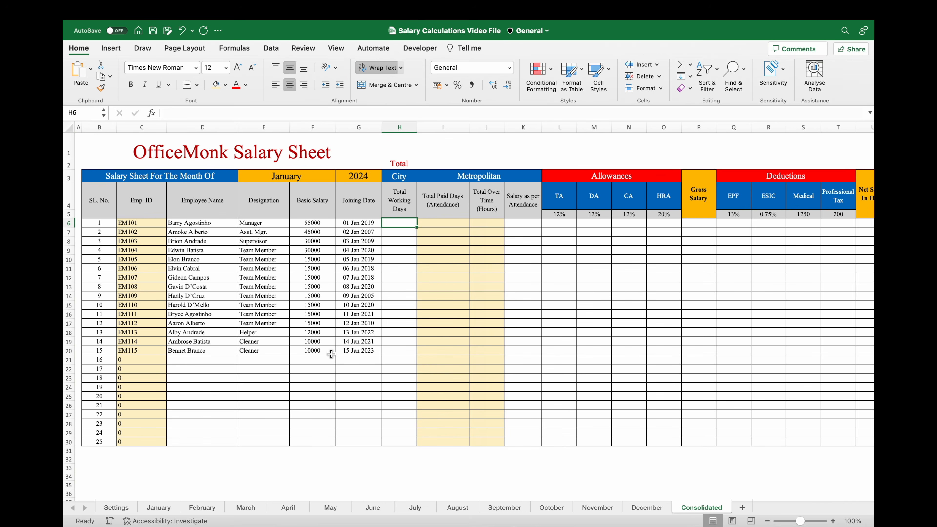
pyautogui.write('=')
pyautogui.click(159, 508)
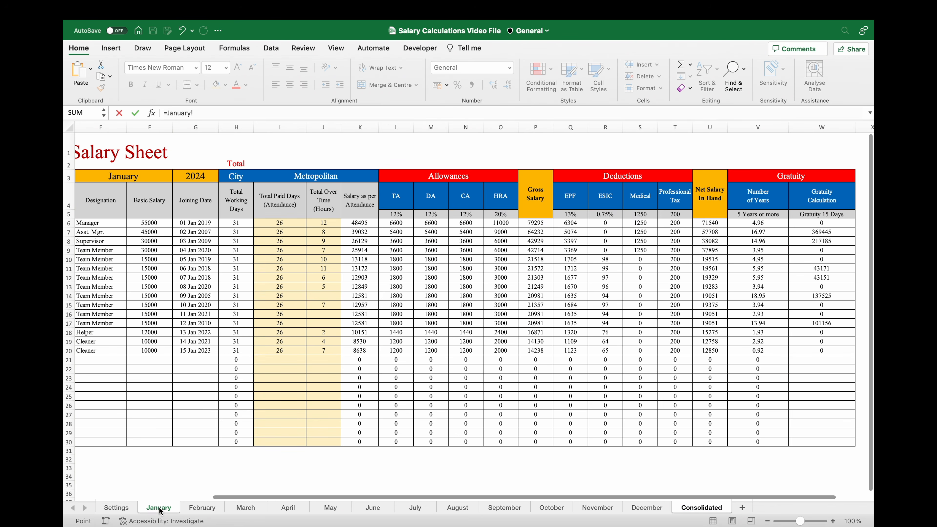
pyautogui.click(247, 224)
pyautogui.write('+')
pyautogui.click(202, 508)
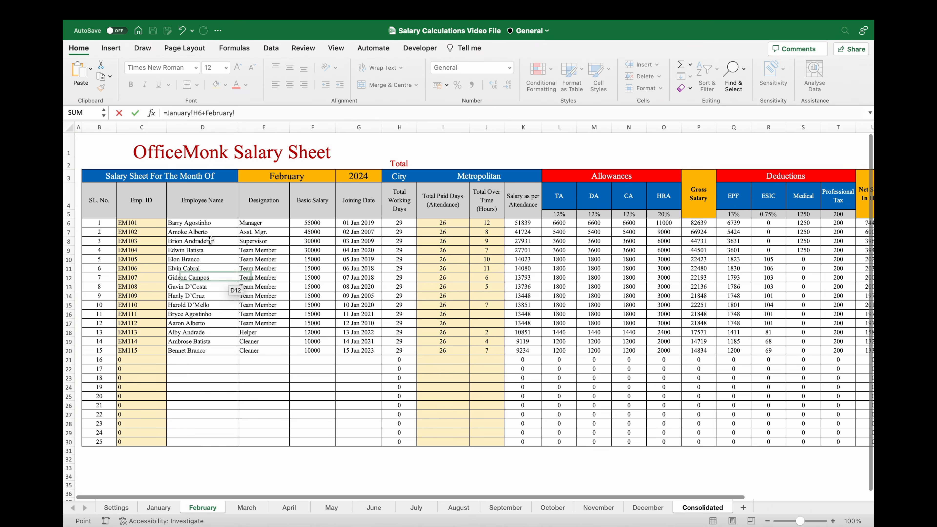
pyautogui.click(400, 223)
pyautogui.write('+')
pyautogui.click(247, 510)
pyautogui.click(400, 223)
pyautogui.write('+')
# Extend the consolidated H6 formula with H6 from the April, May and June sheets
pyautogui.click(288, 507)
pyautogui.click(400, 223)
pyautogui.write('+')
pyautogui.click(330, 507)
pyautogui.click(399, 224)
pyautogui.write('+')
pyautogui.click(372, 507)
pyautogui.click(399, 223)
pyautogui.write('+')
# Complete the consolidated H6 formula by adding H6 from the July, August, September, October, November and December sheets
pyautogui.click(416, 508)
pyautogui.click(400, 223)
pyautogui.write('+')
pyautogui.click(458, 508)
pyautogui.click(399, 223)
pyautogui.click(400, 223)
pyautogui.write('+')
pyautogui.click(597, 508)
pyautogui.click(400, 223)
pyautogui.write('+')
pyautogui.click(648, 508)
pyautogui.click(402, 222)
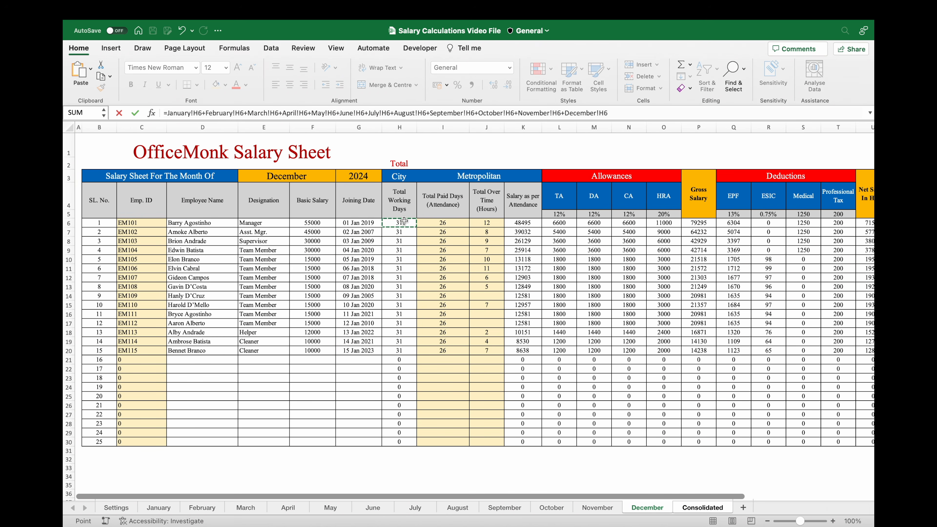
pyautogui.press('Return')
# Fill the H6 formula down to row 30 and across to column U, and display the results as whole numbers
pyautogui.click(405, 225)
pyautogui.moveTo(417, 228); pyautogui.dragTo(414, 448)
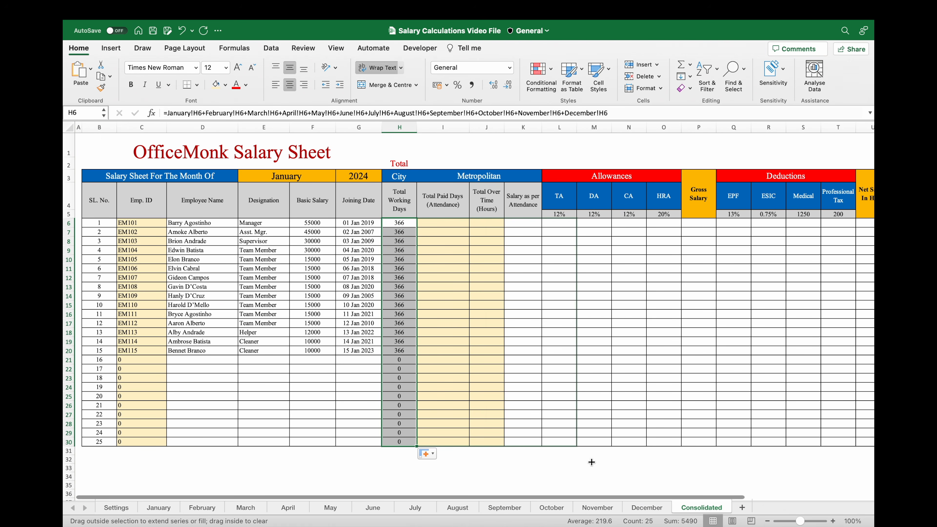
pyautogui.hscroll(5, 827, 465)
pyautogui.moveTo(750, 467); pyautogui.dragTo(693, 468)
pyautogui.click(508, 85)
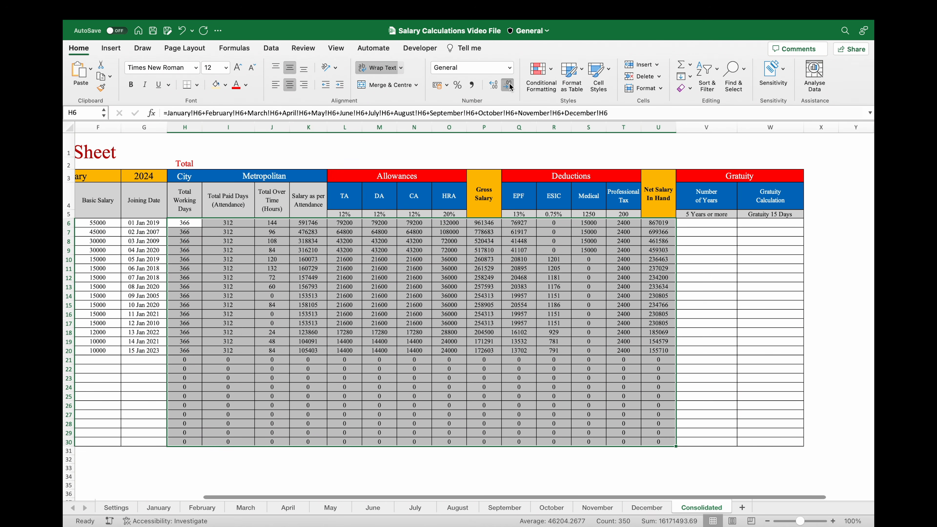
pyautogui.click(821, 314)
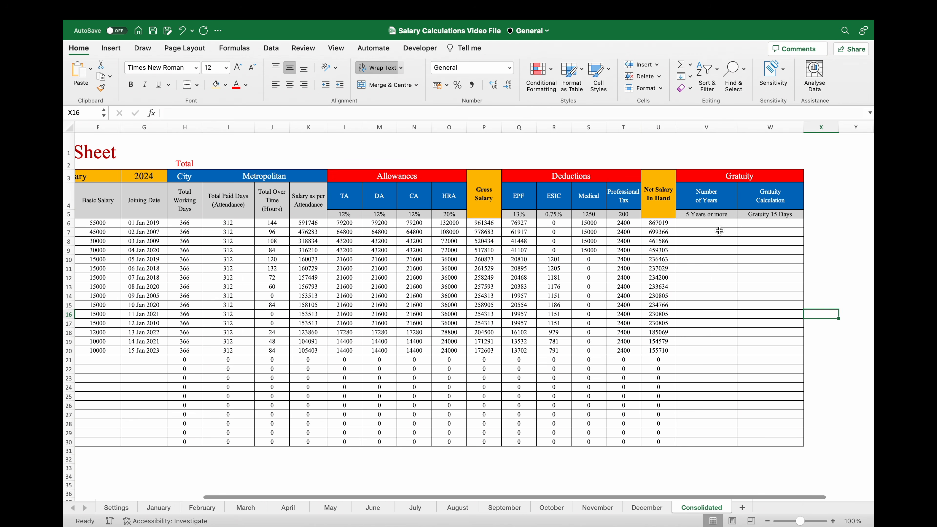
# Total the Total Paid Days column in I2 of the Consolidated sheet with =SUM(I6:I30) and fill it across to W2
pyautogui.click(715, 223)
pyautogui.hscroll(-5, 422, 208)
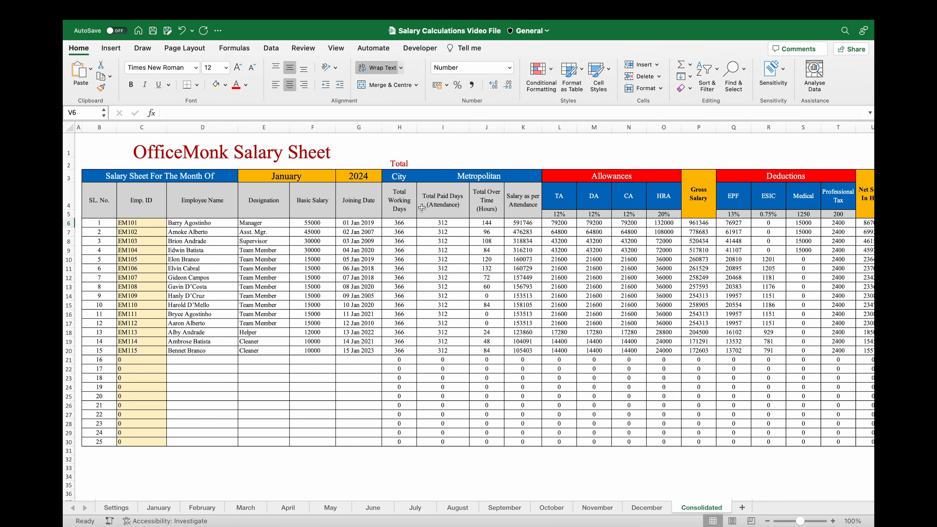
pyautogui.click(434, 163)
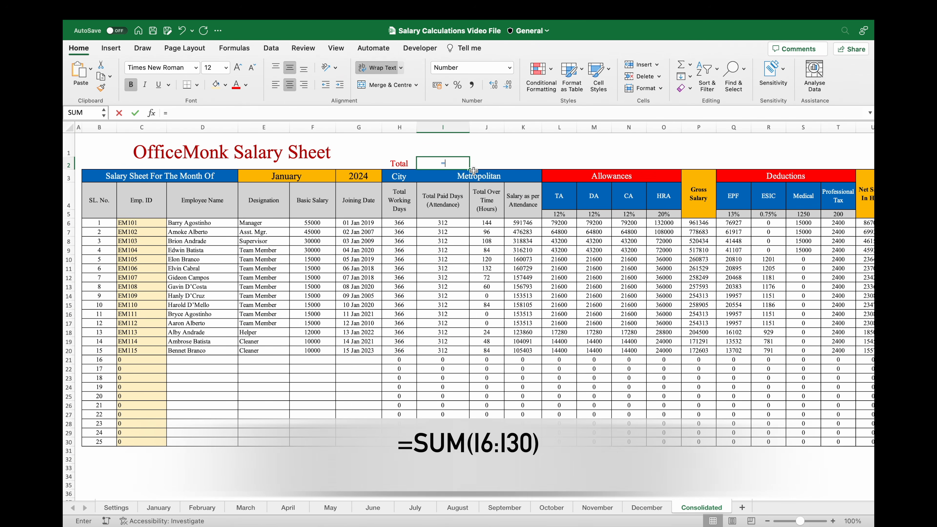
pyautogui.write('=sum')
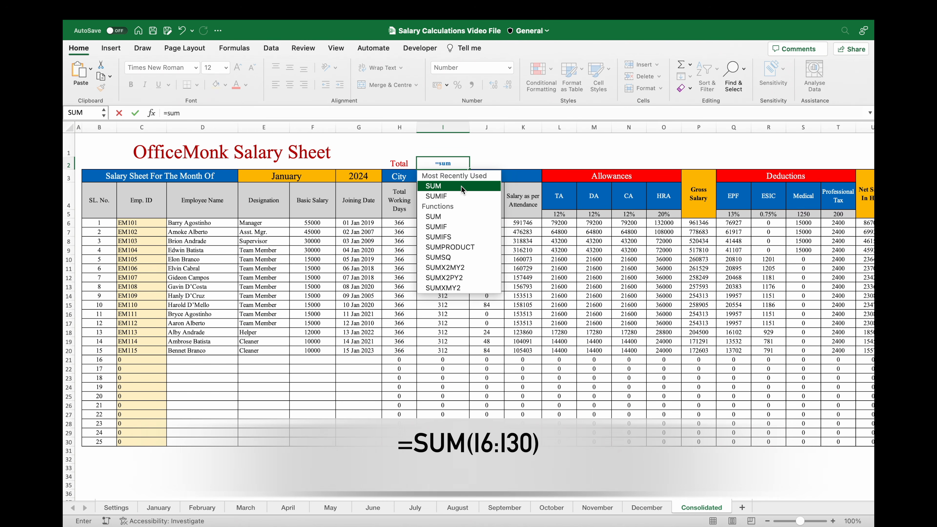
pyautogui.doubleClick(461, 187)
pyautogui.moveTo(451, 222); pyautogui.dragTo(451, 422)
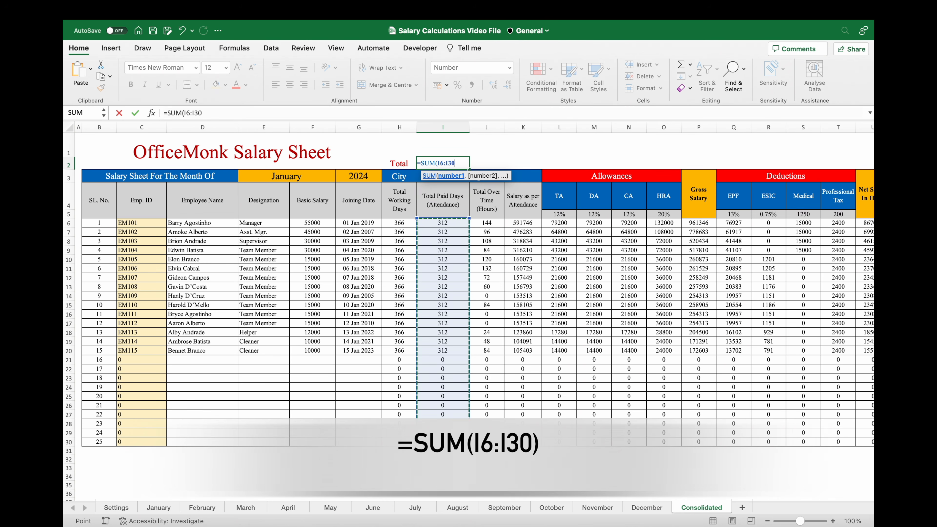
pyautogui.write(')')
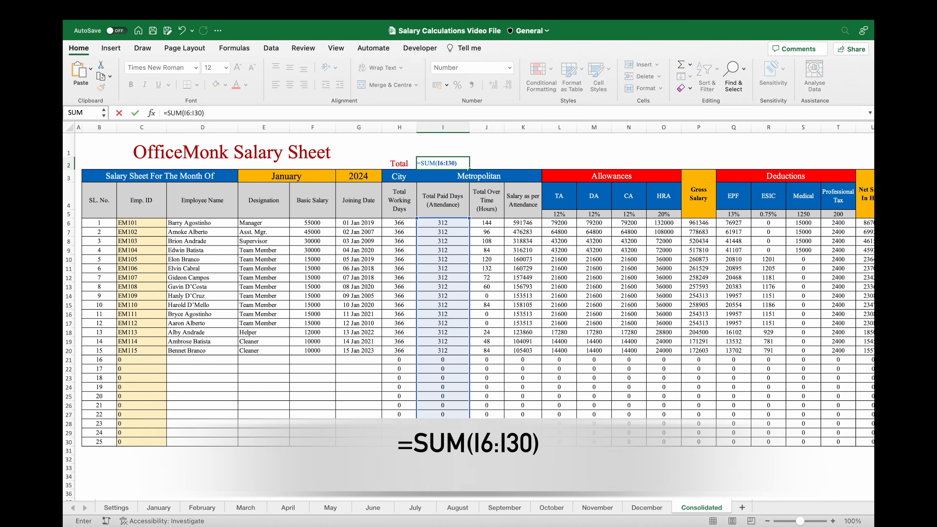
pyautogui.hotkey('ctrl', 'Return')
pyautogui.moveTo(470, 168); pyautogui.dragTo(771, 173)
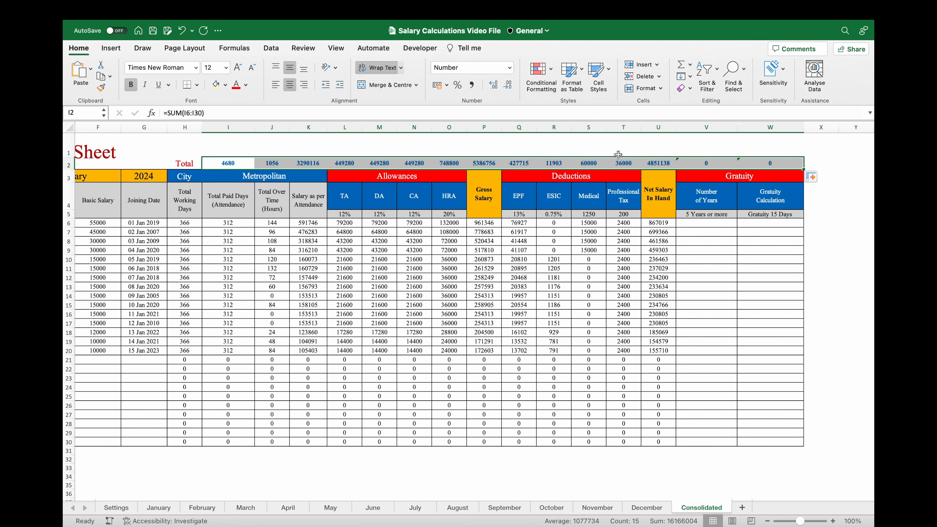
# Copy the consolidated totals row I2:W2 into I2 of all the grouped month sheets from January to December, and check the March and April sheets
pyautogui.press('super+c')
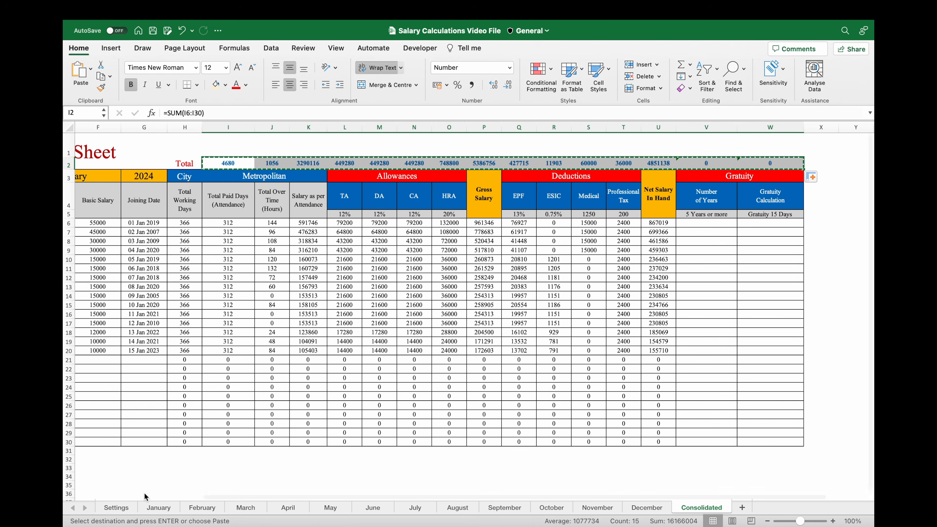
pyautogui.click(159, 508)
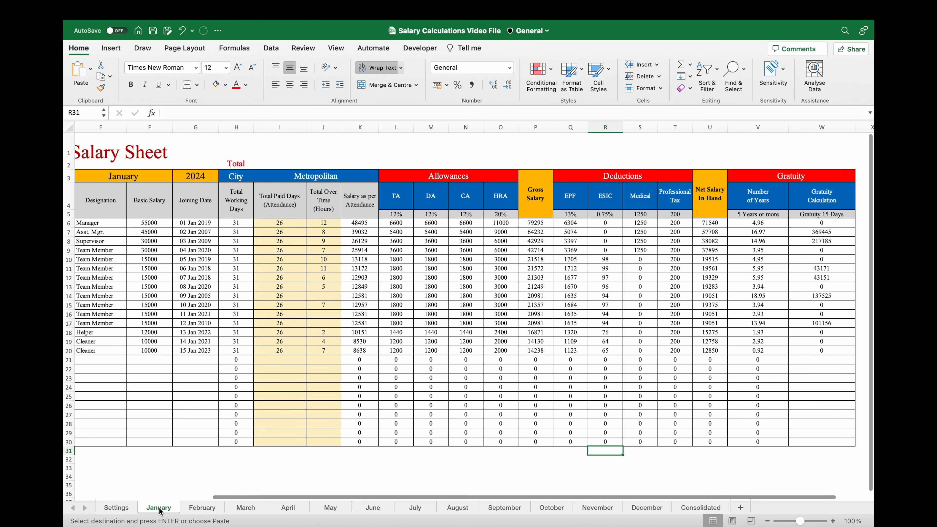
pyautogui.keyDown('shift'); pyautogui.click(653, 508); pyautogui.keyUp('shift')
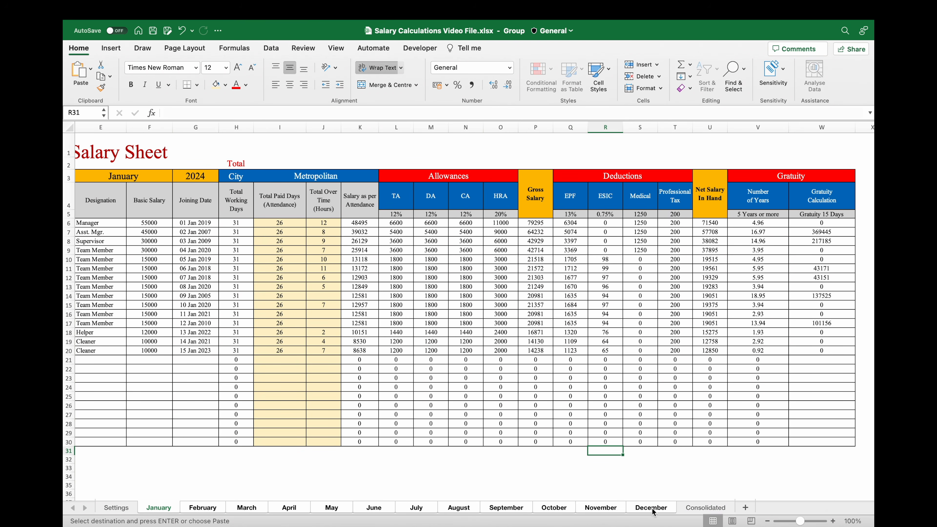
pyautogui.click(276, 163)
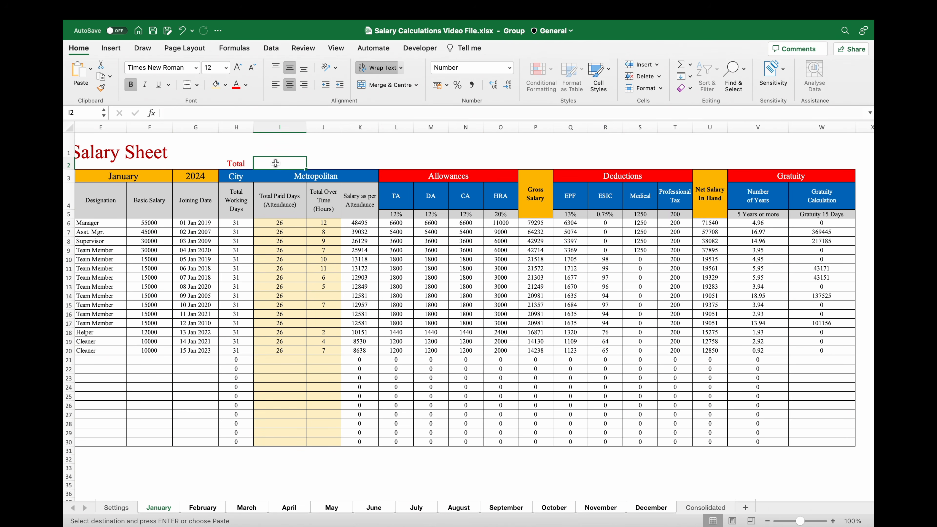
pyautogui.hotkey('ctrl', 'v')
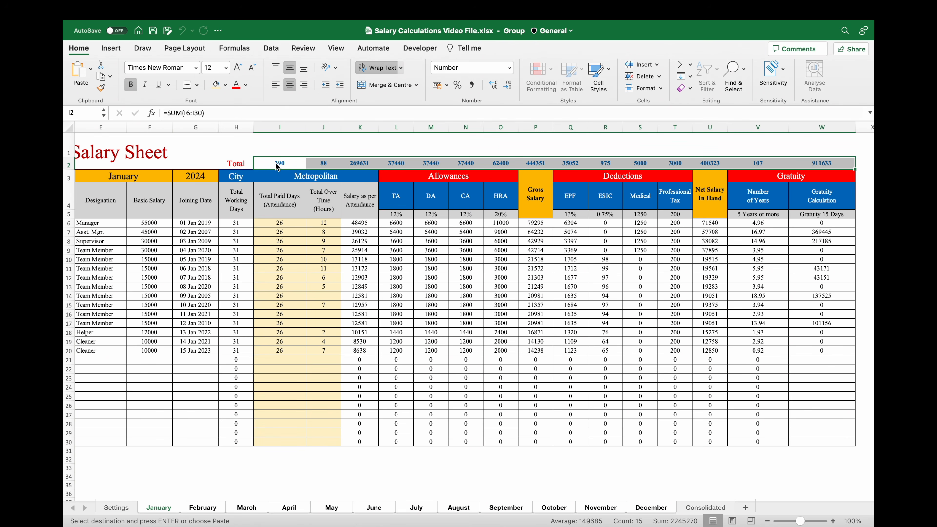
pyautogui.click(247, 509)
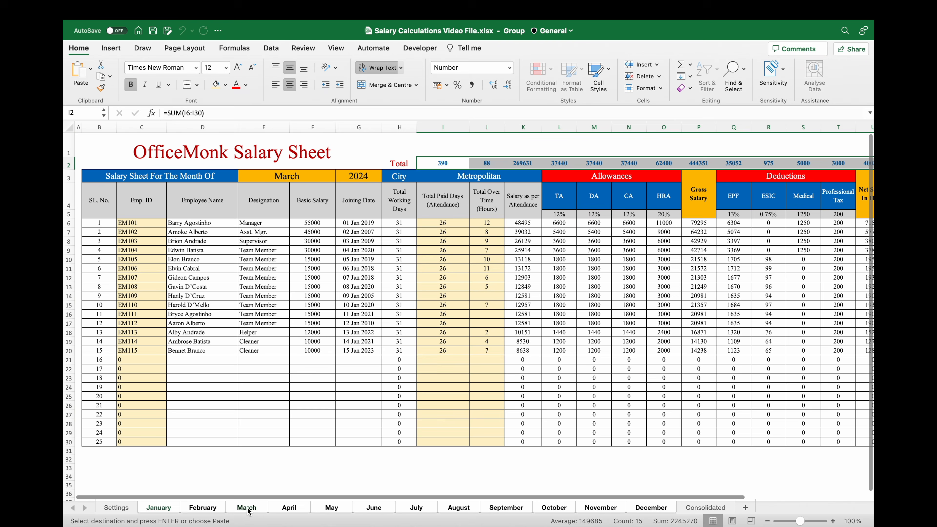
pyautogui.click(288, 509)
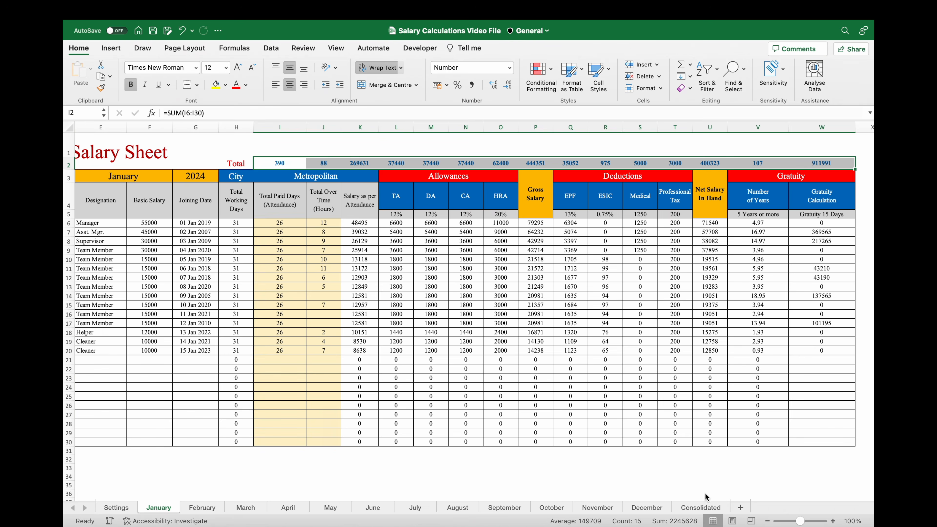
# Link V6 of the Consolidated sheet to December!V6 and fill the formula across to column W and down to row 30
pyautogui.click(701, 508)
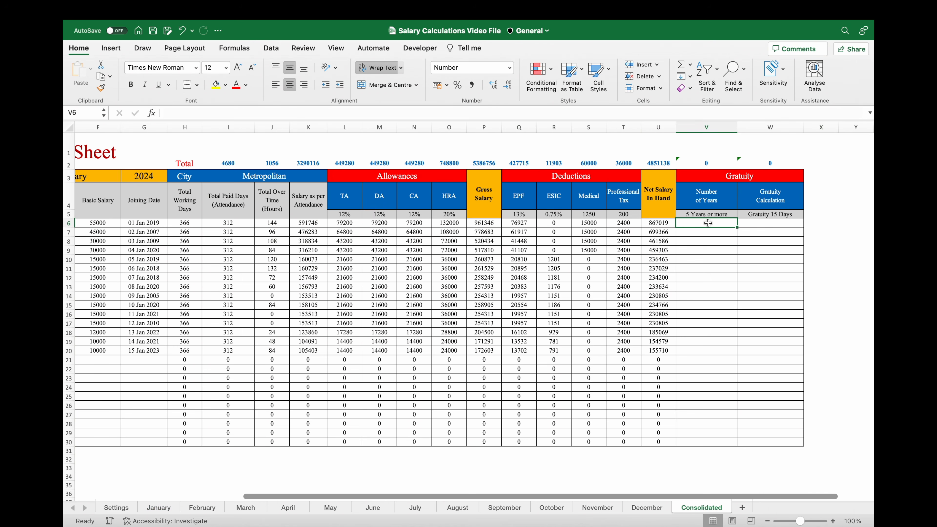
pyautogui.write('=')
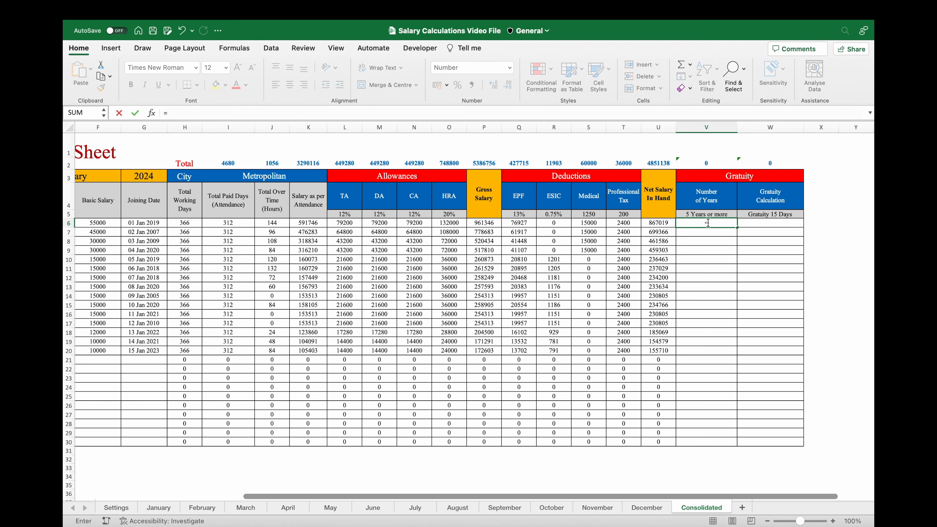
pyautogui.click(647, 507)
pyautogui.moveTo(669, 501); pyautogui.dragTo(828, 500)
pyautogui.click(760, 226)
pyautogui.click(759, 224)
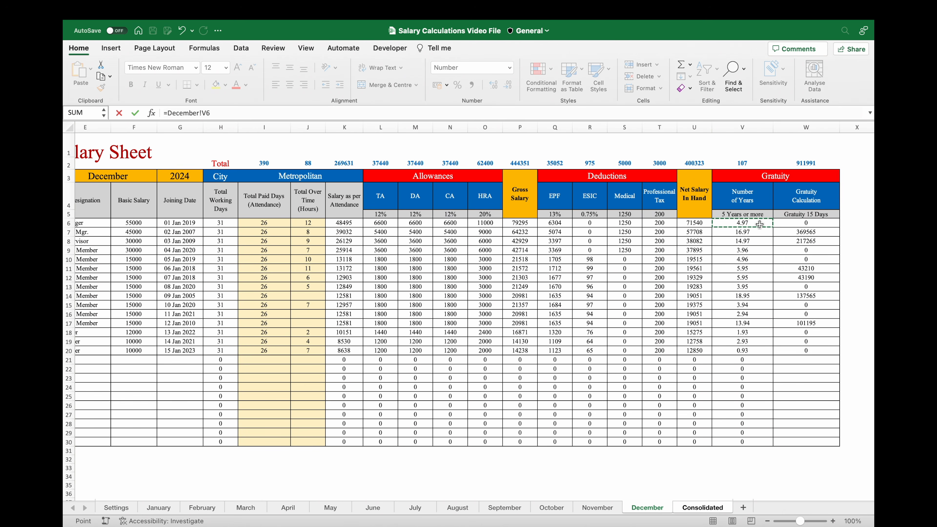
pyautogui.press('Return')
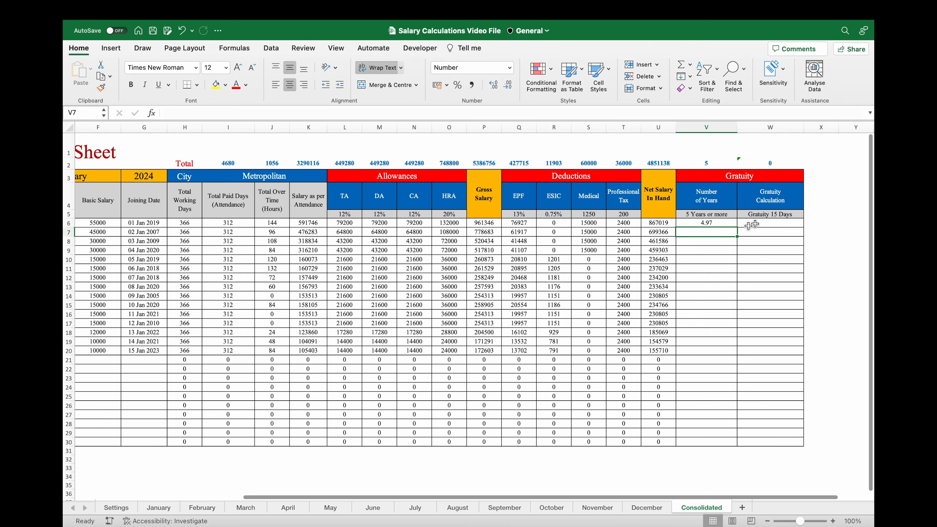
pyautogui.moveTo(737, 227); pyautogui.dragTo(804, 447)
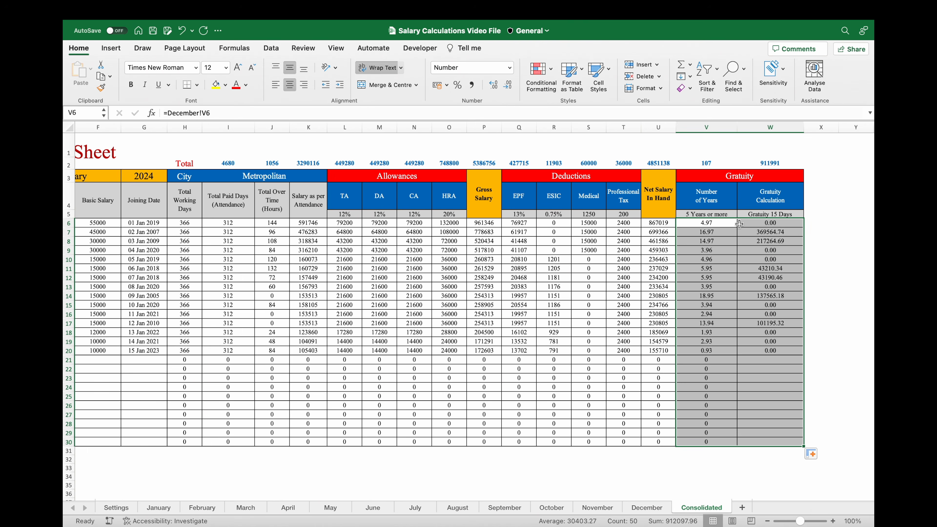
pyautogui.click(730, 224)
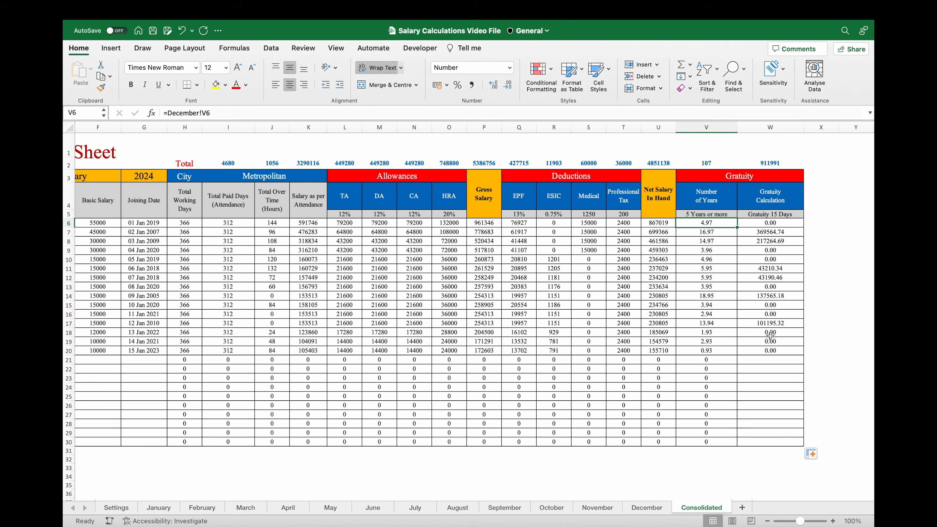